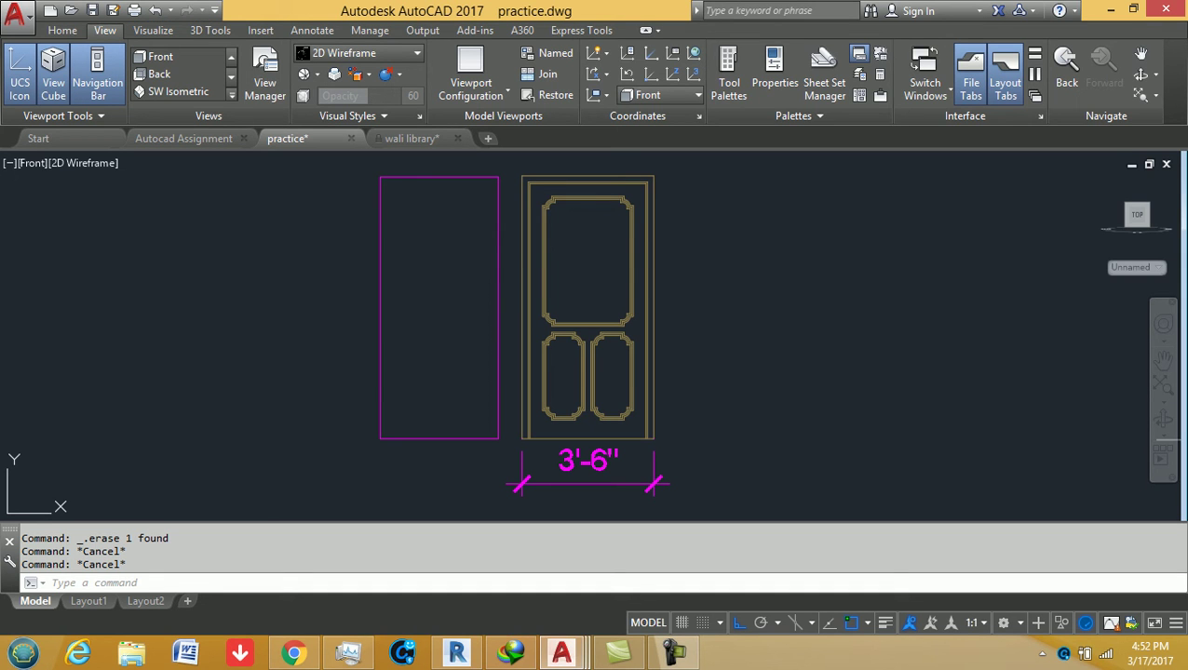
- Pan the door drawing slightly and bring up the screen recorder controls from the system tray
{"action": "mouse_move", "coordinate": [461, 360]}
{"action": "middle_mouse_down"}
{"action": "mouse_move", "coordinate": [485, 373]}
{"action": "mouse_move", "coordinate": [425, 369]}
{"action": "middle_mouse_up"}
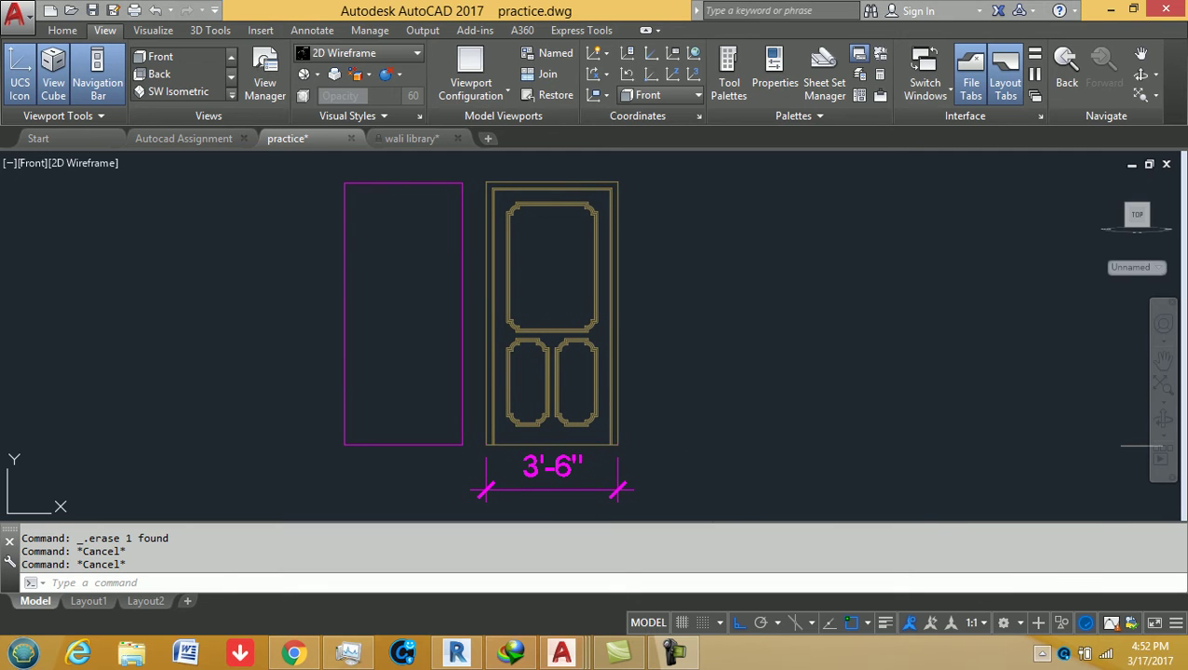
{"action": "left_click", "coordinate": [1042, 654]}
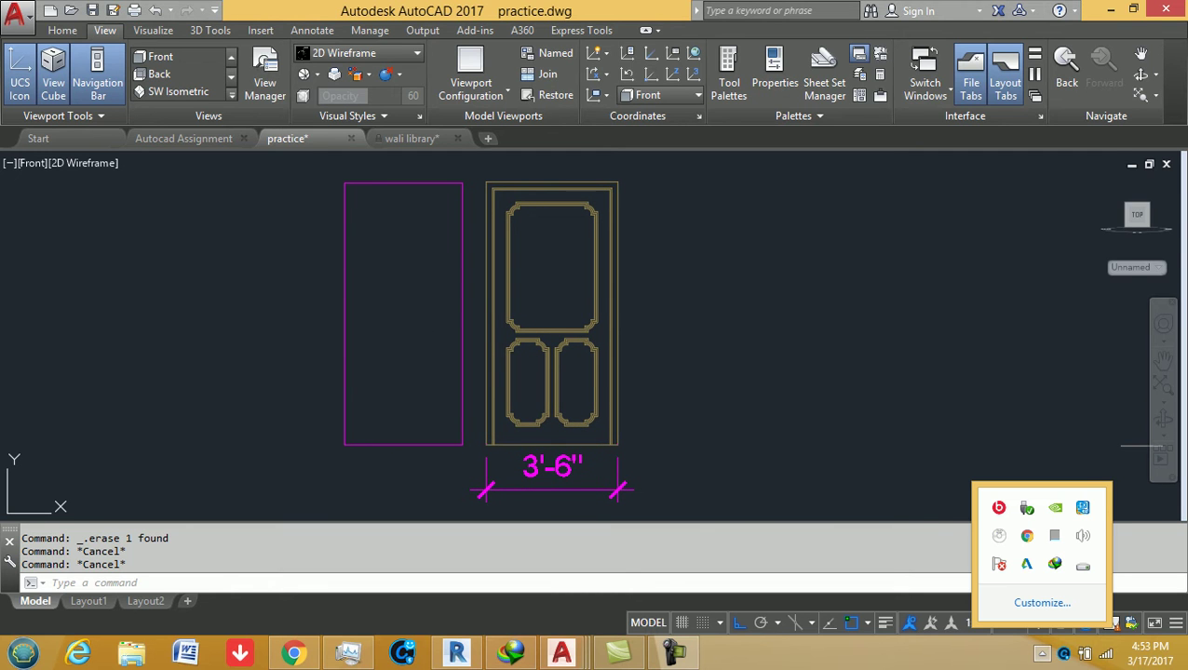
{"action": "left_click", "coordinate": [671, 652]}
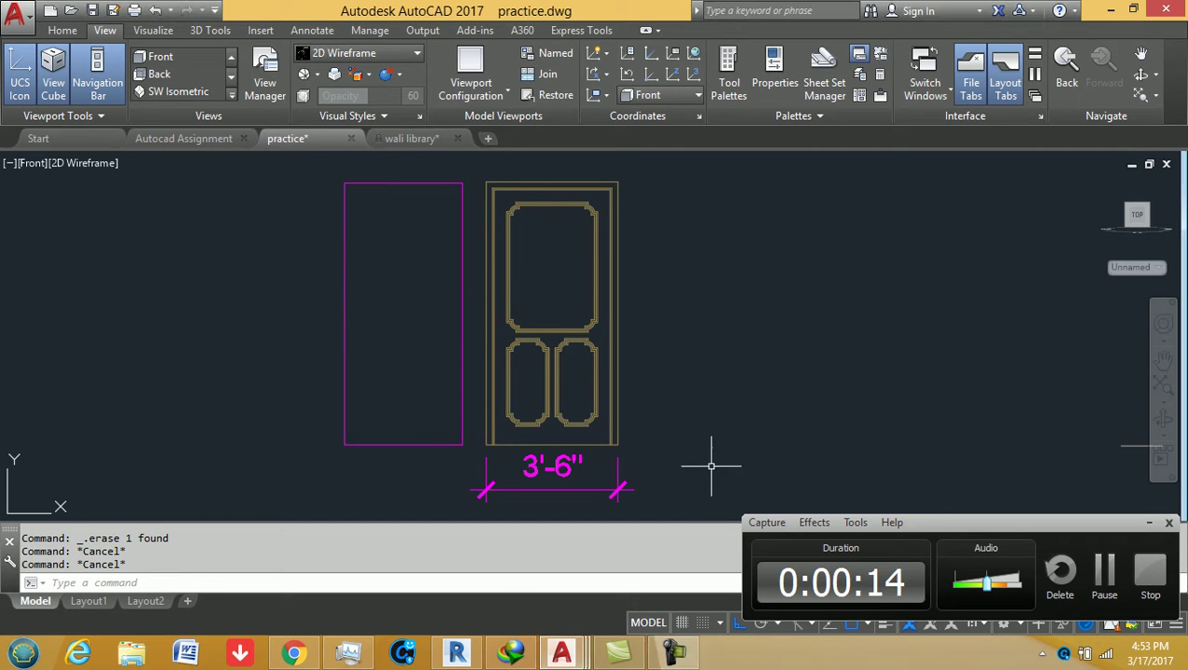
{"action": "mouse_move", "coordinate": [607, 354]}
{"action": "middle_mouse_down"}
{"action": "mouse_move", "coordinate": [592, 382]}
{"action": "mouse_move", "coordinate": [579, 356]}
{"action": "middle_mouse_up"}
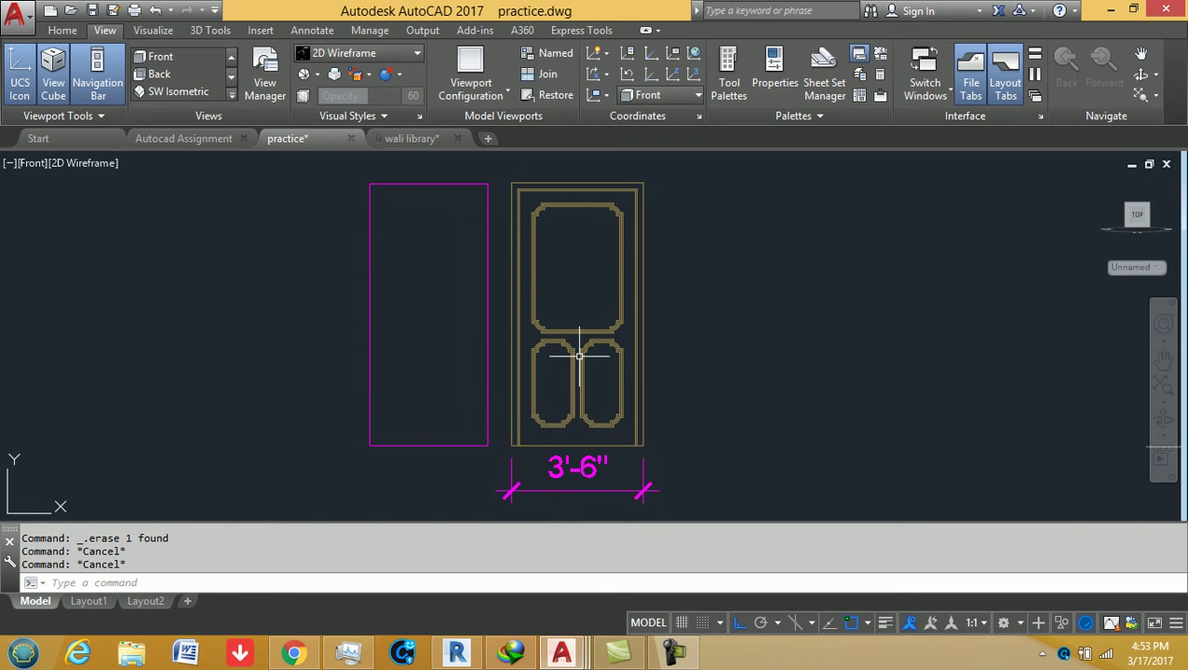
- Zoom around the door panels, then switch the ribbon to the 3D Tools commands
{"action": "scroll", "coordinate": [517, 345], "scroll_direction": "up", "scroll_amount": 4}
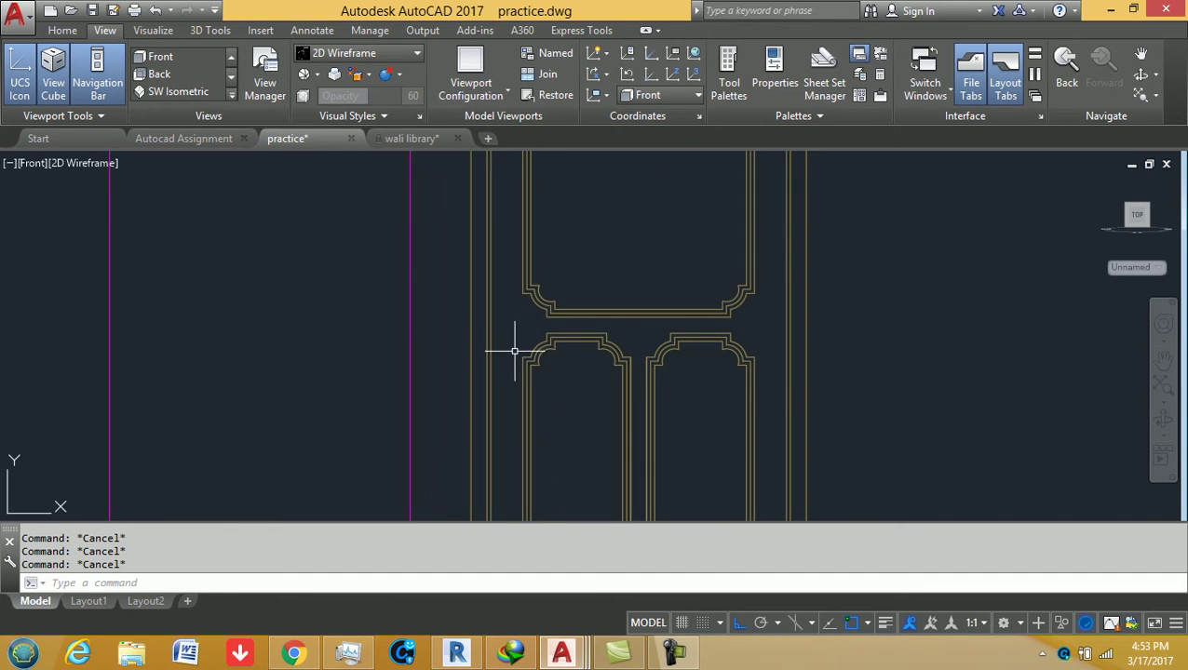
{"action": "scroll", "coordinate": [487, 352], "scroll_direction": "down", "scroll_amount": 2}
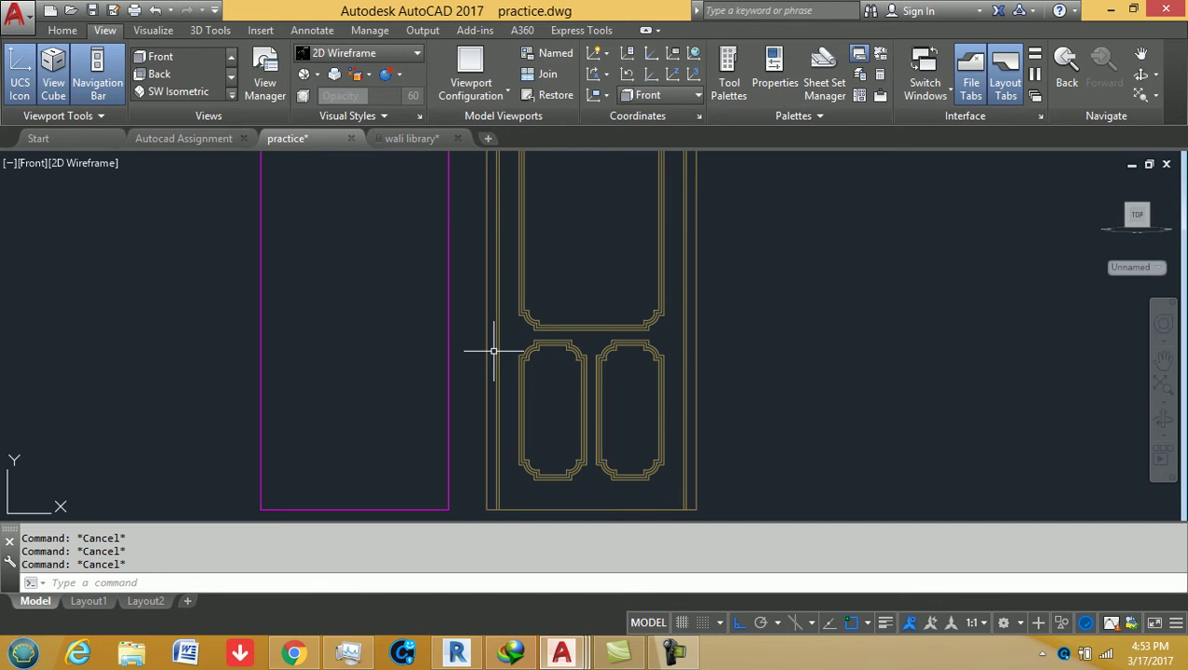
{"action": "scroll", "coordinate": [494, 352], "scroll_direction": "down", "scroll_amount": 2}
{"action": "scroll", "coordinate": [488, 353], "scroll_direction": "down", "scroll_amount": 2}
{"action": "scroll", "coordinate": [493, 347], "scroll_direction": "up", "scroll_amount": 2}
{"action": "scroll", "coordinate": [507, 257], "scroll_direction": "up", "scroll_amount": 2}
{"action": "scroll", "coordinate": [484, 289], "scroll_direction": "down", "scroll_amount": 1}
{"action": "scroll", "coordinate": [475, 284], "scroll_direction": "up", "scroll_amount": 2}
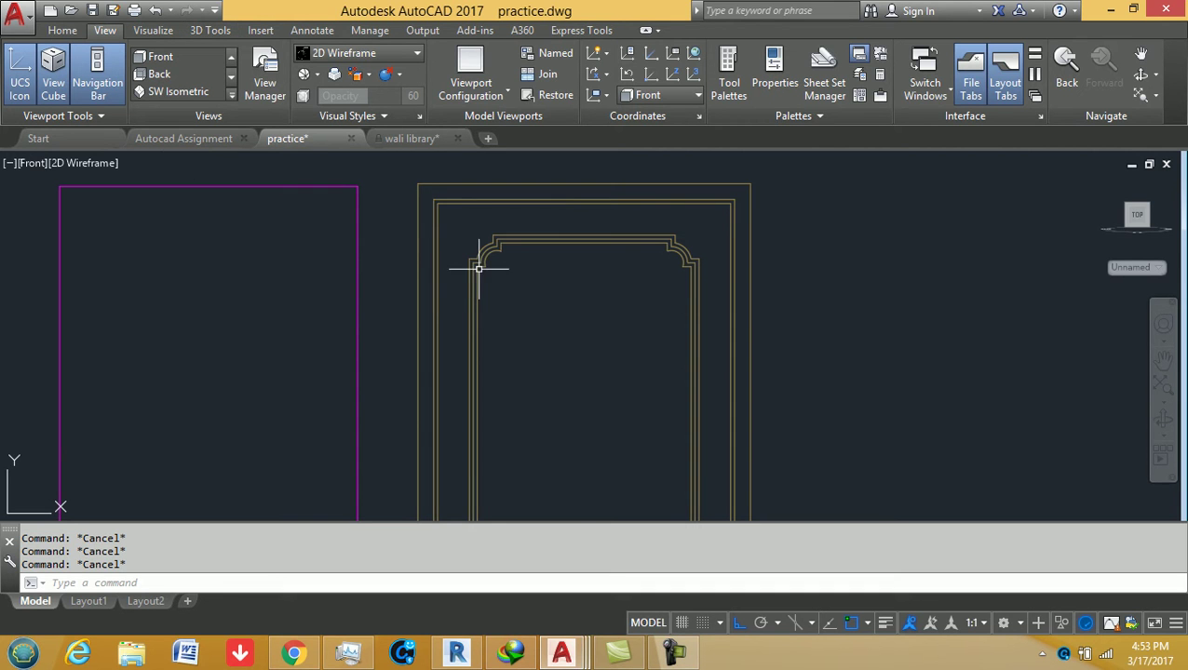
{"action": "left_click", "coordinate": [210, 30]}
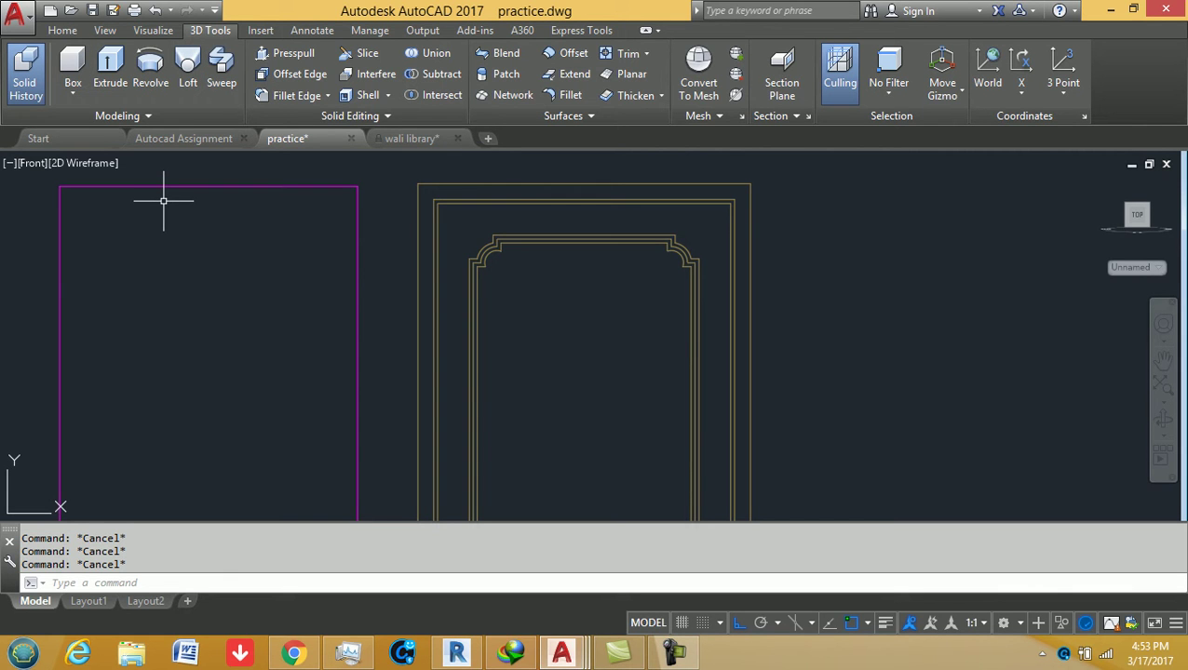
- Run BO with Pick Points inside the door frame's outer strip to make its boundary polyline
{"action": "scroll", "coordinate": [379, 291], "scroll_direction": "down", "scroll_amount": 3}
{"action": "mouse_move", "coordinate": [379, 291]}
{"action": "middle_mouse_down"}
{"action": "mouse_move", "coordinate": [339, 236]}
{"action": "mouse_move", "coordinate": [385, 317]}
{"action": "middle_mouse_up"}
{"action": "scroll", "coordinate": [357, 257], "scroll_direction": "up", "scroll_amount": 3}
{"action": "scroll", "coordinate": [386, 317], "scroll_direction": "down", "scroll_amount": 2}
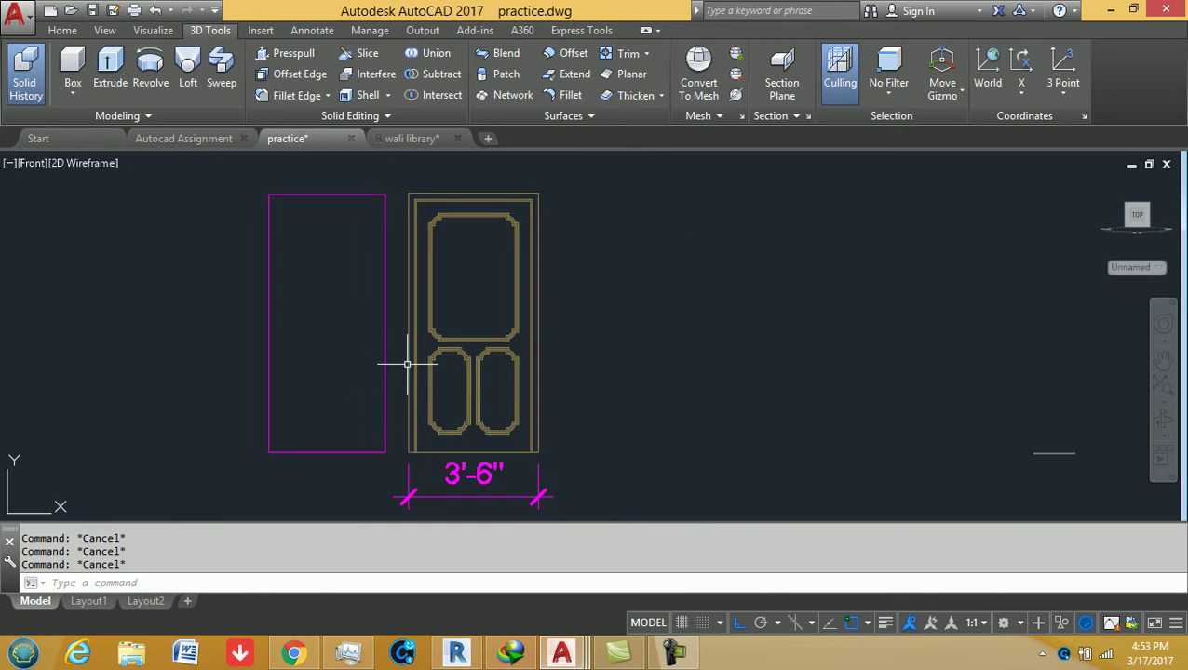
{"action": "type", "text": "bo"}
{"action": "key", "text": "Return"}
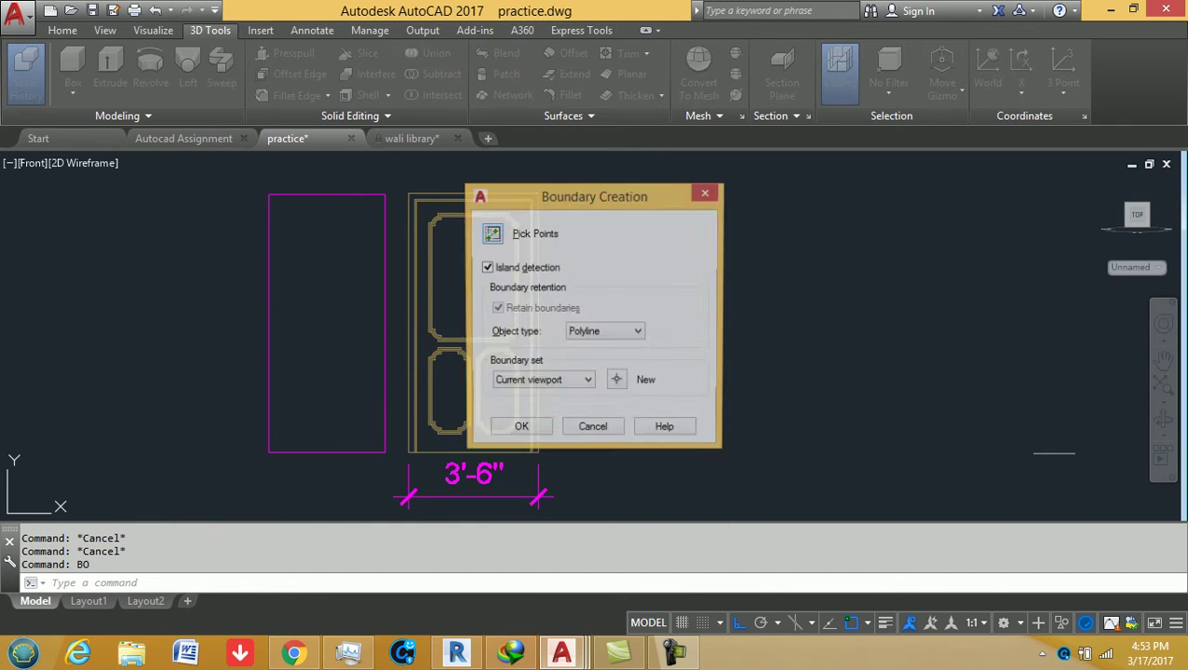
{"action": "left_click", "coordinate": [490, 234]}
{"action": "left_click", "coordinate": [412, 314]}
{"action": "key", "text": "Return"}
- Select the new frame polyline to check it, then deselect it and pan back left
{"action": "left_click", "coordinate": [410, 319]}
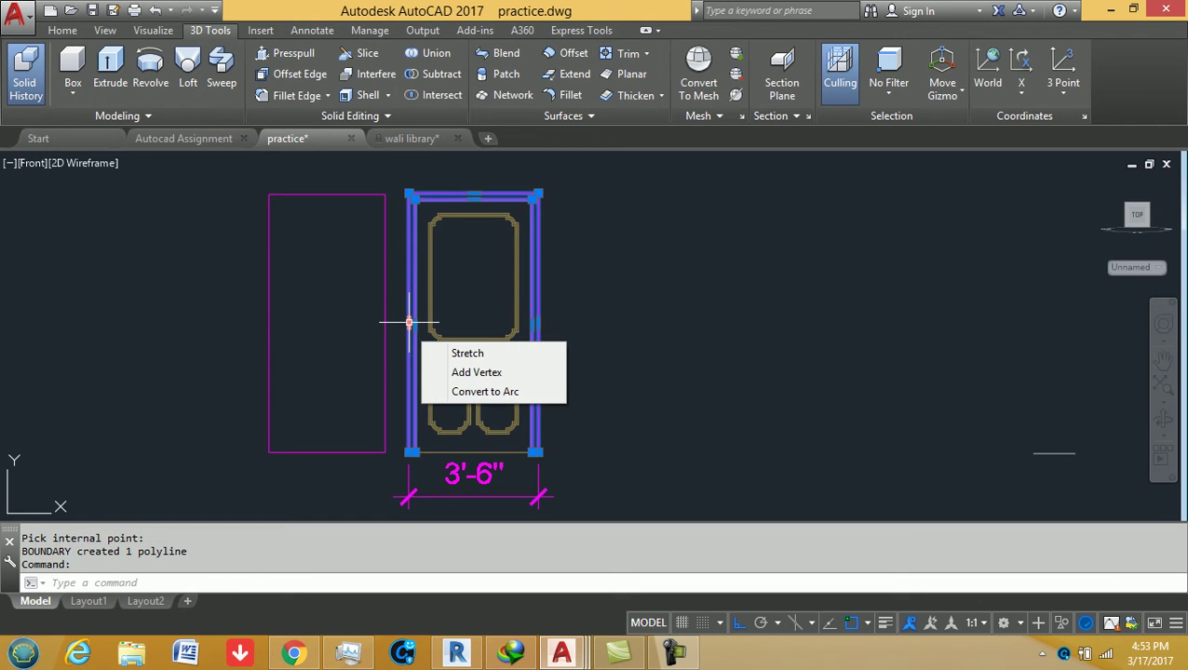
{"action": "scroll", "coordinate": [408, 323], "scroll_direction": "up", "scroll_amount": 3}
{"action": "key", "text": "Escape"}
{"action": "middle_click_drag", "start_coordinate": [404, 336], "coordinate": [344, 317]}
{"action": "scroll", "coordinate": [353, 298], "scroll_direction": "down", "scroll_amount": 3}
{"action": "scroll", "coordinate": [382, 226], "scroll_direction": "up", "scroll_amount": 2}
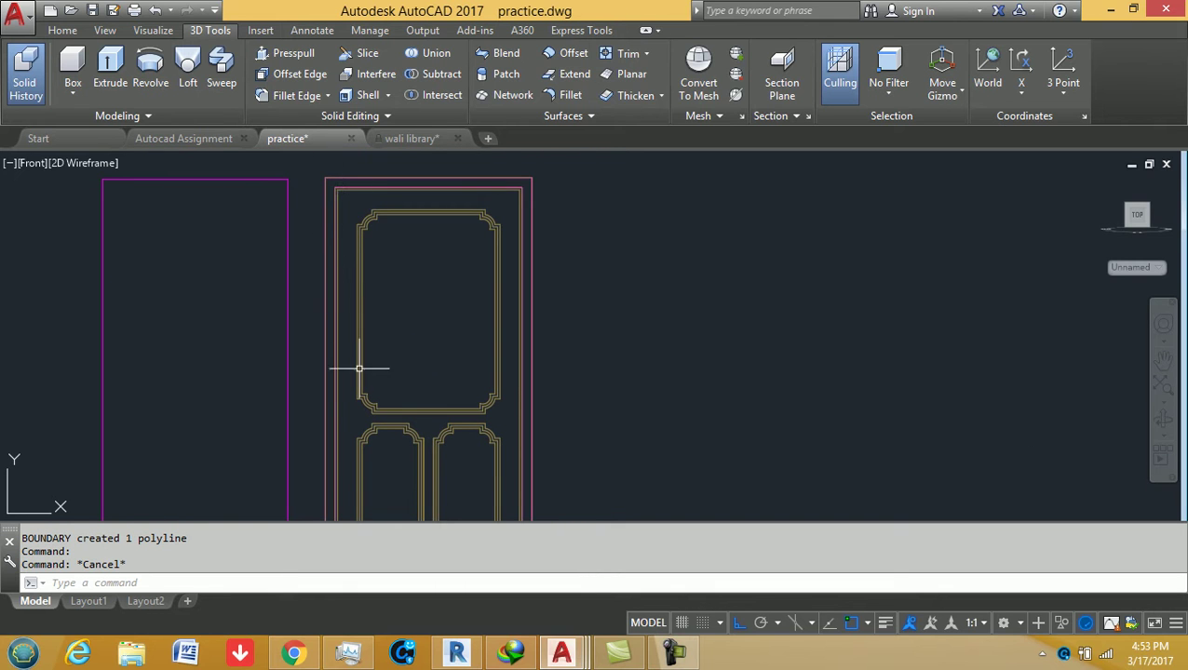
{"action": "scroll", "coordinate": [359, 369], "scroll_direction": "down", "scroll_amount": 2}
{"action": "scroll", "coordinate": [390, 257], "scroll_direction": "up", "scroll_amount": 2}
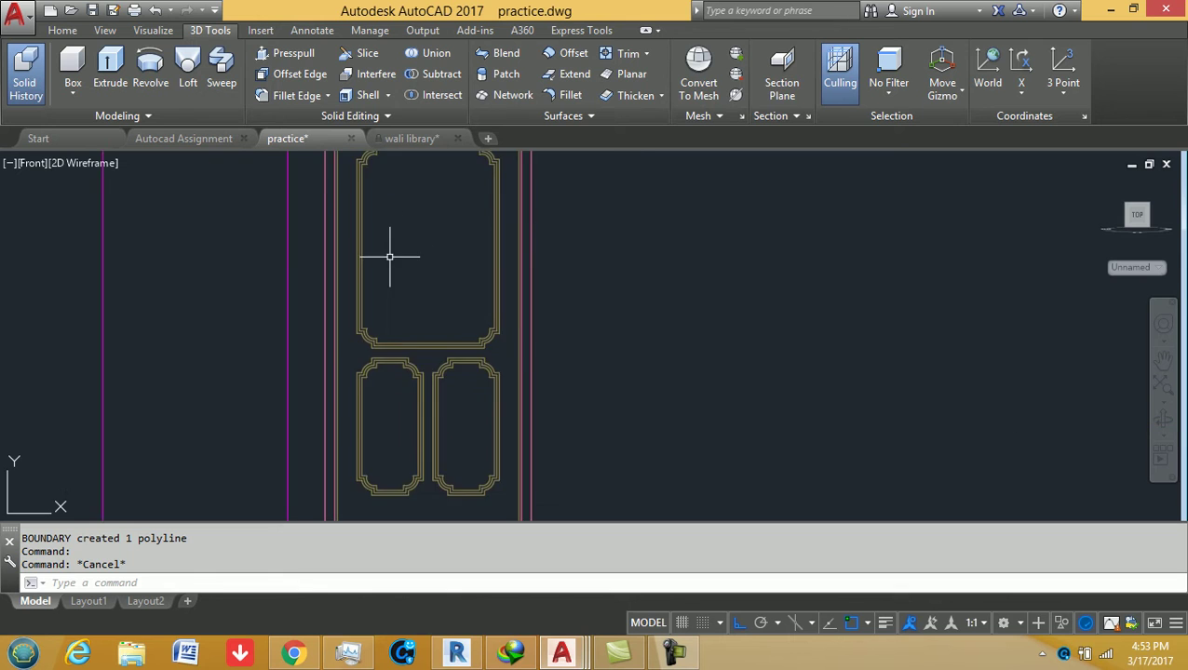
{"action": "middle_click_drag", "start_coordinate": [356, 183], "coordinate": [345, 239]}
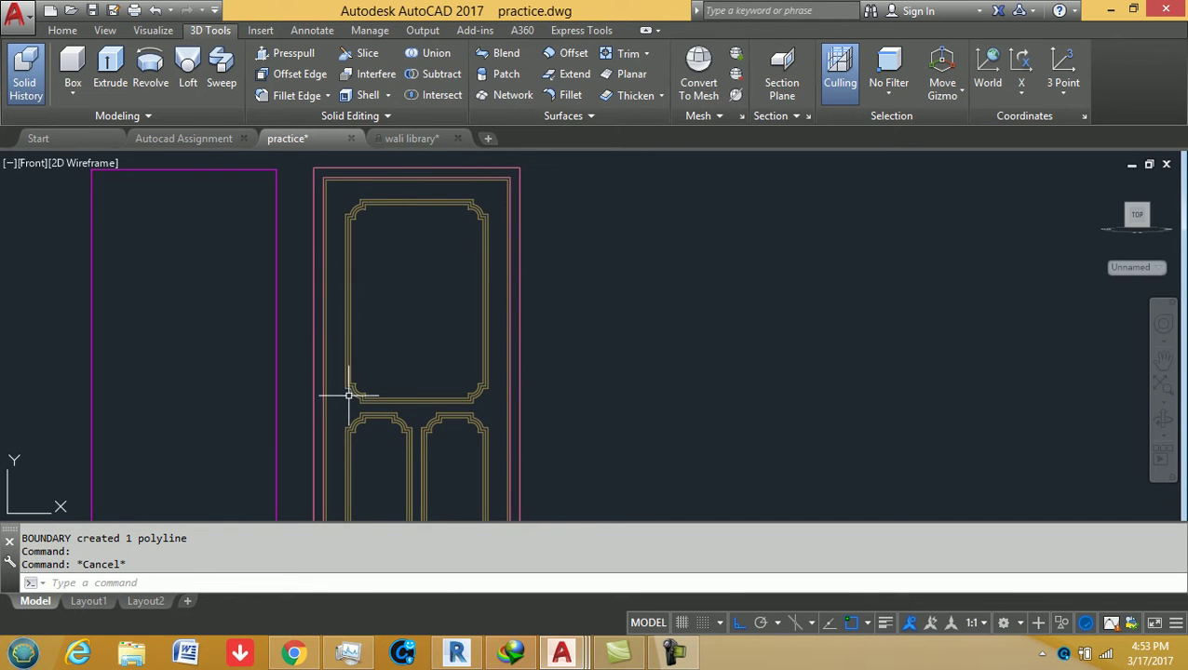
{"action": "middle_click_drag", "start_coordinate": [374, 378], "coordinate": [373, 328]}
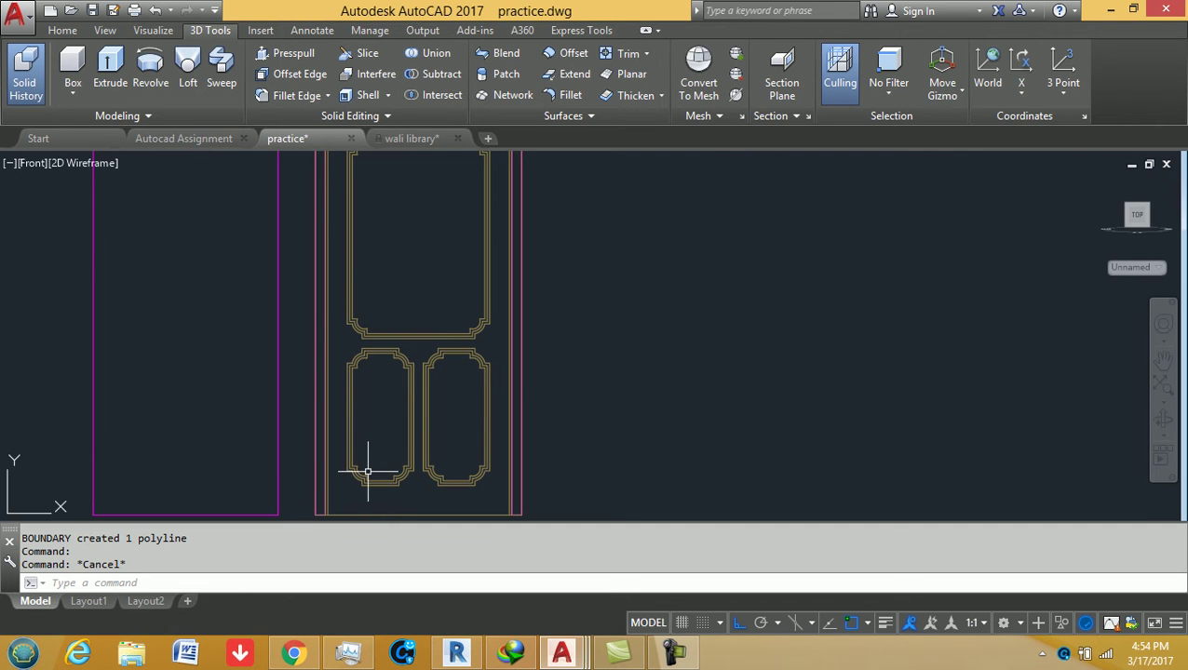
{"action": "scroll", "coordinate": [369, 465], "scroll_direction": "up", "scroll_amount": 3}
{"action": "middle_click_drag", "start_coordinate": [384, 463], "coordinate": [390, 399]}
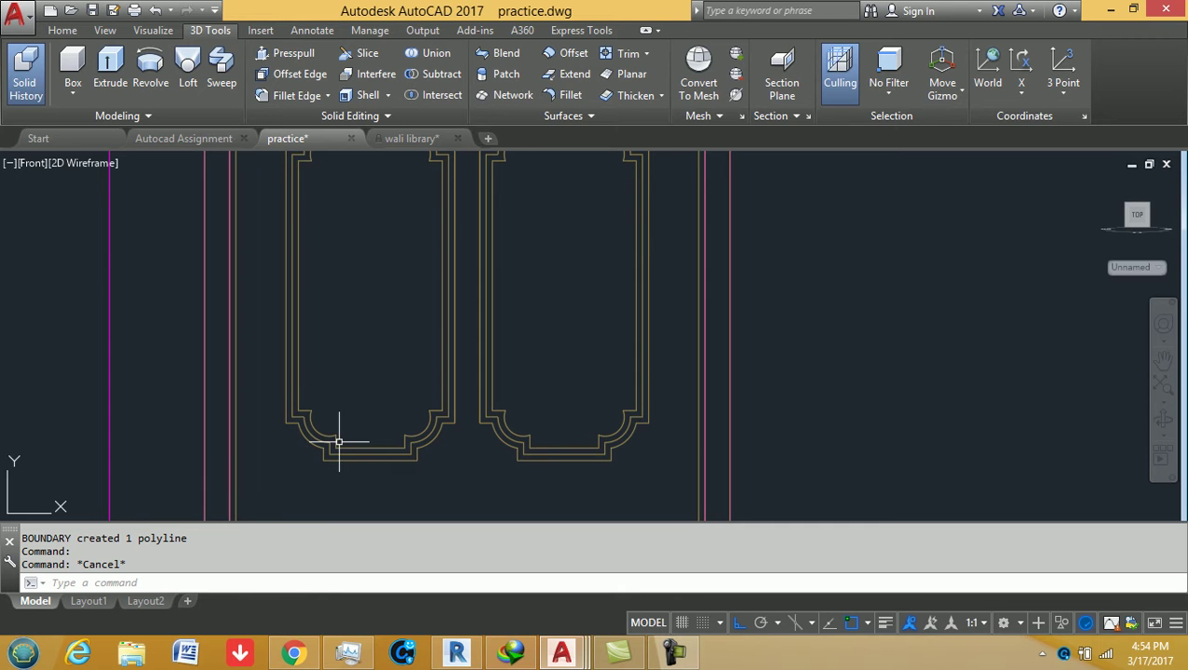
{"action": "scroll", "coordinate": [339, 443], "scroll_direction": "down", "scroll_amount": 2}
{"action": "mouse_move", "coordinate": [313, 378]}
{"action": "middle_mouse_down"}
{"action": "mouse_move", "coordinate": [419, 379]}
{"action": "mouse_move", "coordinate": [337, 344]}
{"action": "middle_mouse_up"}
{"action": "scroll", "coordinate": [393, 377], "scroll_direction": "up", "scroll_amount": 2}
{"action": "scroll", "coordinate": [349, 363], "scroll_direction": "down", "scroll_amount": 2}
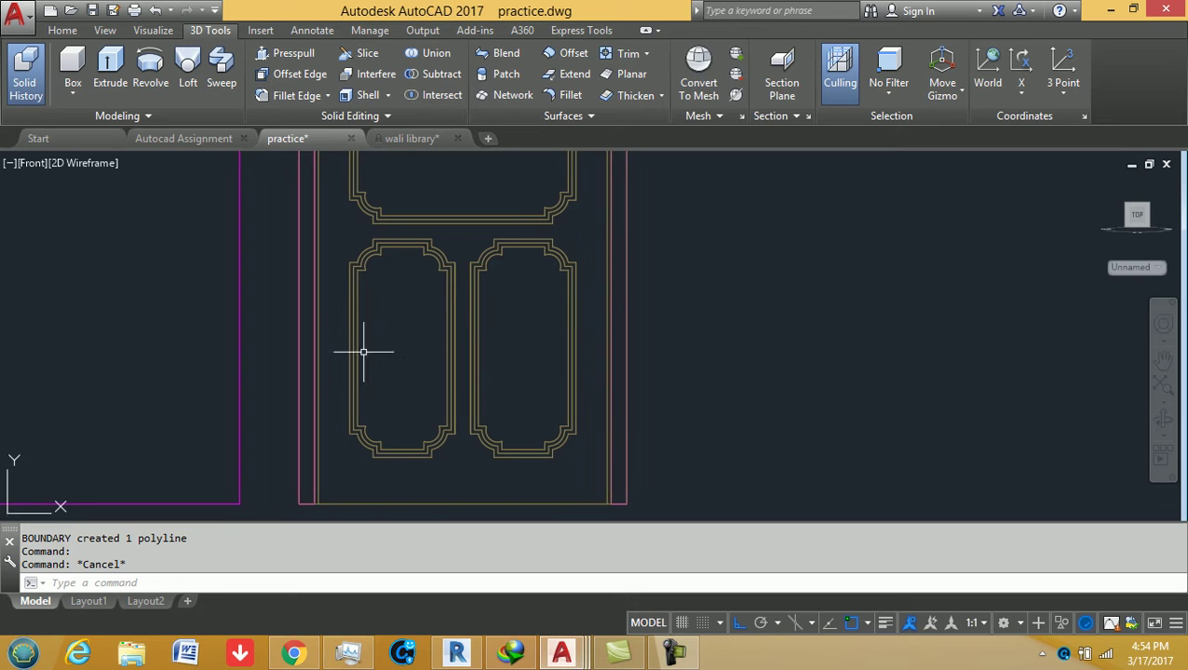
{"action": "scroll", "coordinate": [393, 303], "scroll_direction": "up", "scroll_amount": 2}
{"action": "middle_click_drag", "start_coordinate": [393, 303], "coordinate": [409, 348]}
{"action": "middle_click_drag", "start_coordinate": [406, 294], "coordinate": [395, 310]}
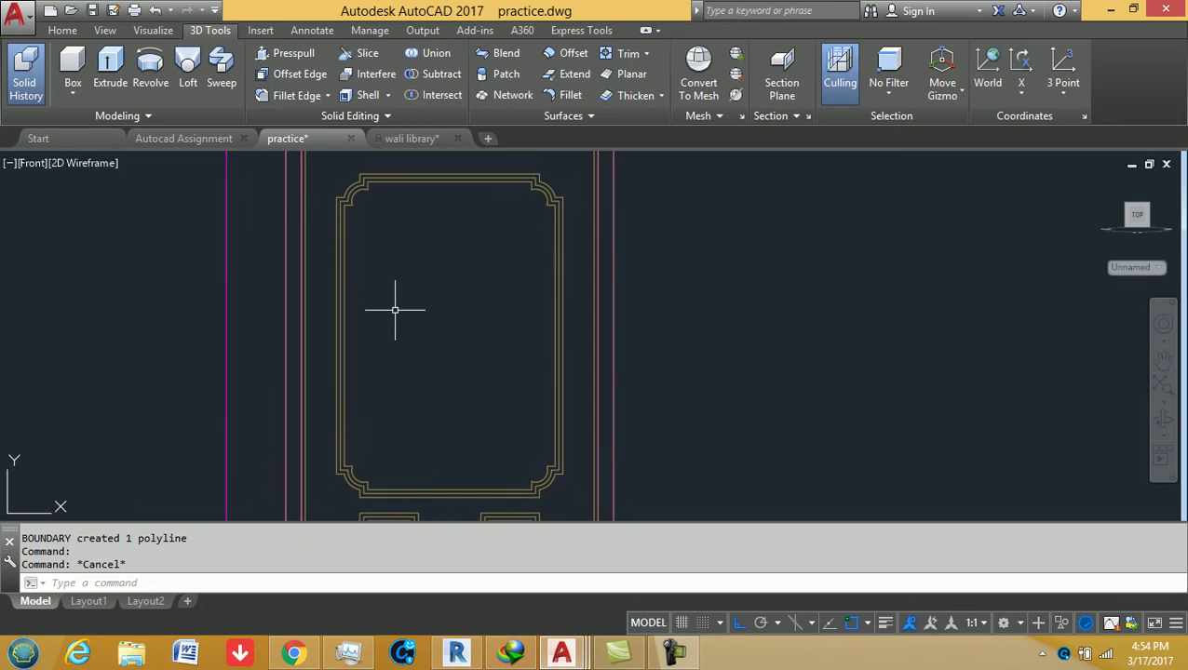
- Create boundary polylines by picking inside the door frame, then check one and deselect it
{"action": "type", "text": "bo"}
{"action": "key", "text": "Return"}
{"action": "key", "text": "Return"}
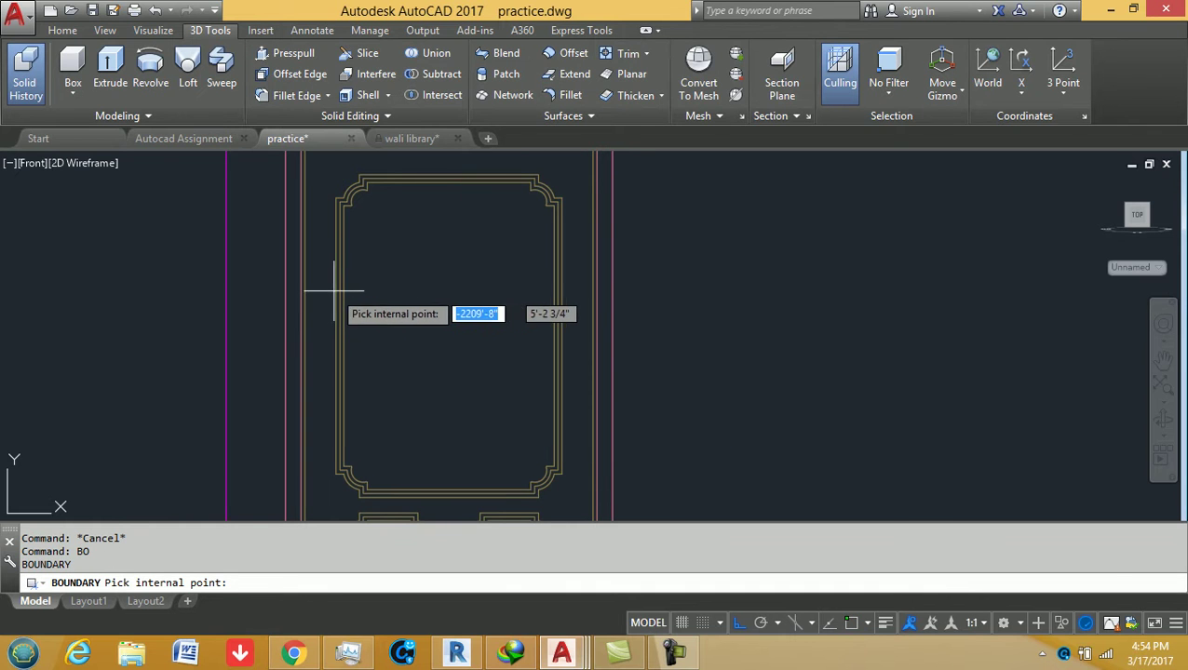
{"action": "left_click", "coordinate": [337, 289]}
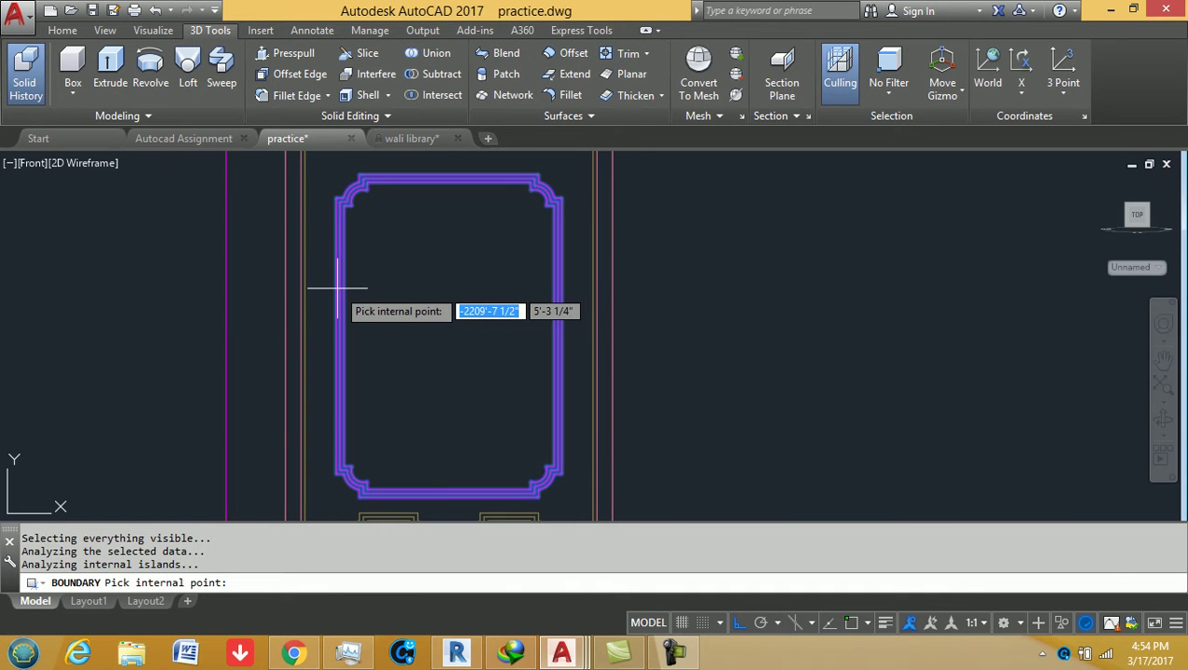
{"action": "key", "text": "Return"}
{"action": "scroll", "coordinate": [332, 242], "scroll_direction": "up", "scroll_amount": 3}
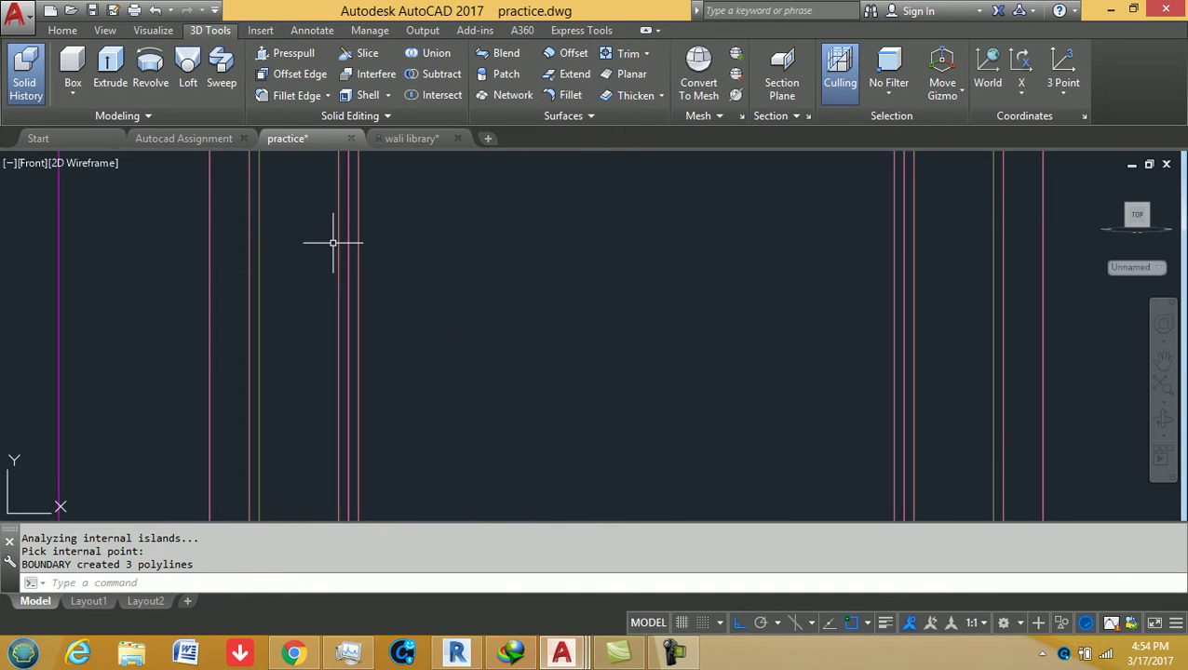
{"action": "left_click", "coordinate": [348, 247]}
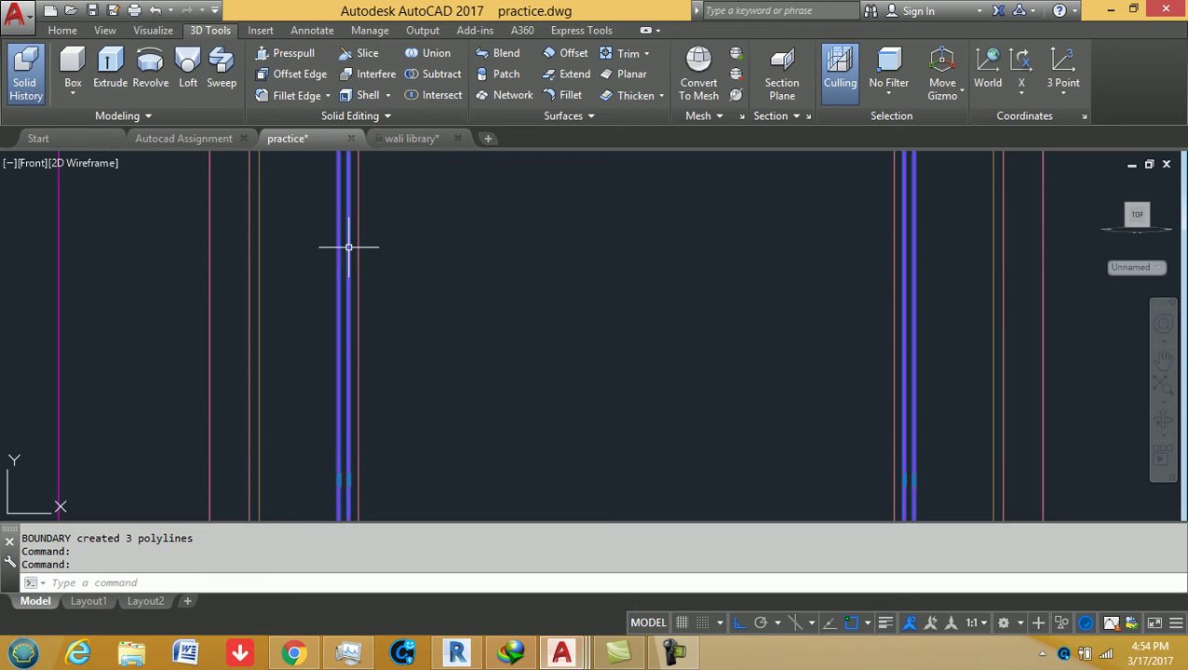
{"action": "scroll", "coordinate": [360, 251], "scroll_direction": "down", "scroll_amount": 3}
{"action": "key", "text": "Escape"}
{"action": "scroll", "coordinate": [387, 334], "scroll_direction": "down", "scroll_amount": 2}
{"action": "scroll", "coordinate": [326, 323], "scroll_direction": "up", "scroll_amount": 2}
- Run BO again and pick inside the left and right lower panels to outline them
{"action": "type", "text": "bo"}
{"action": "key", "text": "Return"}
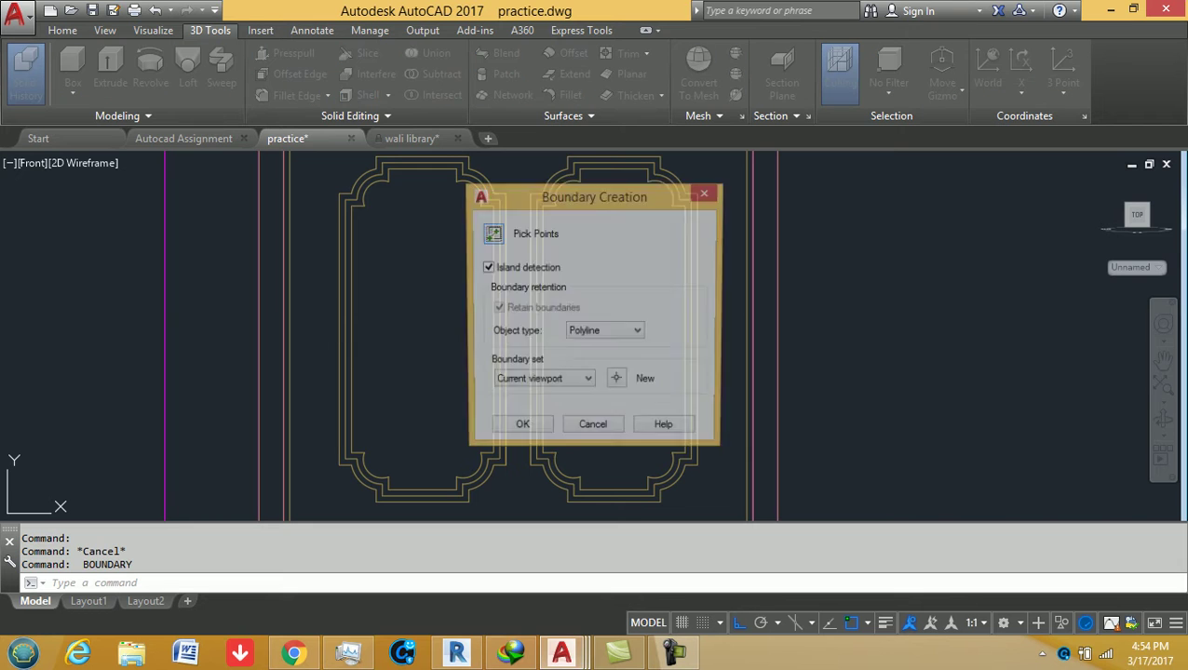
{"action": "left_click", "coordinate": [491, 234]}
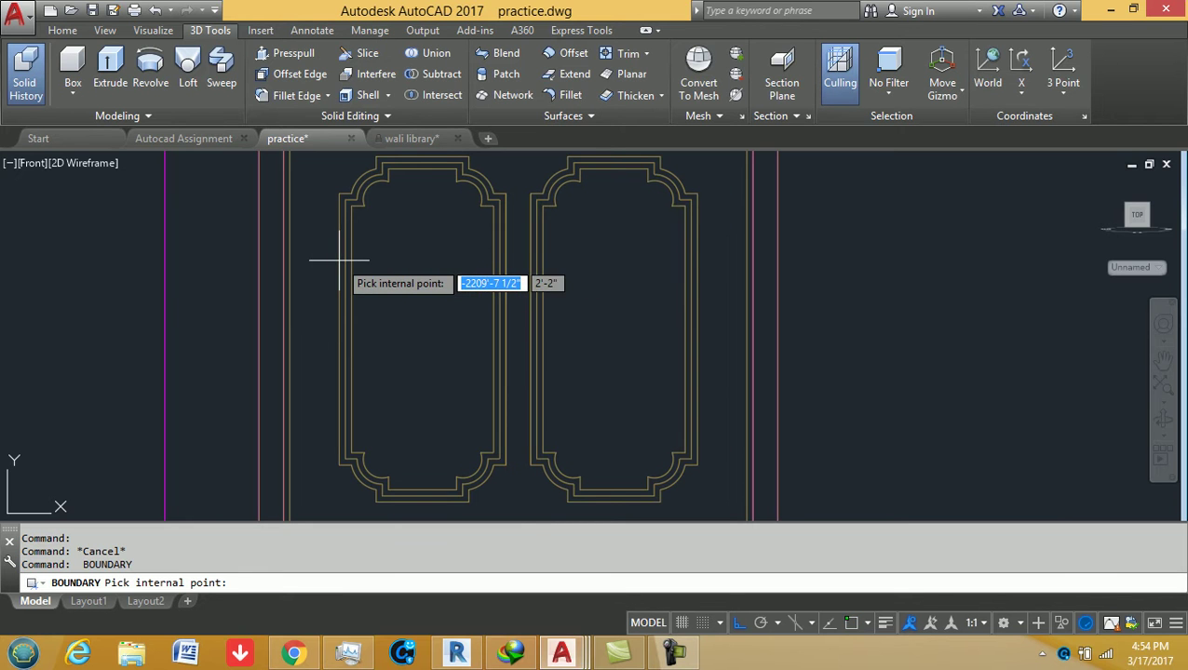
{"action": "left_click", "coordinate": [344, 264]}
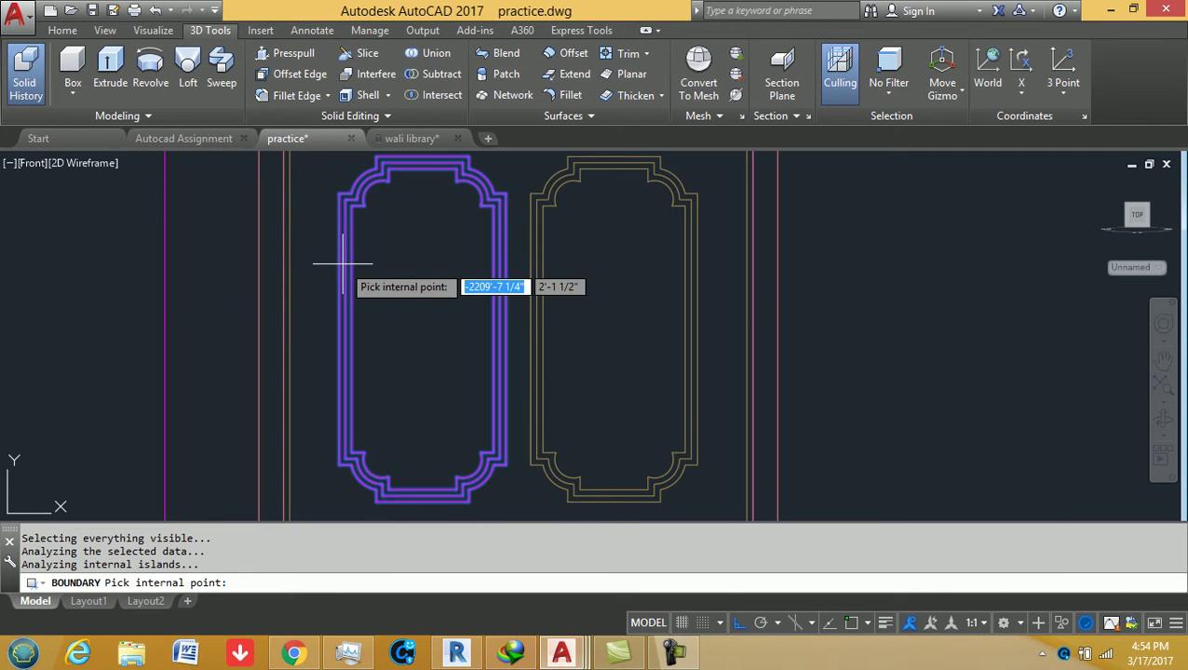
{"action": "left_click", "coordinate": [529, 270]}
{"action": "key", "text": "Return"}
{"action": "scroll", "coordinate": [397, 312], "scroll_direction": "down", "scroll_amount": 1}
{"action": "middle_click_drag", "start_coordinate": [398, 311], "coordinate": [424, 289]}
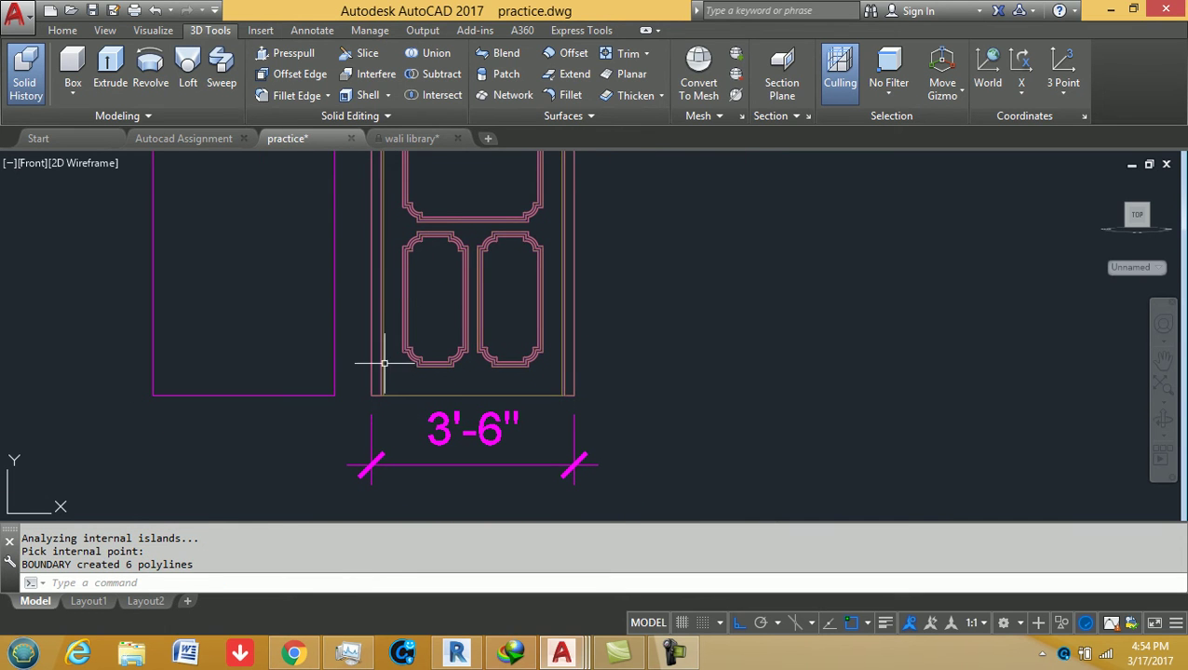
{"action": "middle_click_drag", "start_coordinate": [383, 363], "coordinate": [391, 406]}
{"action": "scroll", "coordinate": [382, 395], "scroll_direction": "down", "scroll_amount": 2}
- Erase the left panel's inner boundary polyline, then undo twice to remove the panel boundaries
{"action": "key", "text": "Escape"}
{"action": "type", "text": "bo"}
{"action": "key", "text": "Return"}
{"action": "key", "text": "Return"}
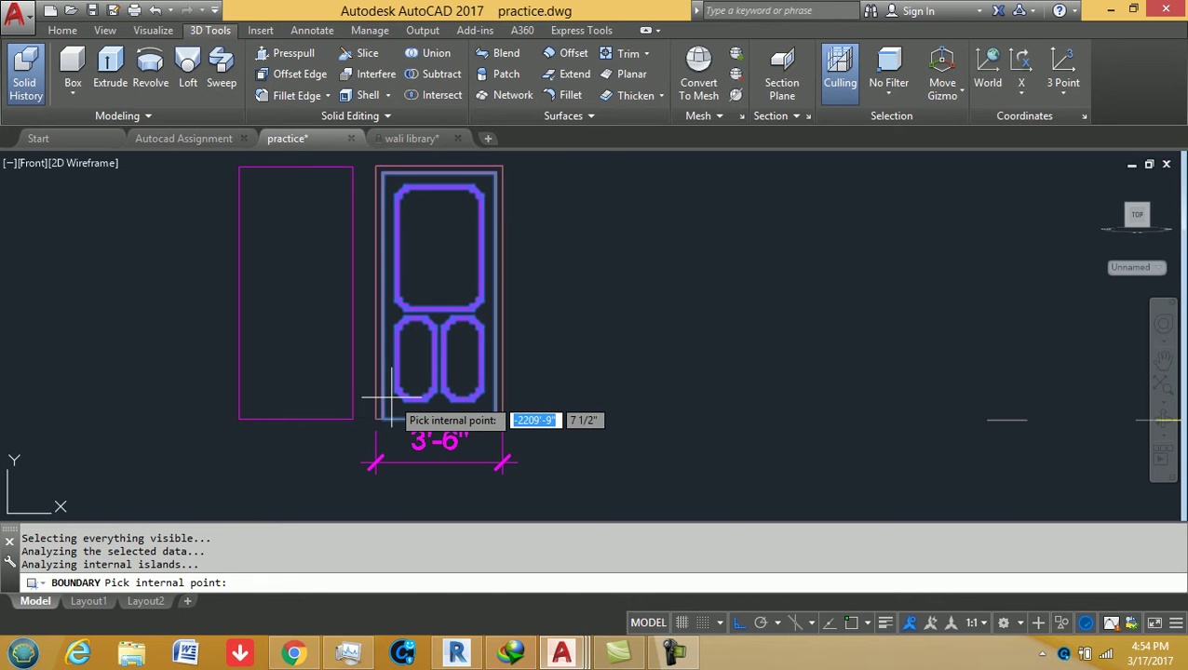
{"action": "key", "text": "Return"}
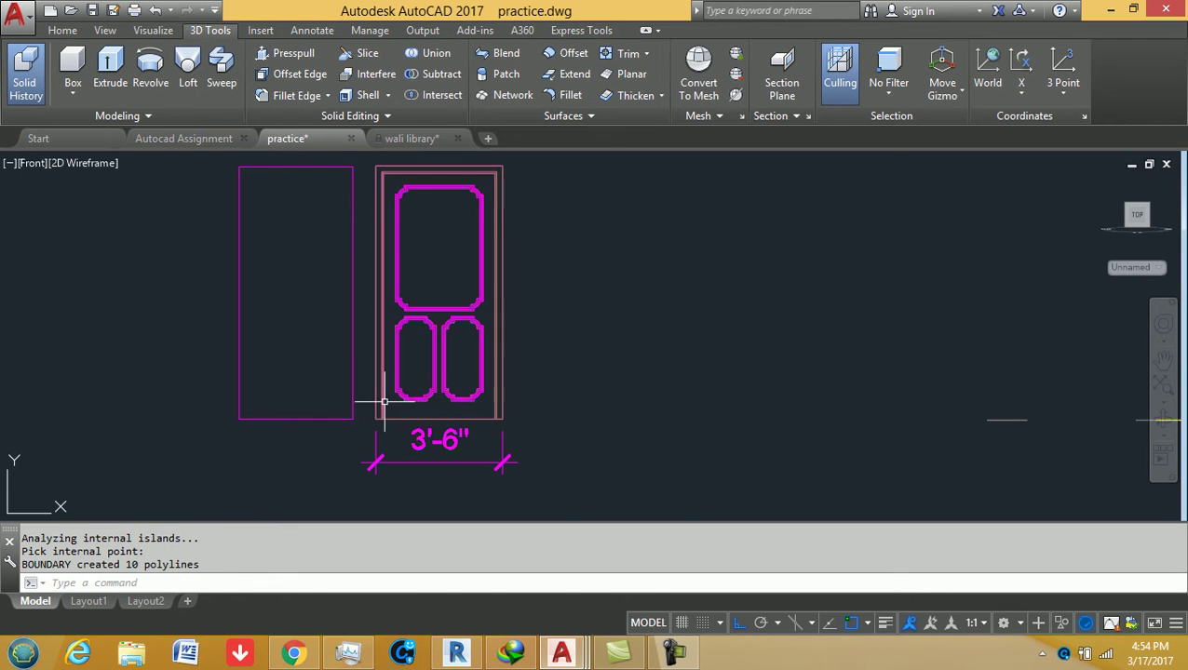
{"action": "scroll", "coordinate": [381, 399], "scroll_direction": "up", "scroll_amount": 5}
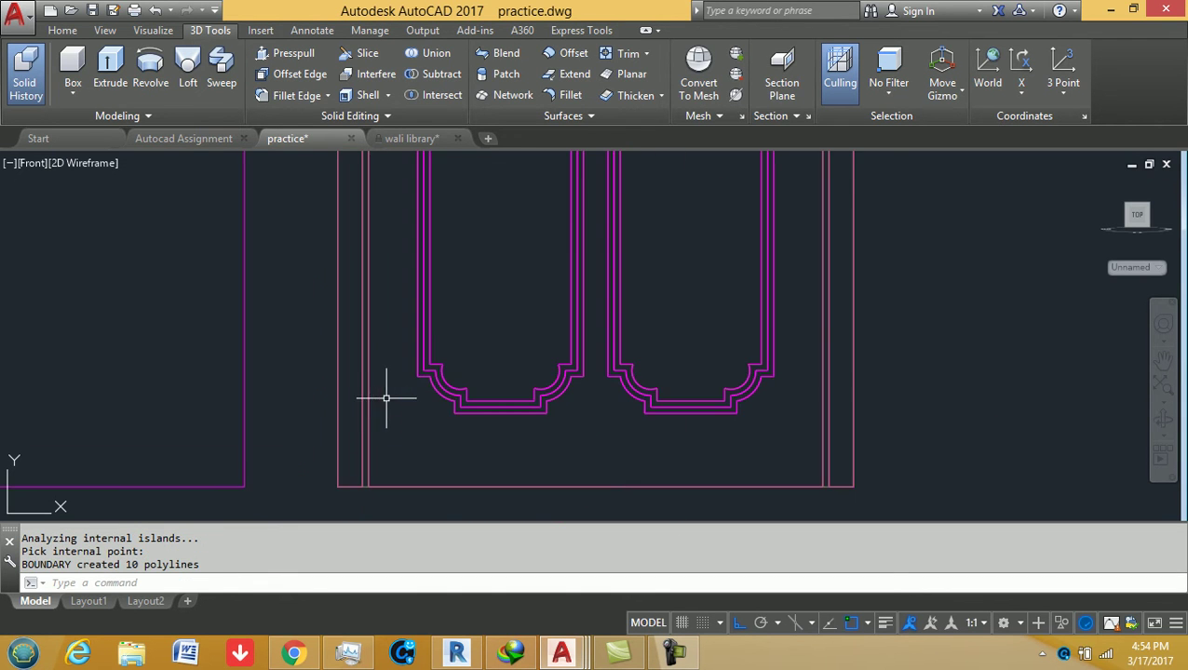
{"action": "left_click", "coordinate": [431, 388]}
{"action": "key", "text": "Delete"}
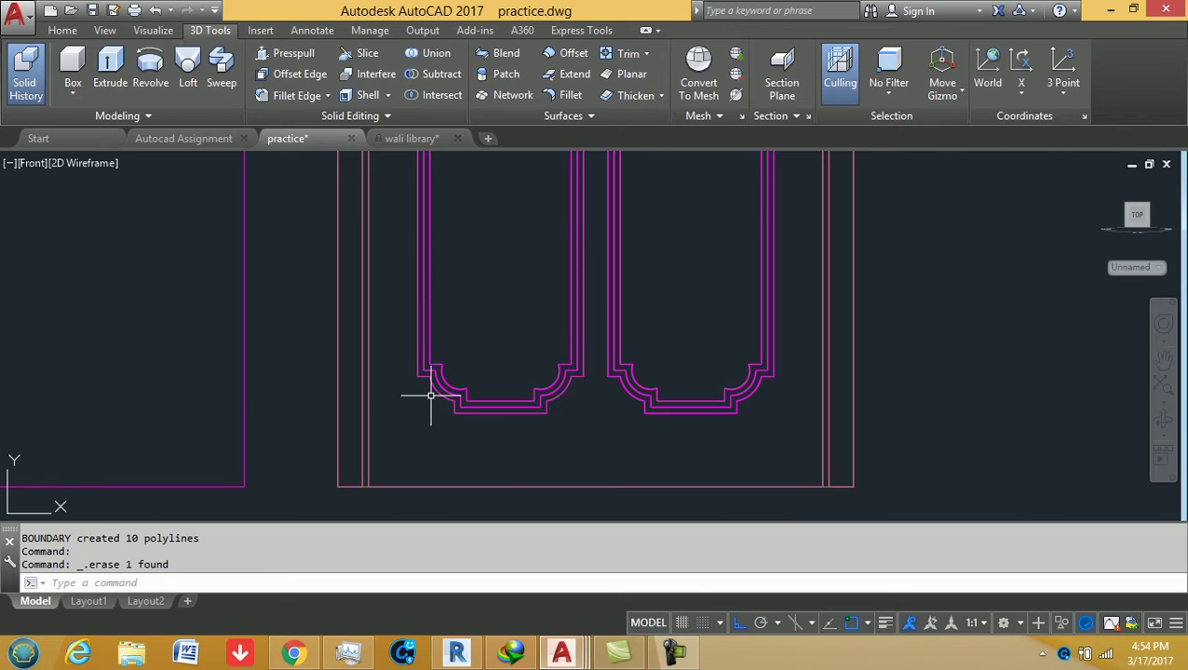
{"action": "key", "text": "ctrl+z"}
{"action": "key", "text": "ctrl+z"}
{"action": "key", "text": "ctrl+z"}
{"action": "key", "text": "ctrl+z"}
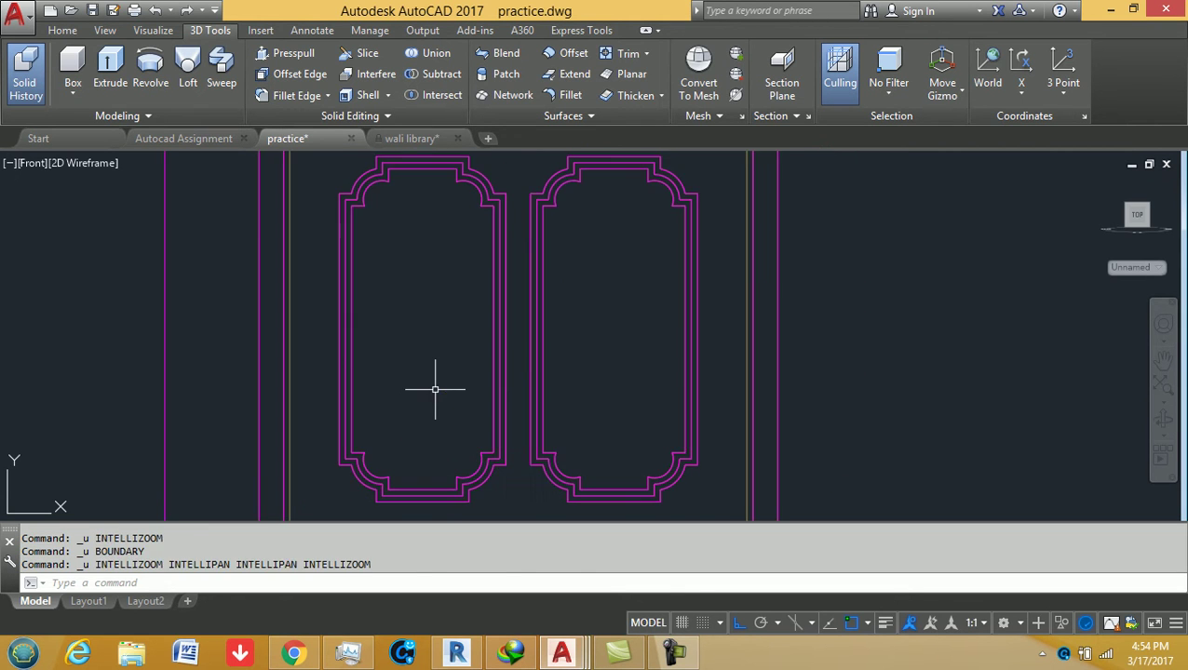
{"action": "key", "text": "ctrl+z"}
- Run BOUNDARY, pick inside the door regions, and create all ten frame and panel polylines
{"action": "type", "text": "b"}
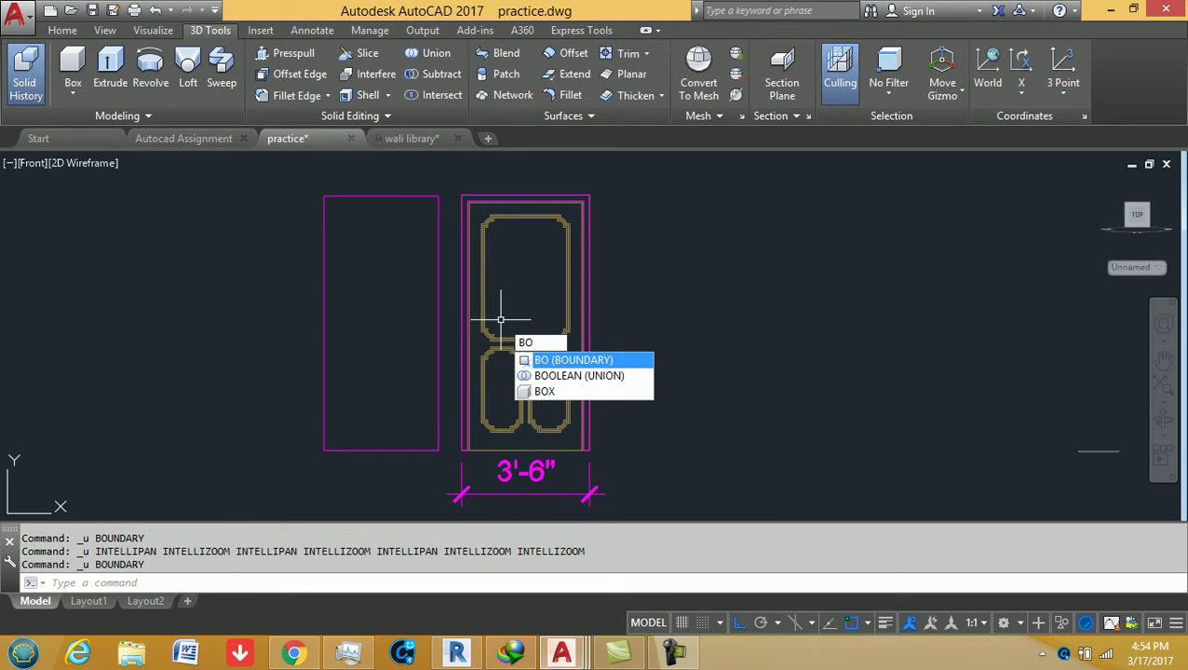
{"action": "key", "text": "Return"}
{"action": "left_click", "coordinate": [483, 311]}
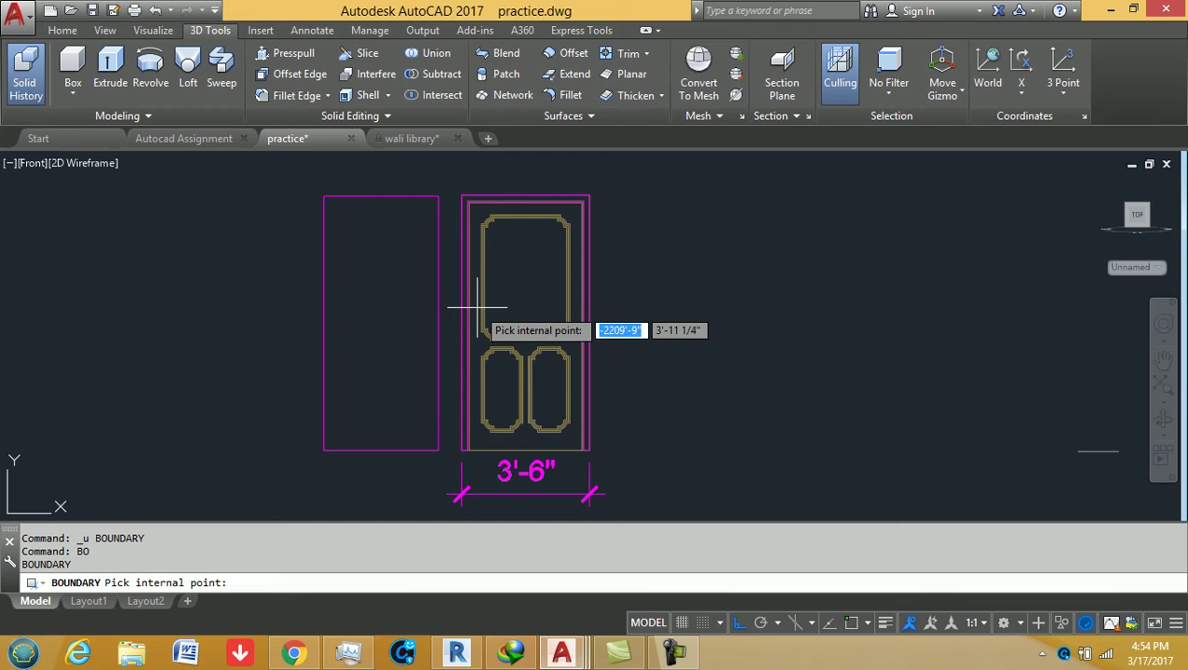
{"action": "left_click", "coordinate": [477, 307]}
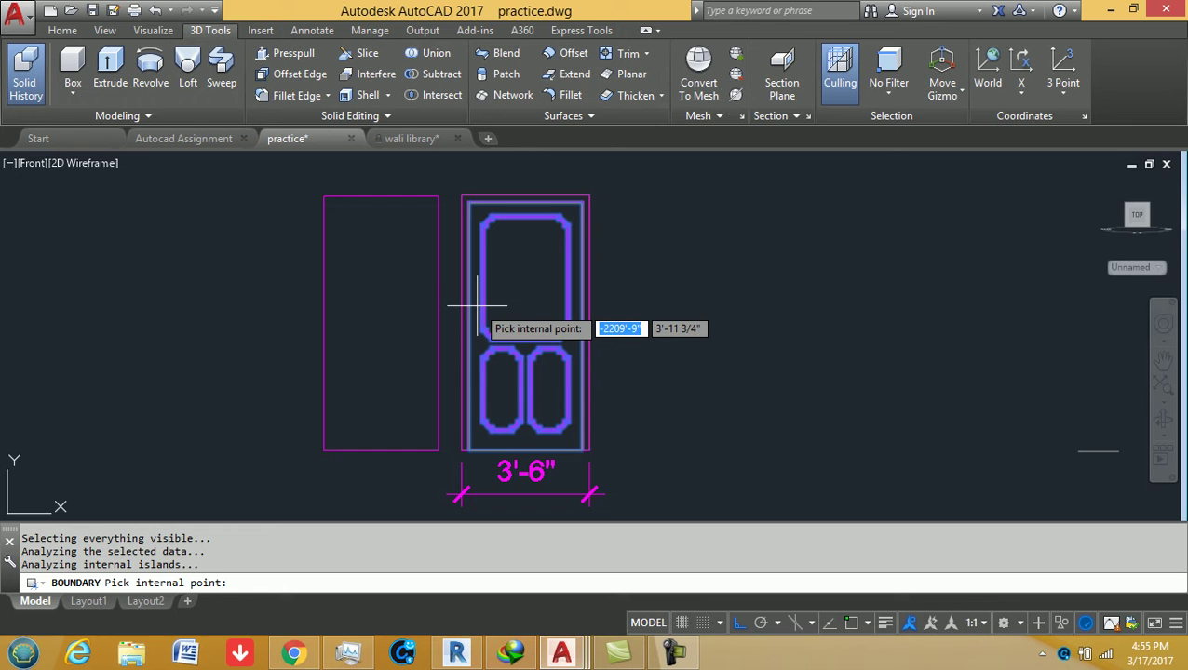
{"action": "key", "text": "Return"}
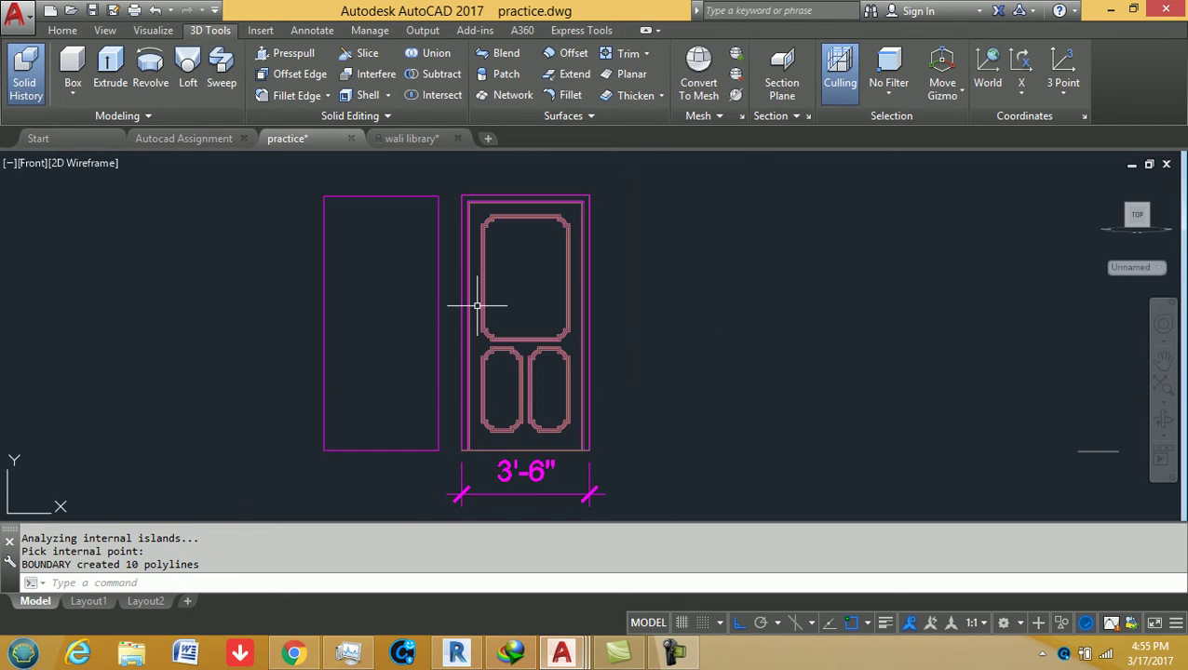
{"action": "scroll", "coordinate": [482, 303], "scroll_direction": "up", "scroll_amount": 5}
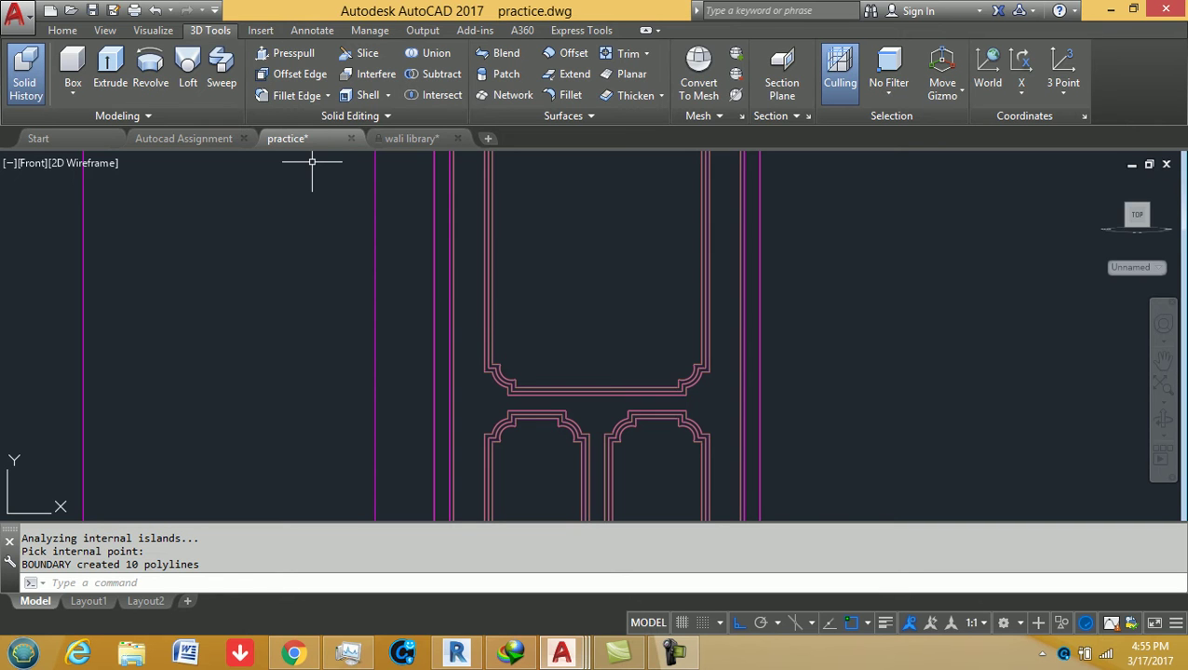
- Switch the viewpoint to the SW Isometric preset view
{"action": "left_click", "coordinate": [153, 30]}
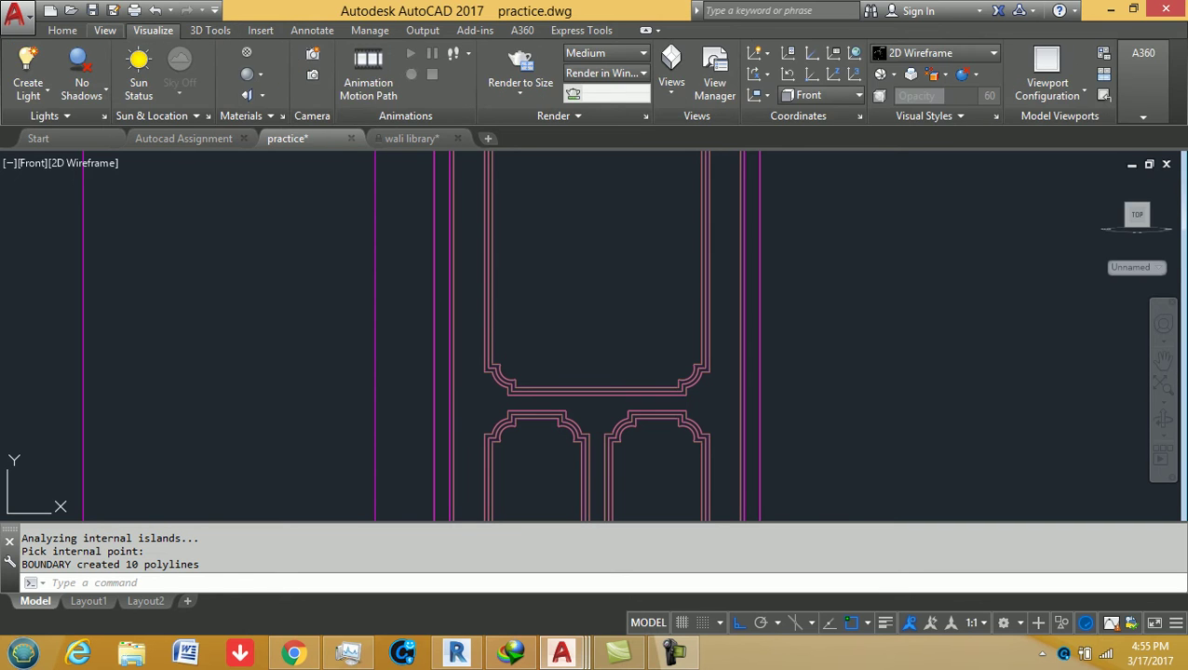
{"action": "left_click", "coordinate": [104, 30]}
{"action": "left_click", "coordinate": [231, 94]}
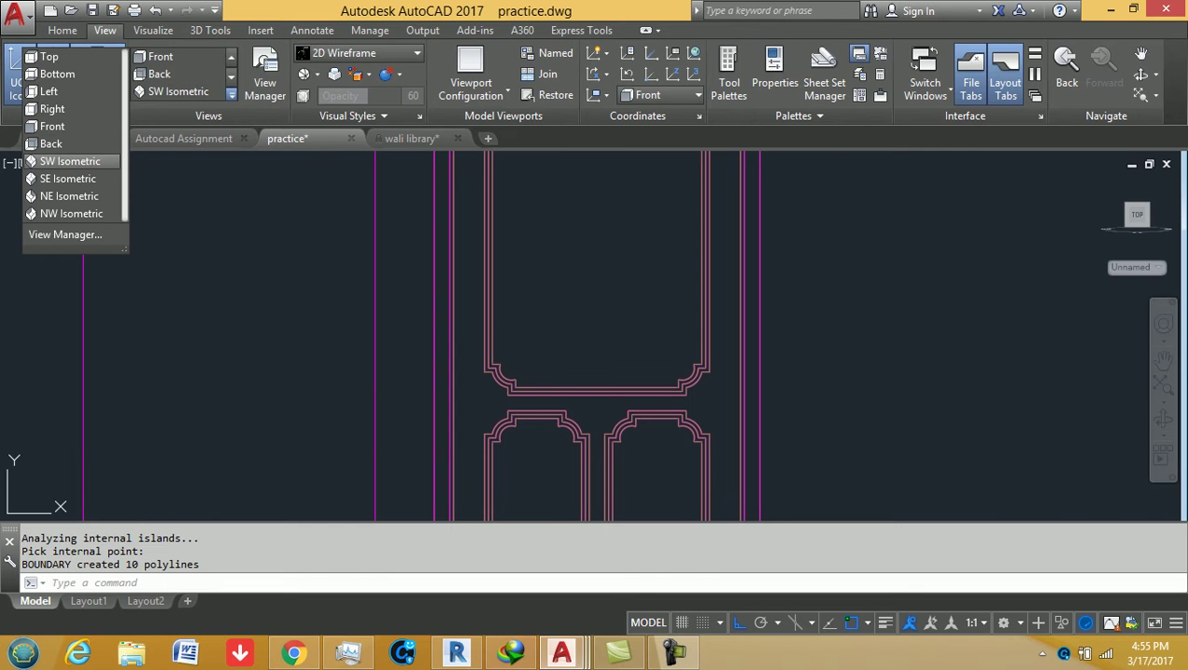
{"action": "left_click", "coordinate": [69, 161]}
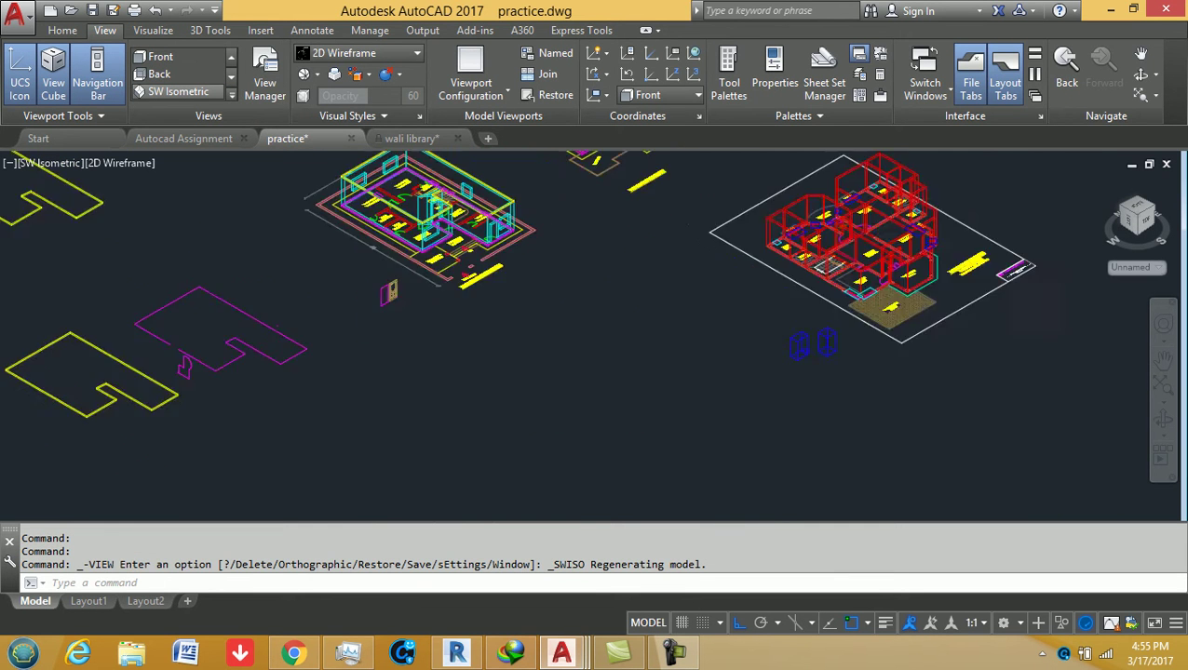
- Zoom and pan until all the house models fill the isometric view
{"action": "scroll", "coordinate": [397, 313], "scroll_direction": "up", "scroll_amount": 5}
{"action": "scroll", "coordinate": [280, 316], "scroll_direction": "down", "scroll_amount": 6}
{"action": "scroll", "coordinate": [262, 336], "scroll_direction": "down", "scroll_amount": 2}
{"action": "middle_click_drag", "start_coordinate": [262, 336], "coordinate": [314, 309]}
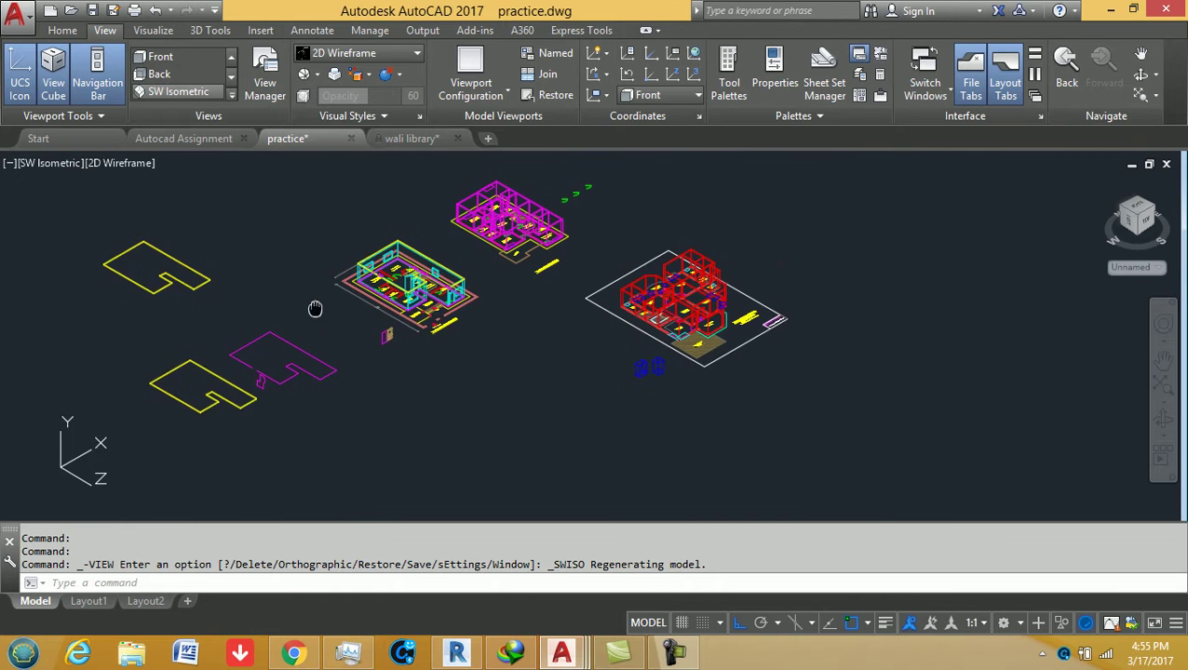
{"action": "scroll", "coordinate": [391, 333], "scroll_direction": "up", "scroll_amount": 5}
{"action": "scroll", "coordinate": [261, 289], "scroll_direction": "up", "scroll_amount": 3}
{"action": "left_click", "coordinate": [181, 252]}
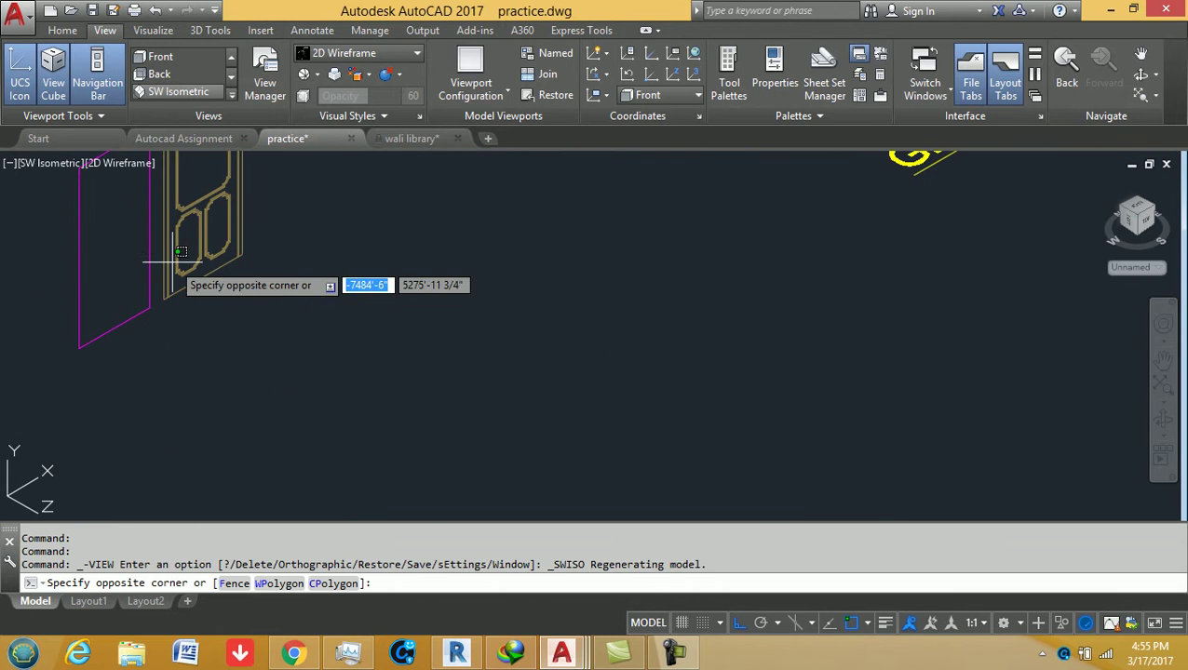
{"action": "key", "text": "Escape"}
{"action": "scroll", "coordinate": [177, 252], "scroll_direction": "up", "scroll_amount": 3}
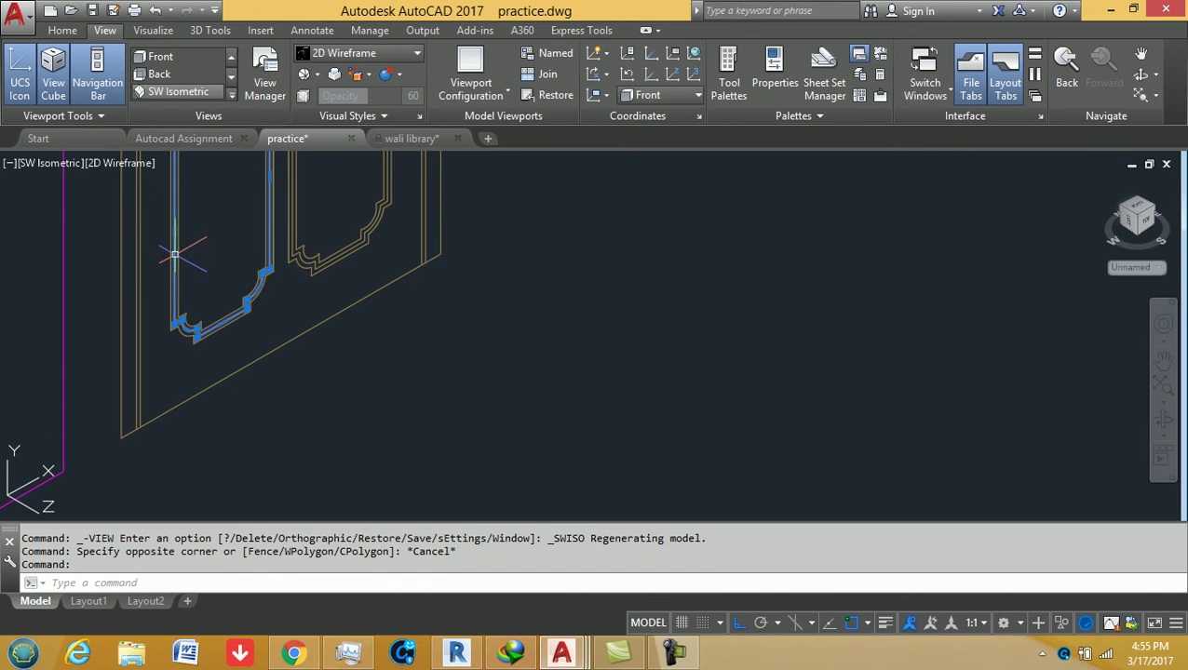
{"action": "key", "text": "Escape"}
{"action": "key", "text": "Escape"}
{"action": "scroll", "coordinate": [167, 298], "scroll_direction": "down", "scroll_amount": 3}
{"action": "scroll", "coordinate": [199, 308], "scroll_direction": "down", "scroll_amount": 3}
{"action": "scroll", "coordinate": [411, 371], "scroll_direction": "down", "scroll_amount": 5}
{"action": "scroll", "coordinate": [345, 339], "scroll_direction": "down", "scroll_amount": 3}
{"action": "middle_click_drag", "start_coordinate": [345, 339], "coordinate": [578, 446]}
{"action": "scroll", "coordinate": [578, 446], "scroll_direction": "down", "scroll_amount": 3}
{"action": "scroll", "coordinate": [381, 354], "scroll_direction": "down", "scroll_amount": 3}
{"action": "scroll", "coordinate": [381, 354], "scroll_direction": "down", "scroll_amount": 2}
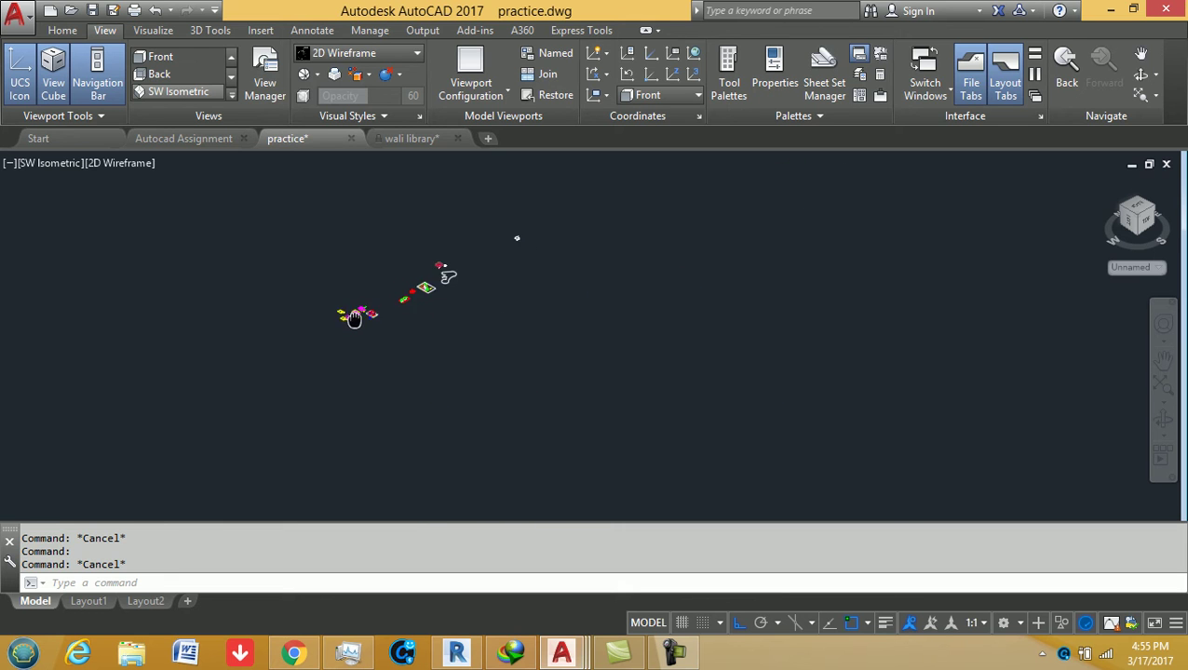
{"action": "middle_click_drag", "start_coordinate": [358, 323], "coordinate": [613, 389]}
{"action": "scroll", "coordinate": [612, 389], "scroll_direction": "up", "scroll_amount": 5}
{"action": "scroll", "coordinate": [610, 377], "scroll_direction": "up", "scroll_amount": 2}
{"action": "middle_click_drag", "start_coordinate": [489, 374], "coordinate": [300, 285]}
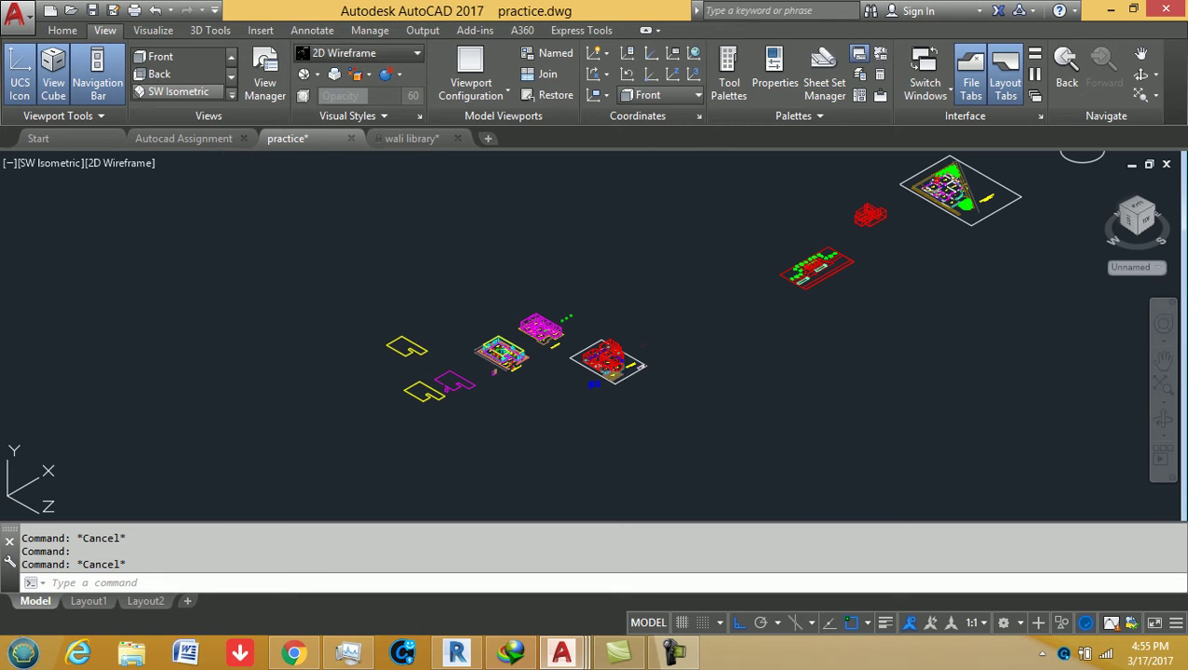
- Change the visual style from 2D Wireframe to Shaded and zoom in on the door block
{"action": "left_click", "coordinate": [416, 53]}
{"action": "left_click", "coordinate": [144, 191]}
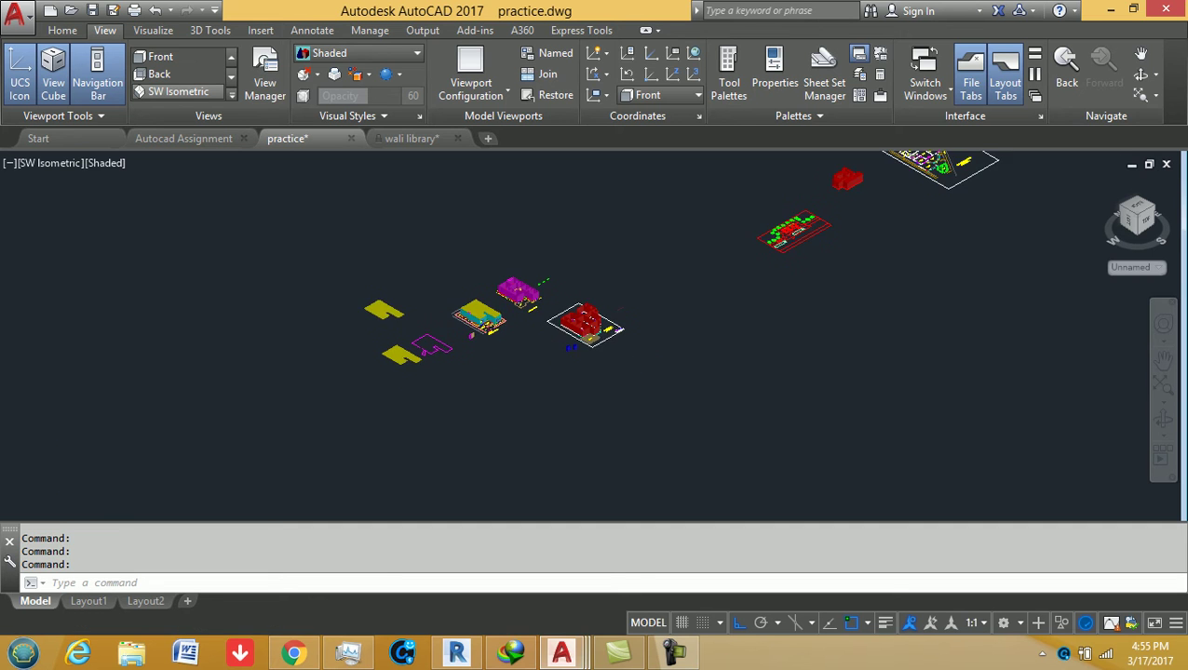
{"action": "scroll", "coordinate": [489, 340], "scroll_direction": "up", "scroll_amount": 1}
{"action": "scroll", "coordinate": [488, 340], "scroll_direction": "up", "scroll_amount": 2}
{"action": "scroll", "coordinate": [485, 337], "scroll_direction": "up", "scroll_amount": 2}
{"action": "scroll", "coordinate": [576, 278], "scroll_direction": "up", "scroll_amount": 2}
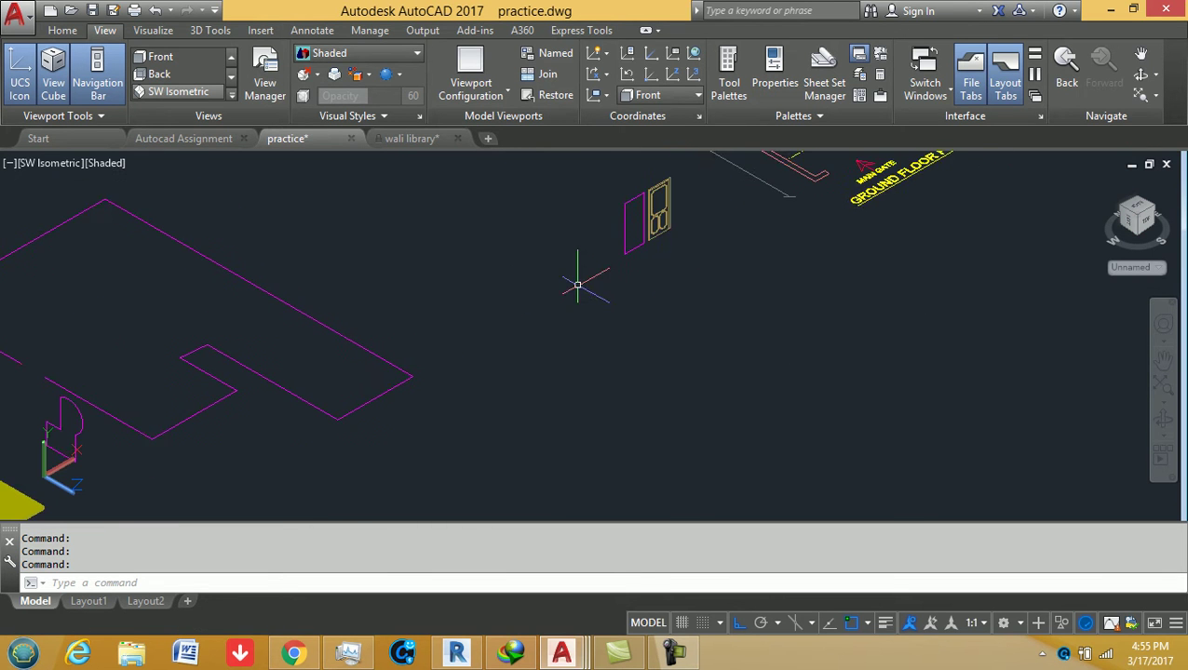
{"action": "scroll", "coordinate": [385, 331], "scroll_direction": "up", "scroll_amount": 2}
{"action": "scroll", "coordinate": [379, 297], "scroll_direction": "up", "scroll_amount": 2}
{"action": "middle_click_drag", "start_coordinate": [379, 297], "coordinate": [469, 288]}
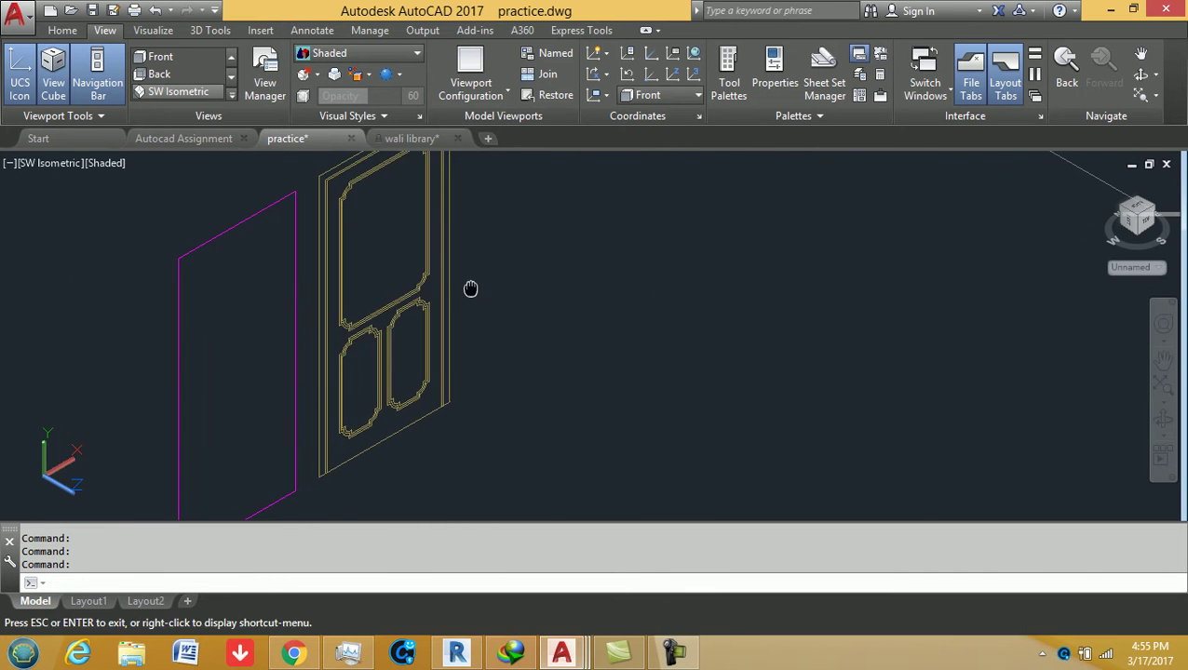
{"action": "scroll", "coordinate": [316, 242], "scroll_direction": "up", "scroll_amount": 3}
- Clear the door panel selection, then zoom out and pan so the whole house model shows
{"action": "left_click", "coordinate": [351, 256]}
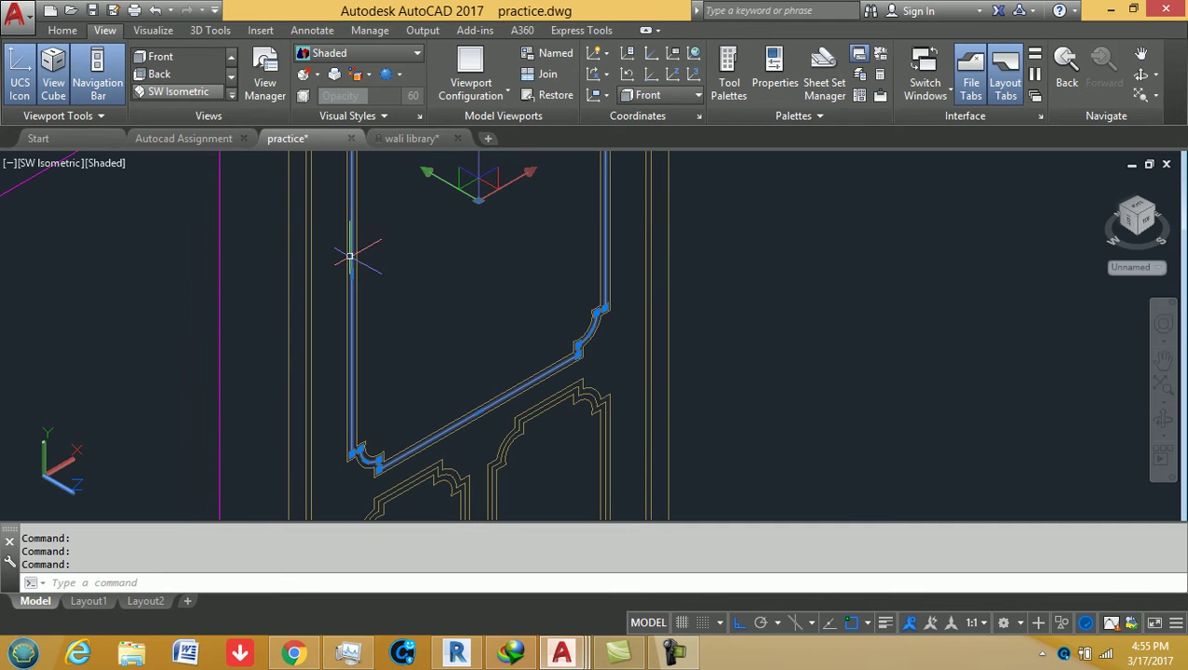
{"action": "key", "text": "Escape"}
{"action": "scroll", "coordinate": [308, 264], "scroll_direction": "down", "scroll_amount": 1}
{"action": "scroll", "coordinate": [300, 266], "scroll_direction": "down", "scroll_amount": 1}
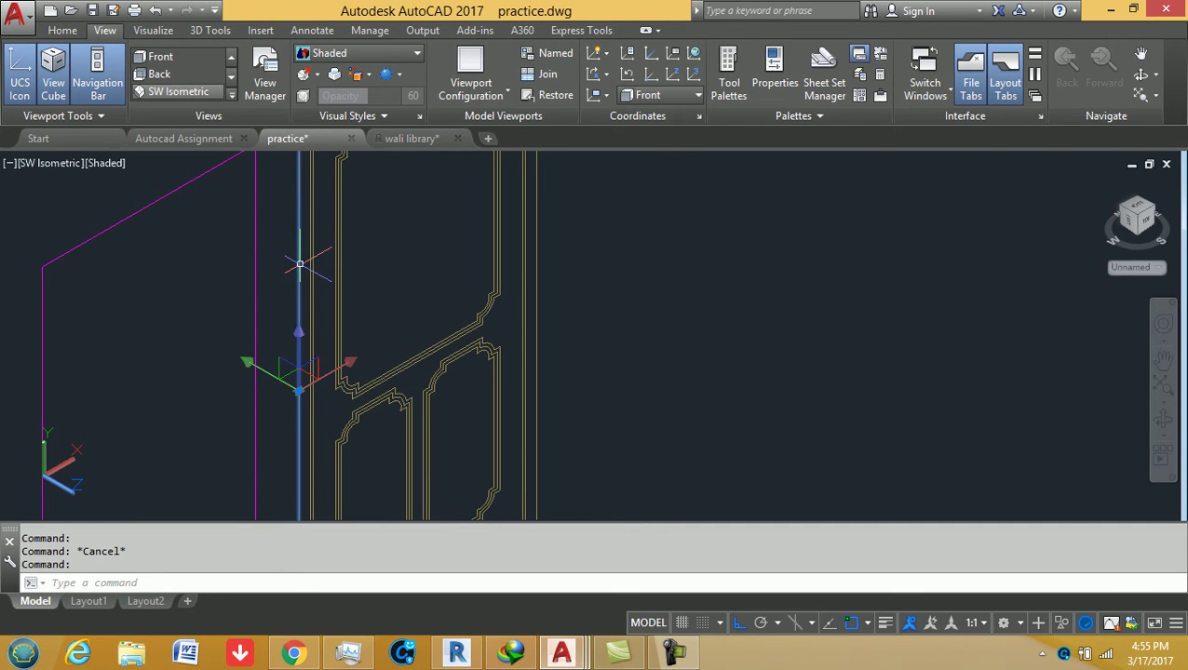
{"action": "scroll", "coordinate": [300, 265], "scroll_direction": "down", "scroll_amount": 2}
{"action": "key", "text": "Escape"}
{"action": "scroll", "coordinate": [300, 265], "scroll_direction": "down", "scroll_amount": 1}
{"action": "scroll", "coordinate": [300, 266], "scroll_direction": "down", "scroll_amount": 1}
{"action": "scroll", "coordinate": [300, 265], "scroll_direction": "down", "scroll_amount": 3}
{"action": "mouse_move", "coordinate": [801, 447]}
{"action": "middle_mouse_down"}
{"action": "mouse_move", "coordinate": [485, 376]}
{"action": "mouse_move", "coordinate": [338, 278]}
{"action": "mouse_move", "coordinate": [550, 395]}
{"action": "middle_mouse_up"}
{"action": "scroll", "coordinate": [485, 376], "scroll_direction": "down", "scroll_amount": 2}
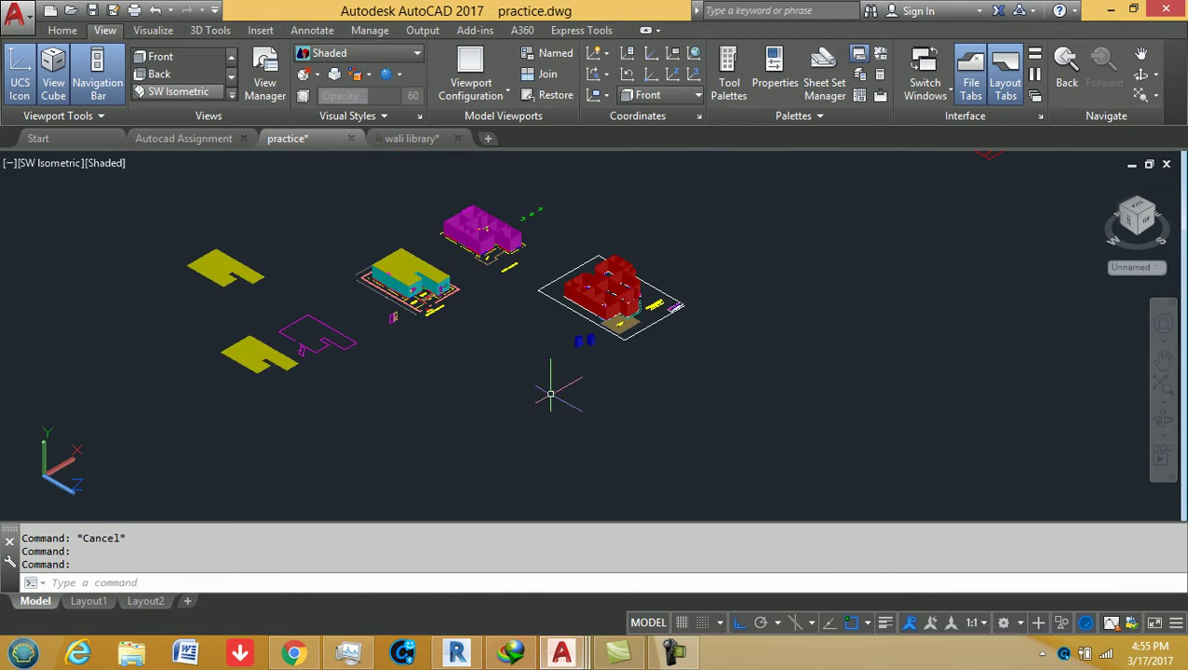
{"action": "middle_click_drag", "start_coordinate": [330, 285], "coordinate": [636, 443]}
{"action": "scroll", "coordinate": [607, 456], "scroll_direction": "down", "scroll_amount": 2}
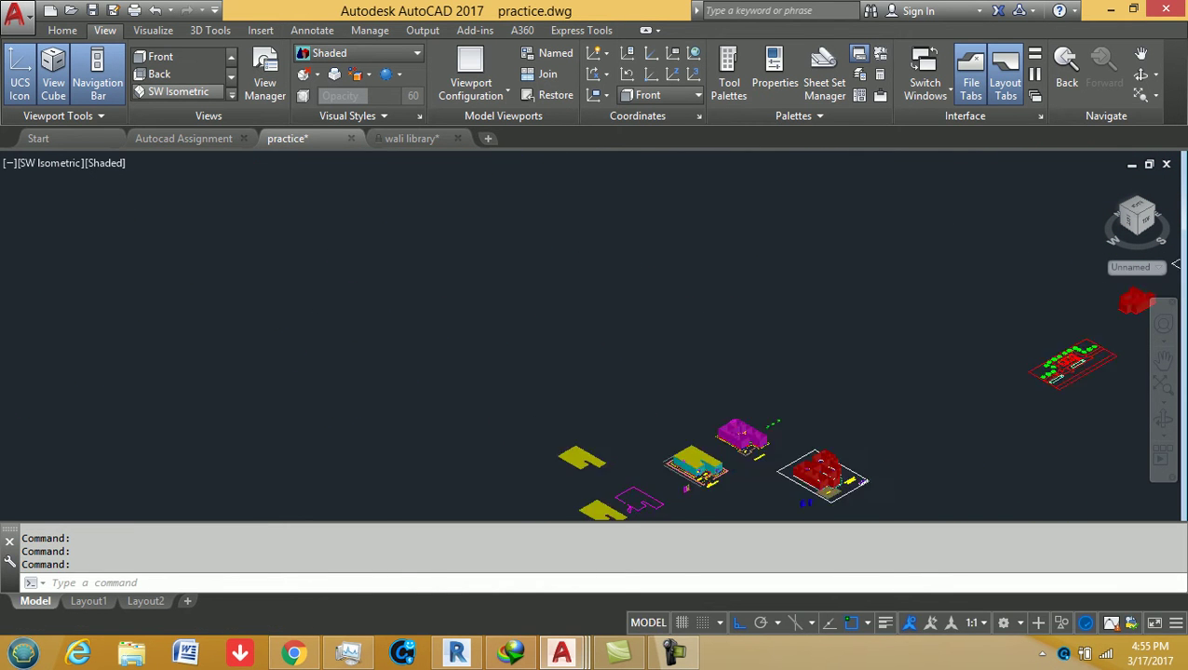
{"action": "scroll", "coordinate": [329, 302], "scroll_direction": "down", "scroll_amount": 2}
{"action": "scroll", "coordinate": [326, 284], "scroll_direction": "down", "scroll_amount": 2}
- Zoom All with Z then A, window-select the door, then clear that selection
{"action": "type", "text": "z"}
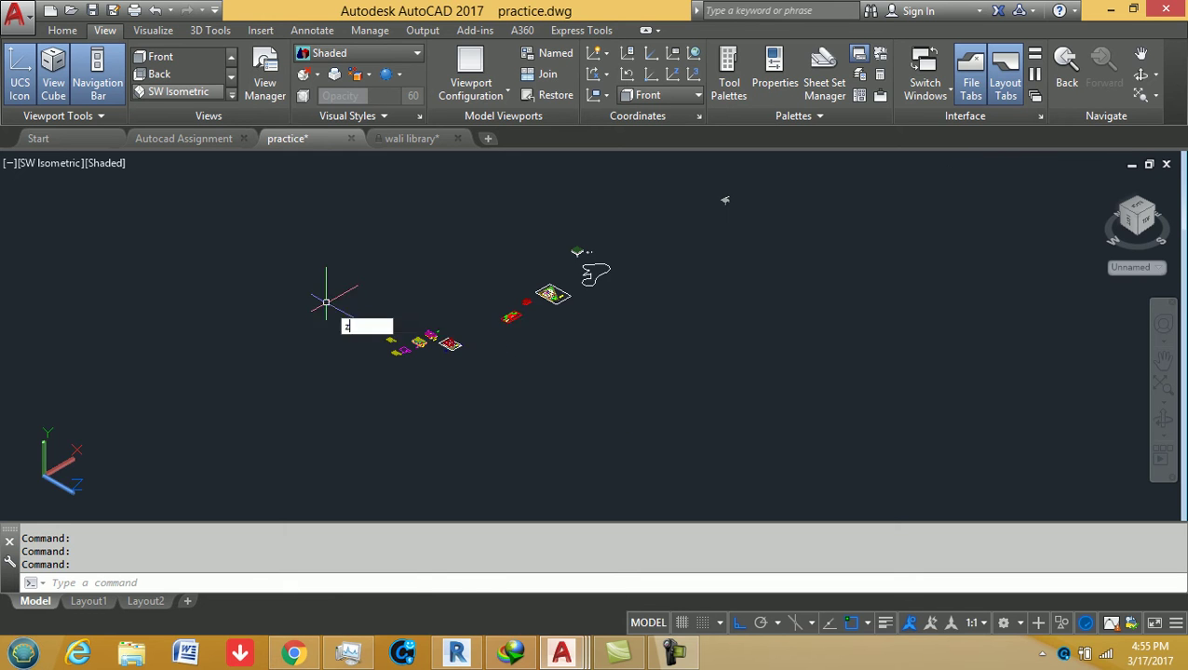
{"action": "key", "text": "Return"}
{"action": "scroll", "coordinate": [338, 285], "scroll_direction": "down", "scroll_amount": 2}
{"action": "type", "text": "a"}
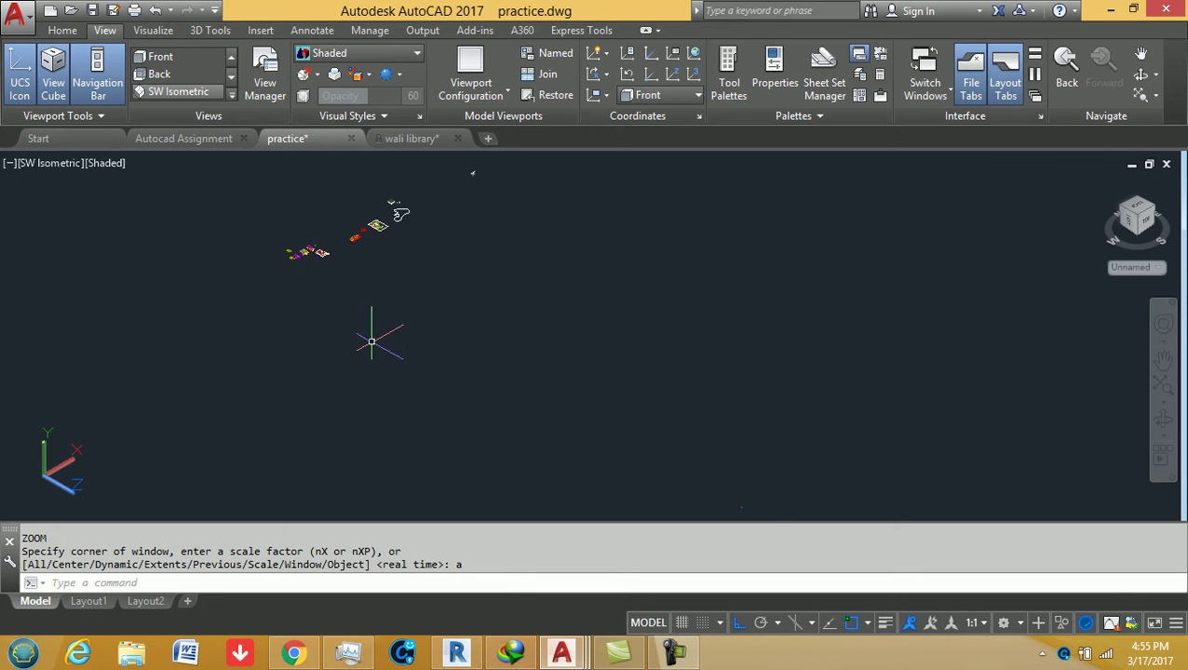
{"action": "key", "text": "Escape"}
{"action": "left_click", "coordinate": [434, 314]}
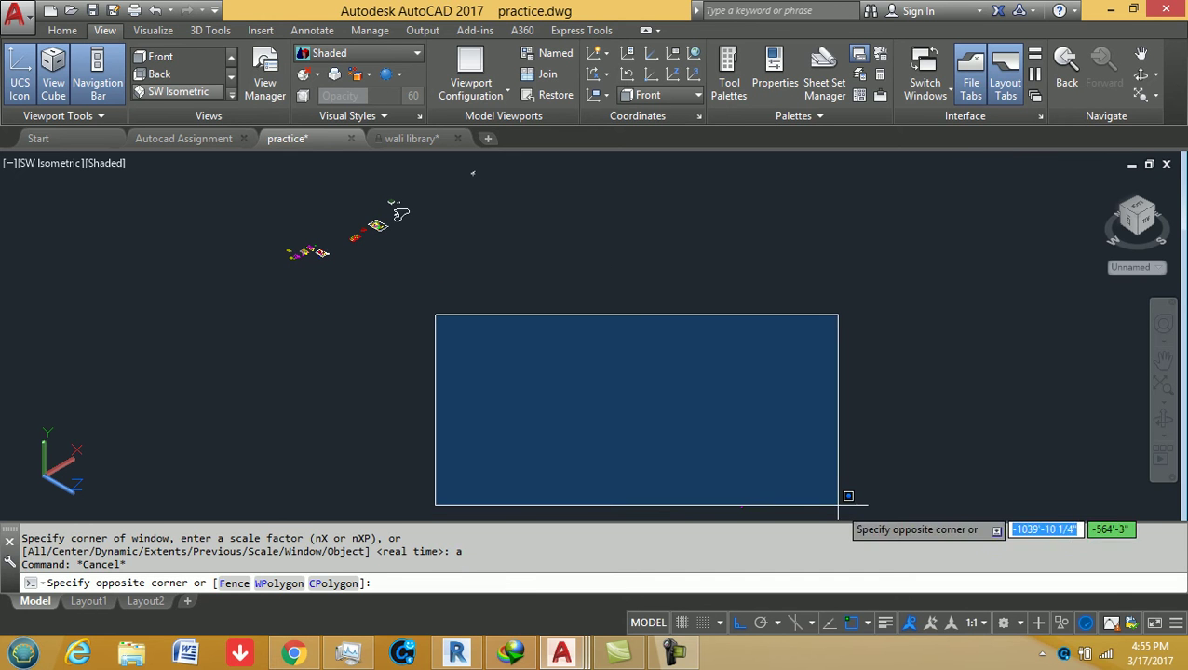
{"action": "left_click", "coordinate": [815, 503]}
{"action": "scroll", "coordinate": [603, 445], "scroll_direction": "up", "scroll_amount": 5}
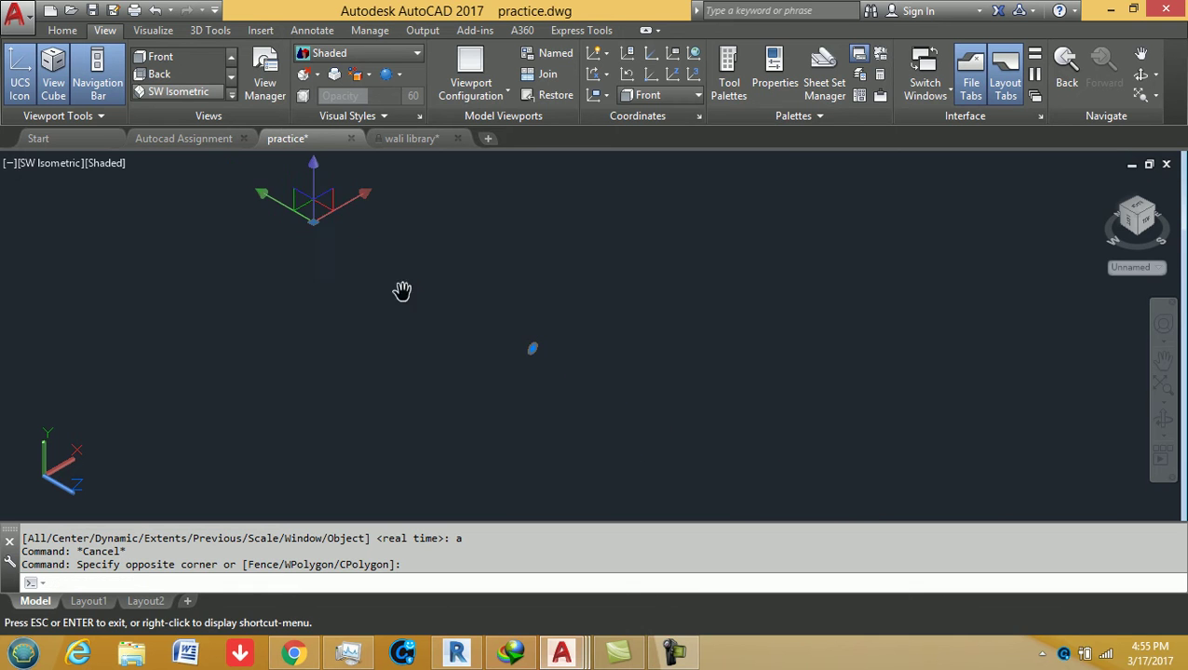
{"action": "key", "text": "Escape"}
- Zoom in on the magenta door and window-select it so the move gizmo appears
{"action": "scroll", "coordinate": [511, 364], "scroll_direction": "up", "scroll_amount": 3}
{"action": "scroll", "coordinate": [494, 337], "scroll_direction": "up", "scroll_amount": 2}
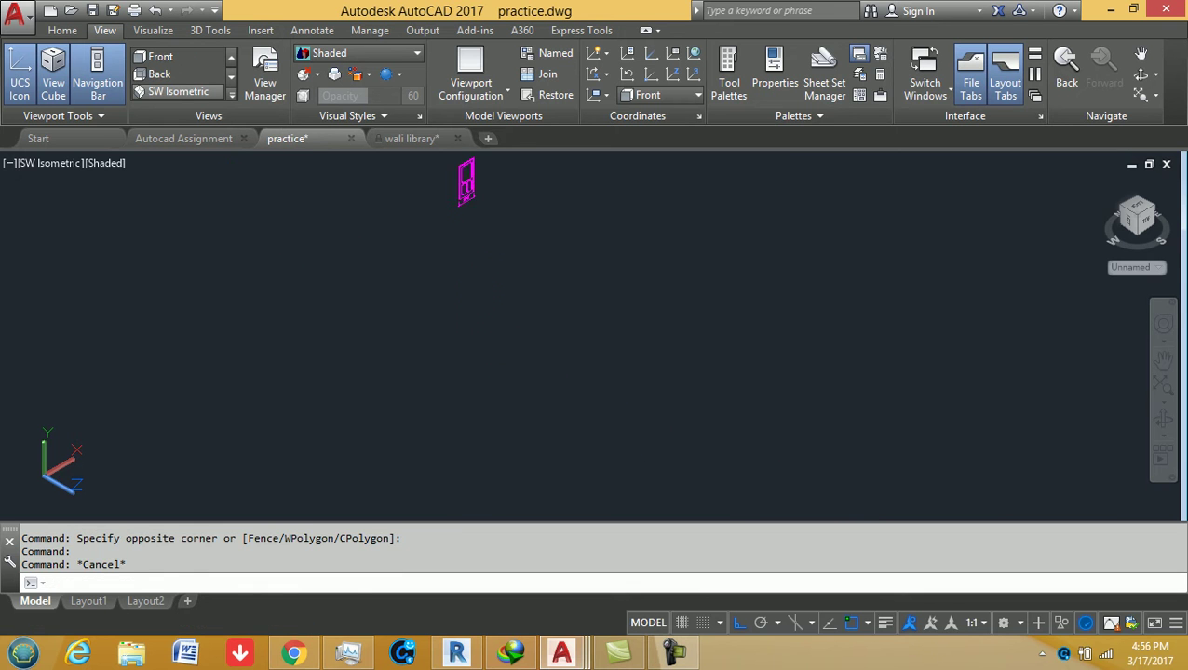
{"action": "middle_click_drag", "start_coordinate": [447, 177], "coordinate": [452, 289]}
{"action": "left_click", "coordinate": [439, 223]}
{"action": "scroll", "coordinate": [511, 337], "scroll_direction": "up", "scroll_amount": 2}
{"action": "left_click", "coordinate": [512, 332]}
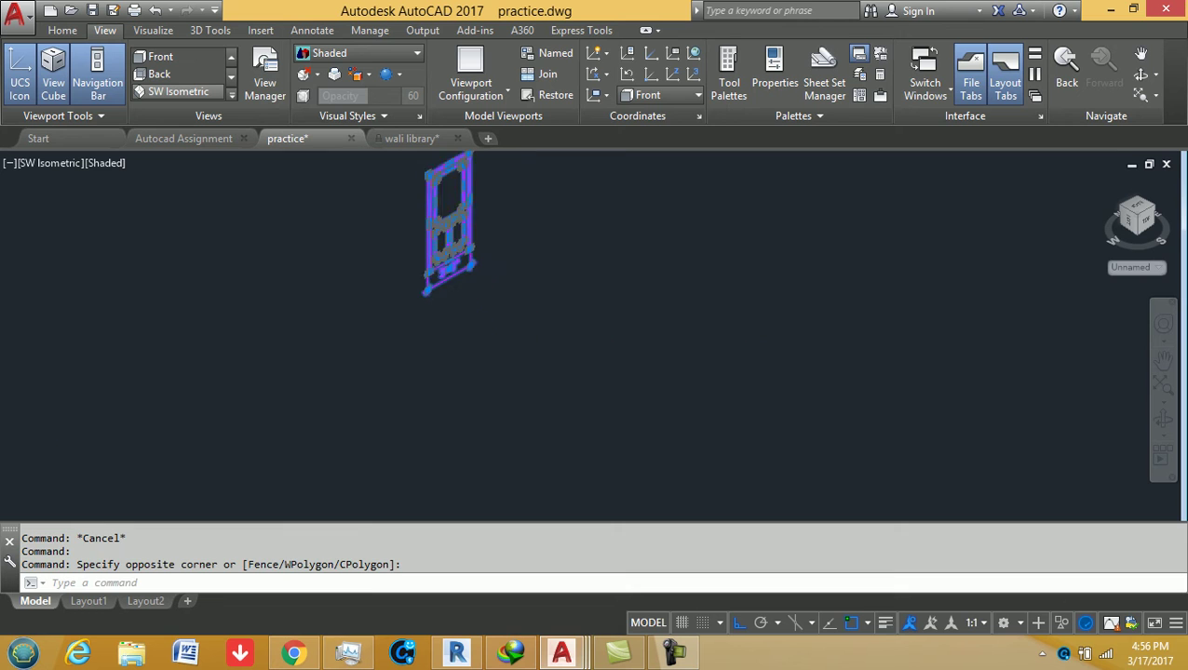
{"action": "scroll", "coordinate": [456, 296], "scroll_direction": "up", "scroll_amount": 4}
{"action": "scroll", "coordinate": [465, 325], "scroll_direction": "down", "scroll_amount": 4}
{"action": "scroll", "coordinate": [491, 369], "scroll_direction": "down", "scroll_amount": 3}
{"action": "scroll", "coordinate": [503, 363], "scroll_direction": "down", "scroll_amount": 2}
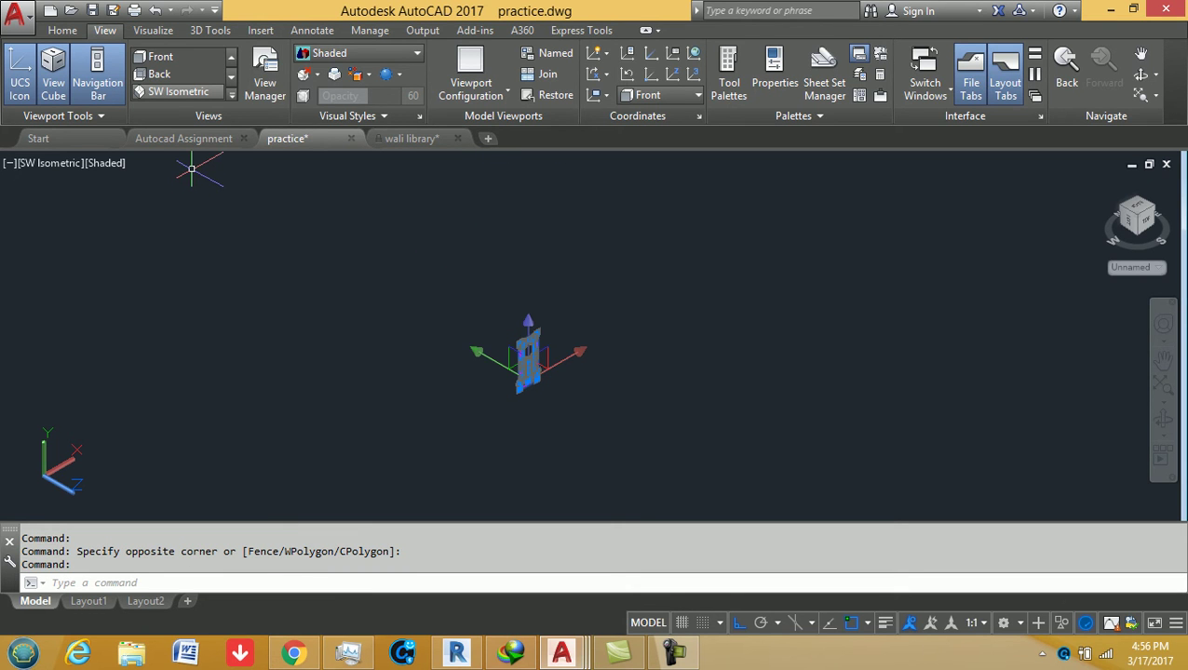
- Grip-drag the magenta door outline toward the ground floor plan, panning along the way
{"action": "left_click", "coordinate": [479, 353]}
{"action": "middle_click", "coordinate": [345, 256]}
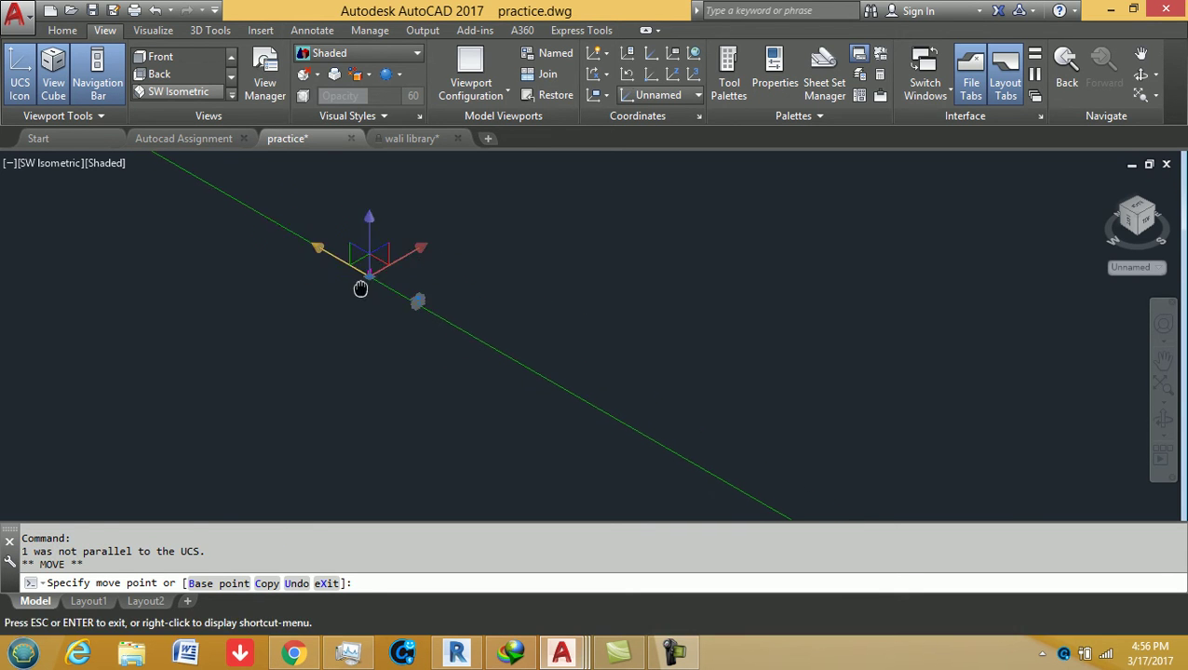
{"action": "middle_click", "coordinate": [372, 233]}
{"action": "middle_click_drag", "start_coordinate": [354, 256], "coordinate": [671, 403]}
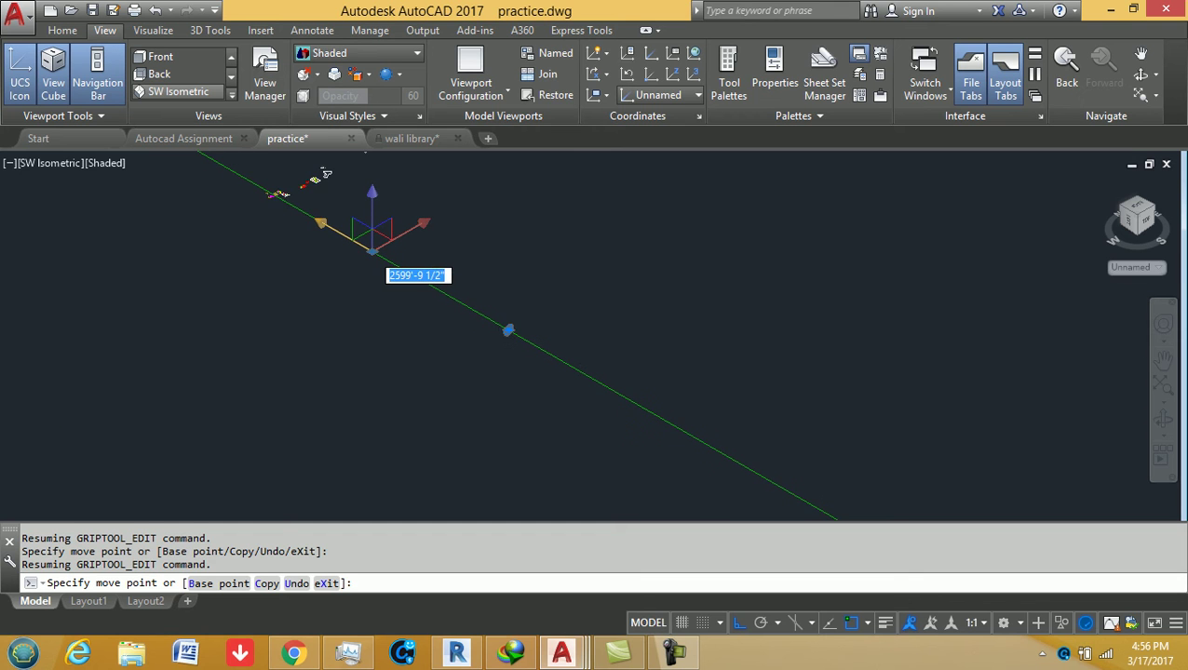
{"action": "middle_click_drag", "start_coordinate": [372, 249], "coordinate": [327, 244]}
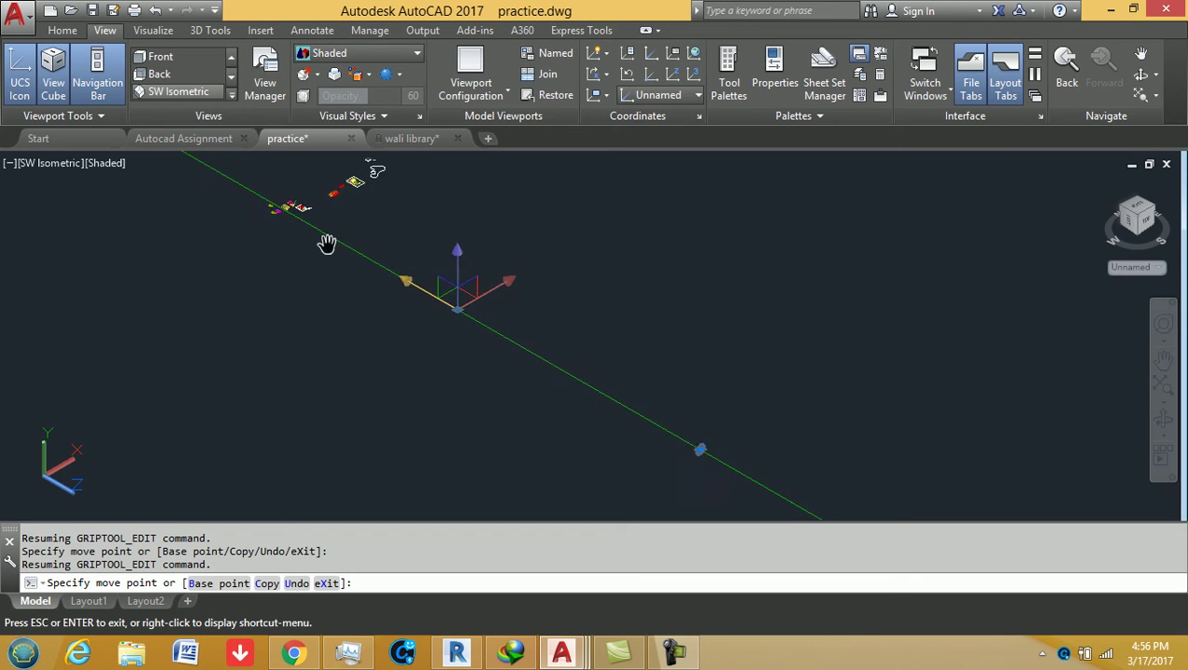
{"action": "scroll", "coordinate": [330, 249], "scroll_direction": "up", "scroll_amount": 1}
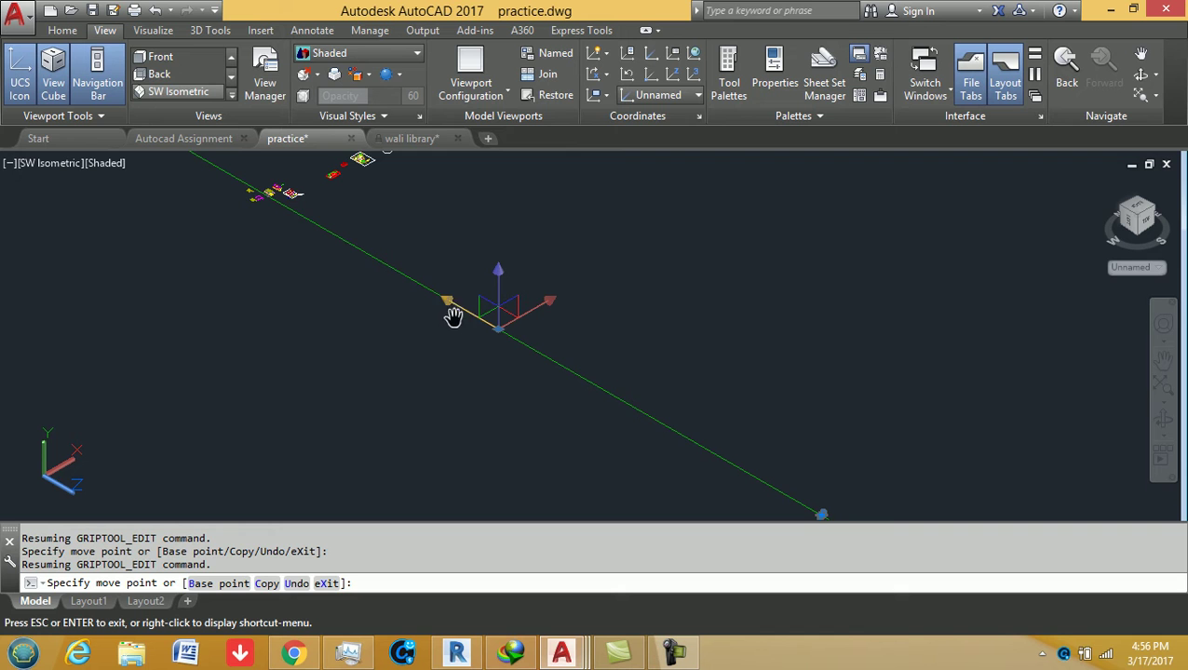
{"action": "middle_click_drag", "start_coordinate": [451, 304], "coordinate": [345, 260]}
{"action": "scroll", "coordinate": [345, 260], "scroll_direction": "down", "scroll_amount": 1}
{"action": "scroll", "coordinate": [519, 316], "scroll_direction": "down", "scroll_amount": 1}
{"action": "middle_click_drag", "start_coordinate": [519, 320], "coordinate": [459, 313]}
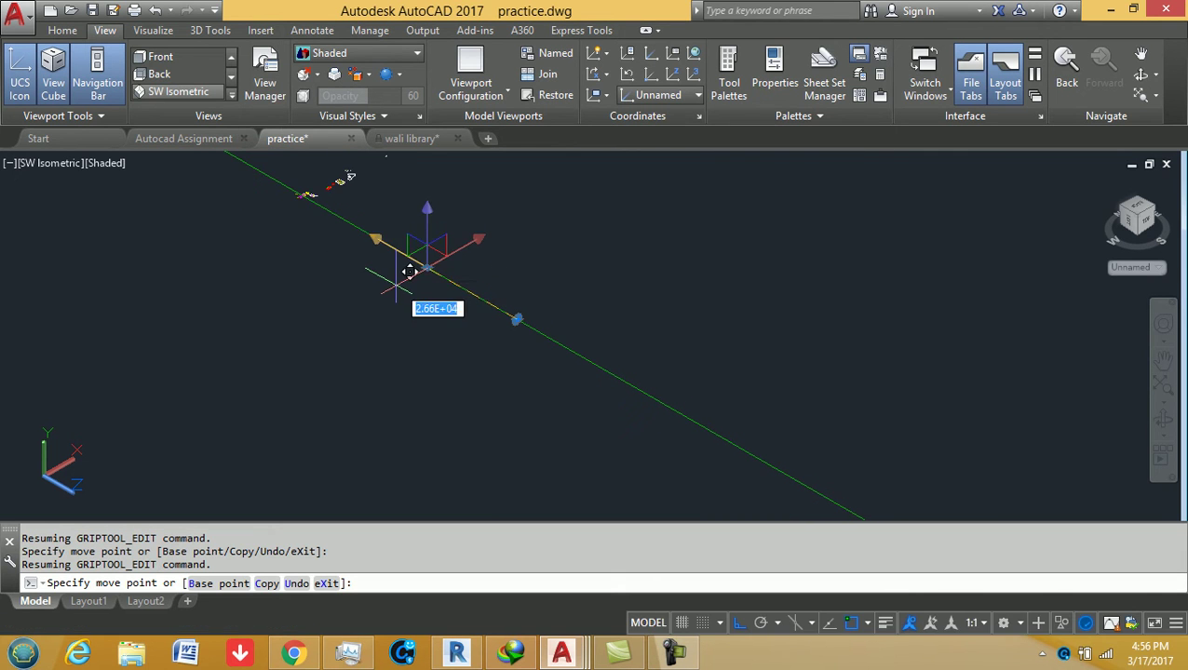
{"action": "left_click", "coordinate": [336, 214]}
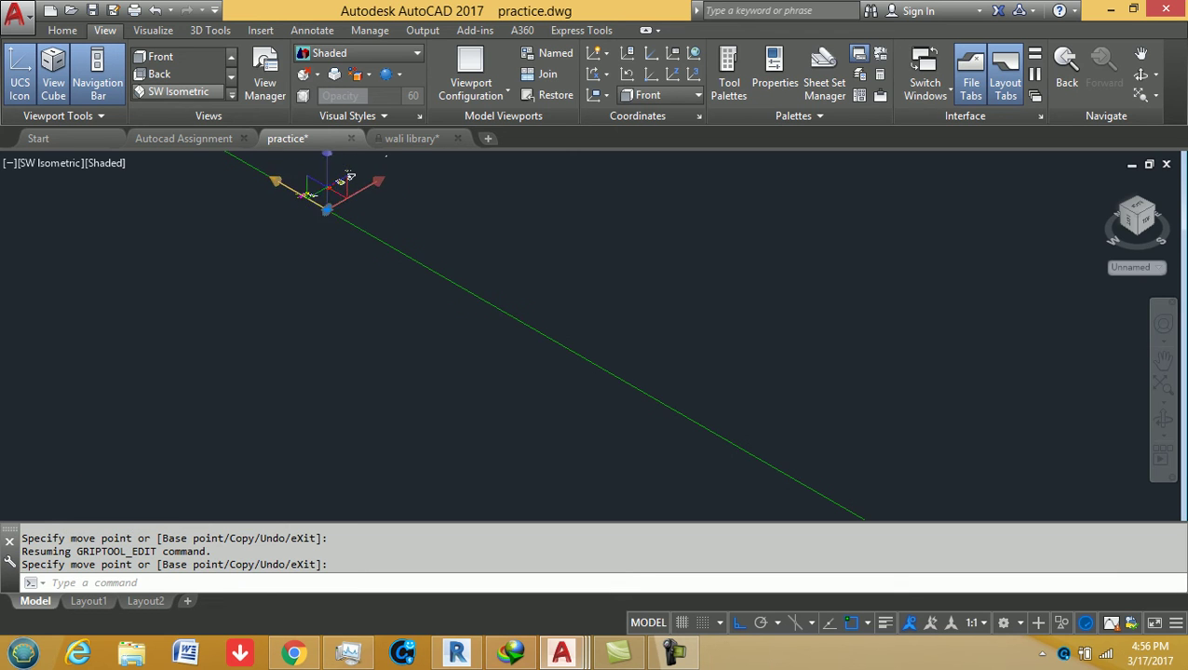
{"action": "scroll", "coordinate": [349, 225], "scroll_direction": "down", "scroll_amount": 1}
- Window-select the door objects and grab a grip, then cancel that grip edit
{"action": "left_click", "coordinate": [353, 252]}
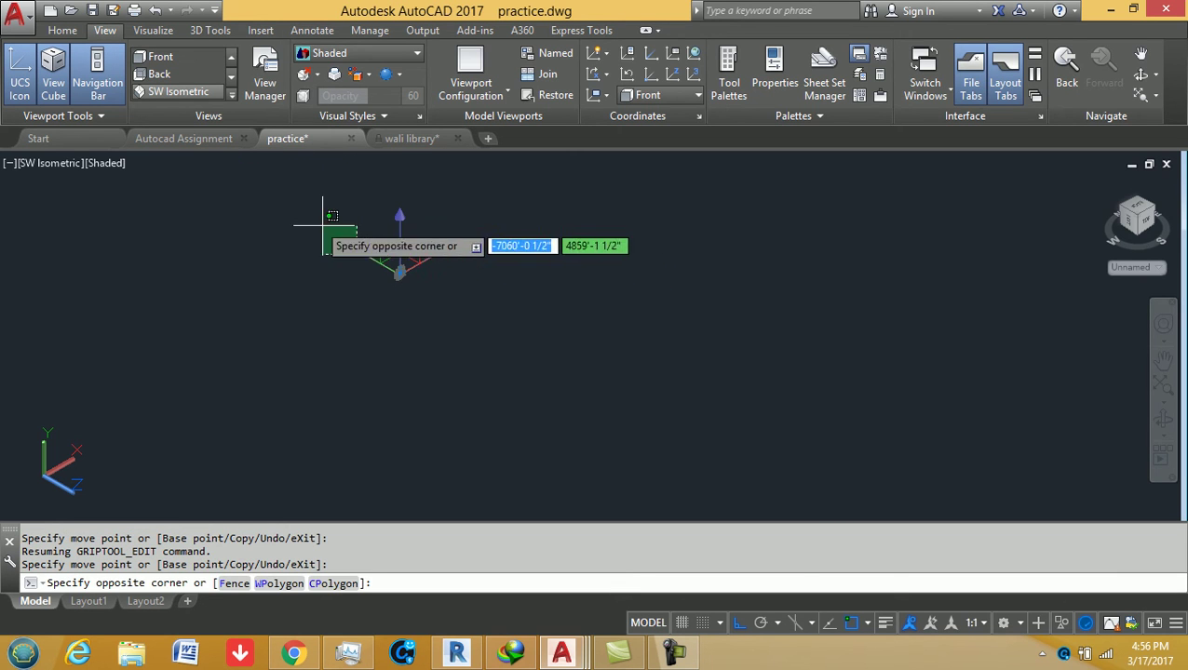
{"action": "left_click", "coordinate": [345, 252]}
{"action": "left_click", "coordinate": [399, 272]}
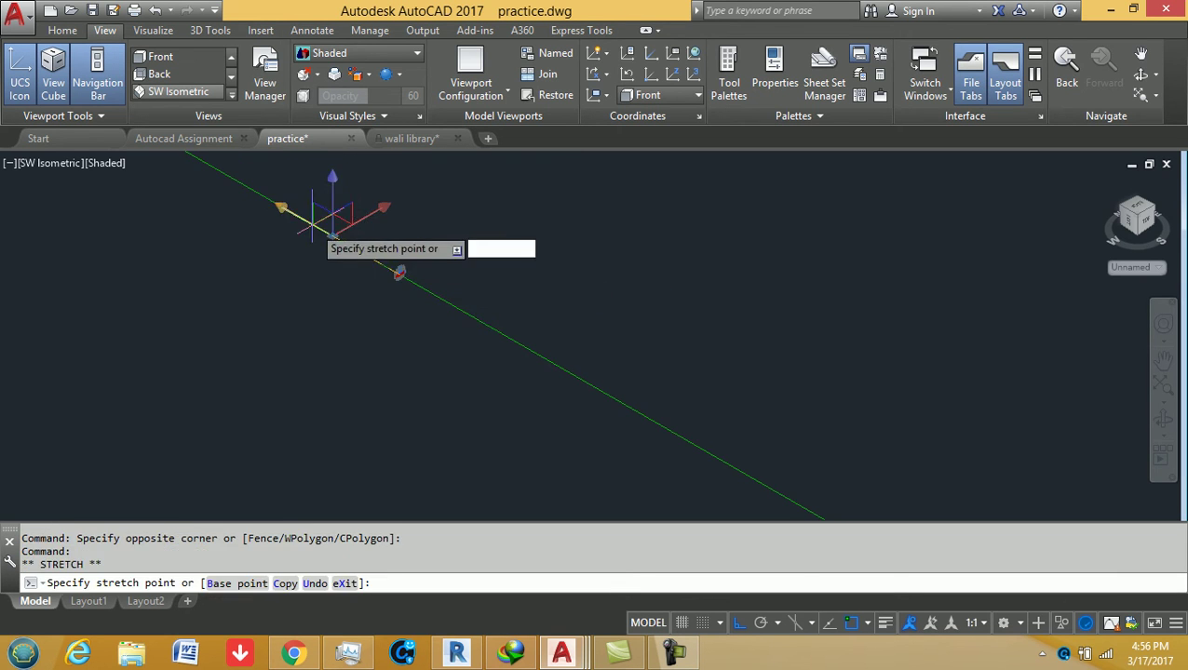
{"action": "scroll", "coordinate": [559, 353], "scroll_direction": "down", "scroll_amount": 3}
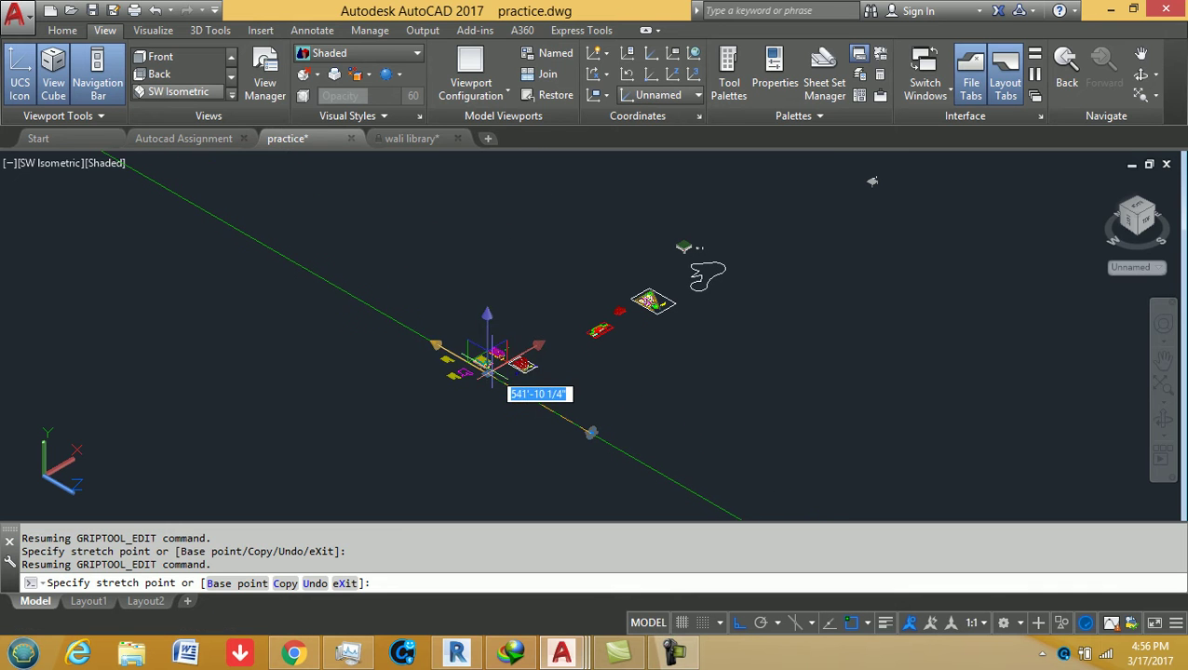
{"action": "scroll", "coordinate": [508, 384], "scroll_direction": "up", "scroll_amount": 2}
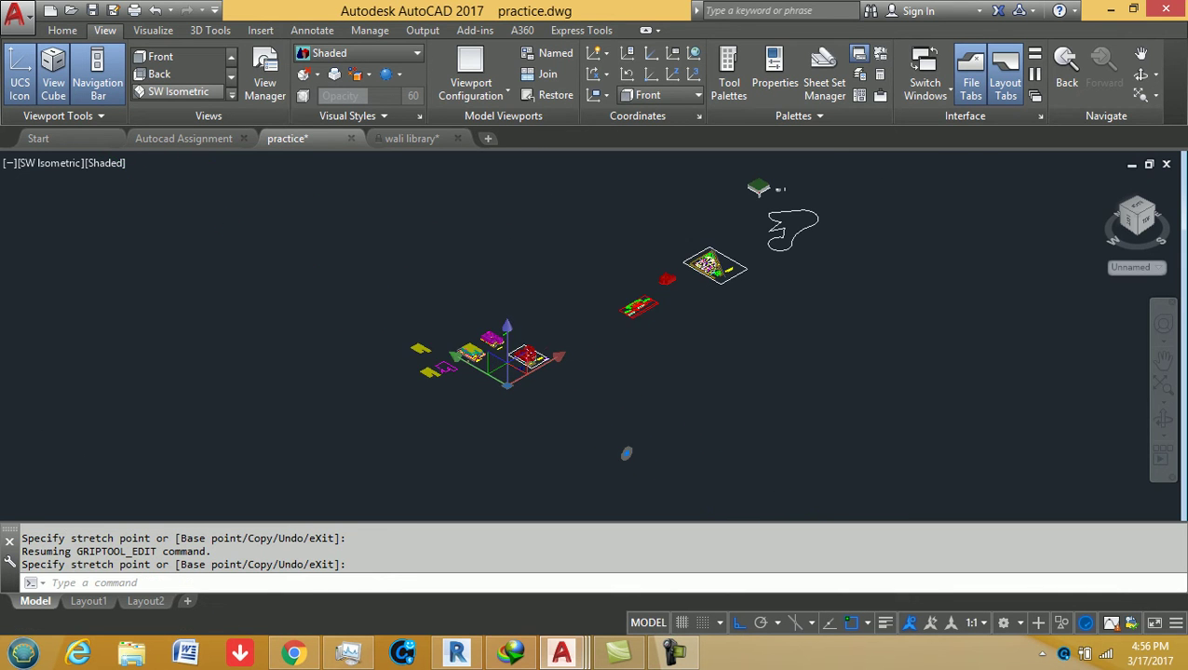
{"action": "scroll", "coordinate": [507, 382], "scroll_direction": "up", "scroll_amount": 2}
{"action": "scroll", "coordinate": [393, 270], "scroll_direction": "up", "scroll_amount": 3}
{"action": "key", "text": "Escape"}
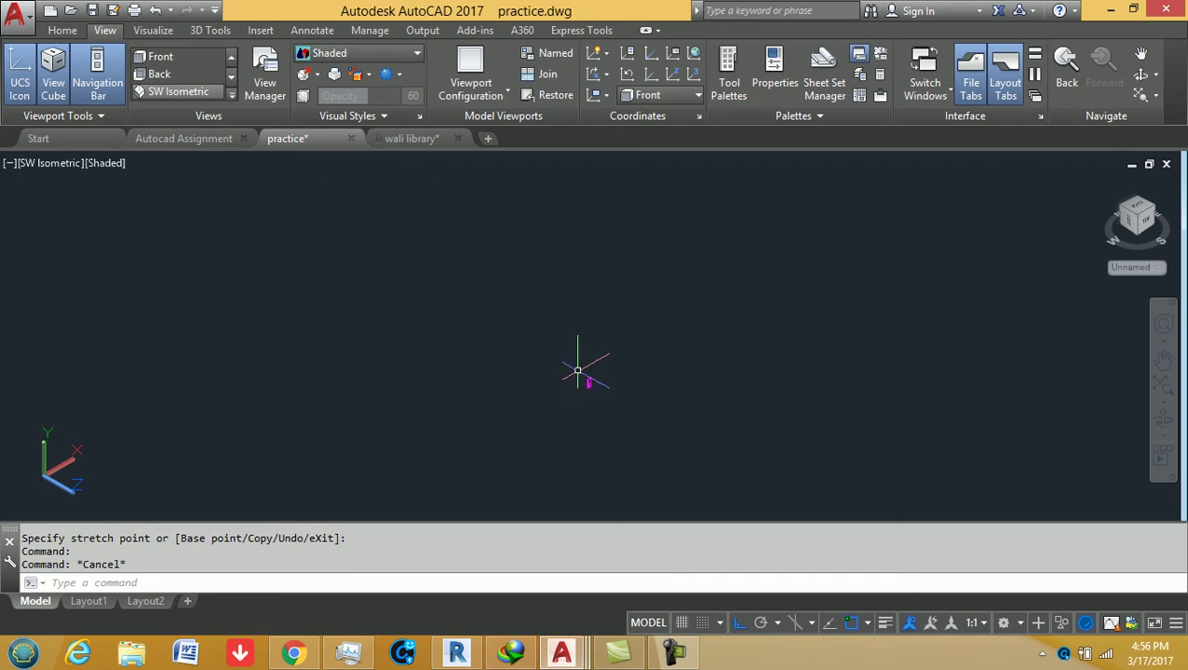
- MOVE the window-selected door objects to a spot beside the ground floor plan
{"action": "type", "text": "m"}
{"action": "key", "text": "Return"}
{"action": "left_click", "coordinate": [556, 323]}
{"action": "left_click", "coordinate": [596, 397]}
{"action": "key", "text": "Return"}
{"action": "left_click", "coordinate": [573, 350]}
{"action": "scroll", "coordinate": [385, 252], "scroll_direction": "down", "scroll_amount": 5}
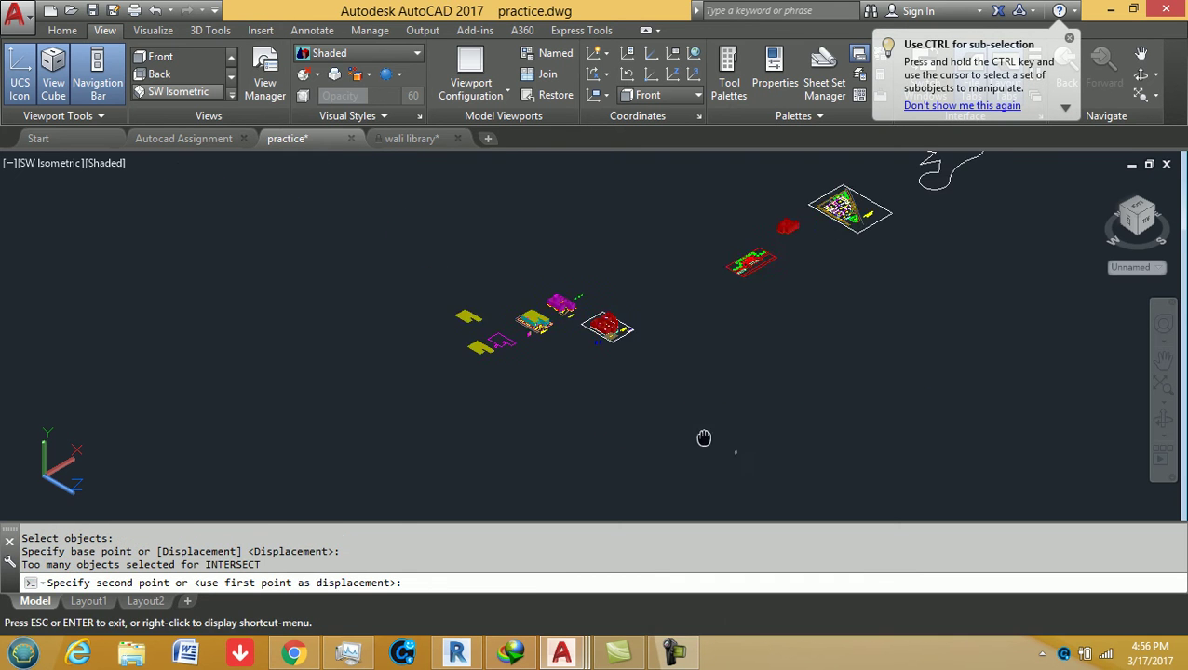
{"action": "scroll", "coordinate": [504, 306], "scroll_direction": "up", "scroll_amount": 3}
{"action": "scroll", "coordinate": [395, 259], "scroll_direction": "up", "scroll_amount": 3}
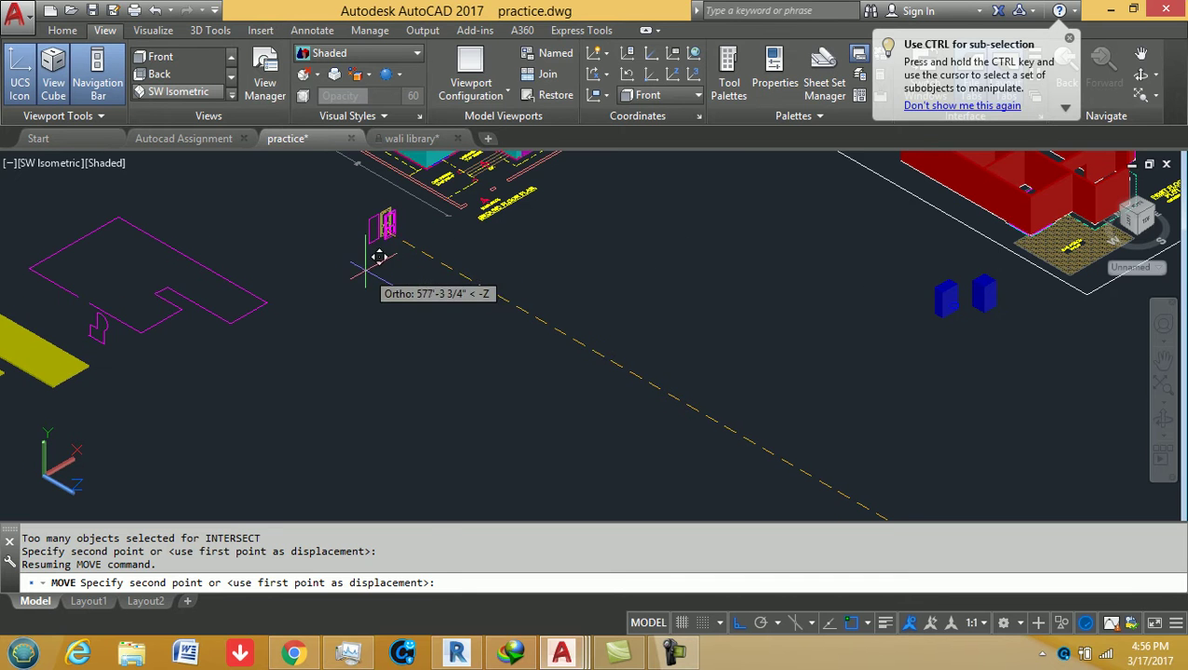
{"action": "left_click", "coordinate": [414, 263]}
- Clear the leftover move prompt and center the view on the relocated door outline
{"action": "key", "text": "Escape"}
{"action": "scroll", "coordinate": [414, 264], "scroll_direction": "up", "scroll_amount": 3}
{"action": "key", "text": "Escape"}
{"action": "scroll", "coordinate": [450, 257], "scroll_direction": "up", "scroll_amount": 3}
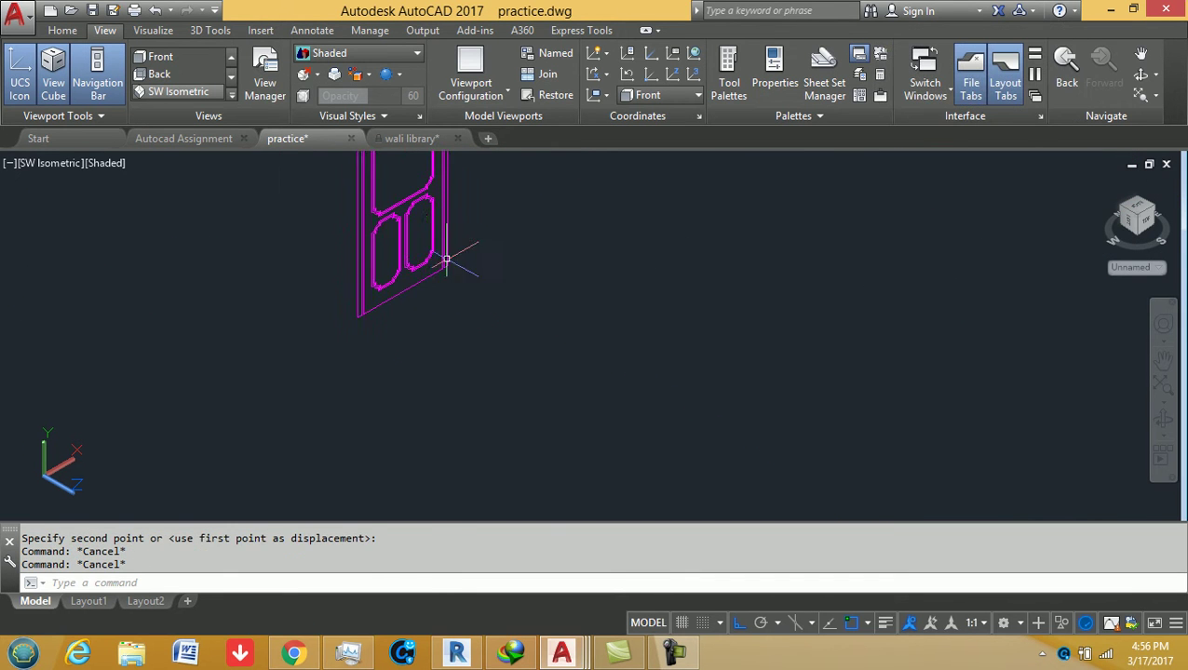
{"action": "scroll", "coordinate": [459, 279], "scroll_direction": "down", "scroll_amount": 2}
{"action": "scroll", "coordinate": [484, 306], "scroll_direction": "up", "scroll_amount": 2}
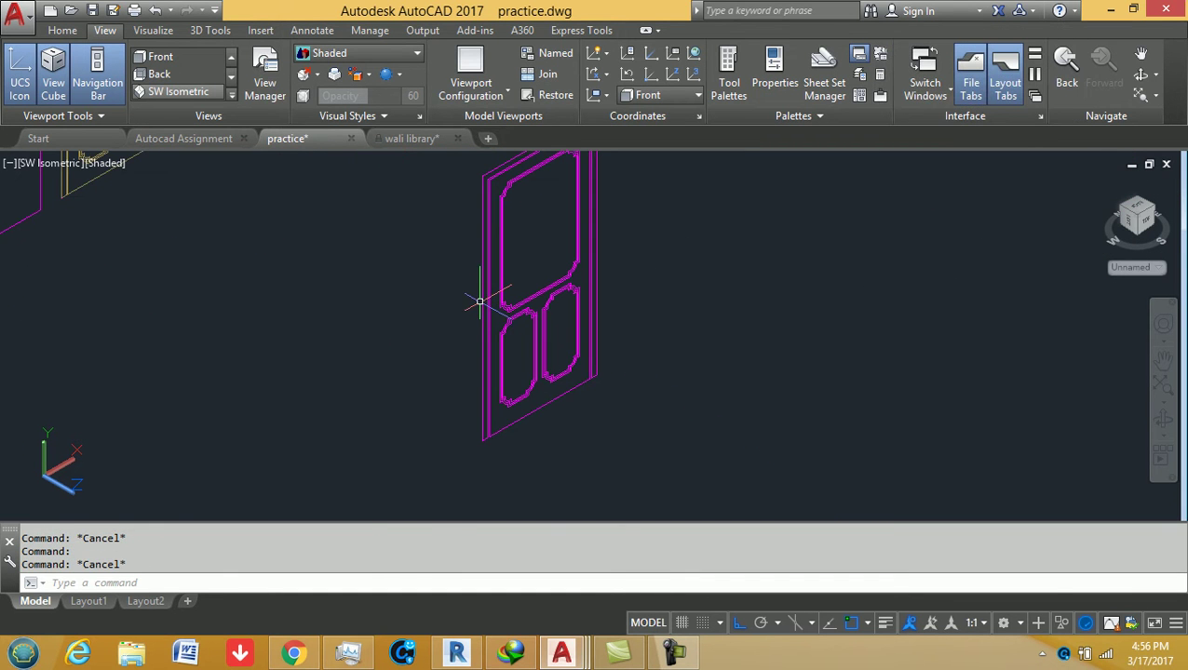
{"action": "middle_click_drag", "start_coordinate": [480, 302], "coordinate": [431, 325]}
{"action": "type", "text": "e"}
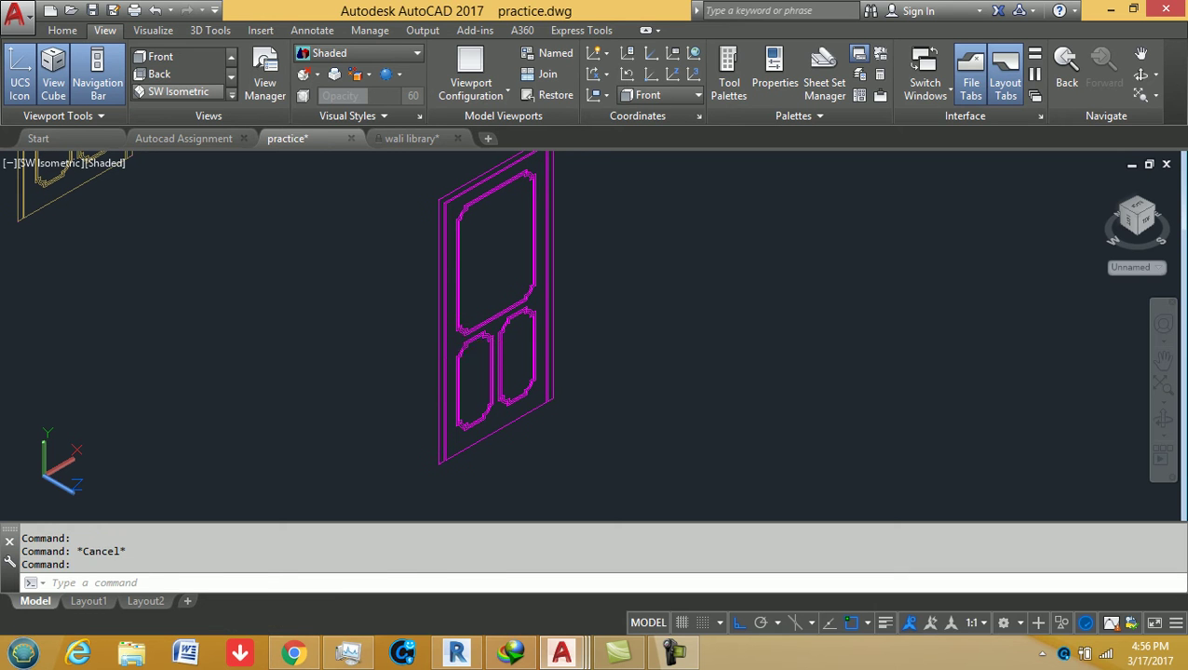
{"action": "type", "text": "ext"}
{"action": "key", "text": "Return"}
- Extrude the door's outer frame outline 6" deep, then frame both doors in view
{"action": "left_click", "coordinate": [437, 326]}
{"action": "key", "text": "Return"}
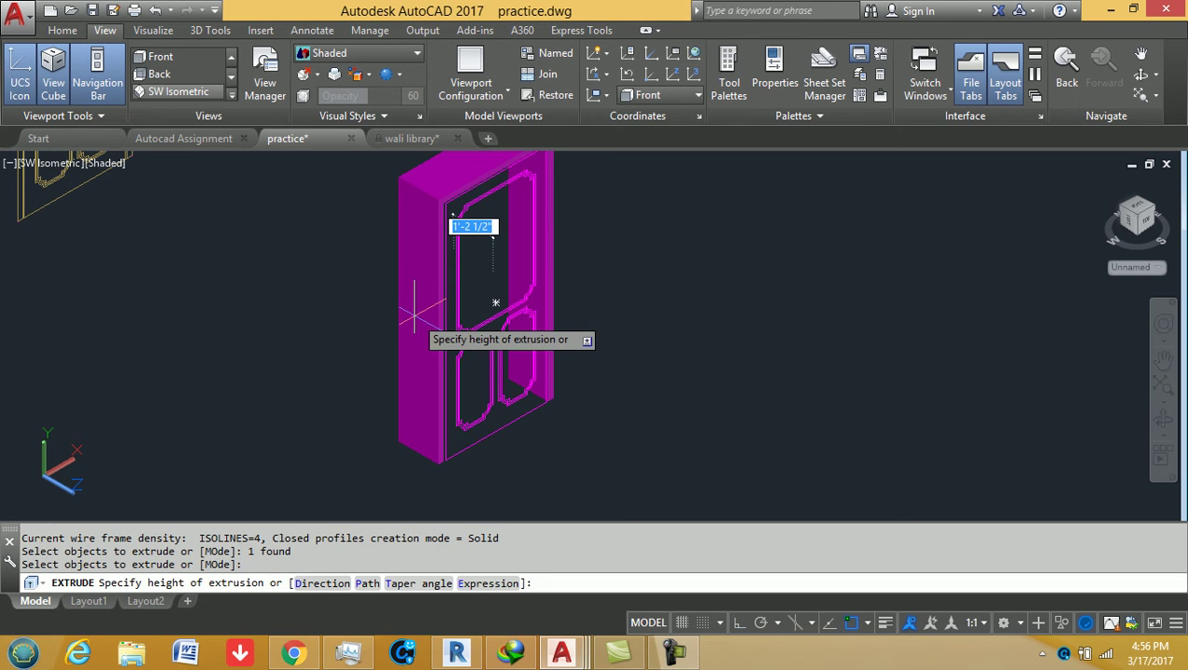
{"action": "type", "text": "6\""}
{"action": "key", "text": "Return"}
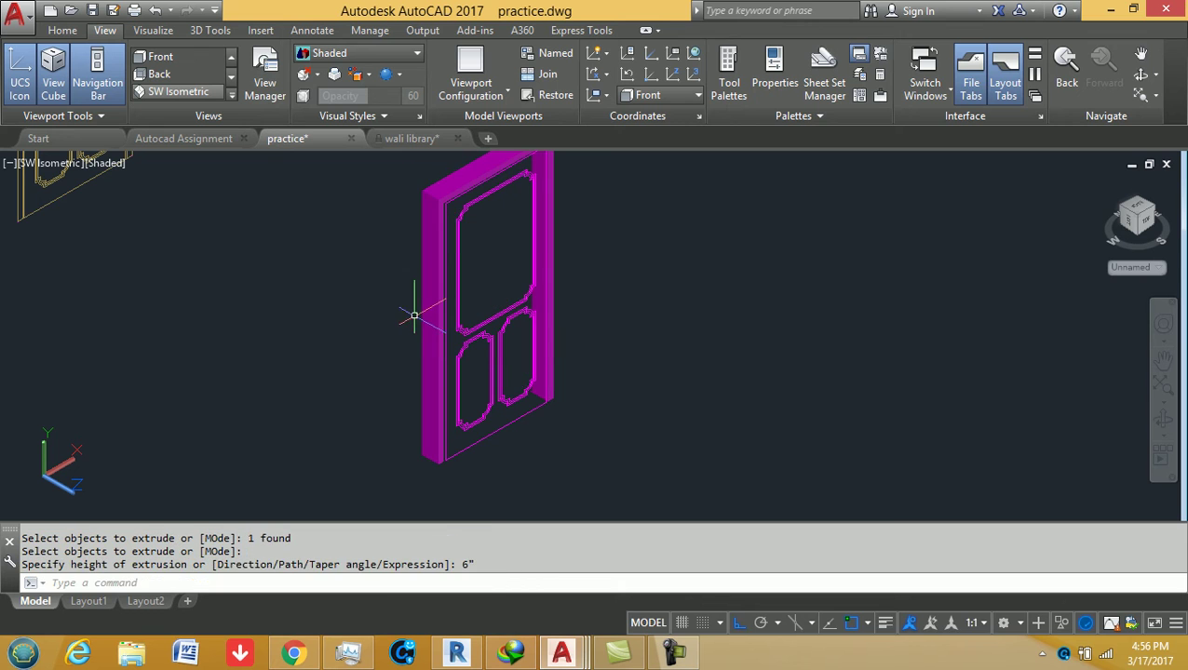
{"action": "scroll", "coordinate": [475, 437], "scroll_direction": "up", "scroll_amount": 2}
{"action": "middle_click_drag", "start_coordinate": [474, 438], "coordinate": [456, 385]}
{"action": "key", "text": "Escape"}
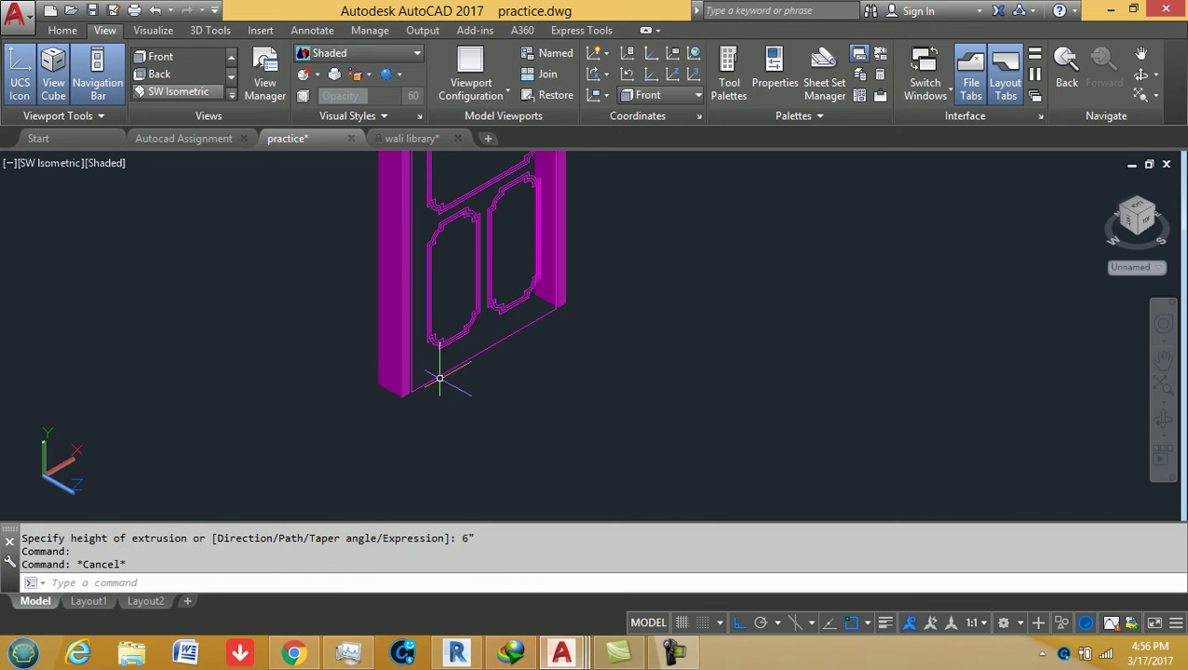
{"action": "scroll", "coordinate": [440, 408], "scroll_direction": "down", "scroll_amount": 3}
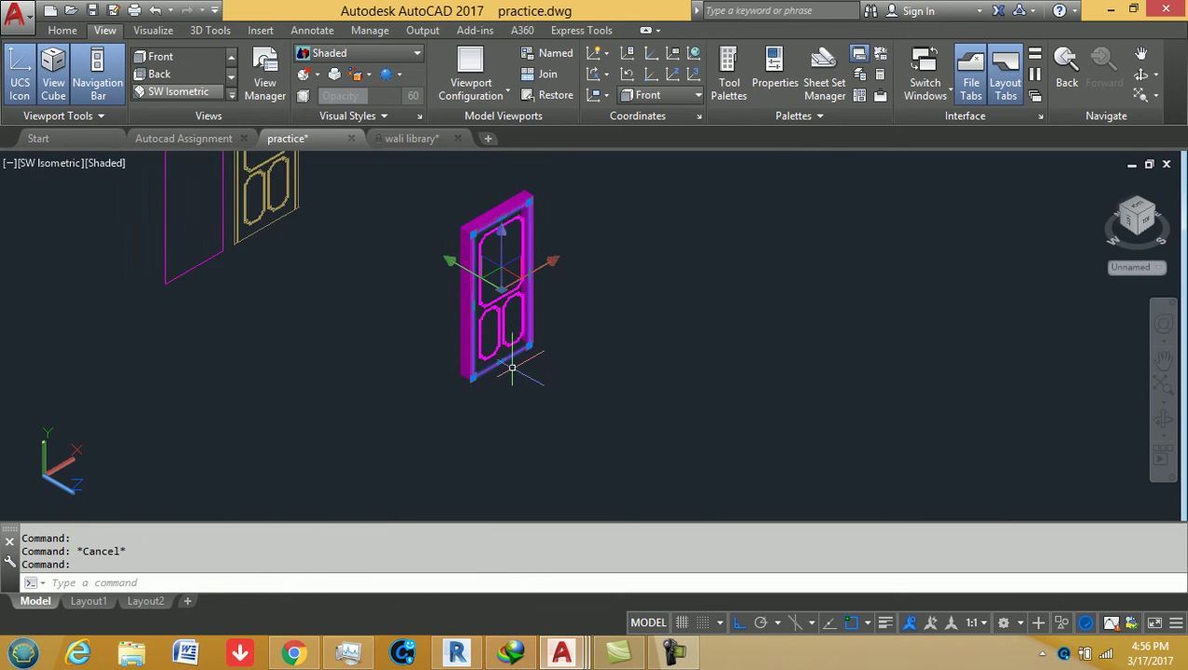
{"action": "scroll", "coordinate": [466, 385], "scroll_direction": "up", "scroll_amount": 2}
{"action": "scroll", "coordinate": [467, 384], "scroll_direction": "down", "scroll_amount": 3}
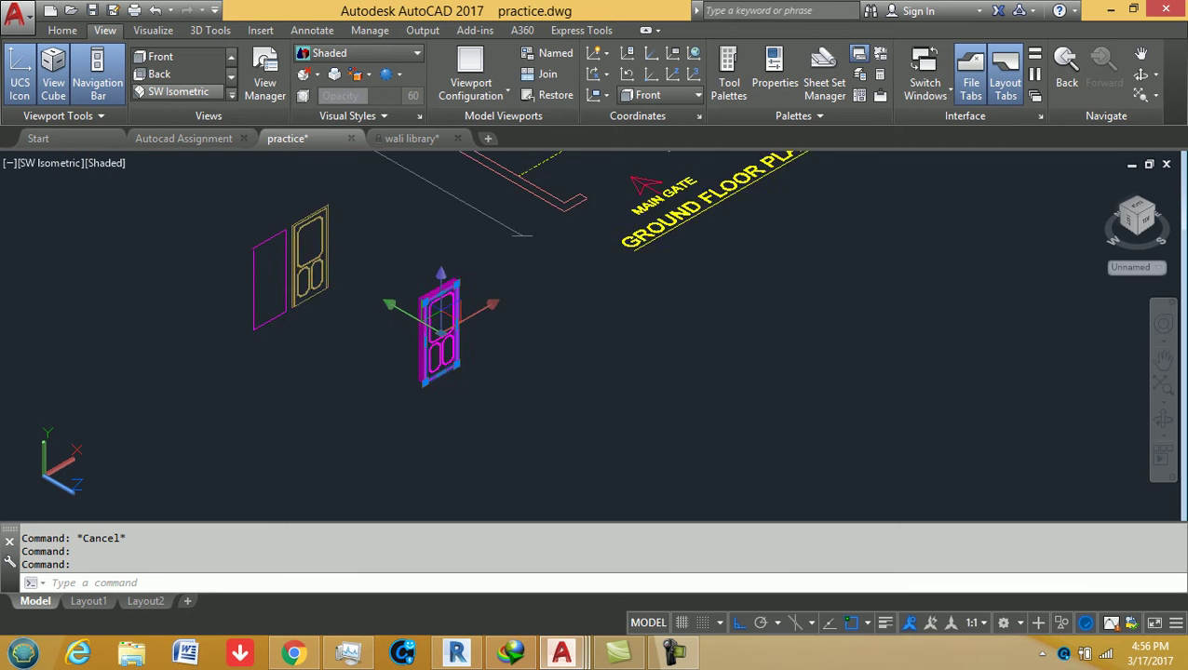
{"action": "scroll", "coordinate": [391, 274], "scroll_direction": "up", "scroll_amount": 4}
{"action": "middle_click_drag", "start_coordinate": [392, 274], "coordinate": [459, 307]}
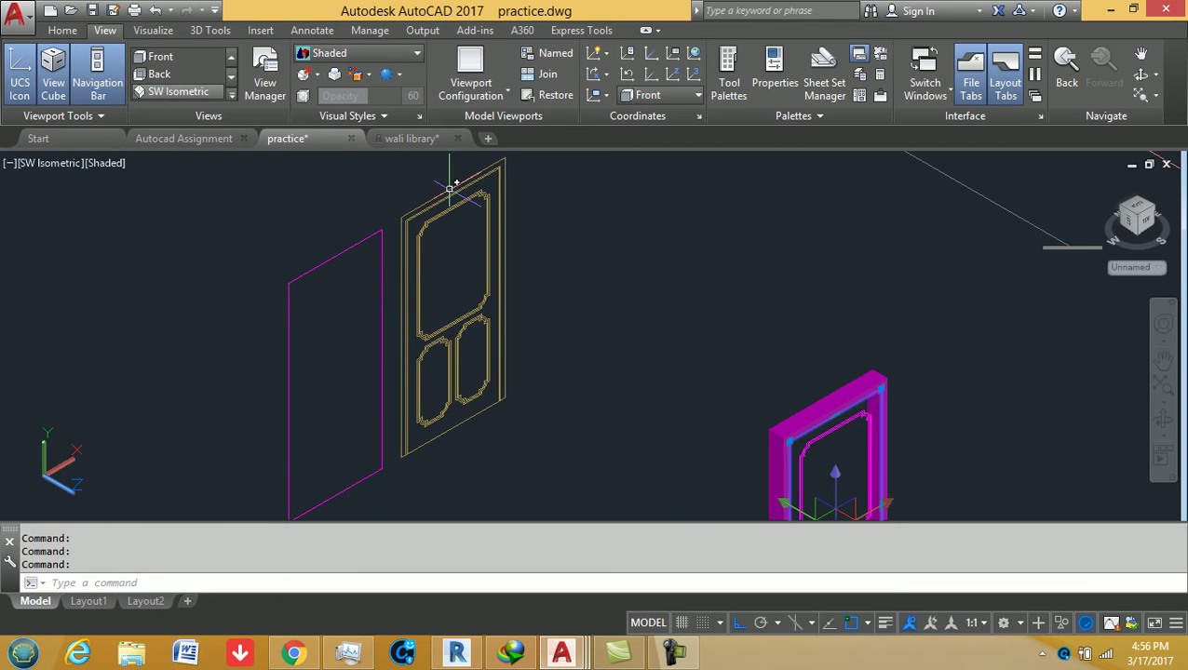
{"action": "left_click", "coordinate": [409, 138]}
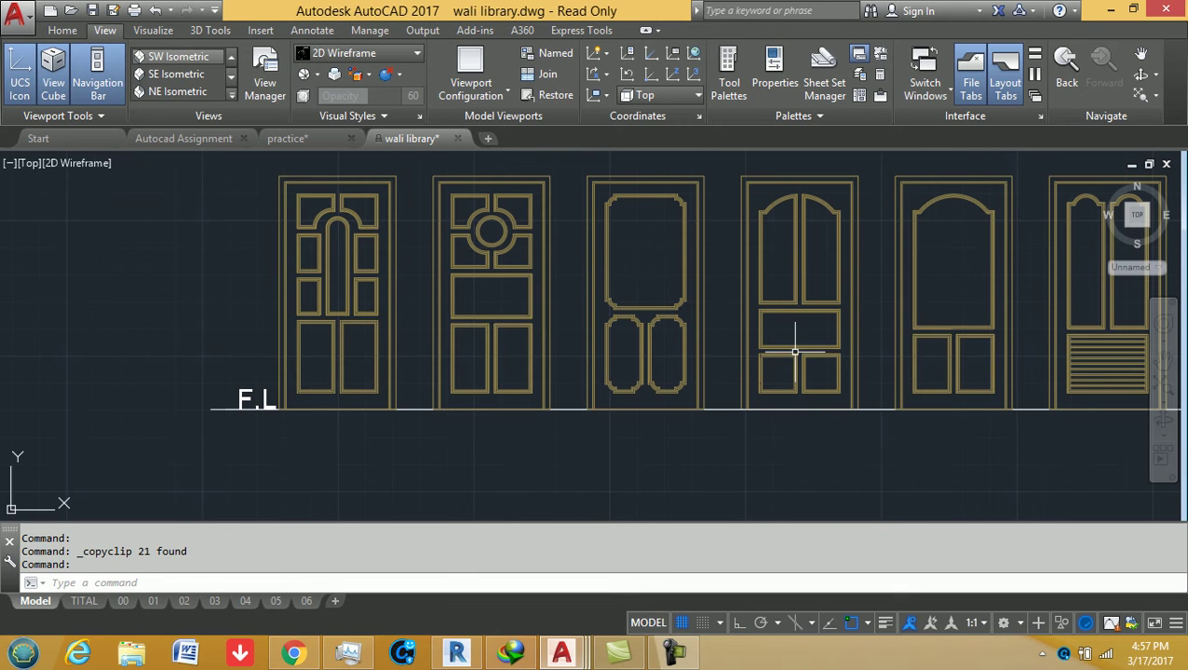
{"action": "left_click", "coordinate": [287, 138]}
{"action": "scroll", "coordinate": [618, 370], "scroll_direction": "down", "scroll_amount": 3}
{"action": "scroll", "coordinate": [657, 379], "scroll_direction": "up", "scroll_amount": 2}
{"action": "scroll", "coordinate": [663, 377], "scroll_direction": "up", "scroll_amount": 2}
{"action": "middle_click_drag", "start_coordinate": [655, 418], "coordinate": [607, 399]}
- Center on the magenta door and extrude its leaf profile 2" thick
{"action": "middle_click_drag", "start_coordinate": [292, 287], "coordinate": [369, 290]}
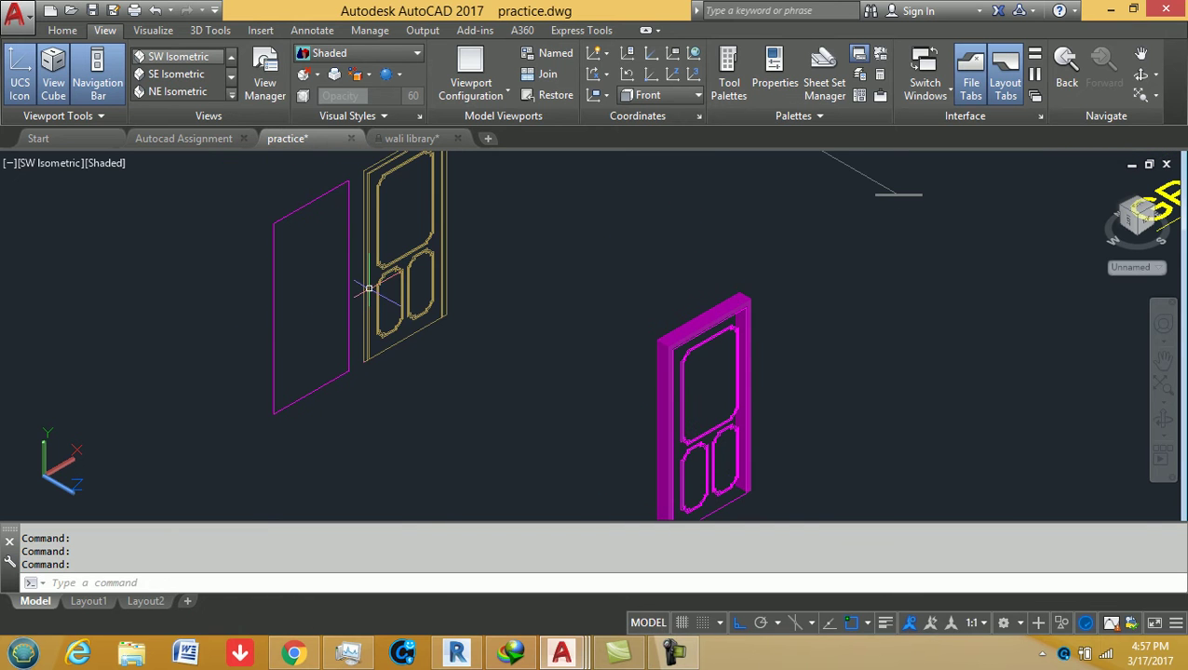
{"action": "middle_click_drag", "start_coordinate": [437, 318], "coordinate": [321, 262]}
{"action": "scroll", "coordinate": [588, 424], "scroll_direction": "up", "scroll_amount": 2}
{"action": "scroll", "coordinate": [598, 402], "scroll_direction": "up", "scroll_amount": 1}
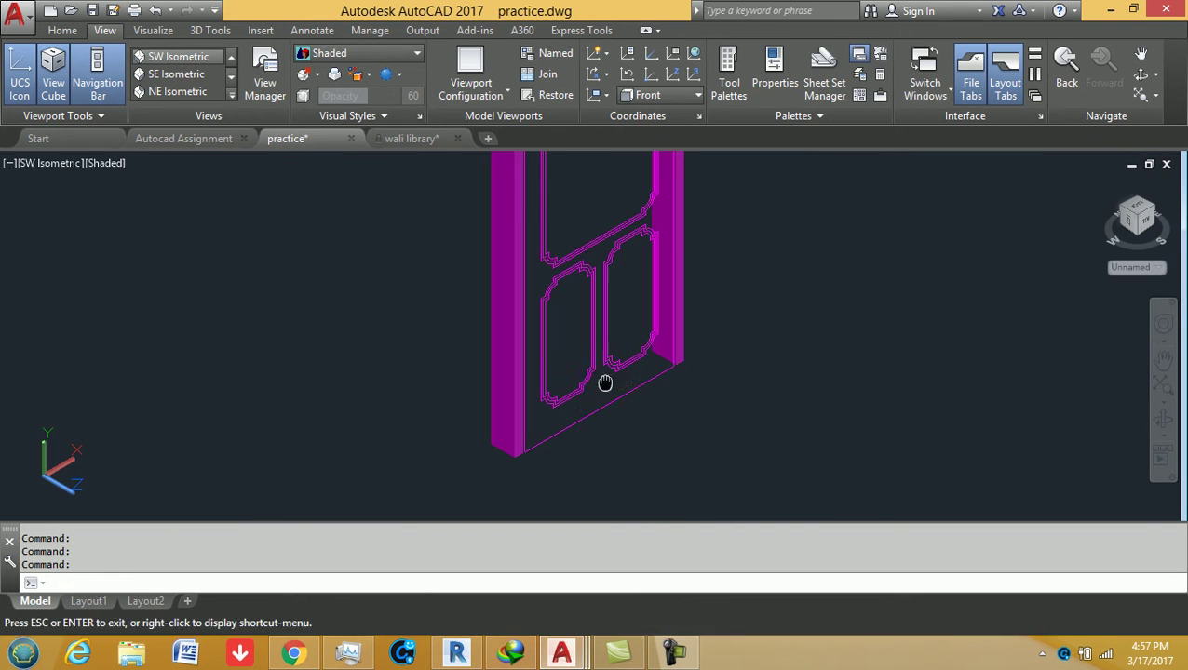
{"action": "type", "text": "ext"}
{"action": "key", "text": "Return"}
{"action": "left_click", "coordinate": [586, 410]}
{"action": "key", "text": "Return"}
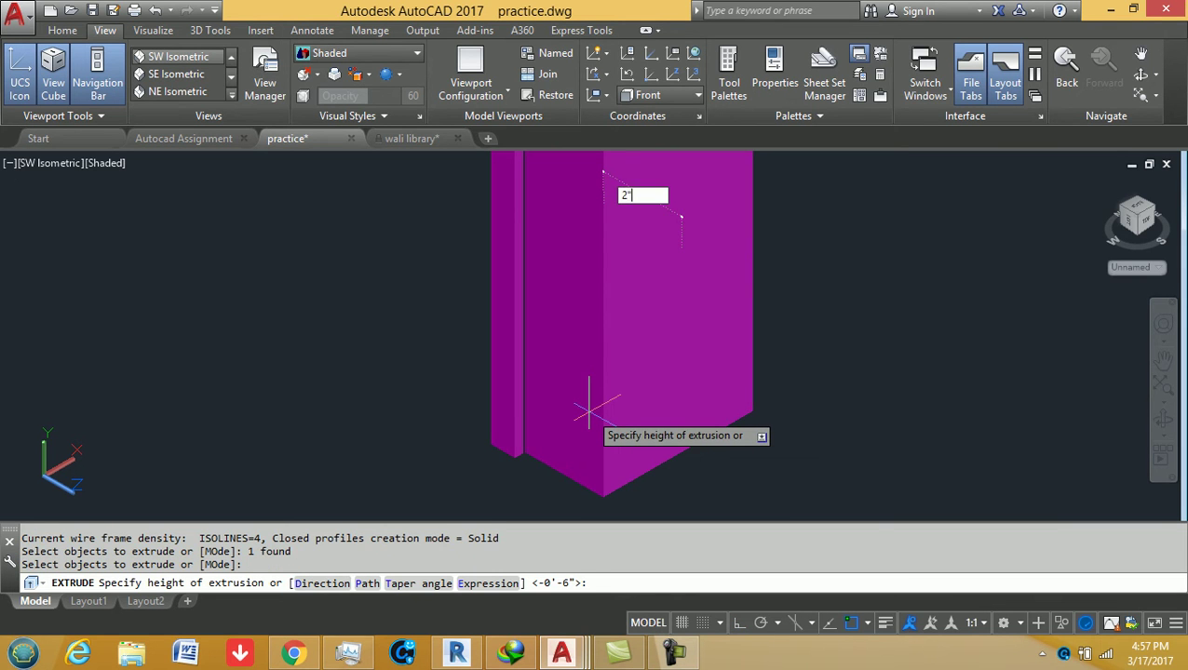
{"action": "key", "text": "Return"}
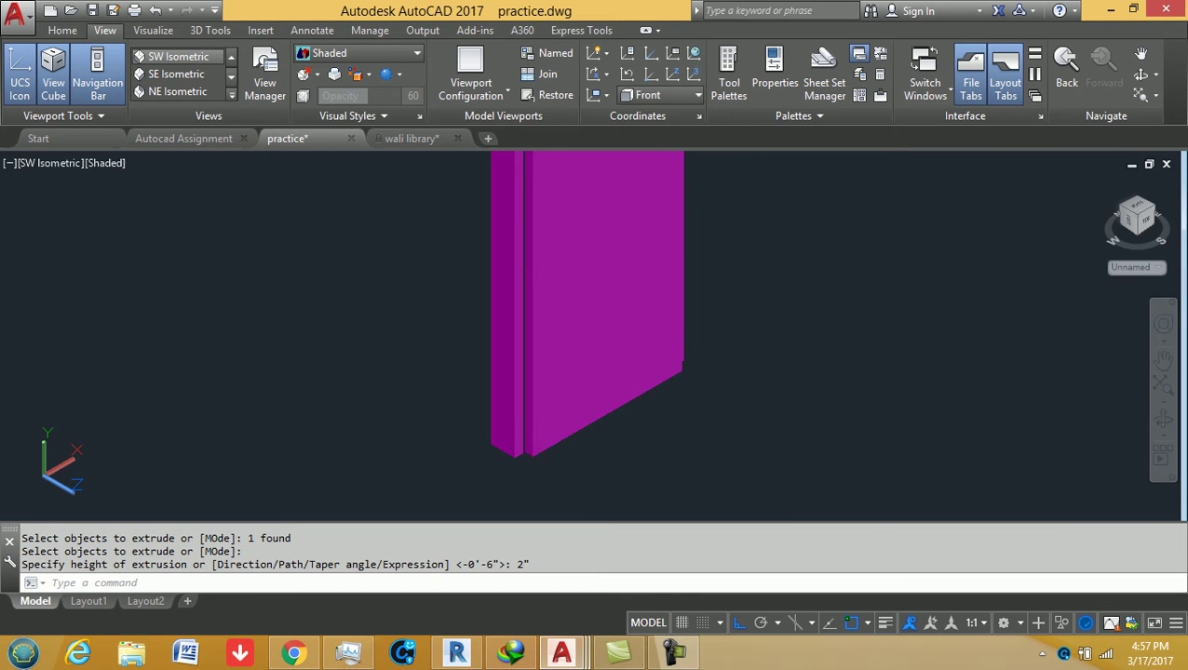
- Orbit the model to view the door's panelled face
{"action": "mouse_move", "coordinate": [485, 463]}
{"action": "middle_mouse_down", "text": "shift"}
{"action": "mouse_move", "coordinate": [598, 317]}
{"action": "mouse_move", "coordinate": [676, 419]}
{"action": "middle_mouse_up", "text": "shift"}
{"action": "scroll", "coordinate": [675, 419], "scroll_direction": "up", "scroll_amount": 3}
{"action": "key", "text": "Escape"}
{"action": "key", "text": "Escape"}
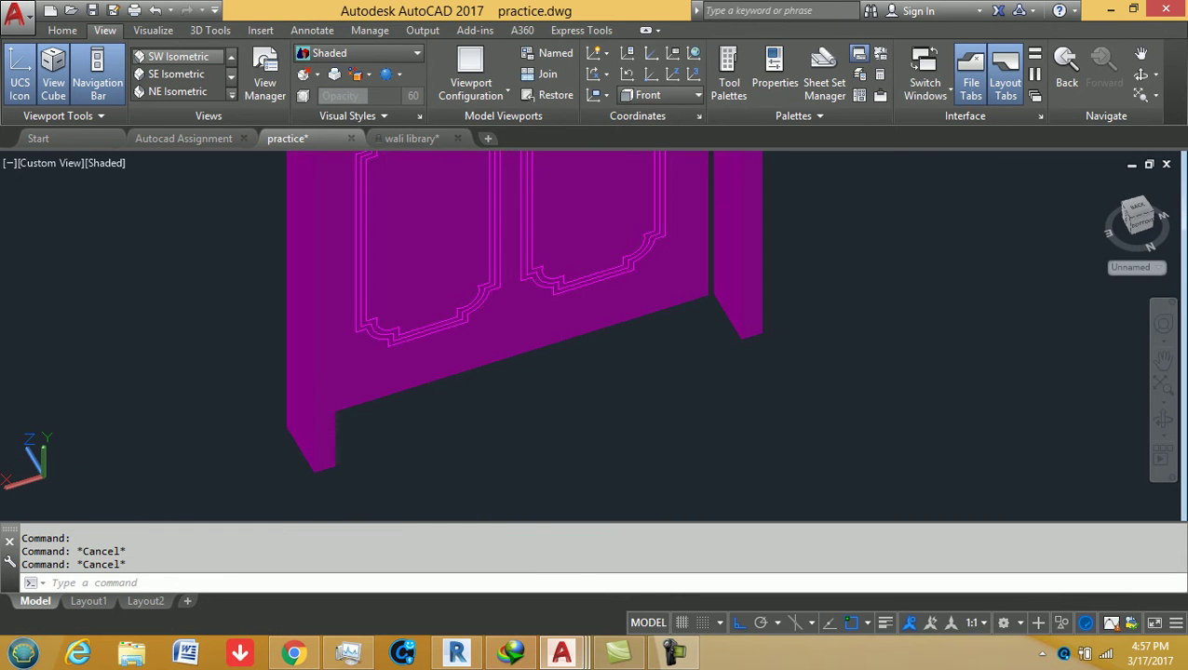
- Begin moving the door leaf from its corner, then cancel the attempt
{"action": "type", "text": "m"}
{"action": "key", "text": "Return"}
{"action": "left_click", "coordinate": [674, 308]}
{"action": "key", "text": "Return"}
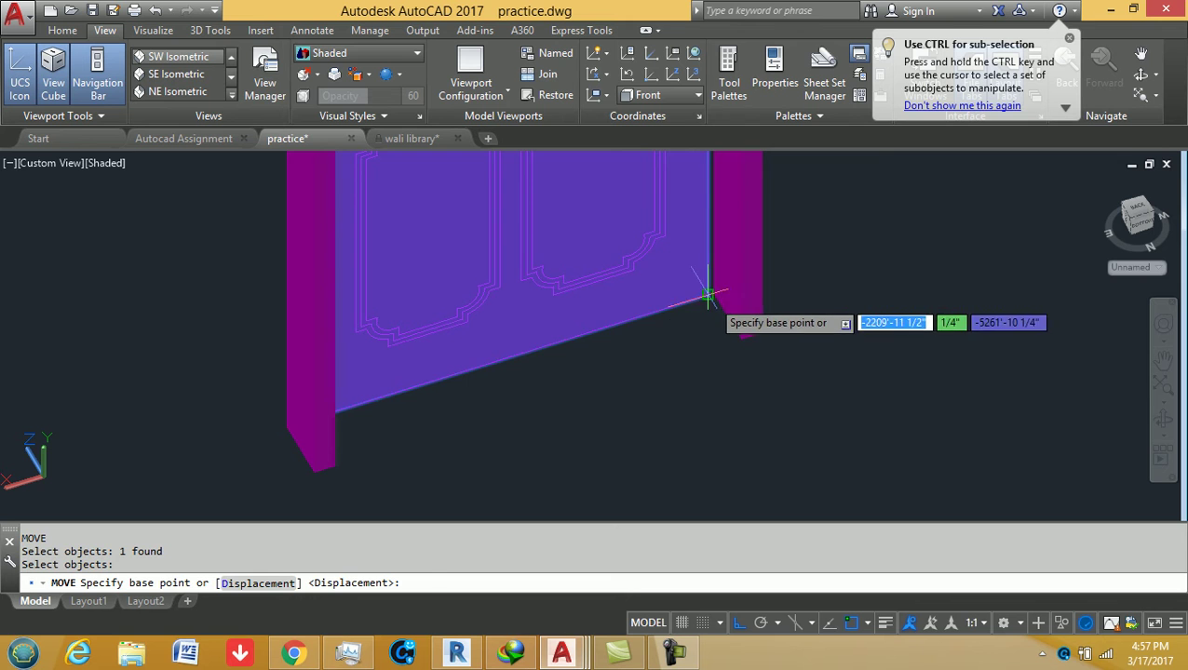
{"action": "left_click", "coordinate": [707, 297]}
{"action": "scroll", "coordinate": [716, 284], "scroll_direction": "up", "scroll_amount": 3}
{"action": "key", "text": "Escape"}
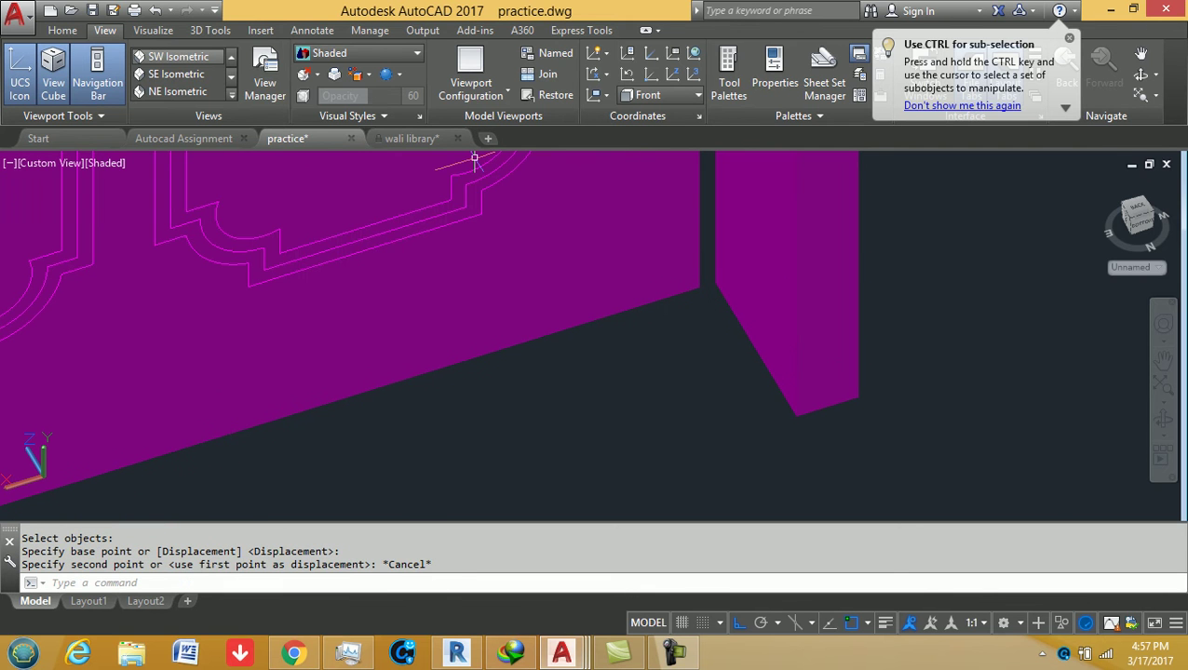
- In 2D Wireframe, move the door leaf from its corner to the frame's inner edge
{"action": "left_click", "coordinate": [373, 53]}
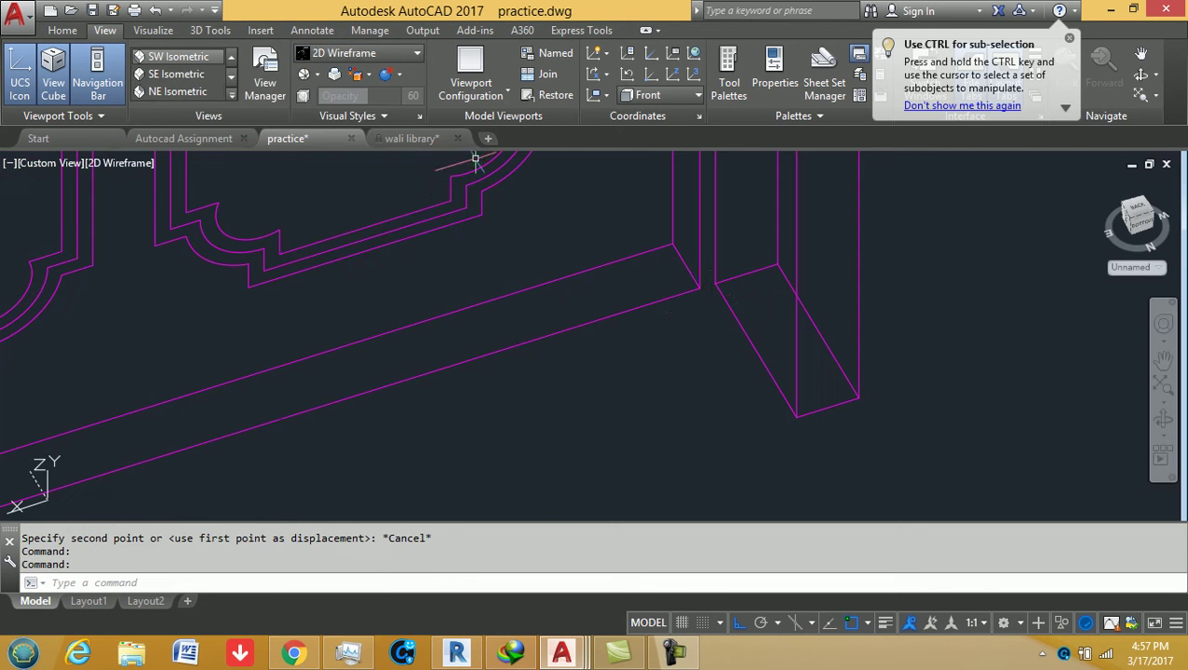
{"action": "type", "text": "m"}
{"action": "key", "text": "Return"}
{"action": "left_click_drag", "start_coordinate": [671, 287], "coordinate": [632, 340]}
{"action": "key", "text": "Return"}
{"action": "left_click", "coordinate": [687, 268]}
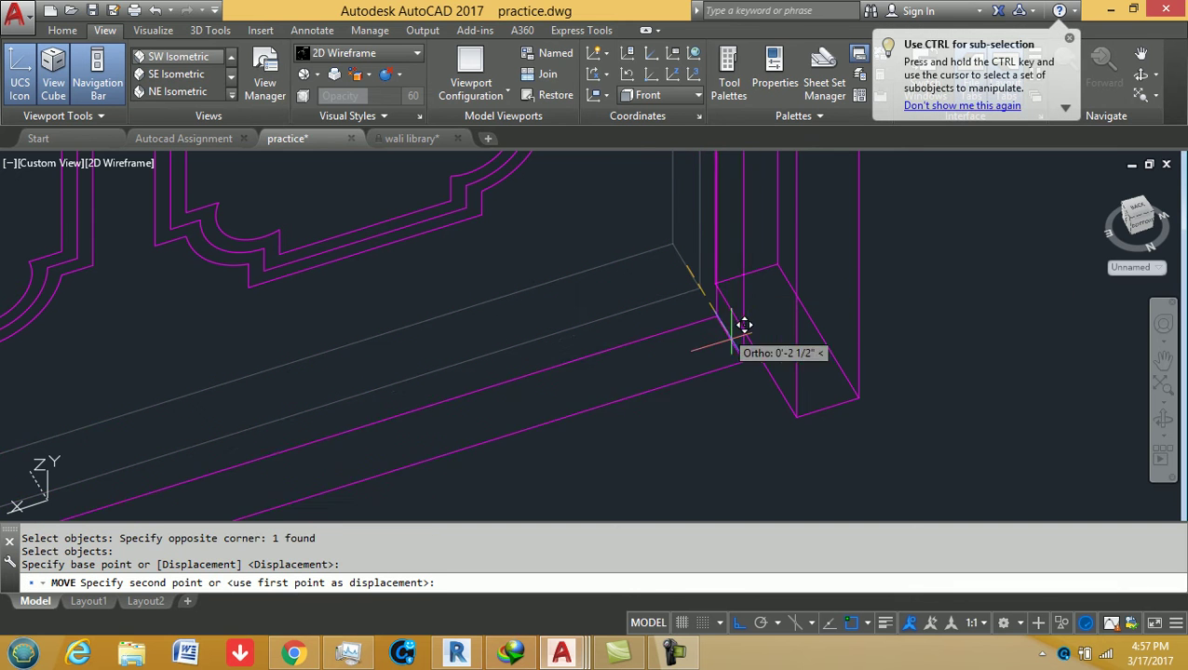
{"action": "left_click", "coordinate": [765, 372]}
{"action": "scroll", "coordinate": [745, 366], "scroll_direction": "down", "scroll_amount": 5}
{"action": "mouse_move", "coordinate": [563, 339]}
{"action": "middle_mouse_down"}
{"action": "mouse_move", "coordinate": [641, 337]}
{"action": "mouse_move", "coordinate": [379, 321]}
{"action": "mouse_move", "coordinate": [486, 418]}
{"action": "mouse_move", "coordinate": [531, 424]}
{"action": "middle_mouse_up"}
{"action": "scroll", "coordinate": [531, 425], "scroll_direction": "down", "scroll_amount": 2}
- Switch the visual style back to Shaded and zoom in on the door
{"action": "left_click", "coordinate": [358, 53]}
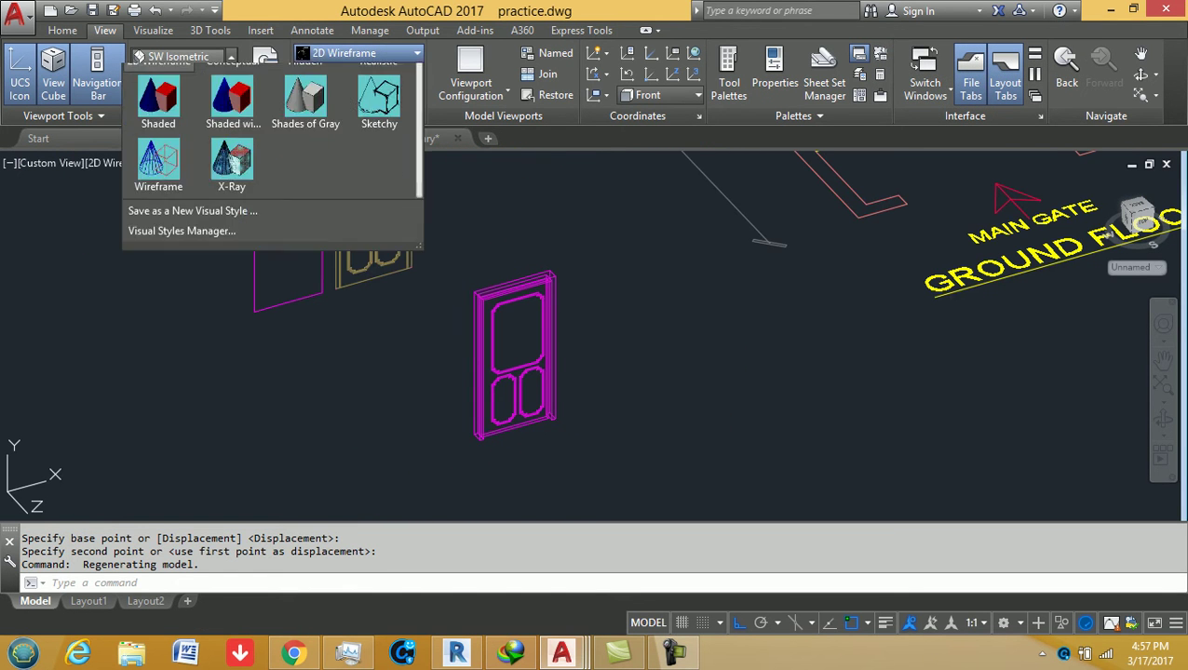
{"action": "left_click", "coordinate": [158, 154]}
{"action": "mouse_move", "coordinate": [605, 457]}
{"action": "middle_mouse_down"}
{"action": "mouse_move", "coordinate": [698, 466]}
{"action": "mouse_move", "coordinate": [577, 354]}
{"action": "mouse_move", "coordinate": [605, 273]}
{"action": "mouse_move", "coordinate": [549, 365]}
{"action": "middle_mouse_up"}
{"action": "scroll", "coordinate": [698, 465], "scroll_direction": "up", "scroll_amount": 5}
{"action": "scroll", "coordinate": [549, 365], "scroll_direction": "up", "scroll_amount": 3}
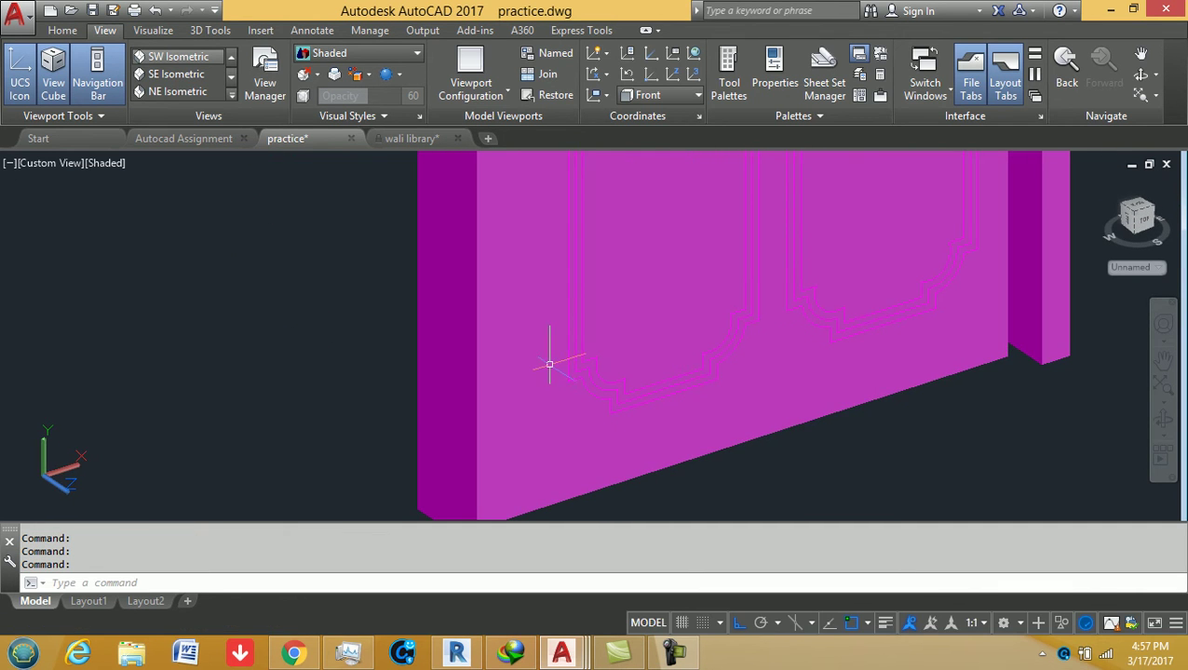
{"action": "key", "text": "Escape"}
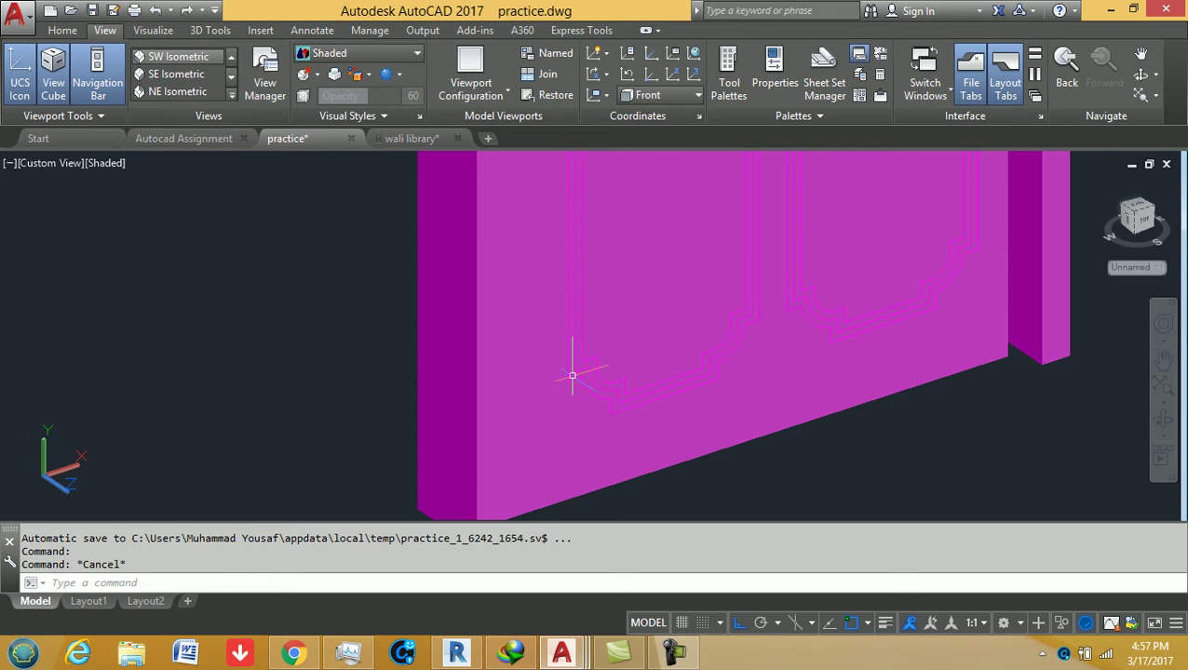
{"action": "left_click", "coordinate": [567, 376]}
{"action": "mouse_move", "coordinate": [564, 404]}
{"action": "key", "text": "Escape"}
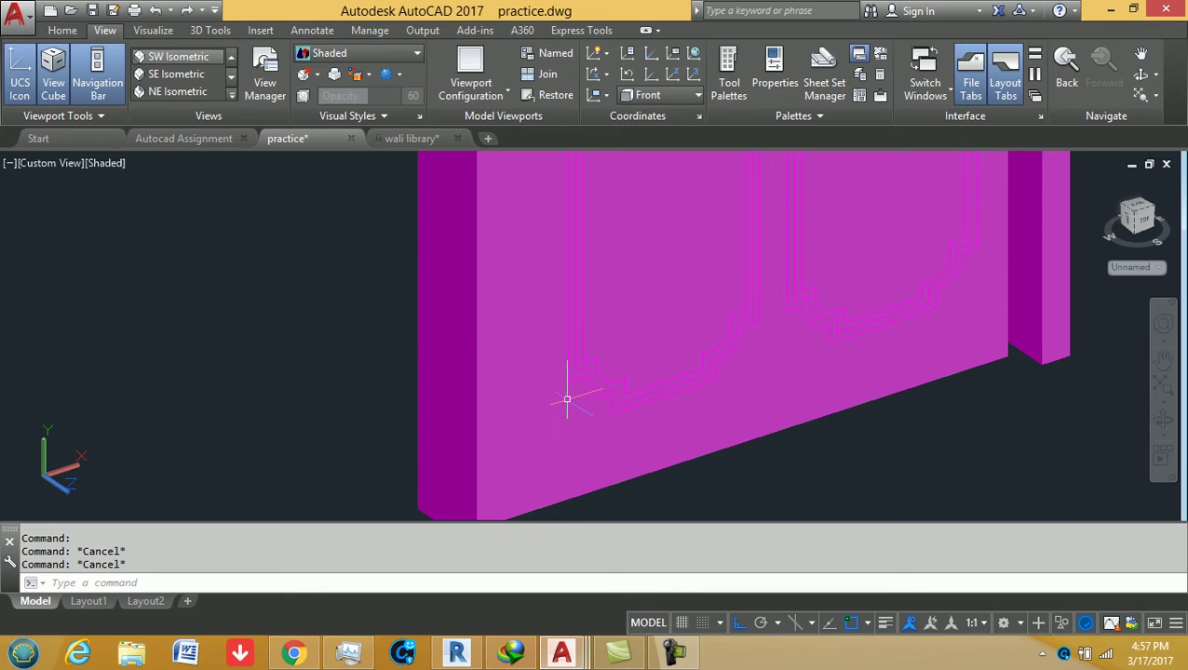
{"action": "type", "text": "Ex"}
{"action": "key", "text": "Escape"}
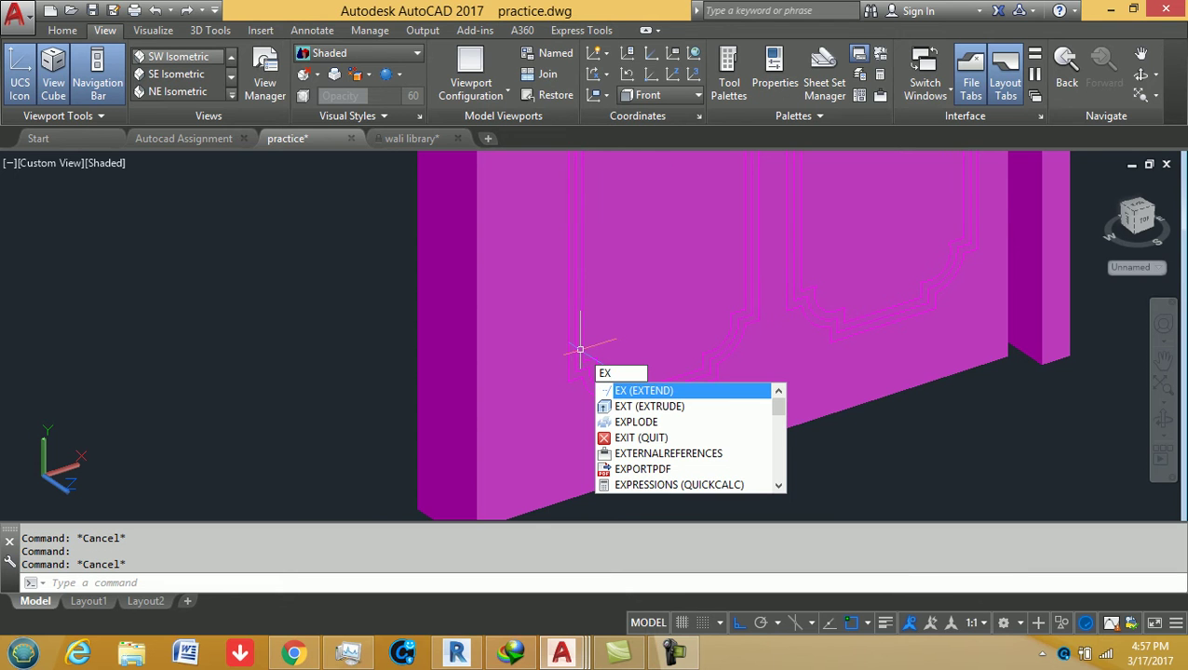
- Extrude two panel outlines 3", then undo that extrusion
{"action": "type", "text": "t"}
{"action": "key", "text": "Return"}
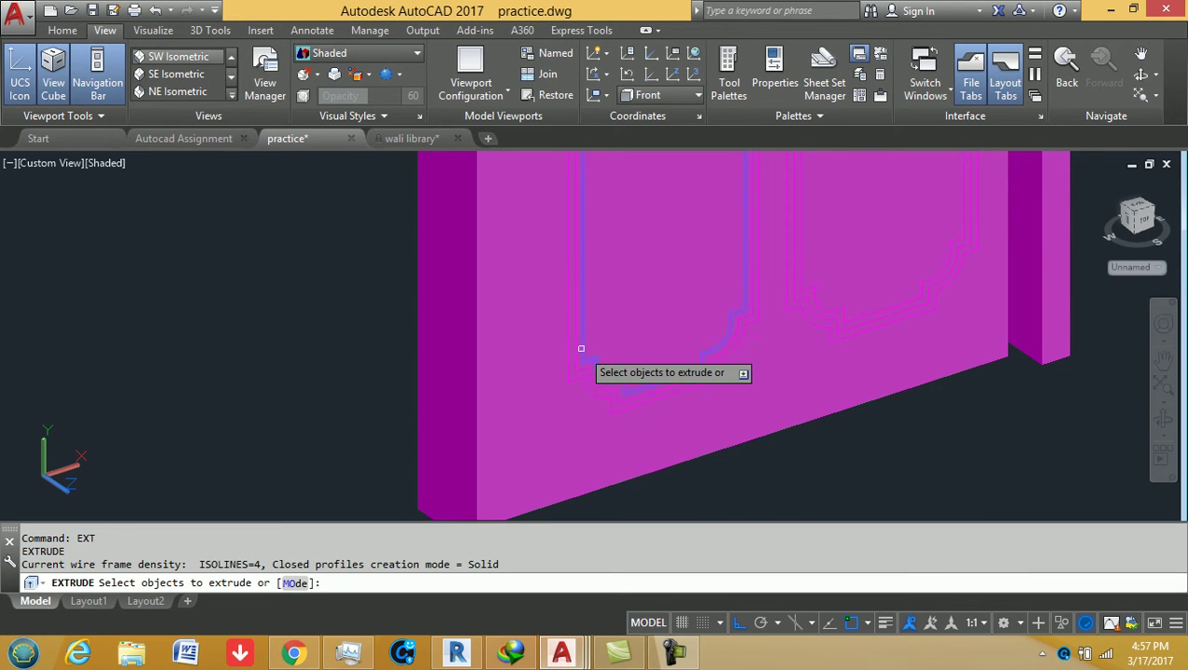
{"action": "left_click", "coordinate": [581, 346]}
{"action": "left_click", "coordinate": [819, 300]}
{"action": "mouse_move", "coordinate": [819, 300]}
{"action": "middle_mouse_down", "text": "shift"}
{"action": "mouse_move", "coordinate": [669, 299]}
{"action": "mouse_move", "coordinate": [649, 351]}
{"action": "middle_mouse_up", "text": "shift"}
{"action": "scroll", "coordinate": [647, 284], "scroll_direction": "up", "scroll_amount": 3}
{"action": "scroll", "coordinate": [643, 344], "scroll_direction": "up", "scroll_amount": 3}
{"action": "scroll", "coordinate": [614, 323], "scroll_direction": "down", "scroll_amount": 2}
{"action": "scroll", "coordinate": [661, 389], "scroll_direction": "up", "scroll_amount": 3}
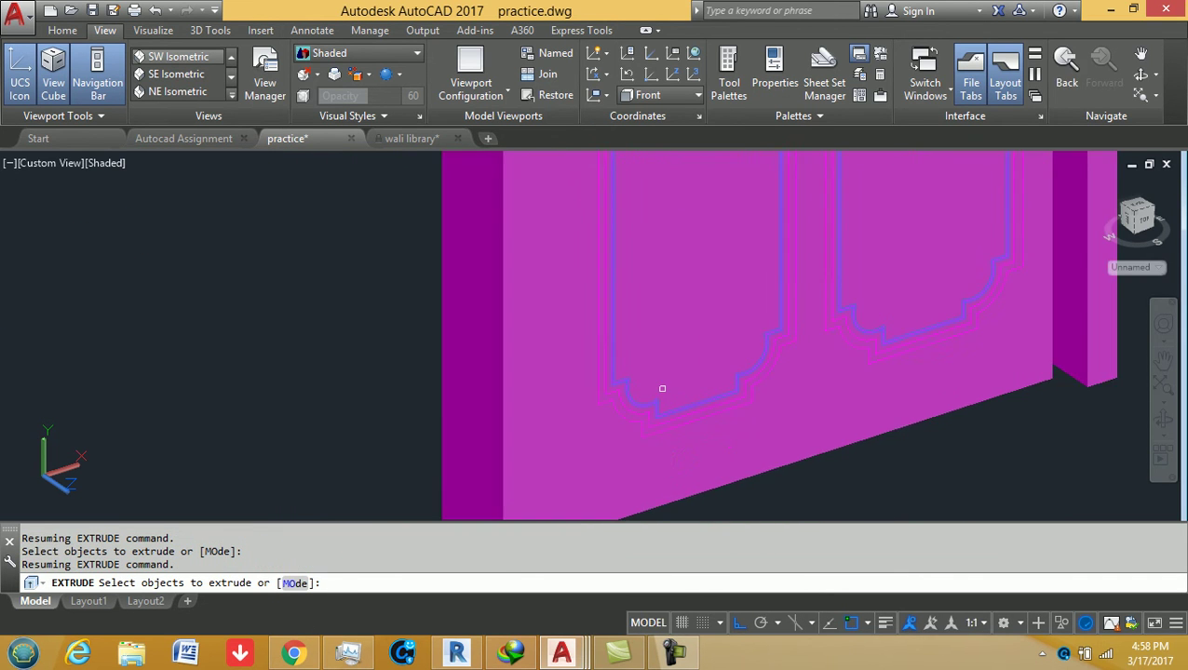
{"action": "key", "text": "Return"}
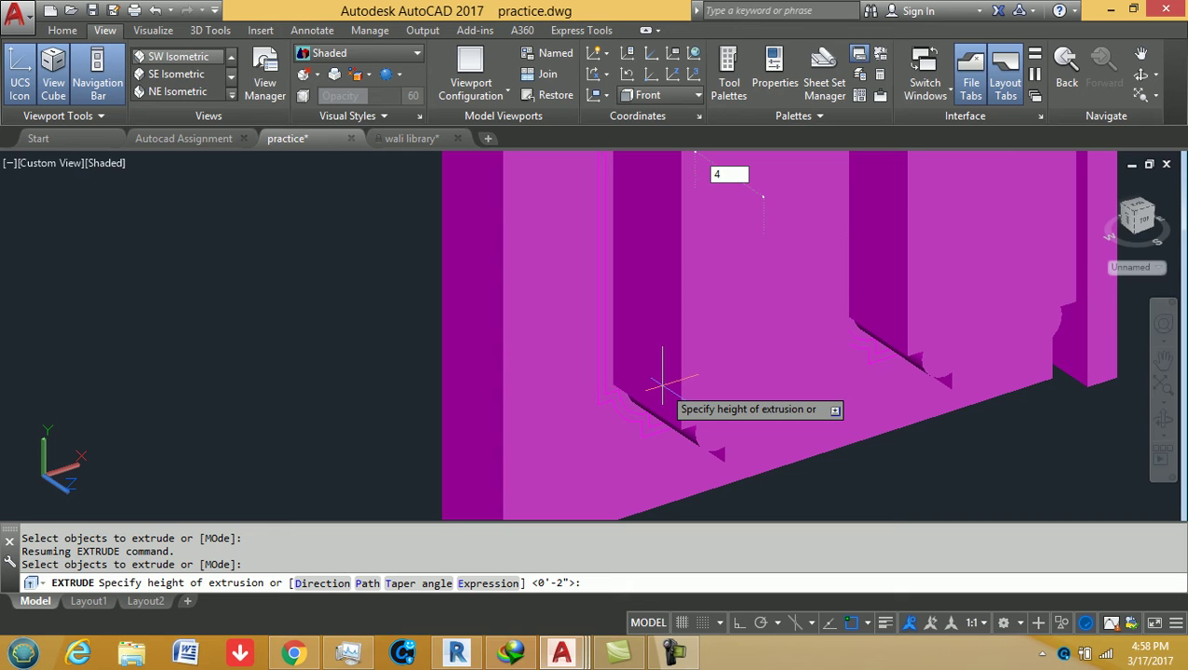
{"action": "type", "text": "3\""}
{"action": "key", "text": "Return"}
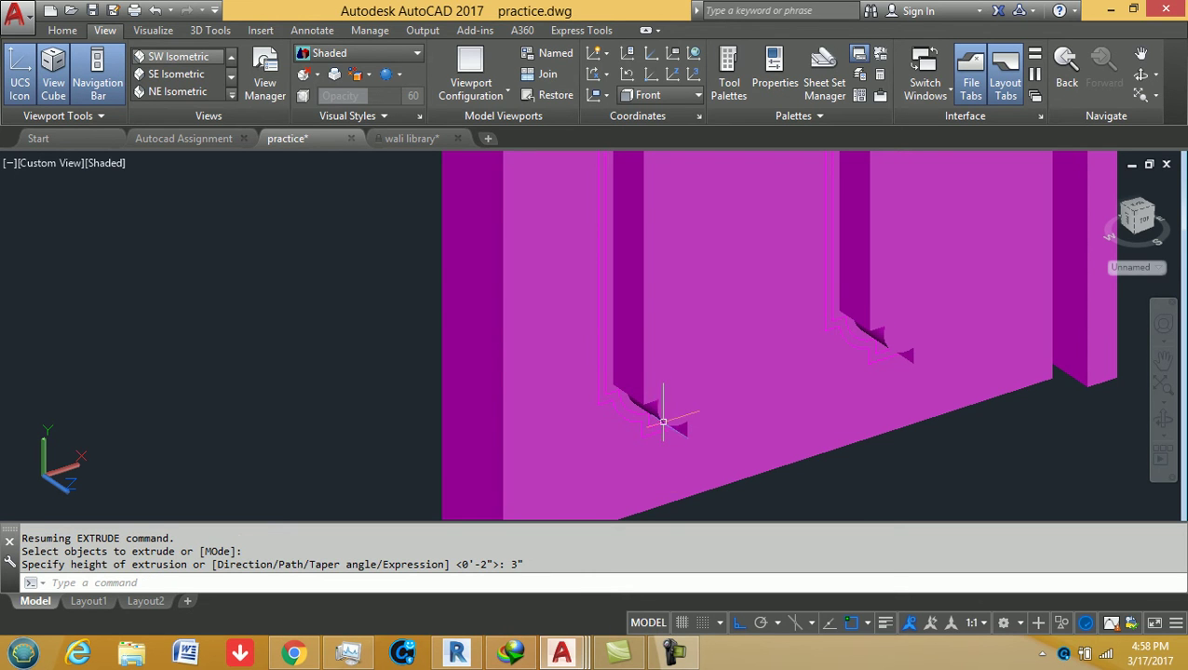
{"action": "scroll", "coordinate": [663, 408], "scroll_direction": "down", "scroll_amount": 3}
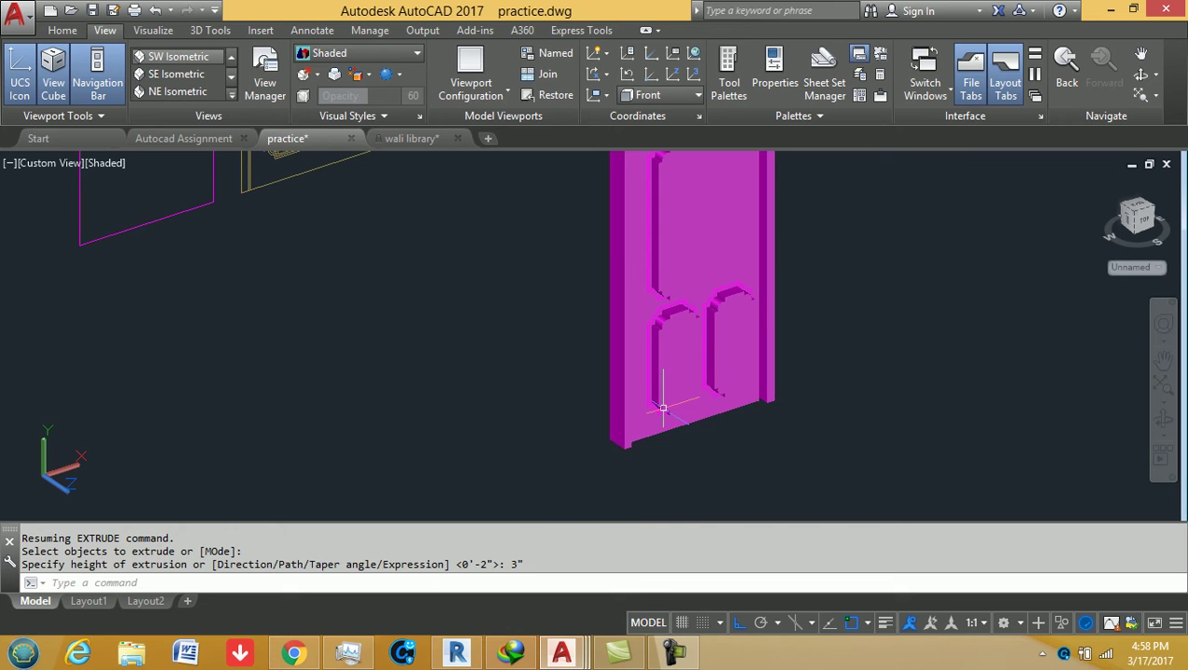
{"action": "key", "text": "ctrl+z"}
{"action": "key", "text": "ctrl+z"}
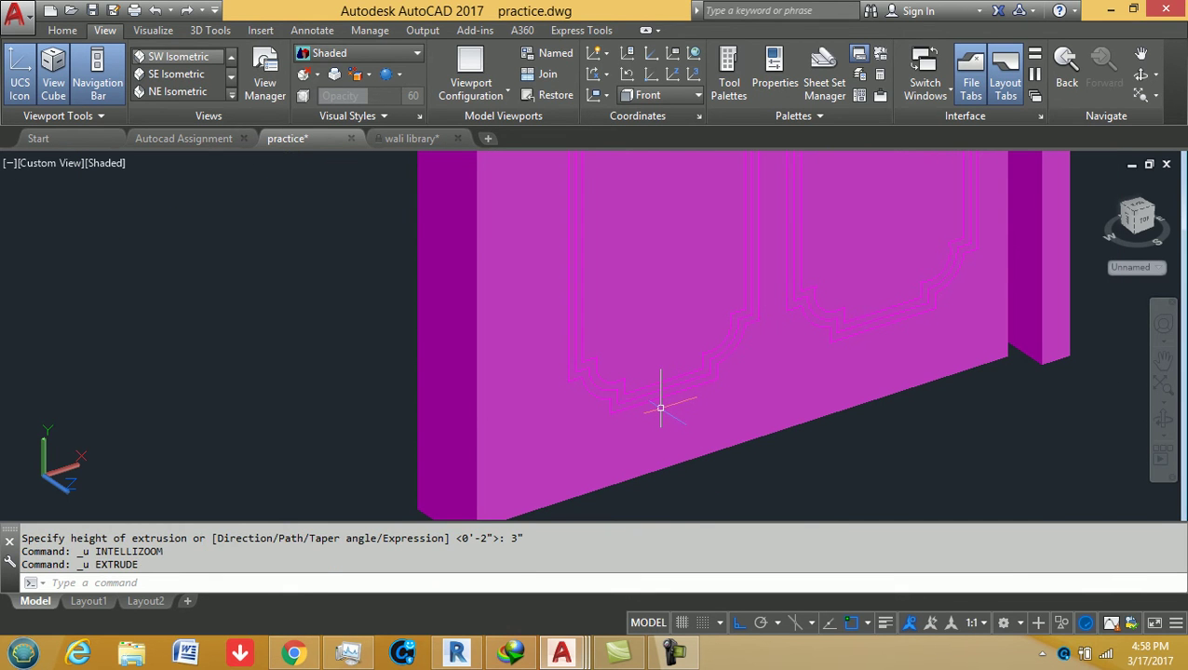
- Extrude all three inner panel outlines 3" as raised solids
{"action": "key", "text": "Escape"}
{"action": "key", "text": "Escape"}
{"action": "type", "text": "e"}
{"action": "key", "text": "Return"}
{"action": "left_click", "coordinate": [621, 392]}
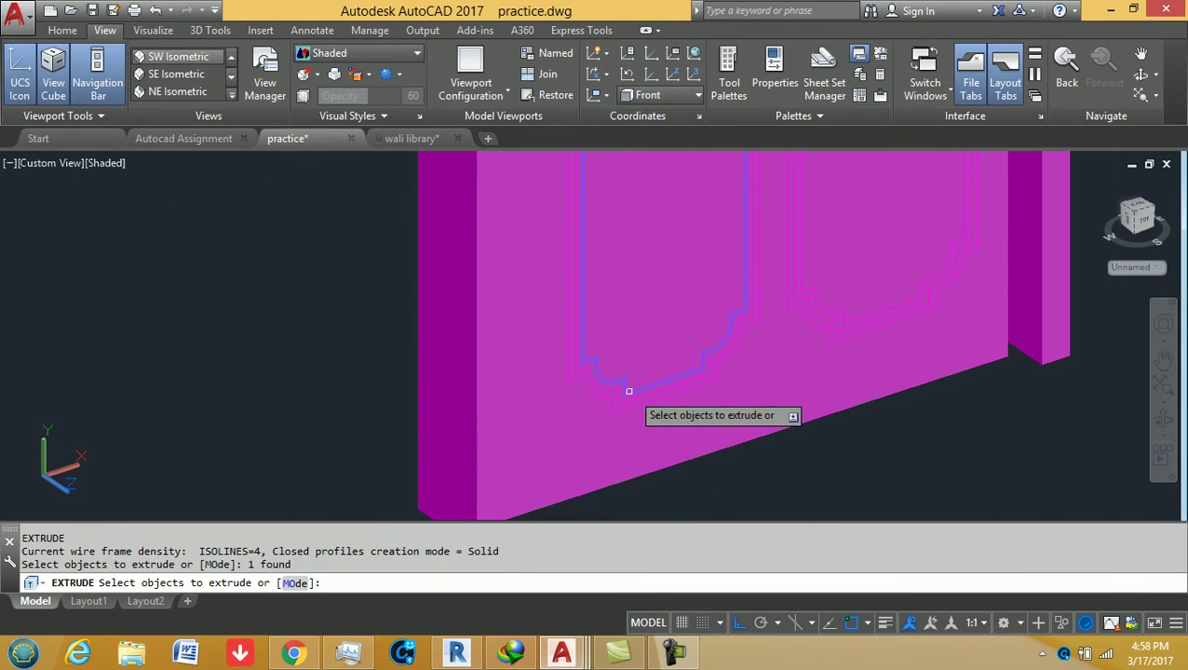
{"action": "left_click", "coordinate": [818, 304]}
{"action": "scroll", "coordinate": [717, 324], "scroll_direction": "down", "scroll_amount": 3}
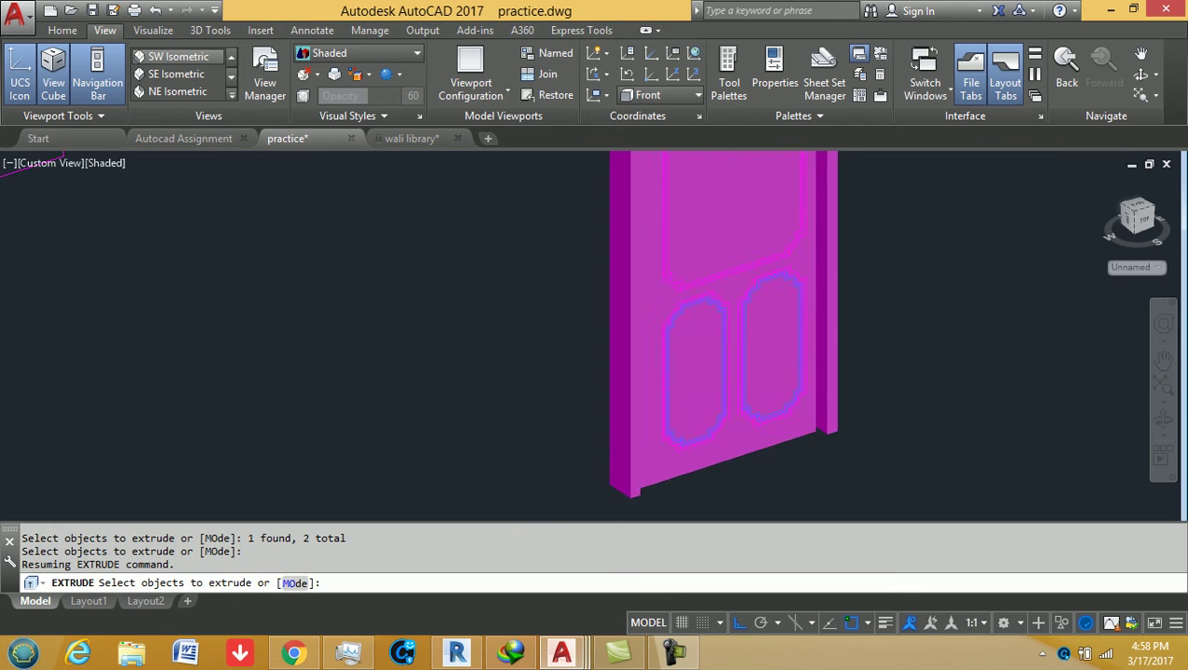
{"action": "scroll", "coordinate": [690, 313], "scroll_direction": "up", "scroll_amount": 5}
{"action": "left_click", "coordinate": [688, 304]}
{"action": "key", "text": "Return"}
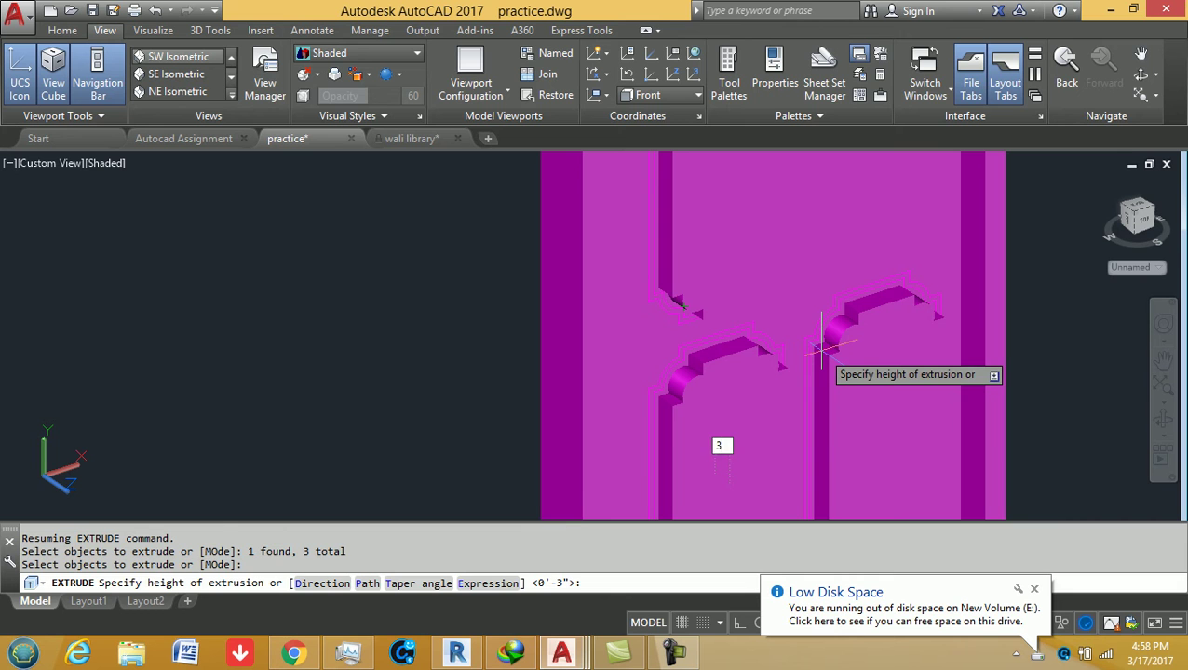
{"action": "key", "text": "Return"}
{"action": "scroll", "coordinate": [783, 406], "scroll_direction": "down", "scroll_amount": 5}
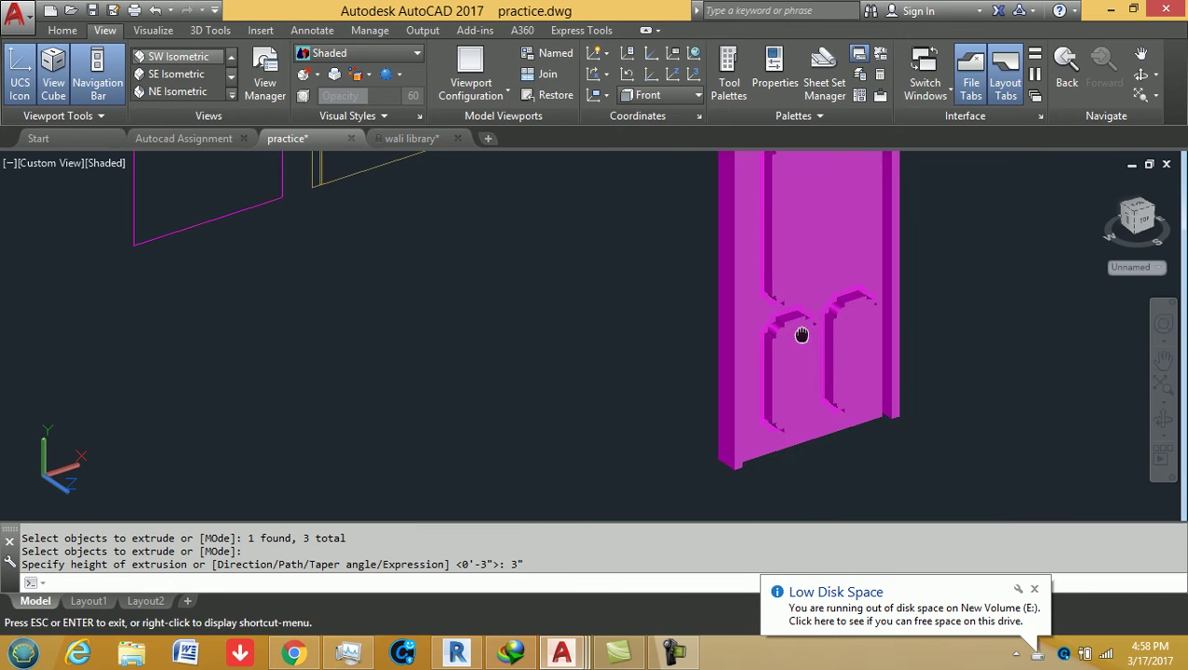
{"action": "scroll", "coordinate": [791, 373], "scroll_direction": "up", "scroll_amount": 5}
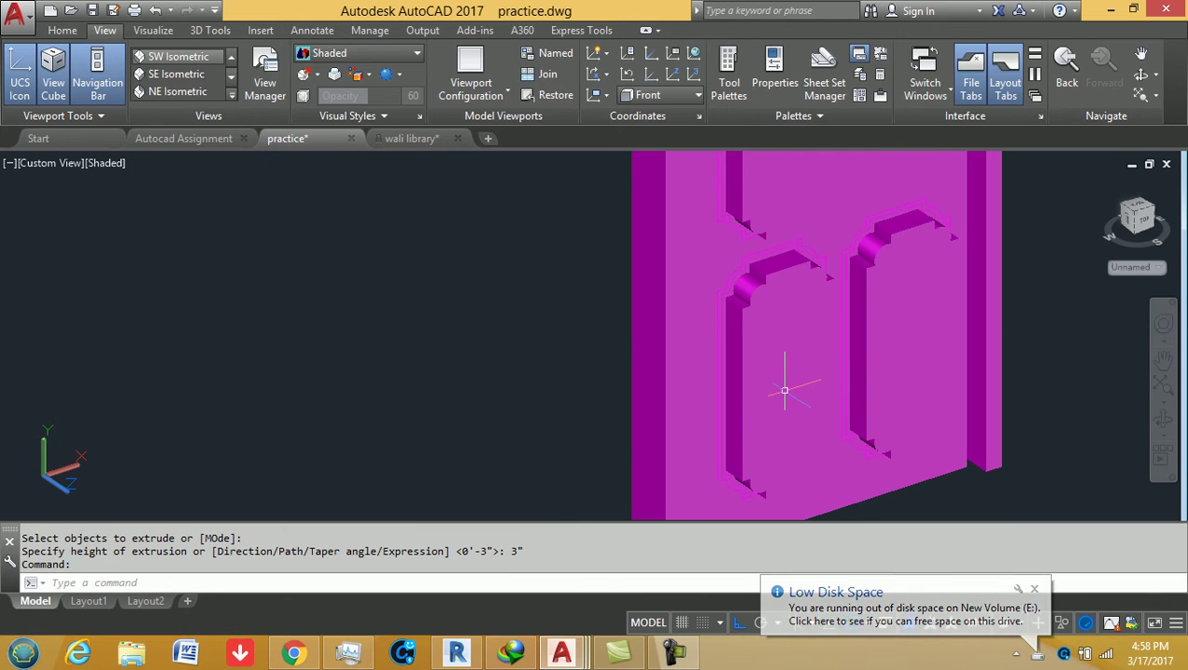
{"action": "key", "text": "Escape"}
{"action": "key", "text": "Escape"}
- Open the Drawing Units settings with UN and close them unchanged
{"action": "type", "text": "un"}
{"action": "key", "text": "Return"}
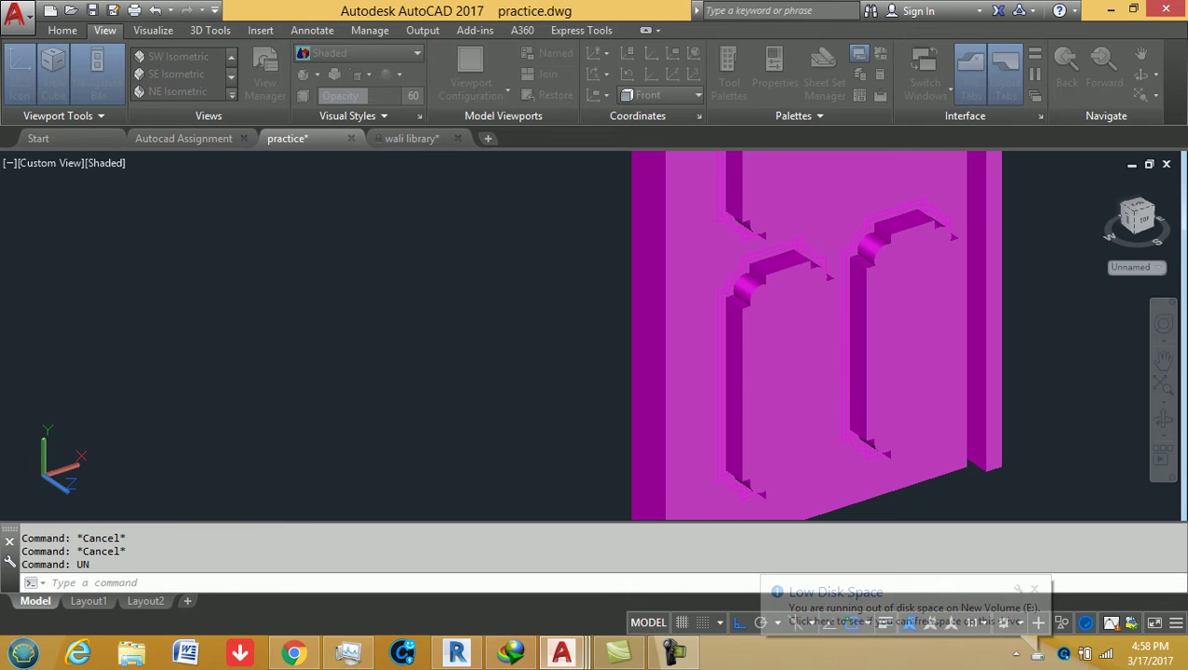
{"action": "key", "text": "Return"}
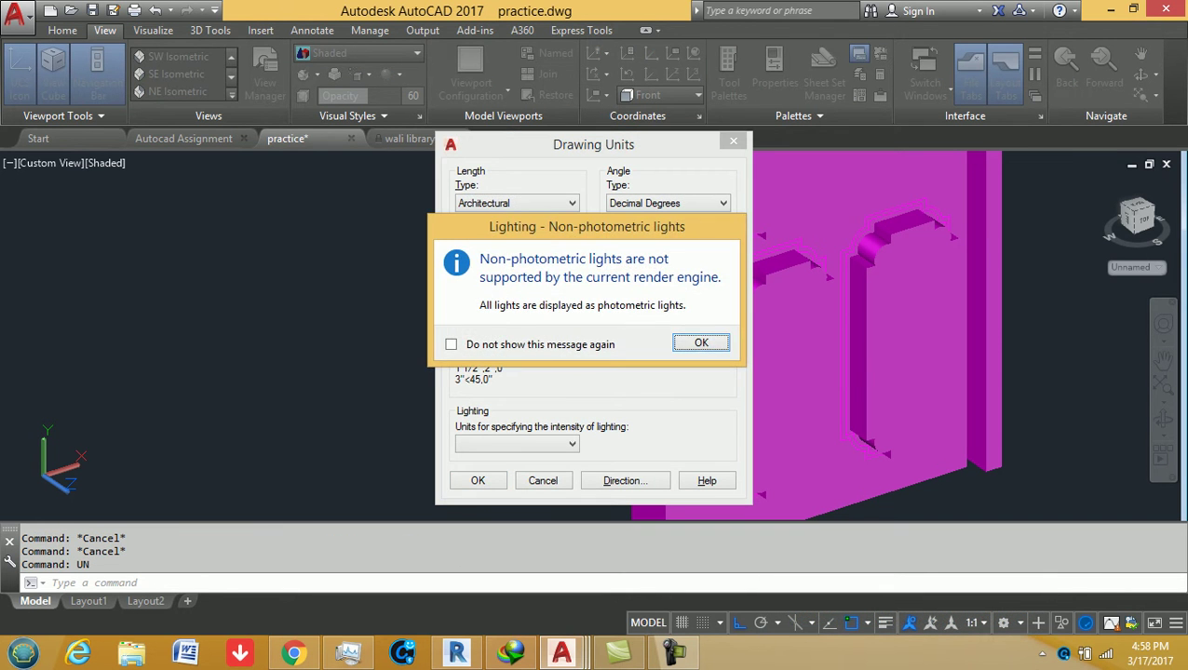
{"action": "key", "text": "Return"}
- Extrude the next three molding outlines 2 inches deep
{"action": "scroll", "coordinate": [716, 381], "scroll_direction": "up", "scroll_amount": 3}
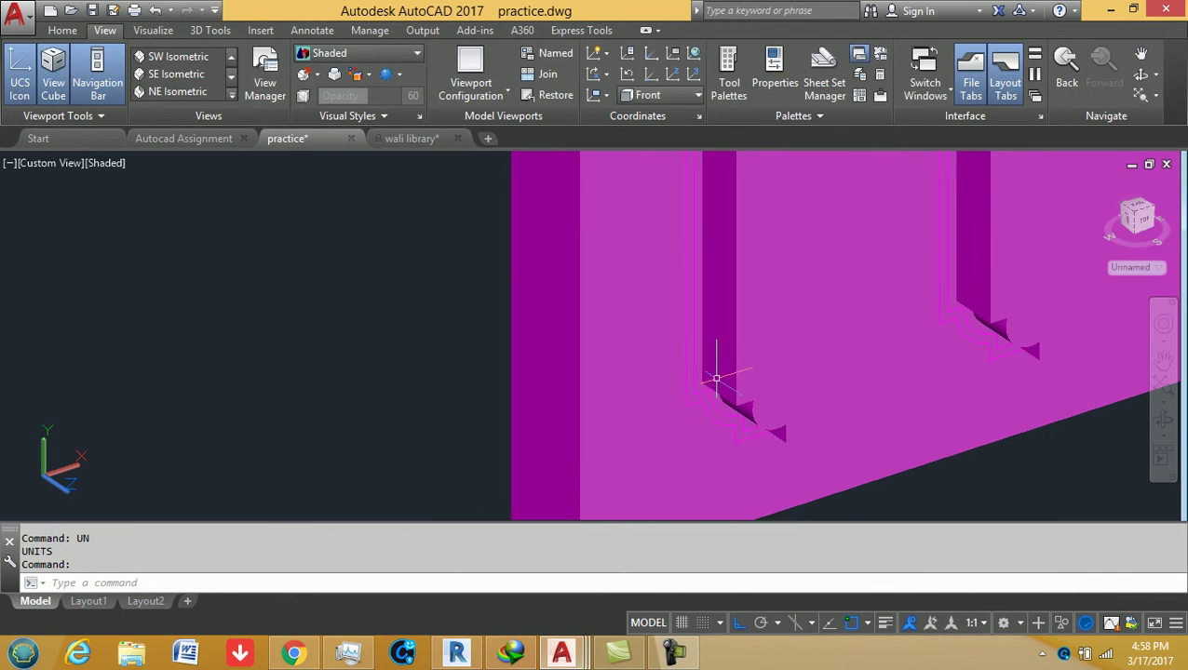
{"action": "type", "text": "ext"}
{"action": "key", "text": "Return"}
{"action": "left_click", "coordinate": [695, 376]}
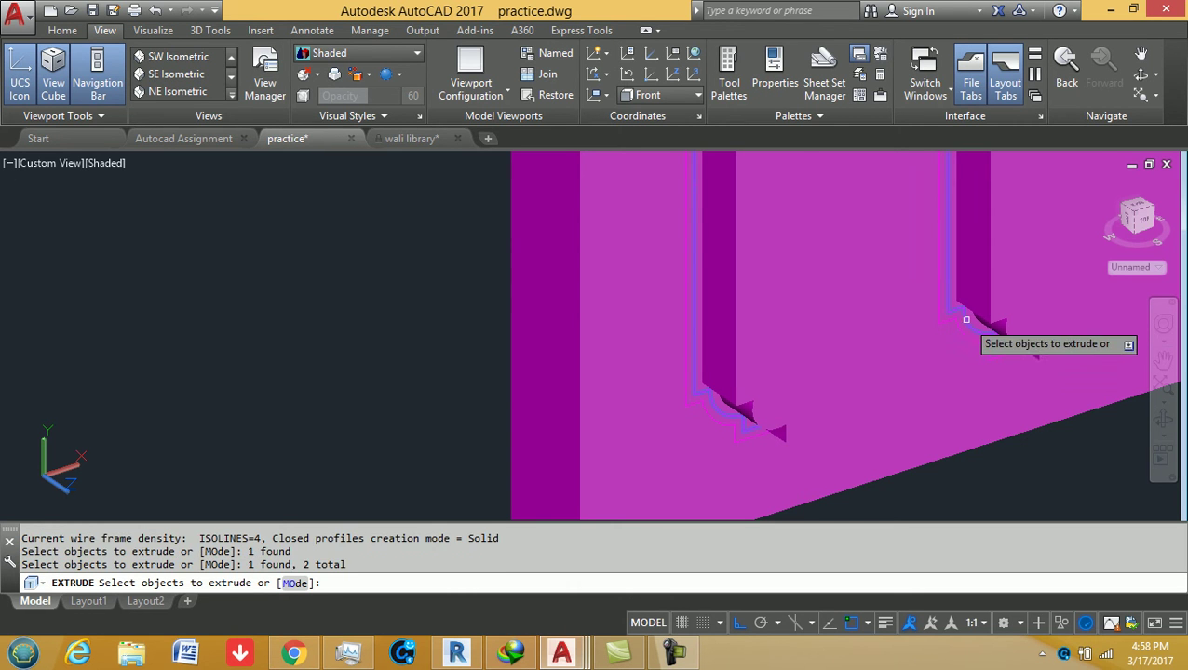
{"action": "left_click", "coordinate": [968, 321]}
{"action": "scroll", "coordinate": [851, 332], "scroll_direction": "down", "scroll_amount": 3}
{"action": "scroll", "coordinate": [792, 233], "scroll_direction": "up", "scroll_amount": 3}
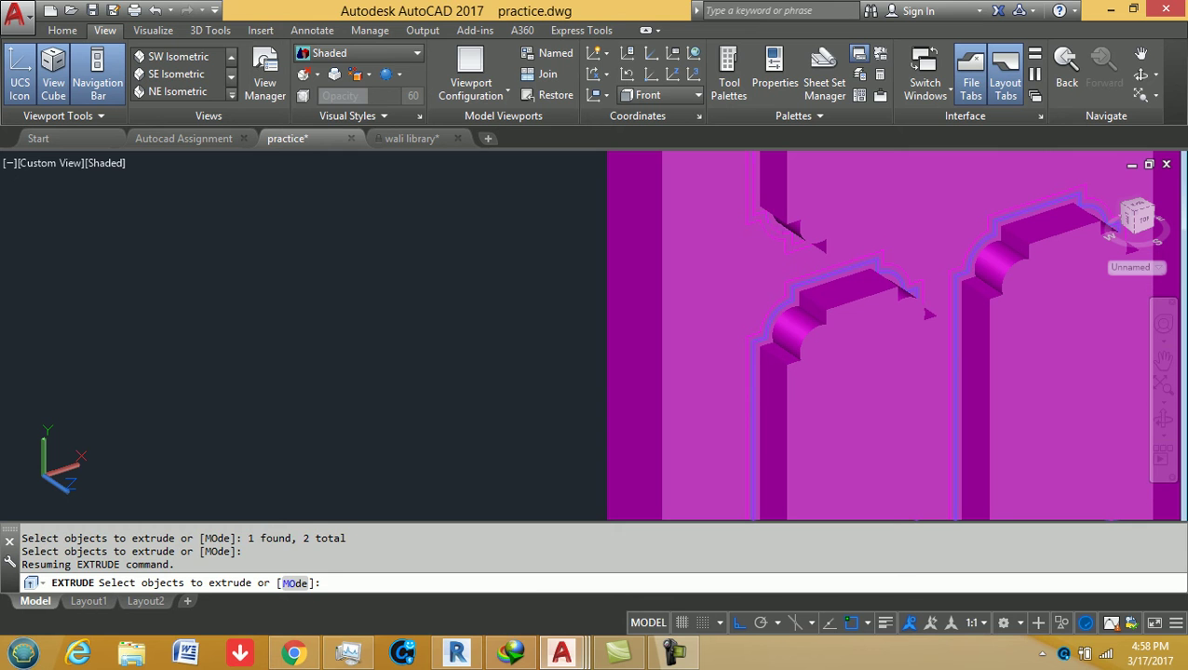
{"action": "left_click", "coordinate": [781, 238]}
{"action": "key", "text": "Return"}
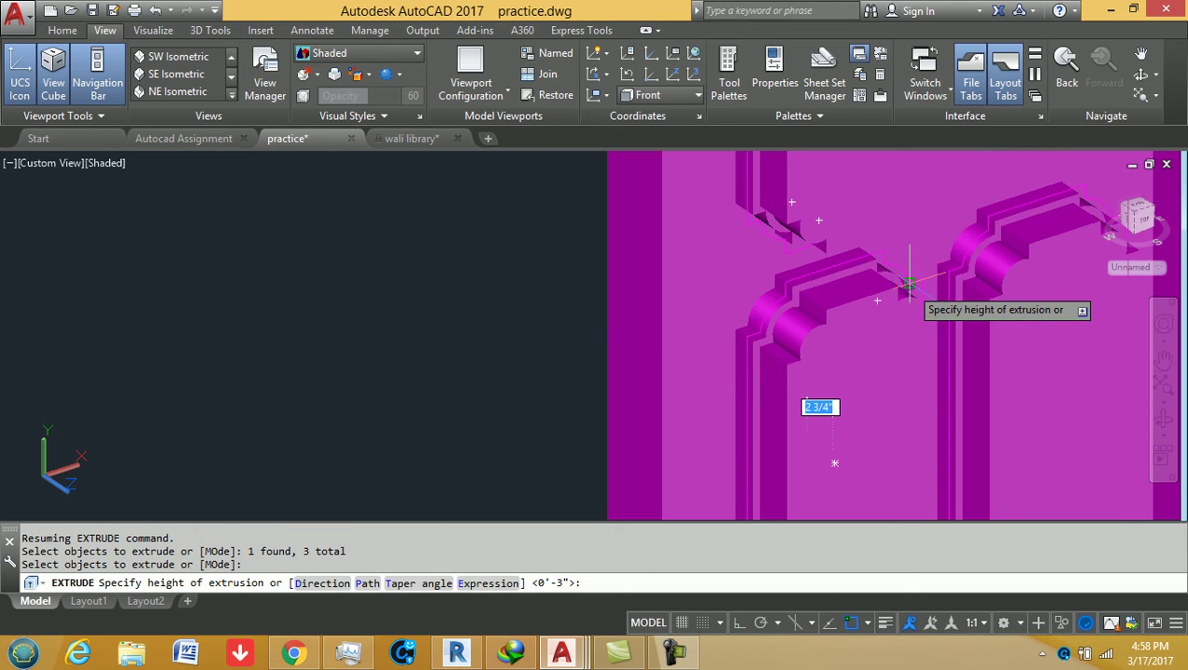
{"action": "scroll", "coordinate": [909, 284], "scroll_direction": "down", "scroll_amount": 4}
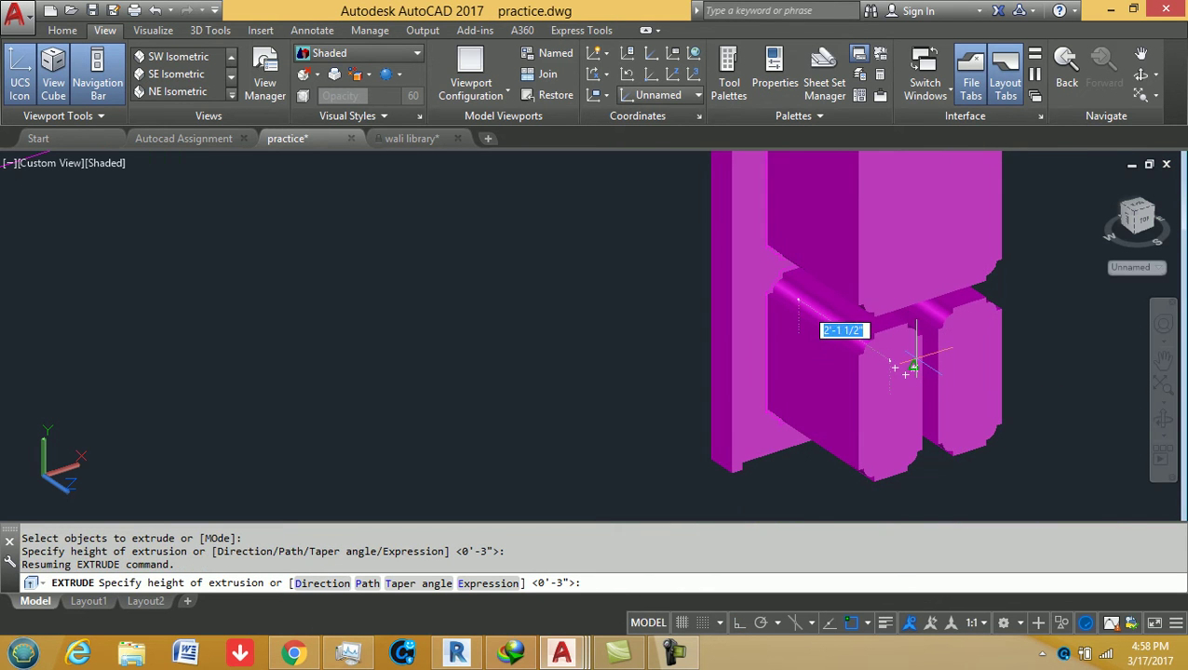
{"action": "key", "text": "Return"}
{"action": "scroll", "coordinate": [832, 398], "scroll_direction": "up", "scroll_amount": 3}
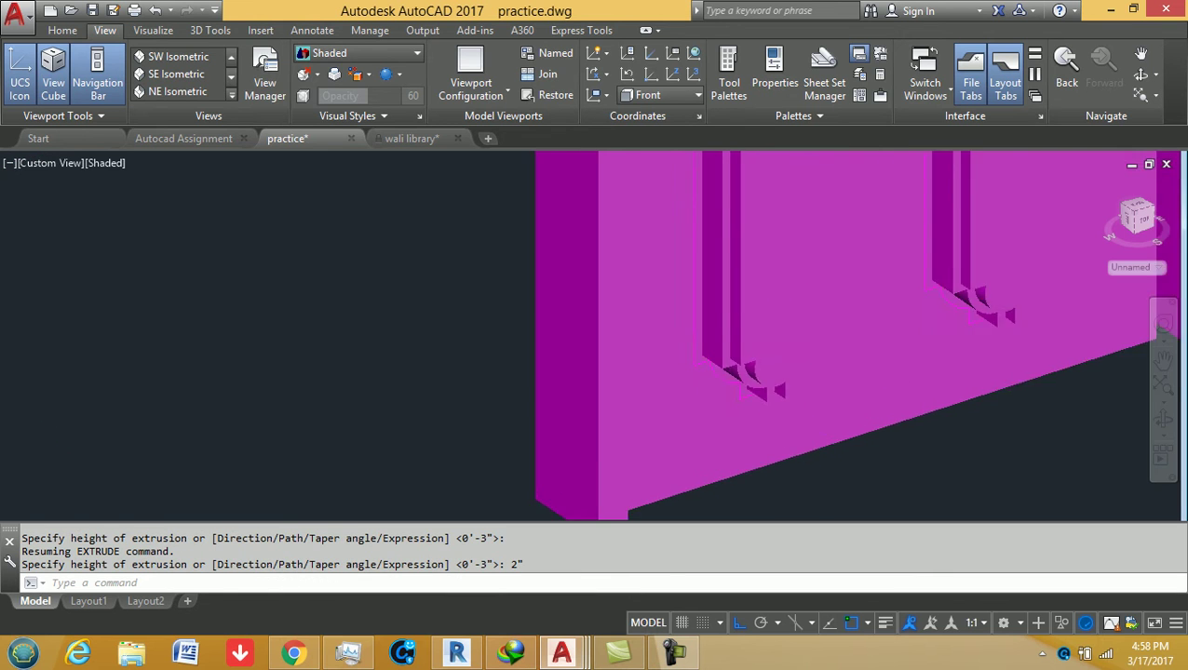
{"action": "scroll", "coordinate": [784, 424], "scroll_direction": "up", "scroll_amount": 2}
- Extrude the three innermost panel outlines 1 inch with EXT, undoing one wrong pick
{"action": "key", "text": "Escape"}
{"action": "key", "text": "Escape"}
{"action": "type", "text": "EXT"}
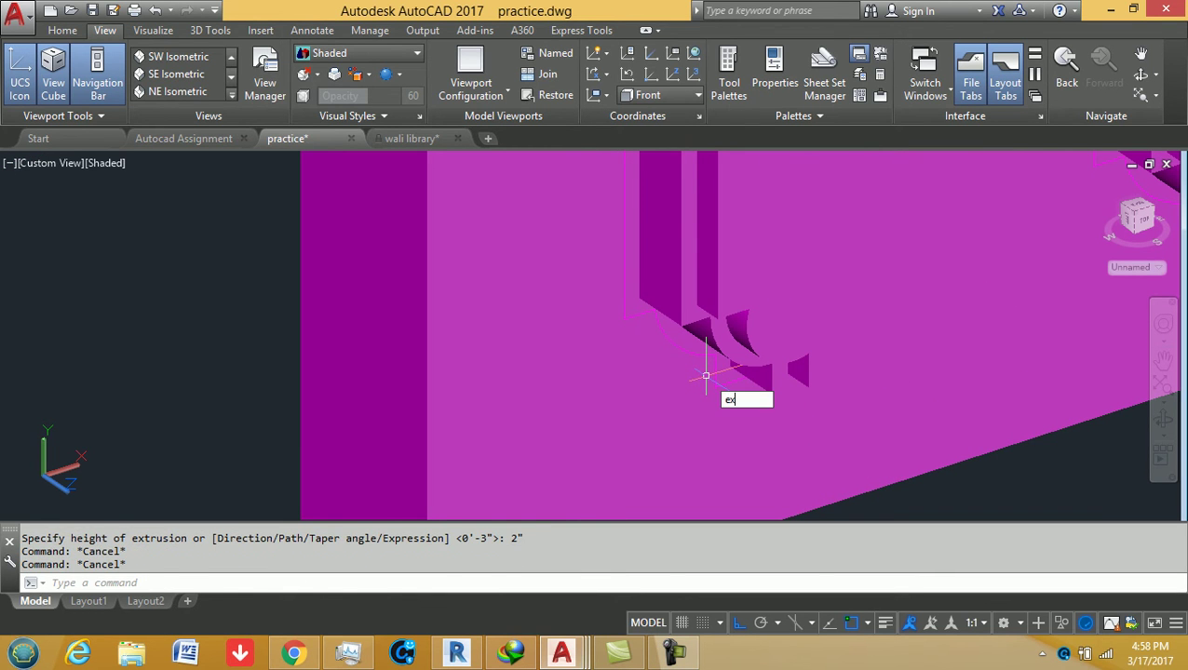
{"action": "key", "text": "Return"}
{"action": "left_click", "coordinate": [706, 357]}
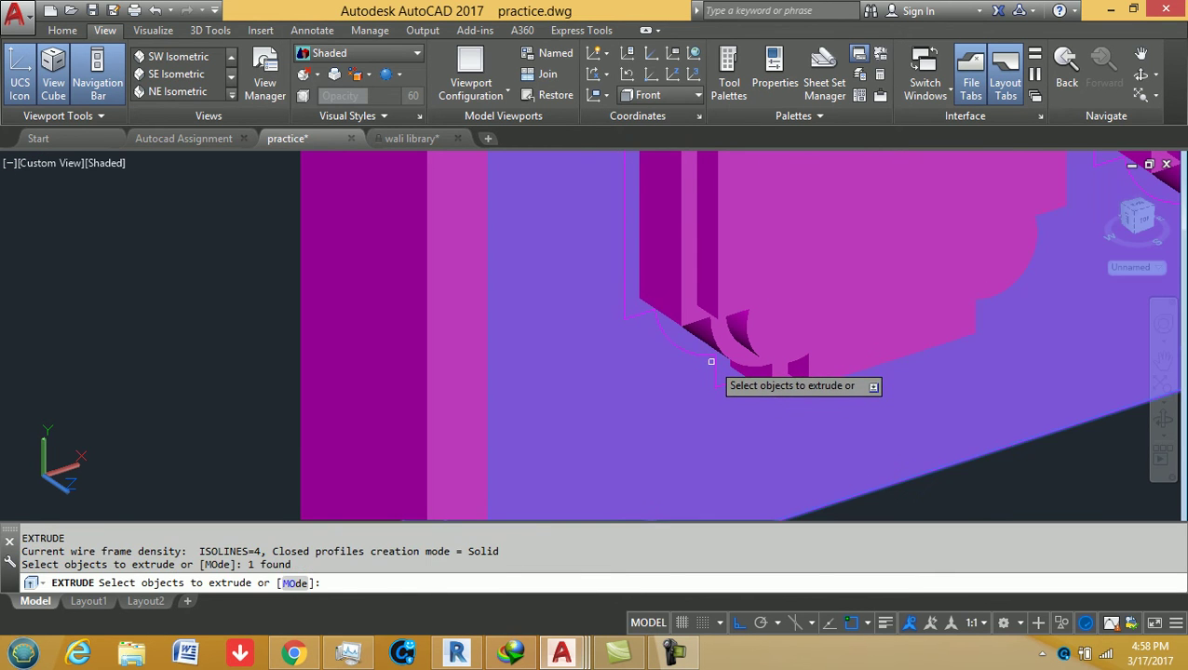
{"action": "type", "text": "u"}
{"action": "key", "text": "Return"}
{"action": "left_click", "coordinate": [746, 377]}
{"action": "scroll", "coordinate": [672, 328], "scroll_direction": "down", "scroll_amount": 3}
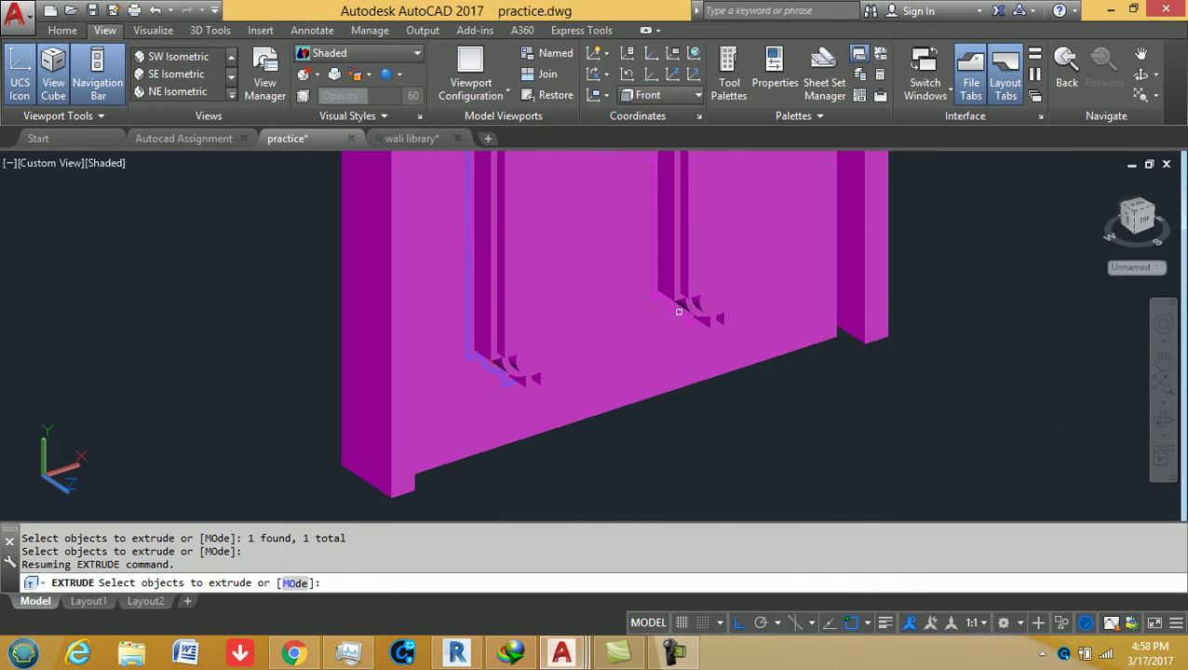
{"action": "scroll", "coordinate": [679, 316], "scroll_direction": "down", "scroll_amount": 3}
{"action": "left_click", "coordinate": [678, 413]}
{"action": "scroll", "coordinate": [652, 327], "scroll_direction": "up", "scroll_amount": 5}
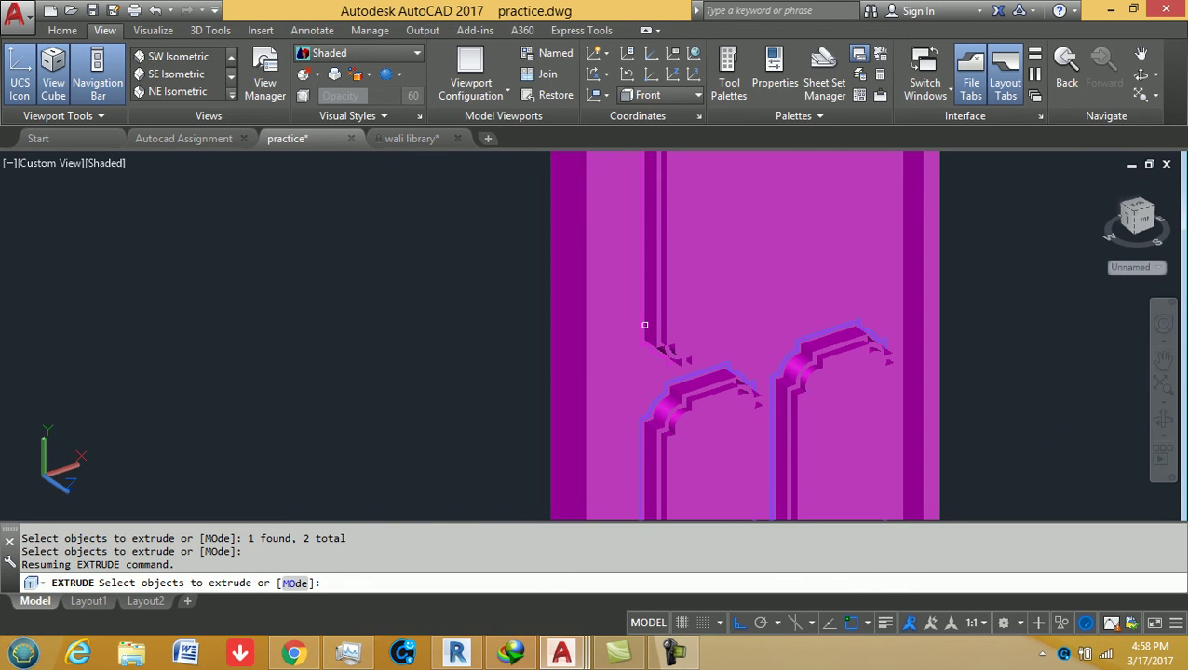
{"action": "left_click", "coordinate": [641, 323]}
{"action": "key", "text": "Return"}
{"action": "type", "text": "1"}
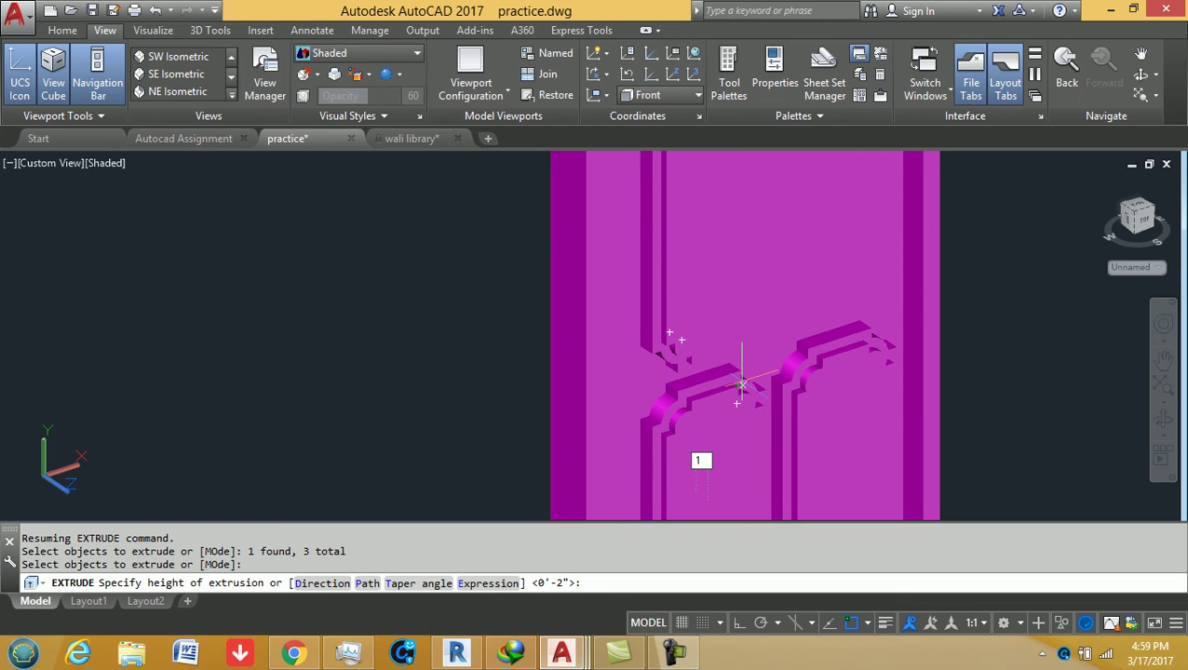
{"action": "key", "text": "Return"}
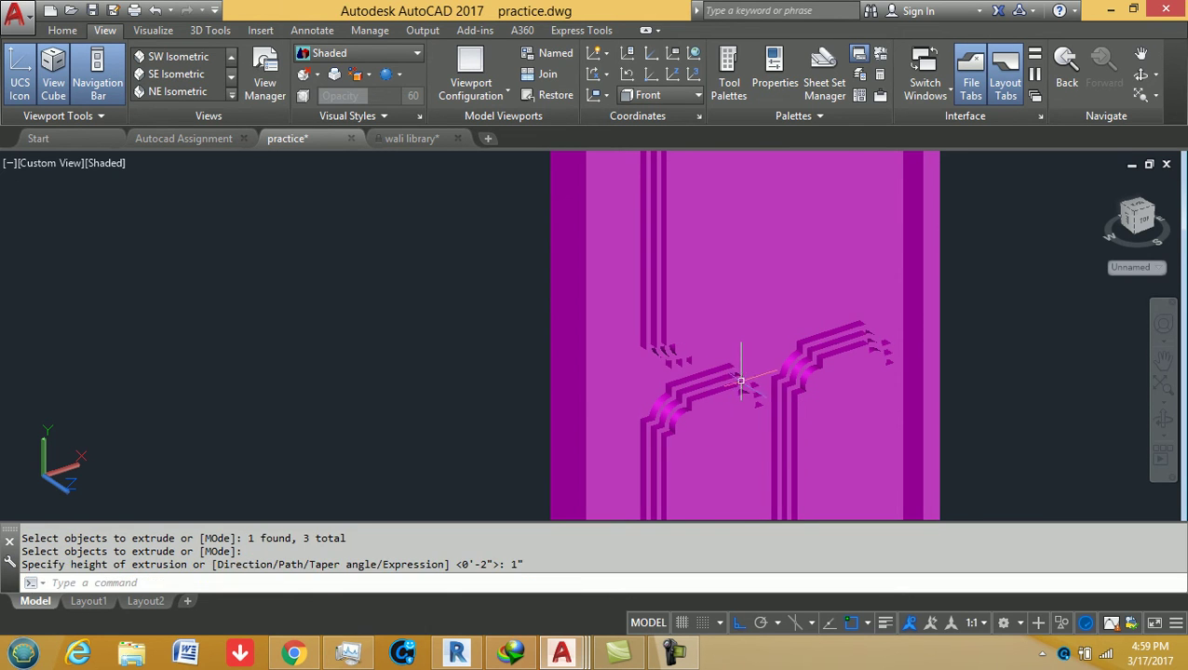
- Orbit the door to a closer viewing angle
{"action": "key", "text": "Escape"}
{"action": "scroll", "coordinate": [596, 380], "scroll_direction": "down", "scroll_amount": 1}
{"action": "scroll", "coordinate": [607, 379], "scroll_direction": "down", "scroll_amount": 1}
{"action": "scroll", "coordinate": [558, 405], "scroll_direction": "up", "scroll_amount": 2}
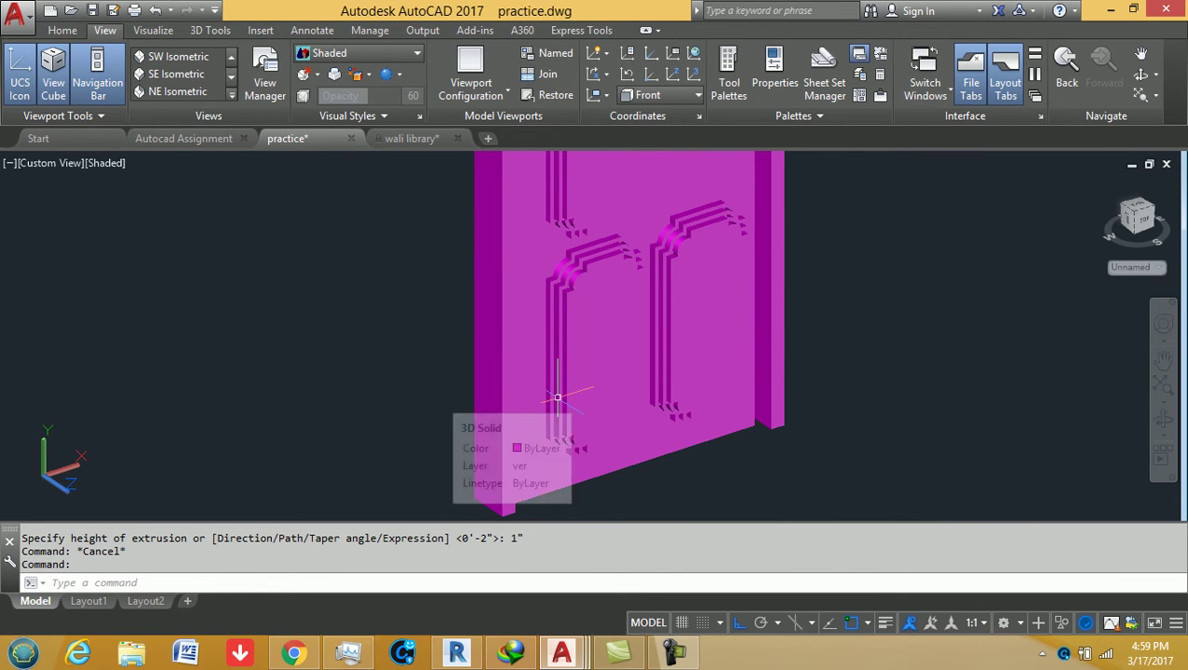
{"action": "middle_click_drag", "start_coordinate": [559, 346], "coordinate": [550, 429], "text": "shift"}
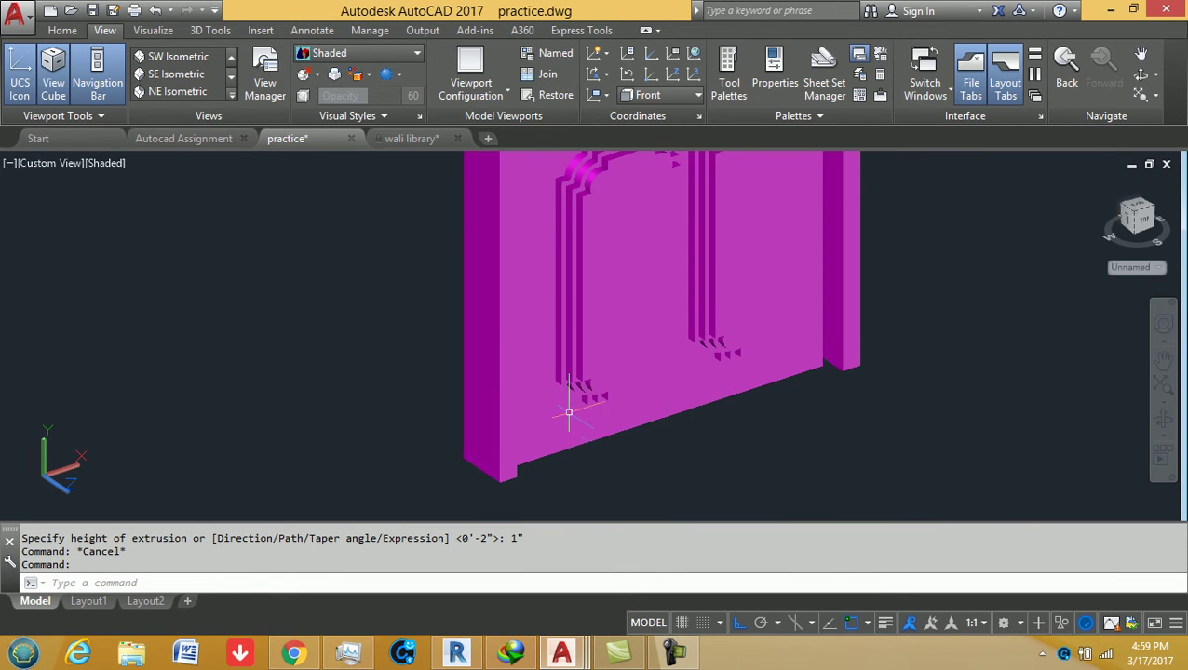
{"action": "type", "text": "u"}
- Union the door's arches, panels, molding layers and strips into one solid
{"action": "key", "text": "Return"}
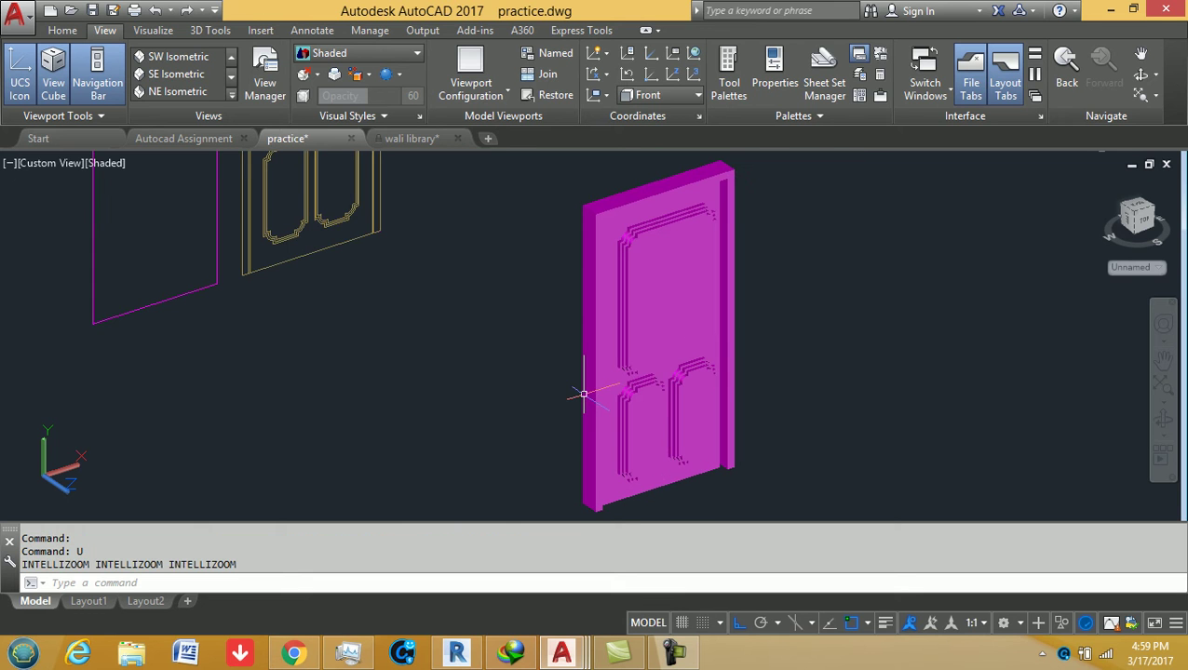
{"action": "key", "text": "Escape"}
{"action": "scroll", "coordinate": [602, 398], "scroll_direction": "up", "scroll_amount": 3}
{"action": "type", "text": "uni"}
{"action": "key", "text": "Return"}
{"action": "left_click", "coordinate": [635, 422]}
{"action": "left_click", "coordinate": [652, 430]}
{"action": "left_click", "coordinate": [698, 430]}
{"action": "left_click", "coordinate": [737, 418]}
{"action": "left_click", "coordinate": [746, 428]}
{"action": "left_click", "coordinate": [755, 425]}
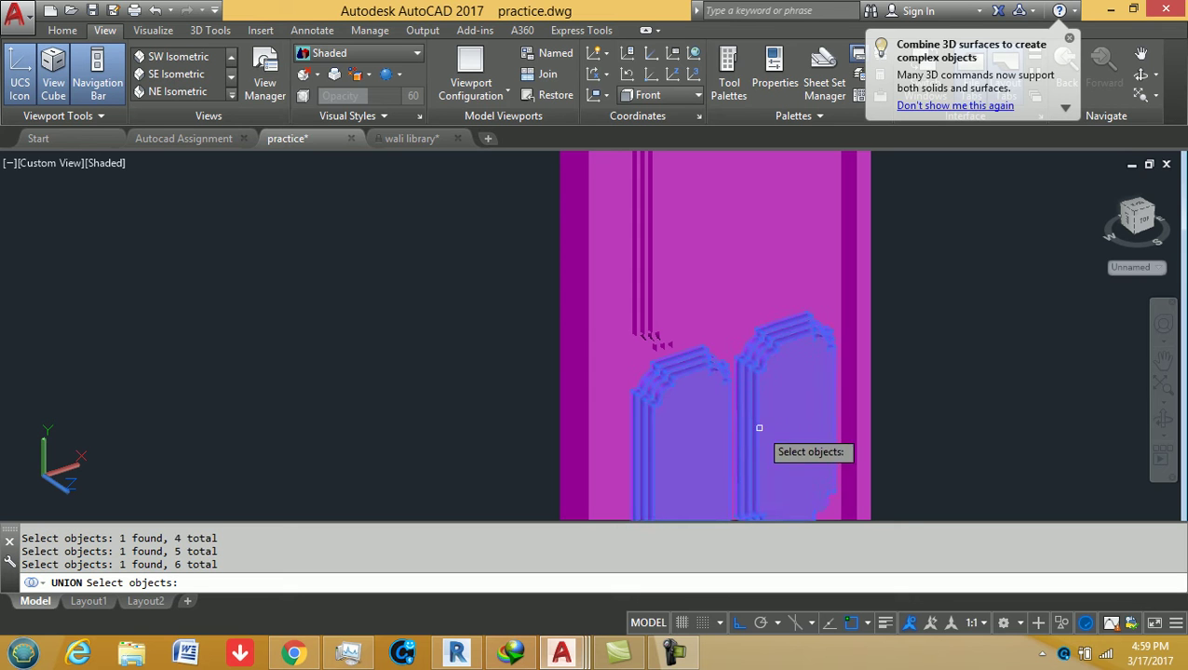
{"action": "left_click", "coordinate": [641, 322]}
{"action": "left_click", "coordinate": [653, 324]}
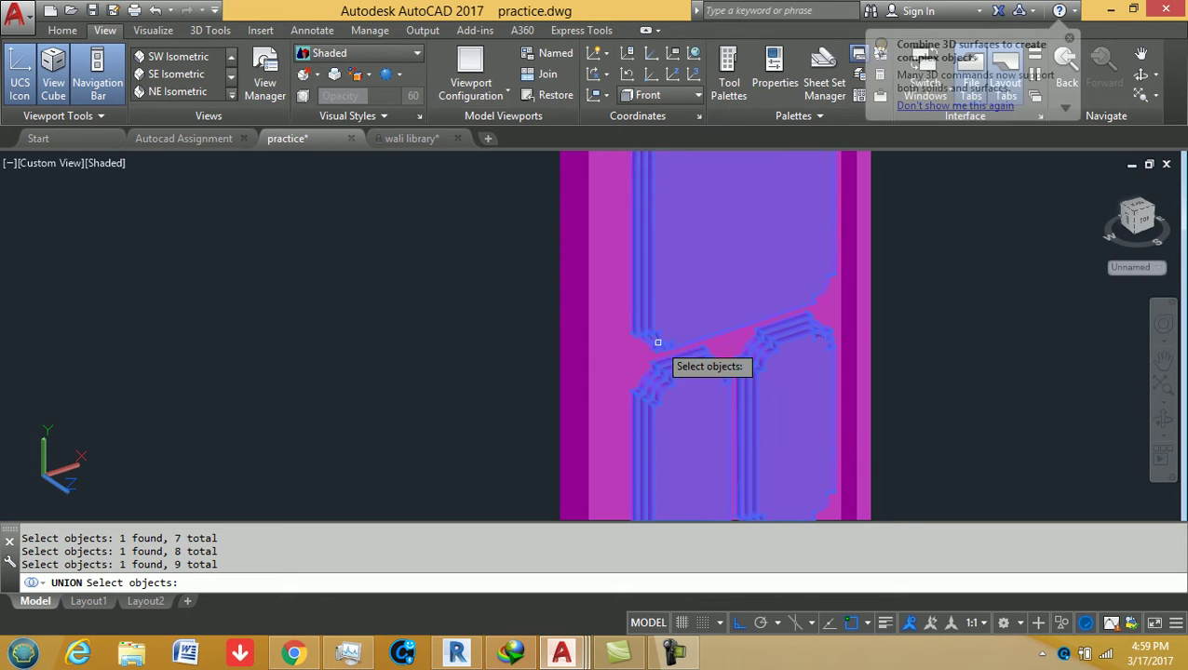
{"action": "key", "text": "Return"}
- Nudge the merged door into place with two small grip moves
{"action": "left_click", "coordinate": [645, 342]}
{"action": "scroll", "coordinate": [624, 335], "scroll_direction": "down", "scroll_amount": 5}
{"action": "scroll", "coordinate": [650, 356], "scroll_direction": "up", "scroll_amount": 3}
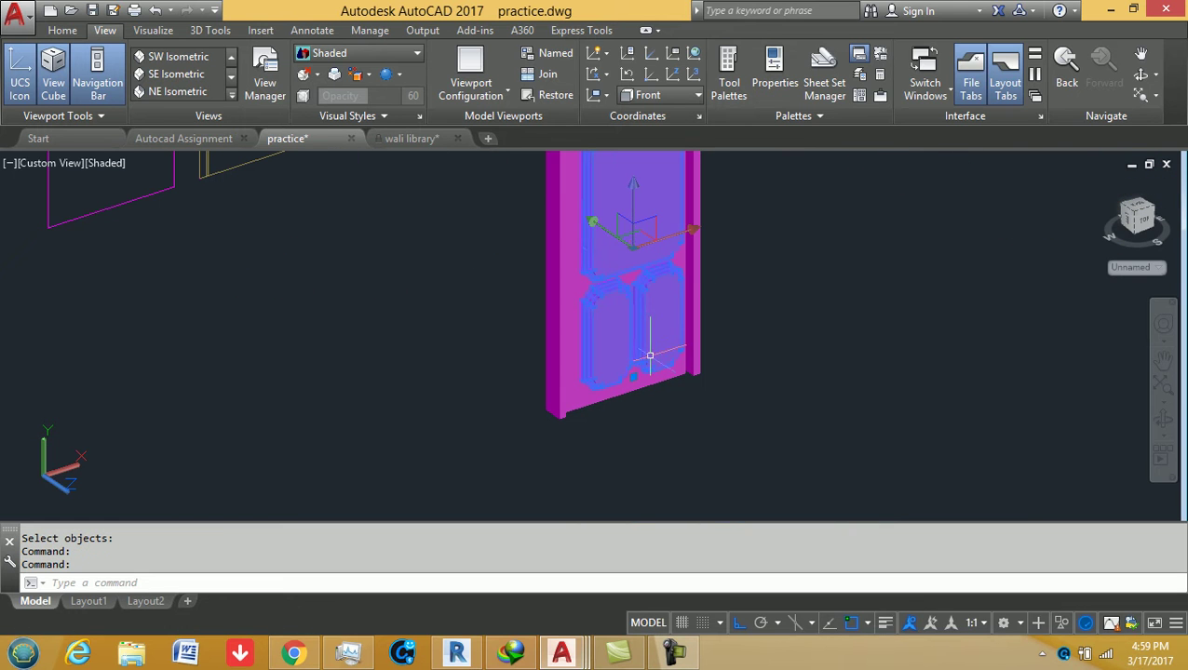
{"action": "left_click", "coordinate": [636, 240]}
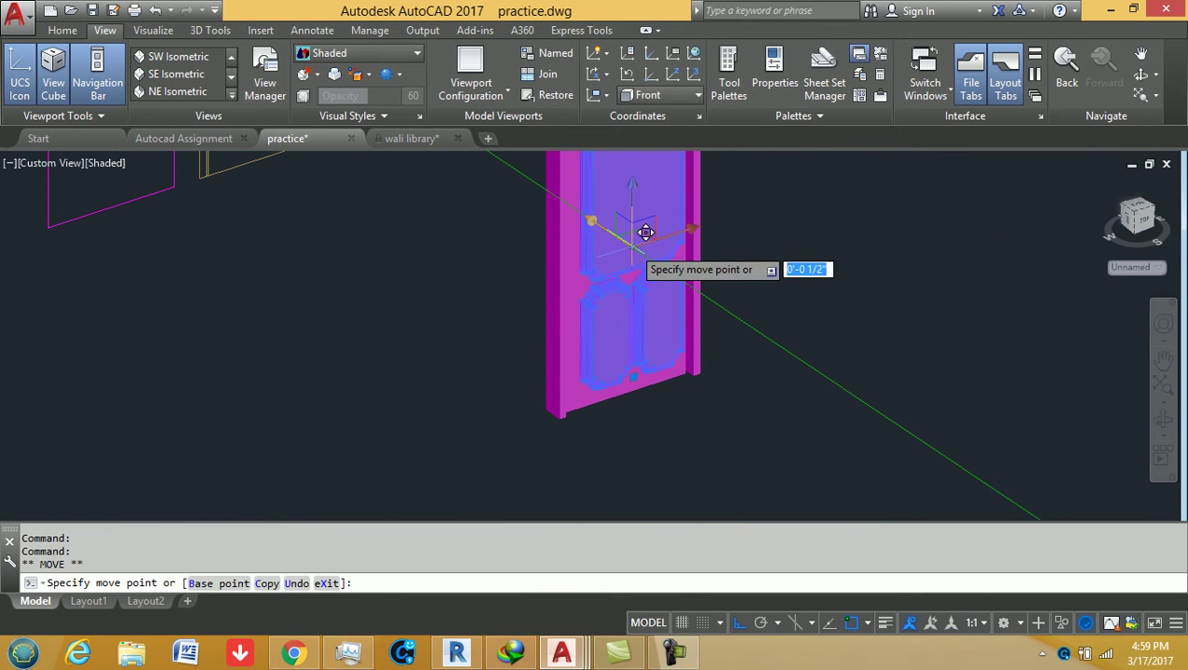
{"action": "scroll", "coordinate": [619, 312], "scroll_direction": "up", "scroll_amount": 2}
{"action": "scroll", "coordinate": [619, 315], "scroll_direction": "up", "scroll_amount": 2}
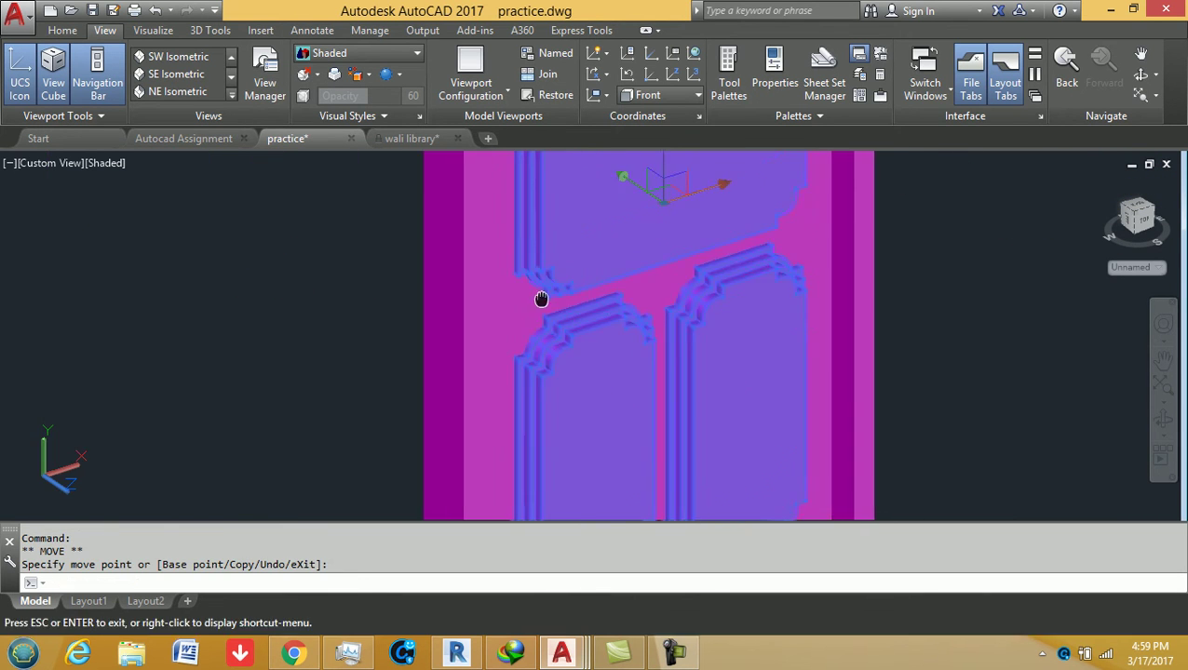
{"action": "left_click", "coordinate": [588, 280]}
{"action": "scroll", "coordinate": [589, 279], "scroll_direction": "up", "scroll_amount": 3}
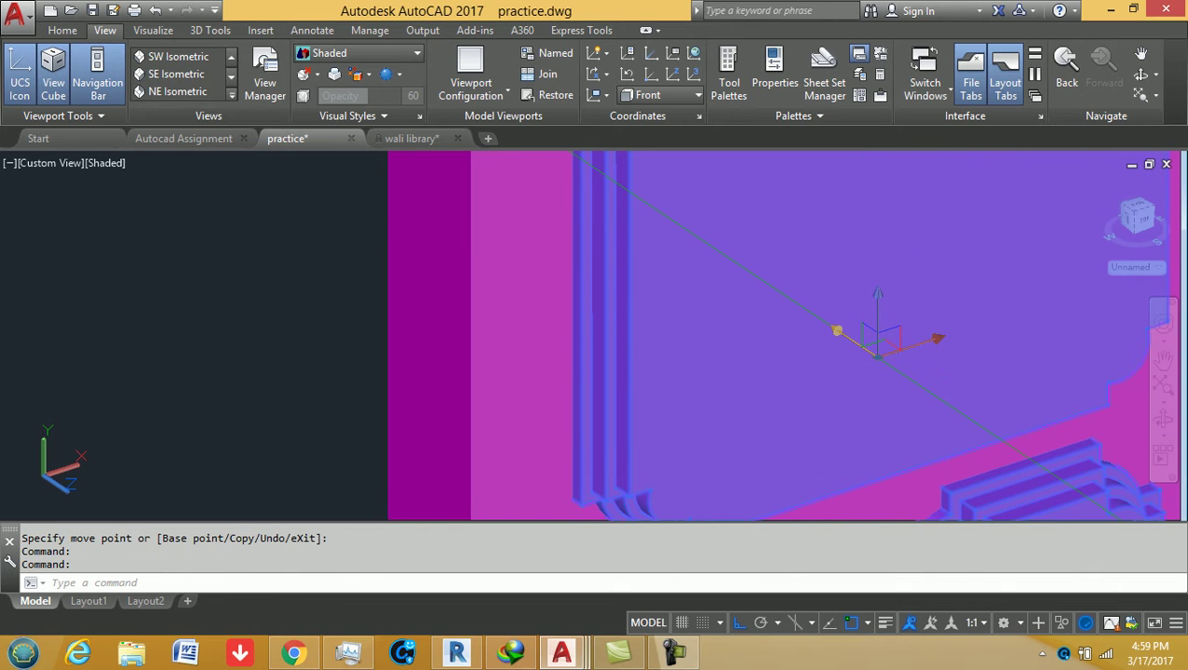
{"action": "left_click", "coordinate": [889, 344]}
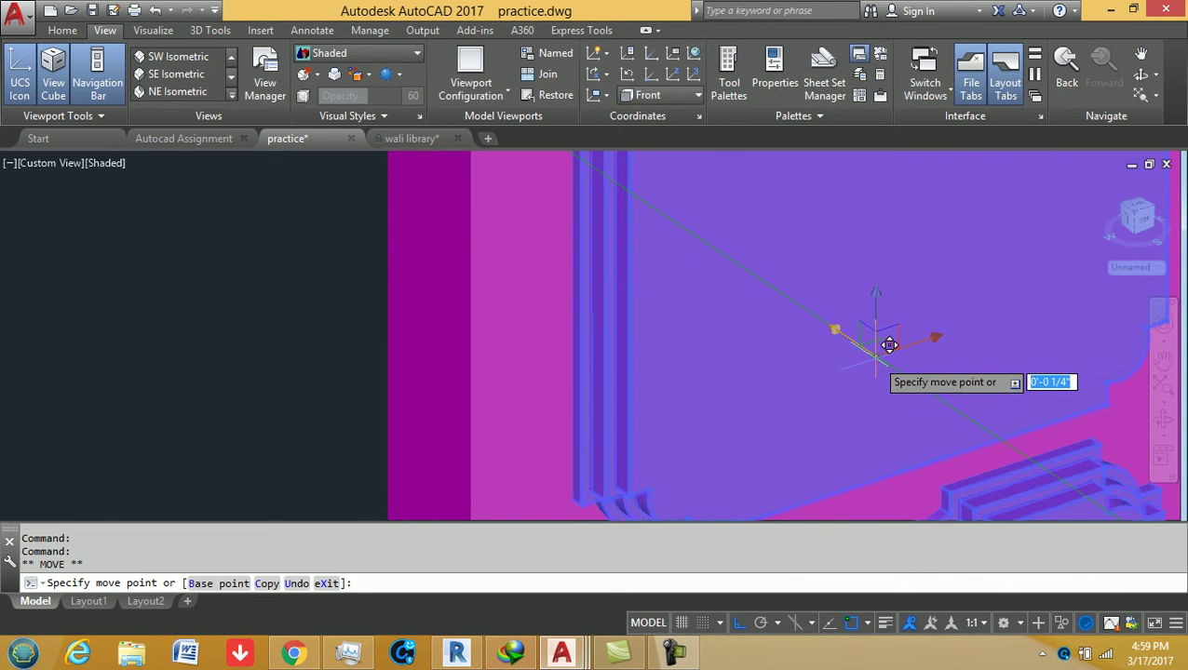
{"action": "left_click", "coordinate": [889, 344]}
{"action": "scroll", "coordinate": [742, 417], "scroll_direction": "down", "scroll_amount": 3}
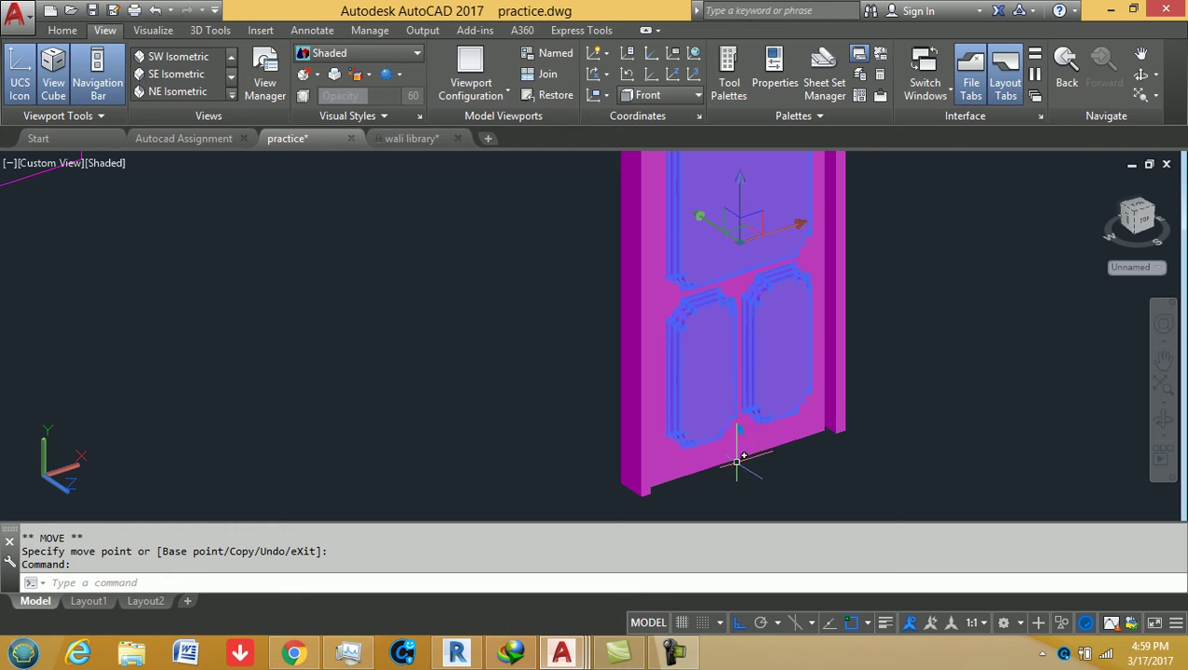
{"action": "key", "text": "Escape"}
{"action": "scroll", "coordinate": [729, 437], "scroll_direction": "down", "scroll_amount": 2}
{"action": "scroll", "coordinate": [610, 448], "scroll_direction": "down", "scroll_amount": 2}
{"action": "scroll", "coordinate": [586, 374], "scroll_direction": "up", "scroll_amount": 2}
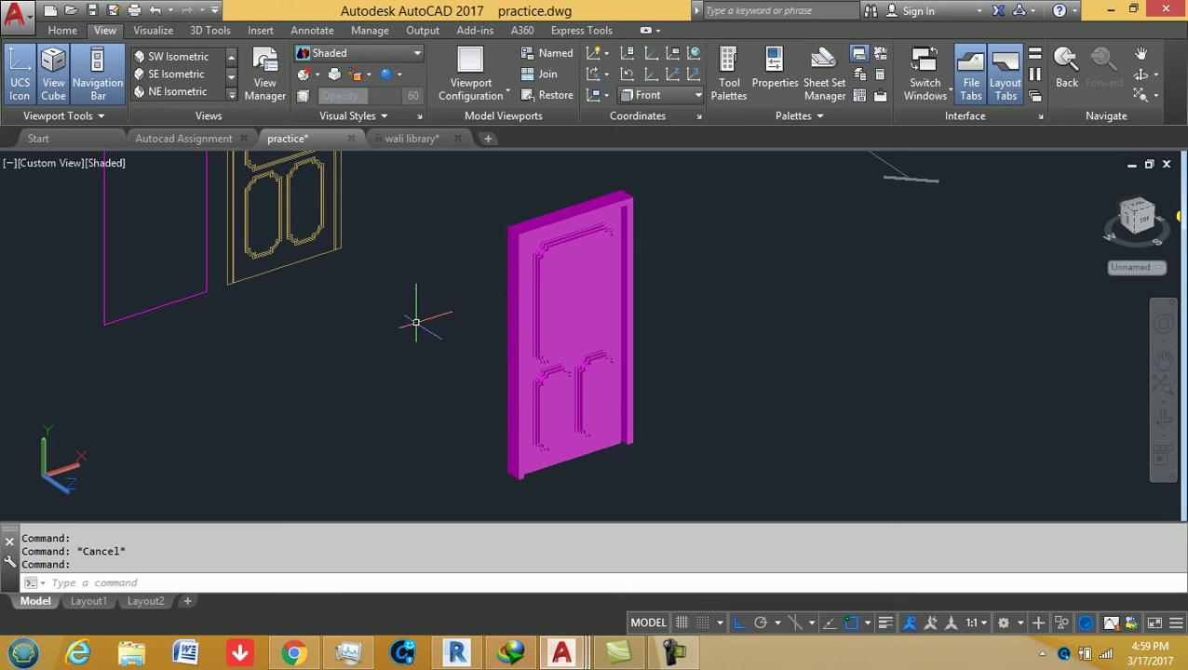
- Open the Materials Browser from the Visualize tab and position it over the drawing
{"action": "left_click", "coordinate": [211, 30]}
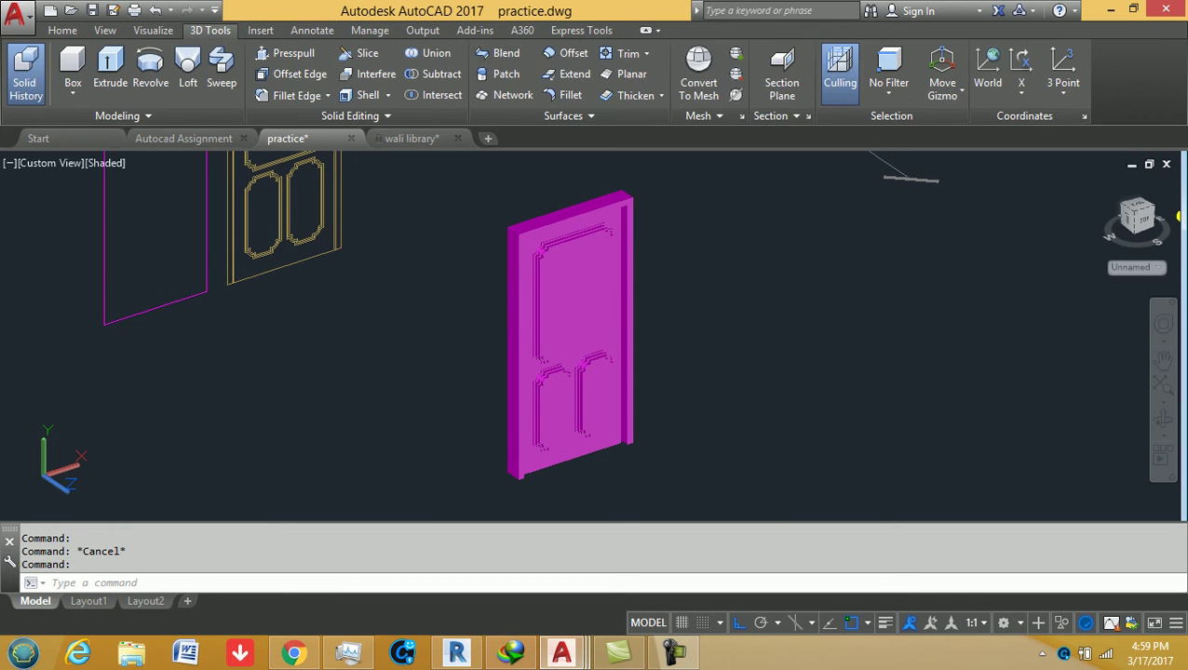
{"action": "left_click", "coordinate": [153, 30]}
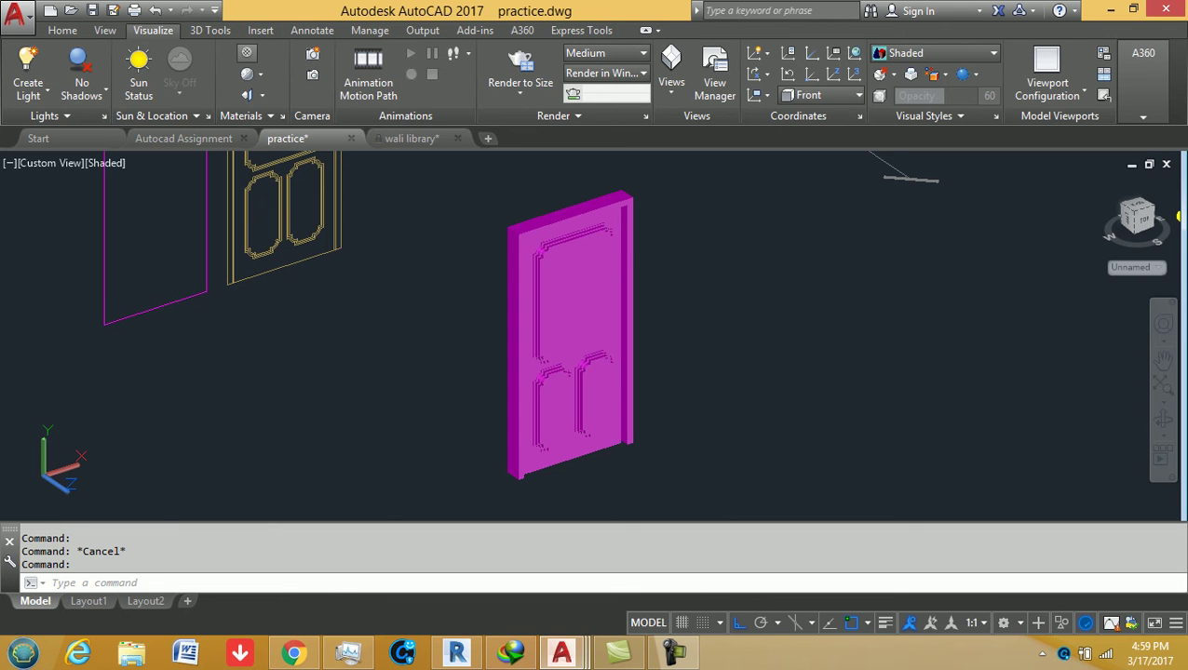
{"action": "left_click", "coordinate": [246, 53]}
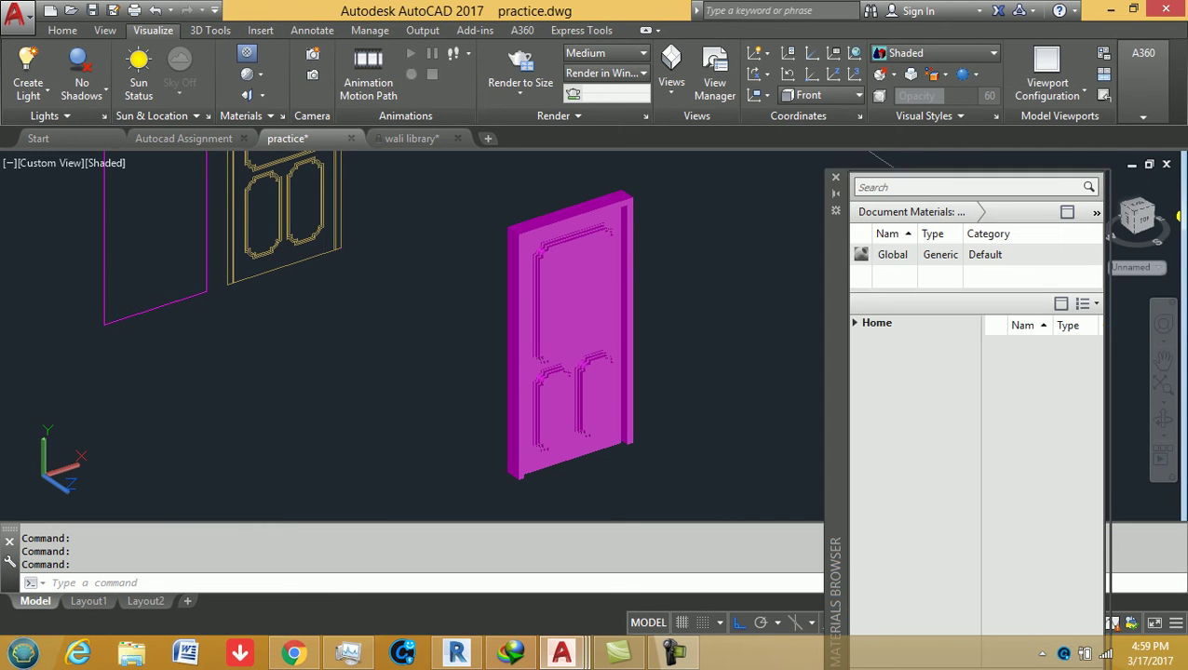
{"action": "left_click_drag", "start_coordinate": [633, 279], "coordinate": [603, 228]}
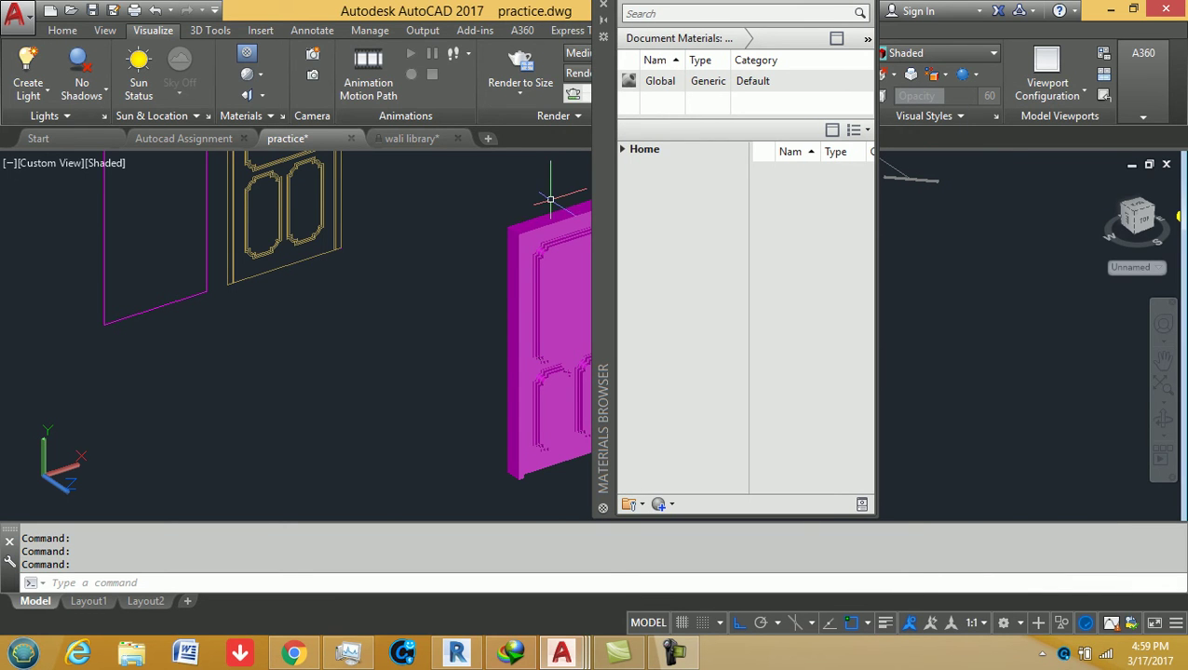
{"action": "key", "text": "F10"}
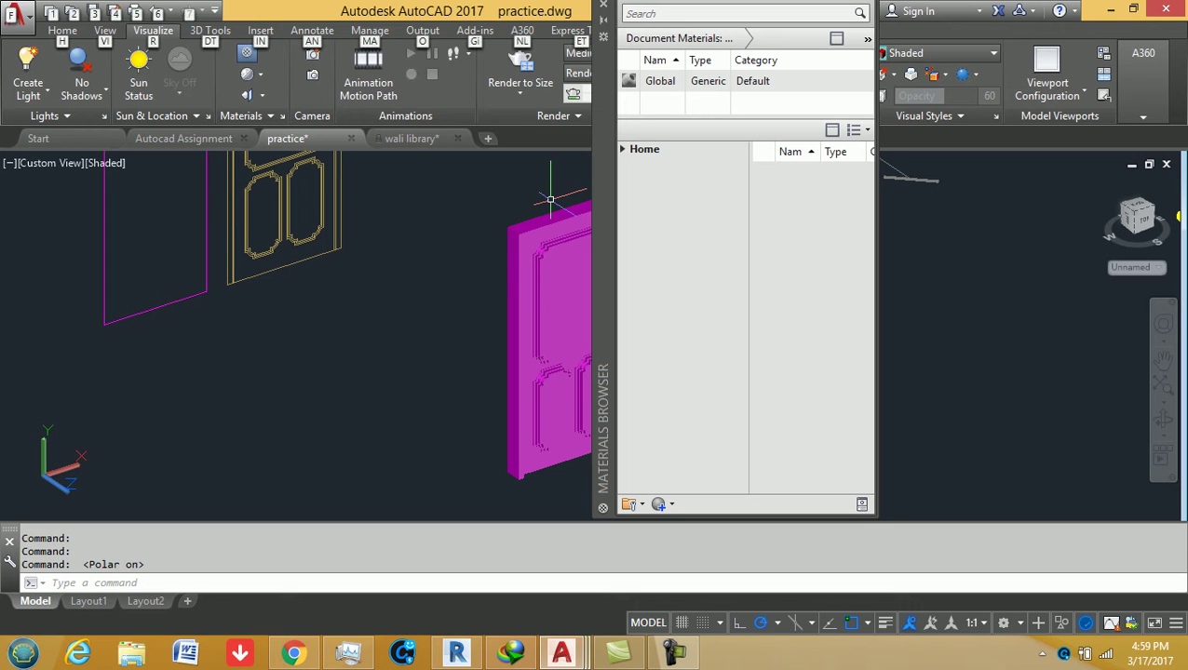
{"action": "key", "text": "Escape"}
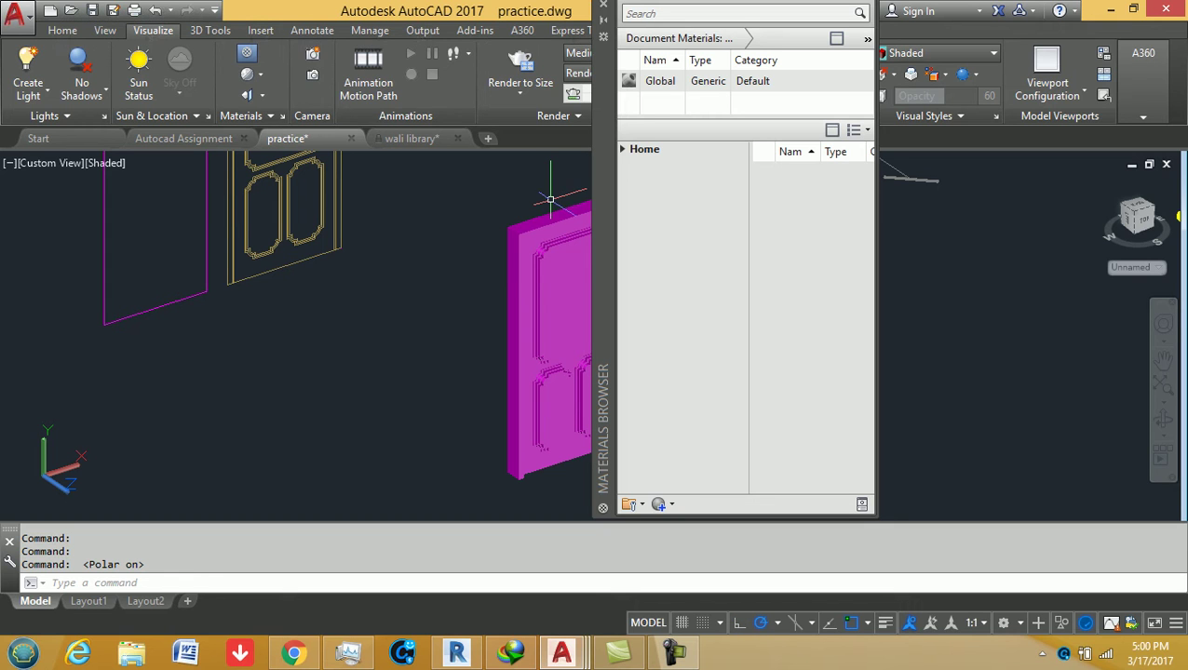
- Widen the browser and navigate to Autodesk Library > Wood > Panels
{"action": "left_click", "coordinate": [622, 149]}
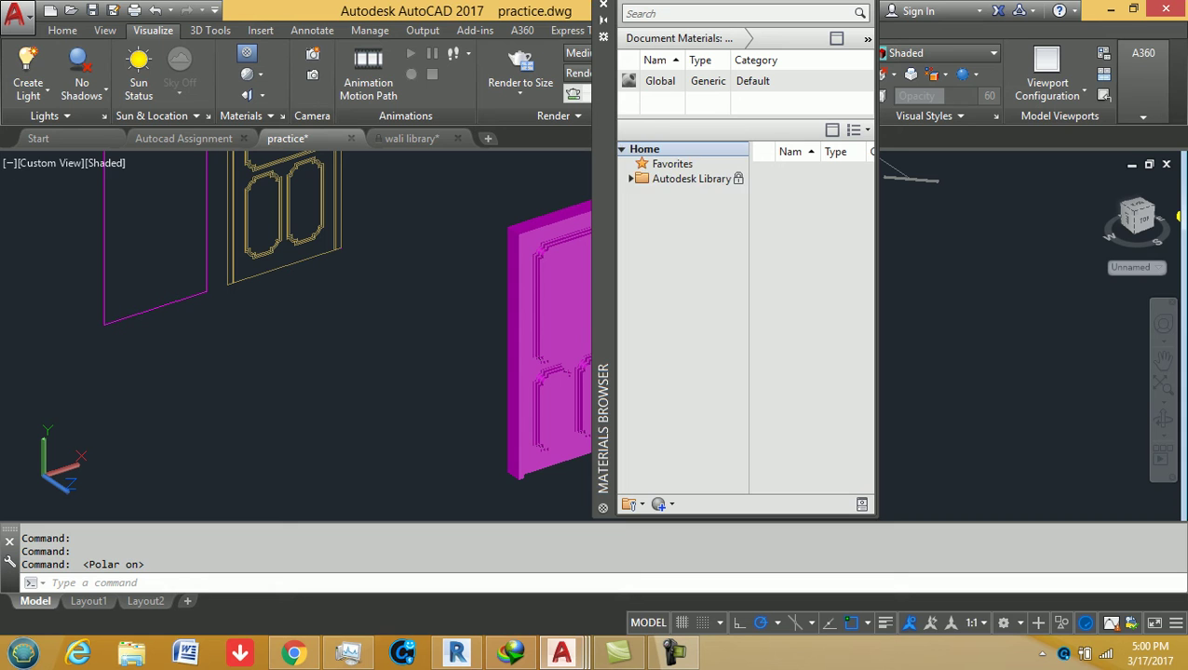
{"action": "left_click", "coordinate": [691, 179]}
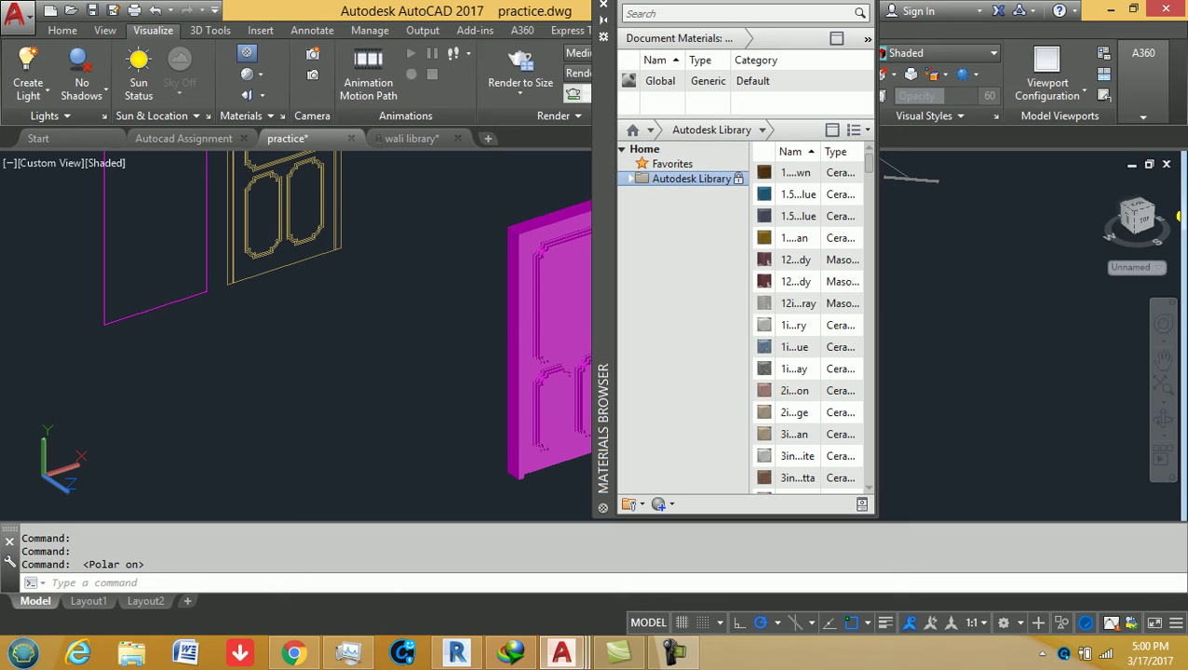
{"action": "left_click_drag", "start_coordinate": [875, 419], "coordinate": [974, 433]}
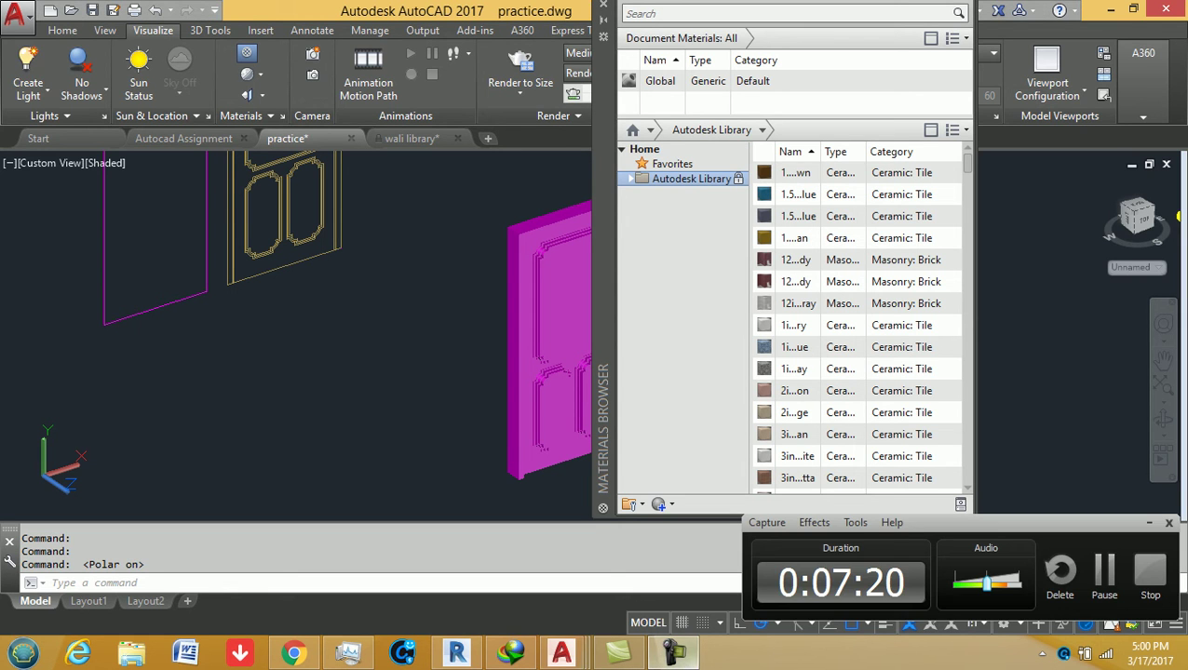
{"action": "scroll", "coordinate": [857, 326], "scroll_direction": "down", "scroll_amount": 1}
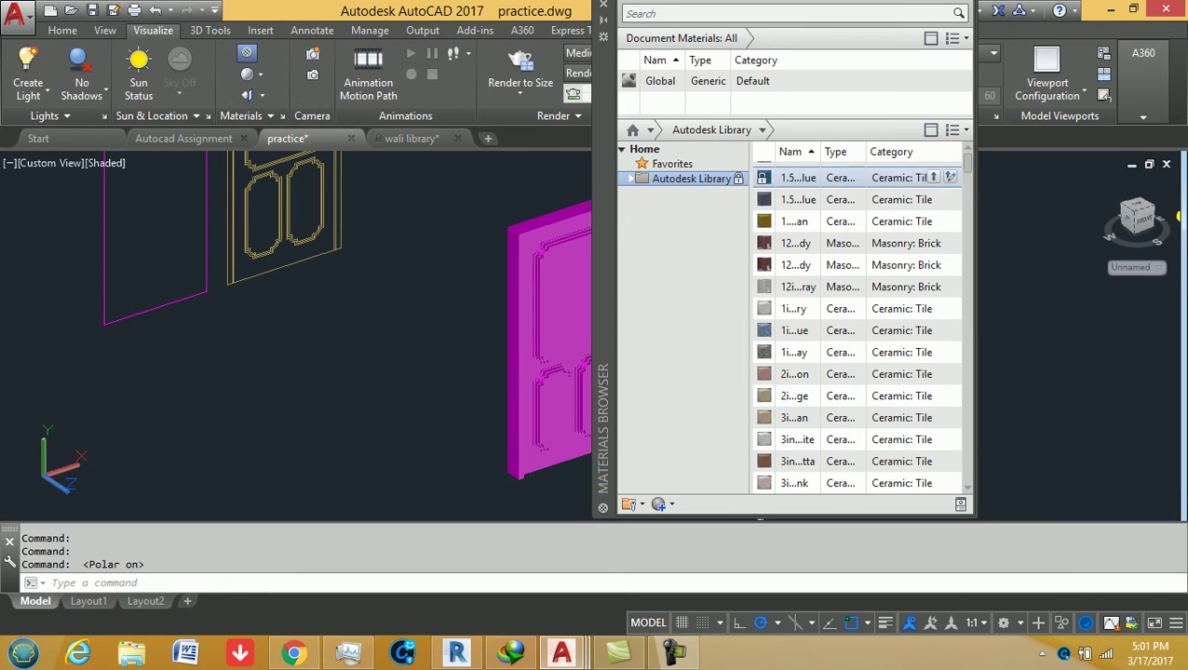
{"action": "scroll", "coordinate": [837, 182], "scroll_direction": "up", "scroll_amount": 1}
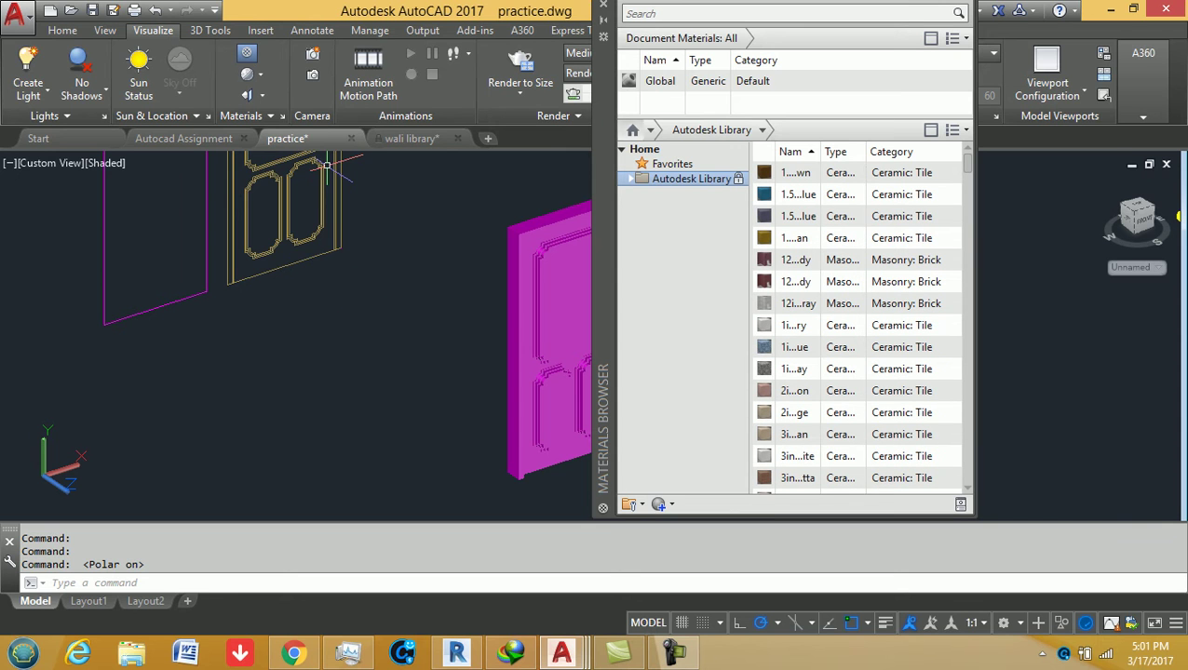
{"action": "left_click", "coordinate": [632, 178]}
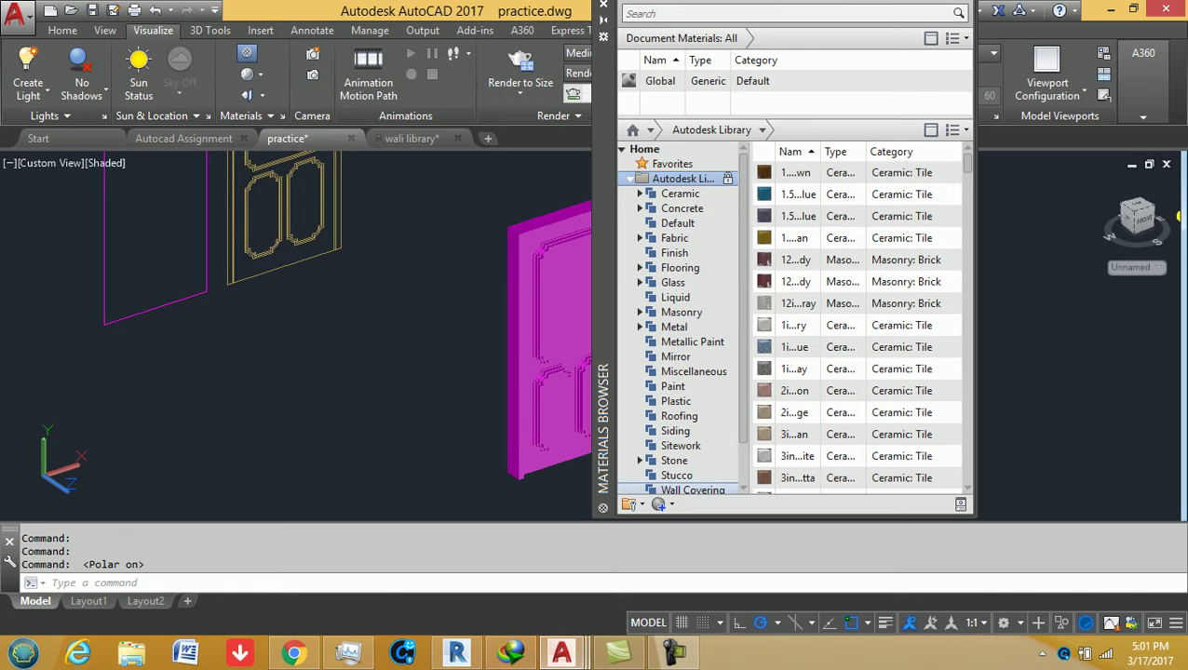
{"action": "scroll", "coordinate": [680, 317], "scroll_direction": "down", "scroll_amount": 1}
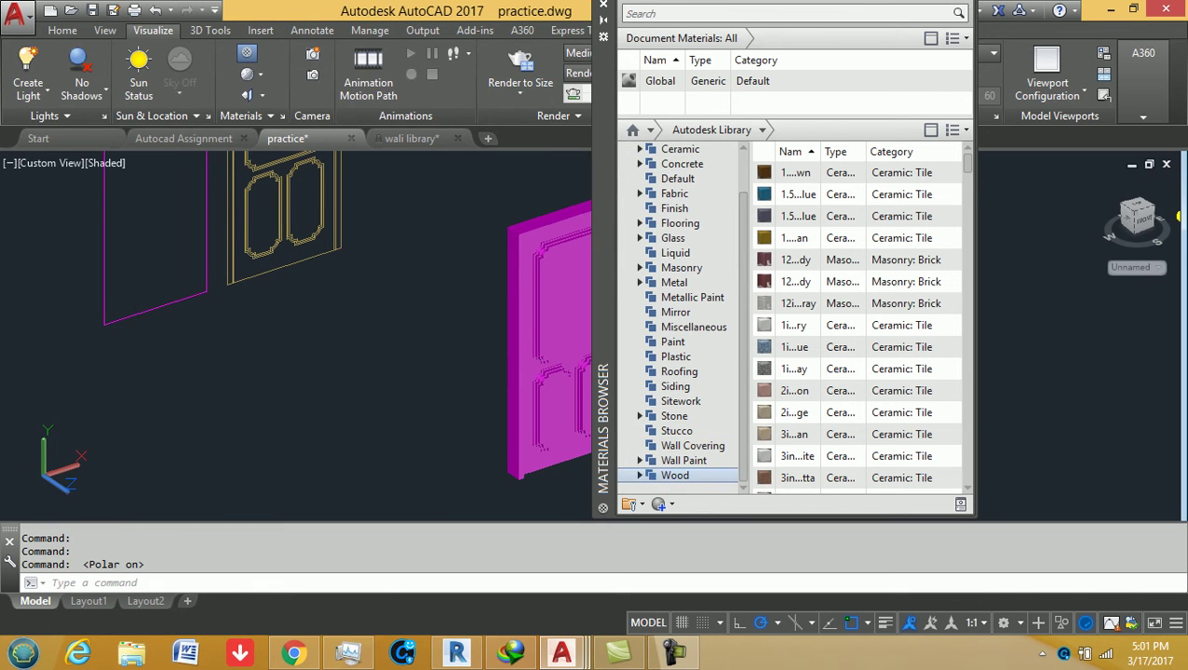
{"action": "left_click", "coordinate": [675, 475]}
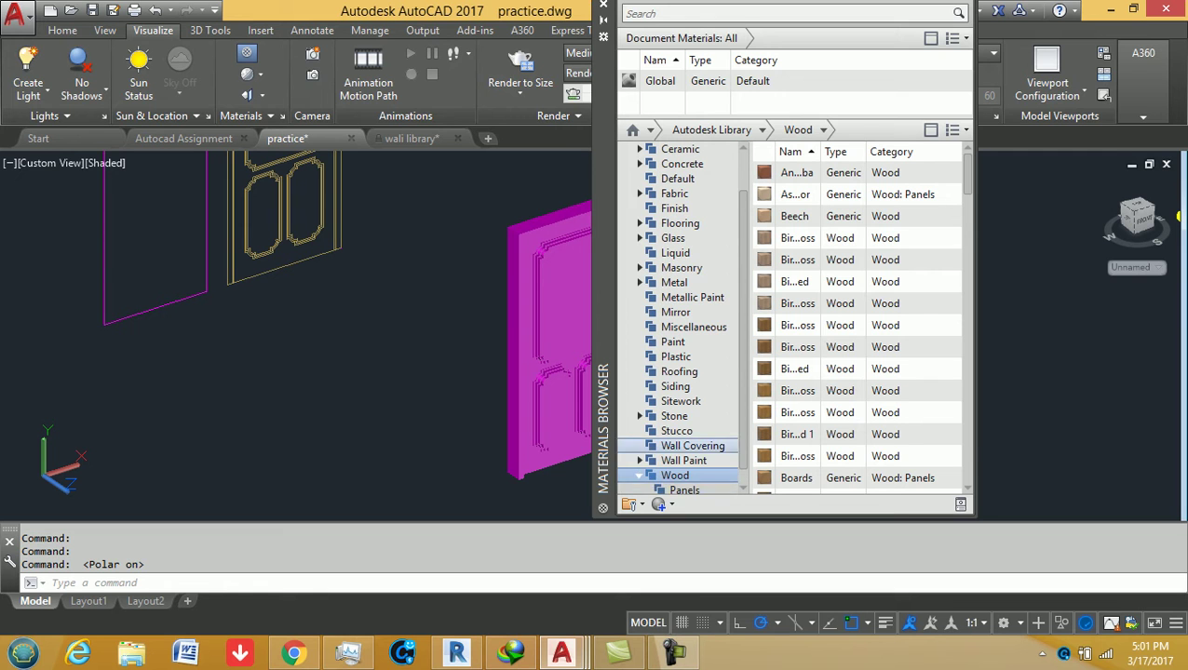
{"action": "scroll", "coordinate": [692, 446], "scroll_direction": "down", "scroll_amount": 1}
{"action": "left_click", "coordinate": [684, 476]}
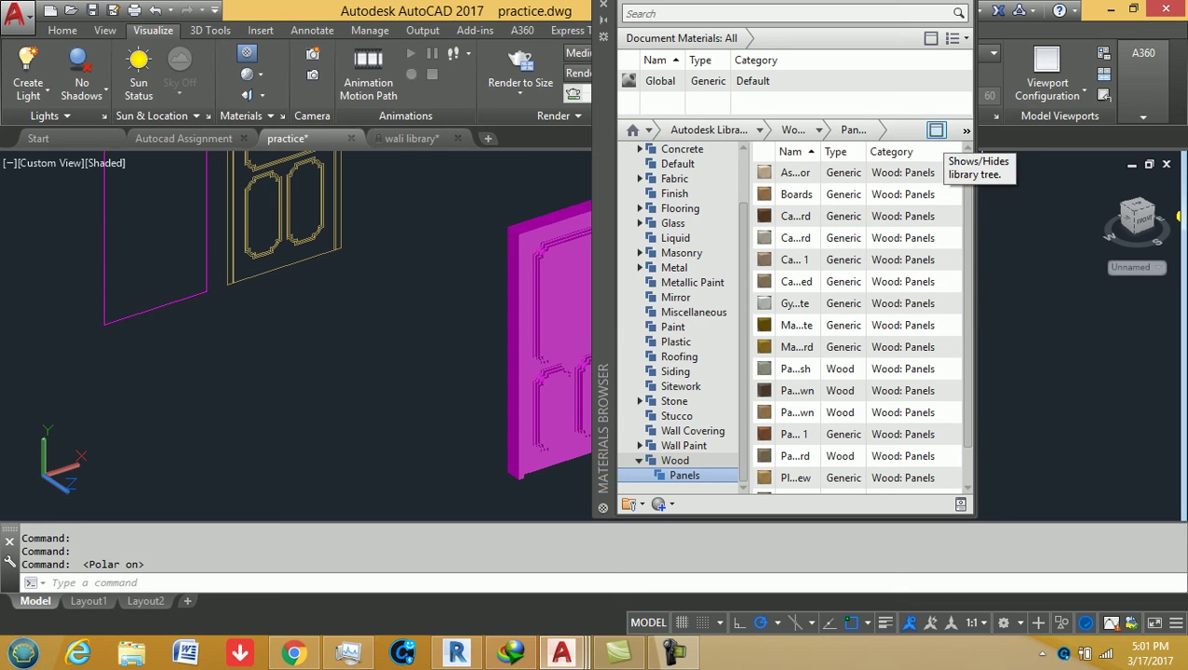
- Set the material list Thumbnail Size to 64x64
{"action": "left_click", "coordinate": [935, 129]}
{"action": "left_click", "coordinate": [935, 129]}
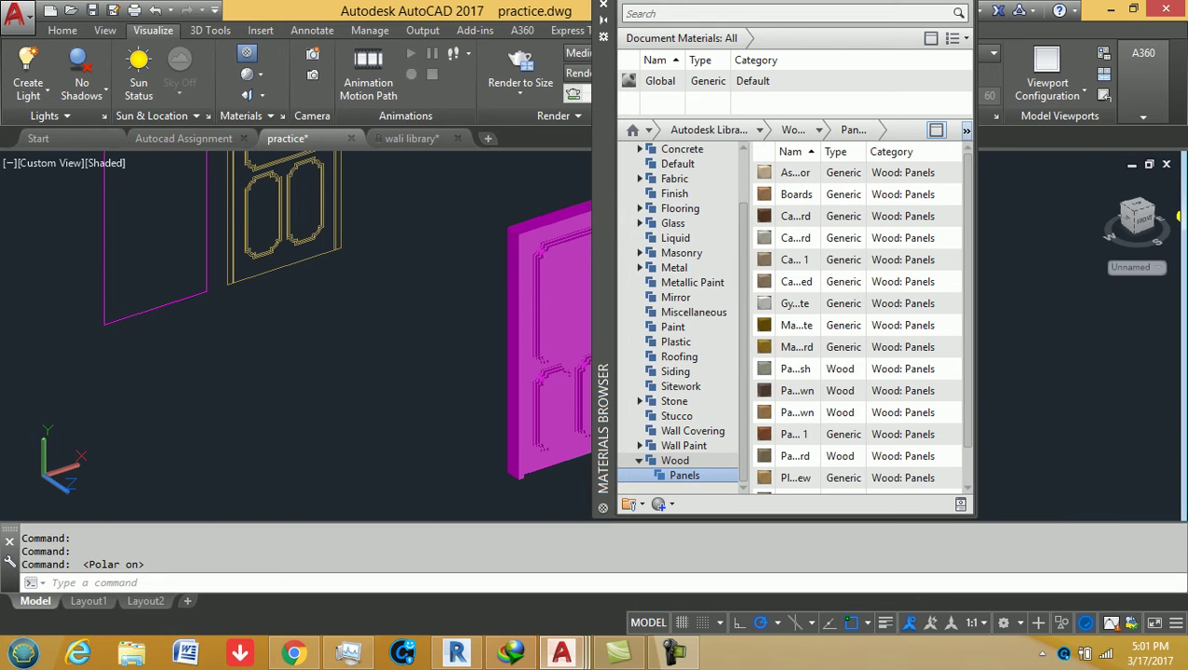
{"action": "left_click", "coordinate": [966, 130]}
{"action": "left_click", "coordinate": [973, 150]}
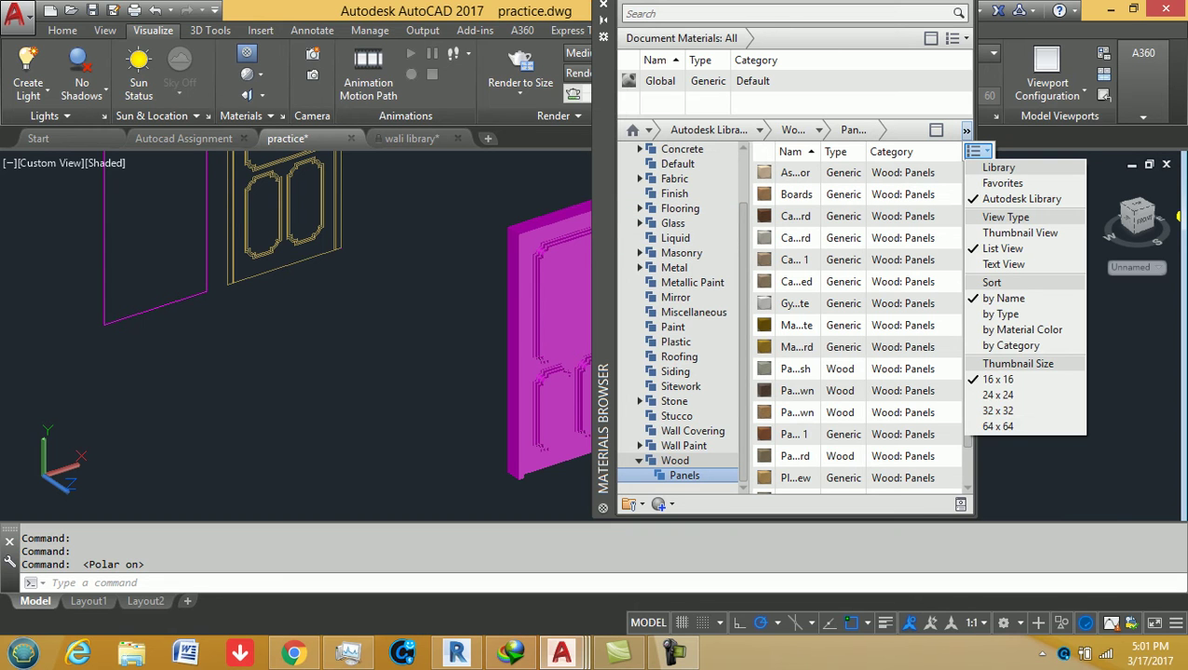
{"action": "left_click", "coordinate": [998, 427]}
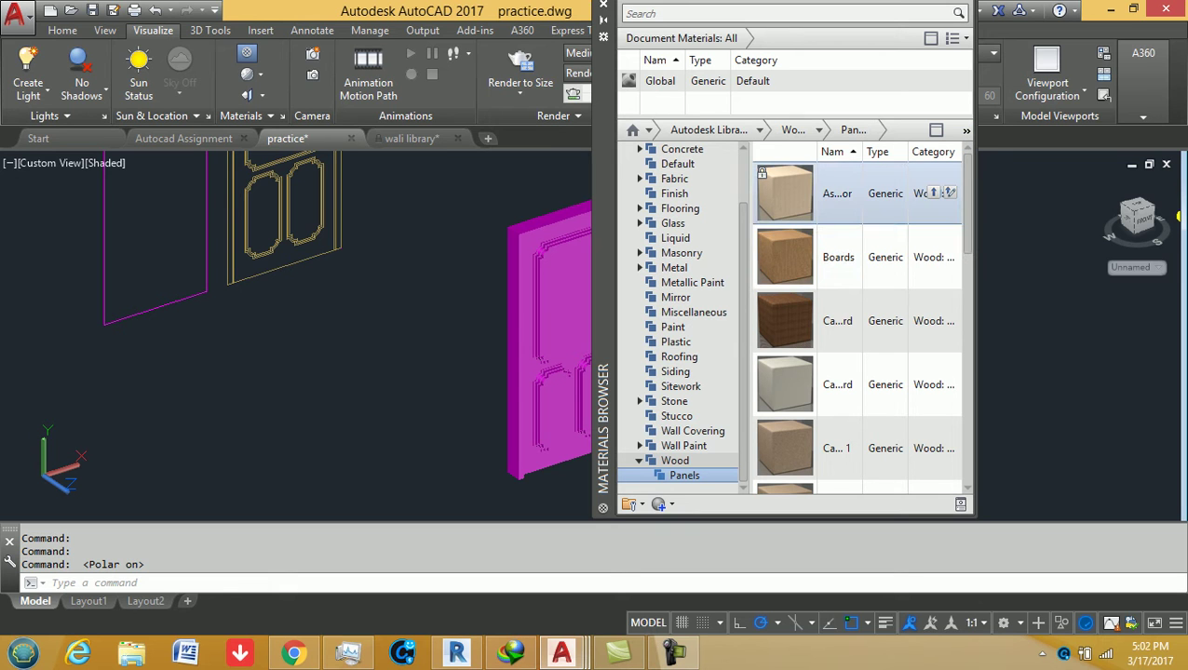
- Add the Boards and another Wood: Panels material to the drawing's materials
{"action": "left_click", "coordinate": [933, 192]}
{"action": "scroll", "coordinate": [856, 316], "scroll_direction": "down", "scroll_amount": 2}
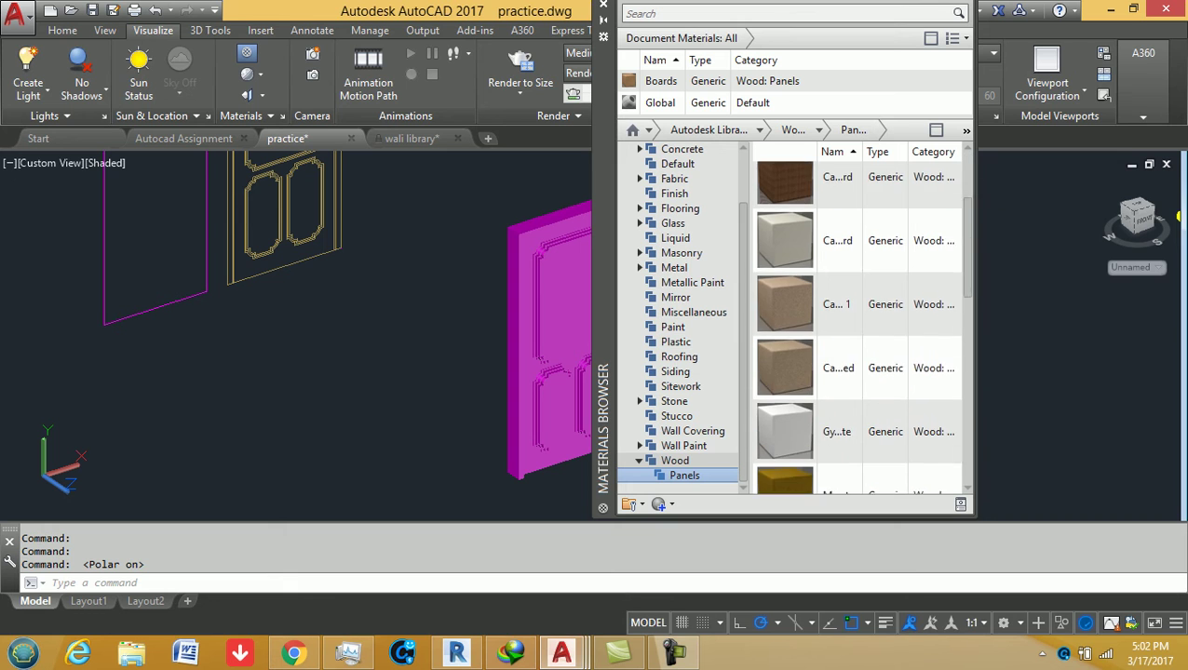
{"action": "scroll", "coordinate": [856, 391], "scroll_direction": "down", "scroll_amount": 3}
{"action": "scroll", "coordinate": [857, 391], "scroll_direction": "down", "scroll_amount": 3}
{"action": "scroll", "coordinate": [857, 391], "scroll_direction": "down", "scroll_amount": 2}
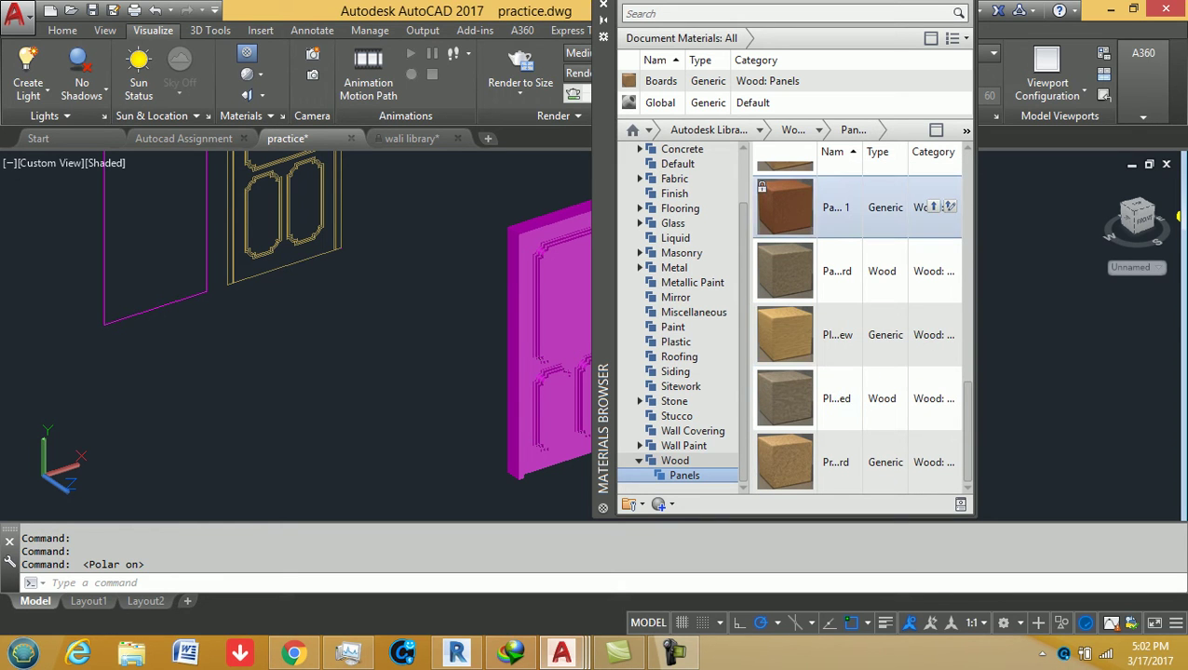
{"action": "left_click", "coordinate": [934, 207]}
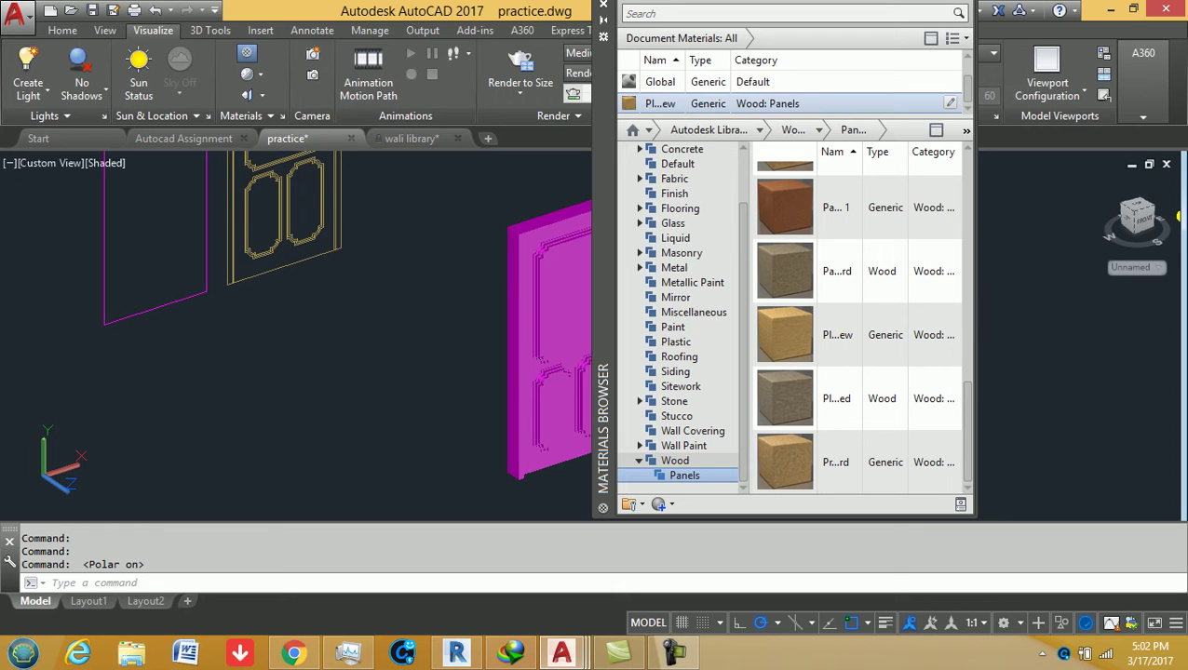
{"action": "scroll", "coordinate": [933, 256], "scroll_direction": "up", "scroll_amount": 1}
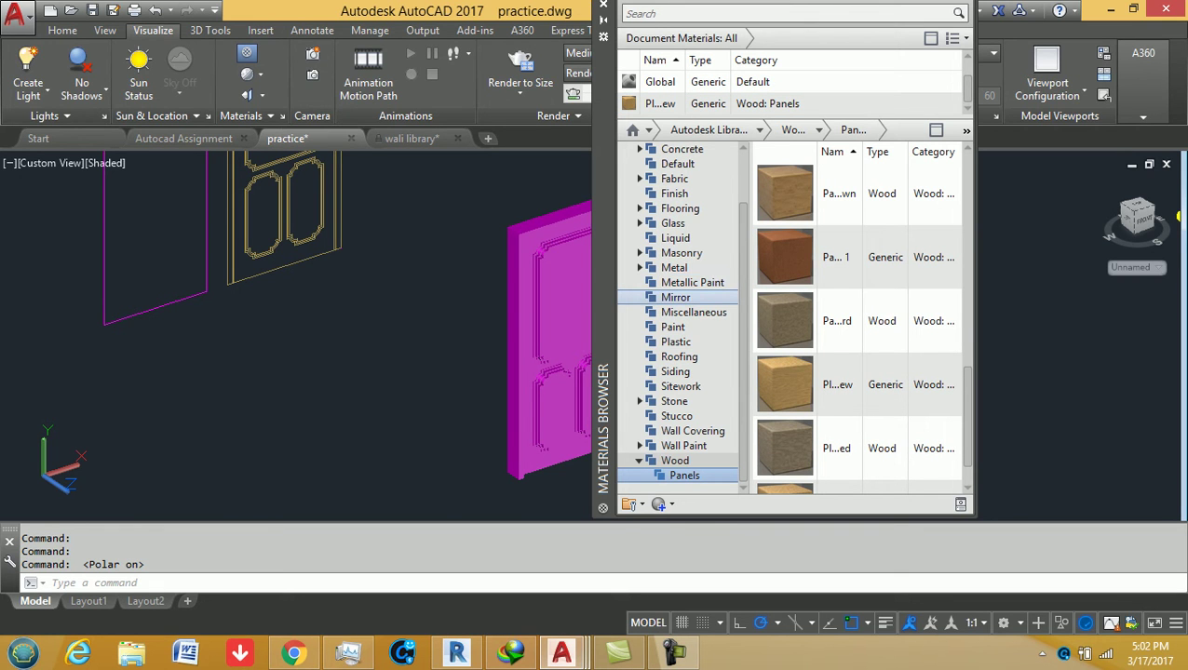
{"action": "mouse_move", "coordinate": [856, 207]}
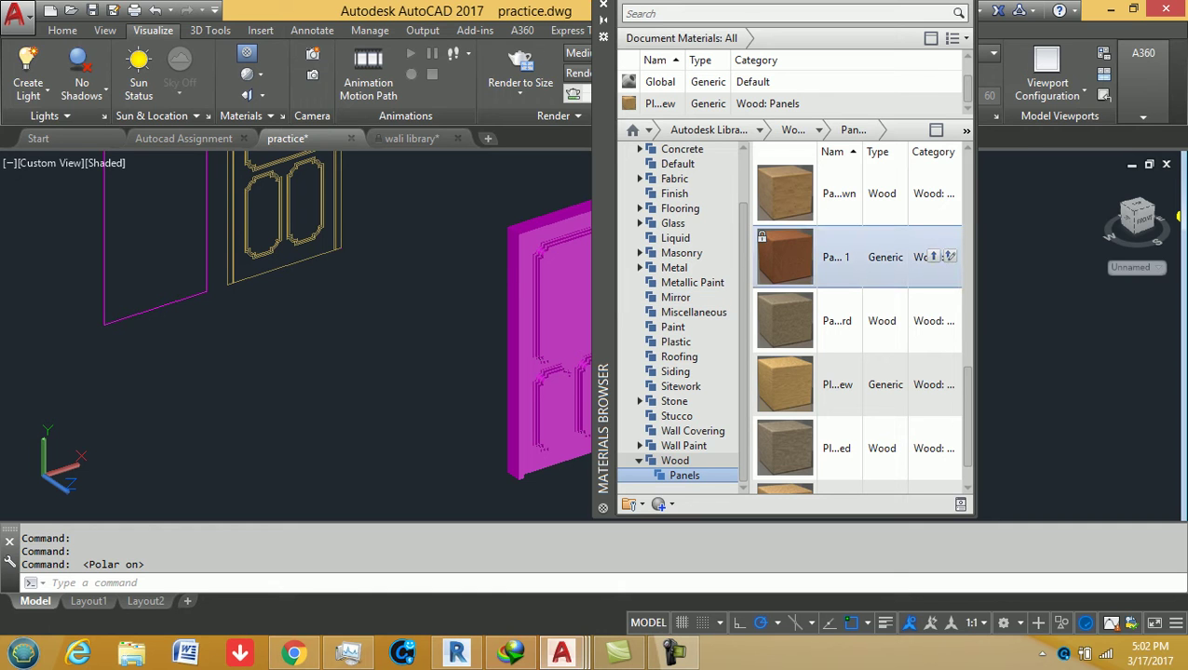
{"action": "left_click", "coordinate": [949, 257]}
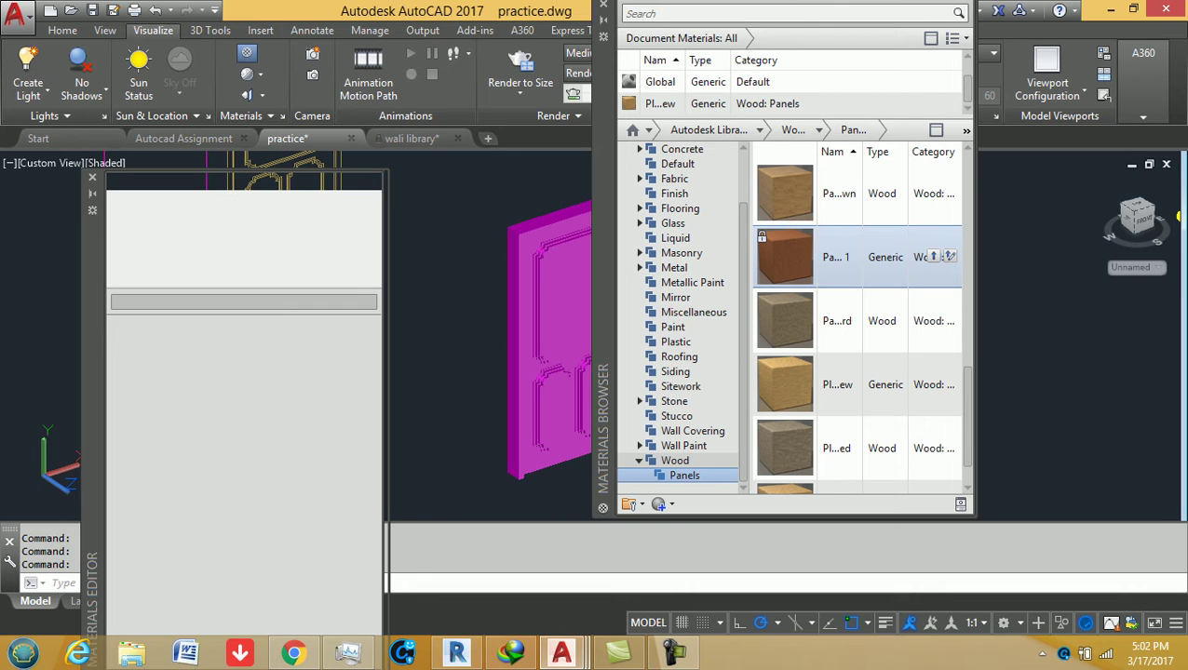
{"action": "key", "text": "F10"}
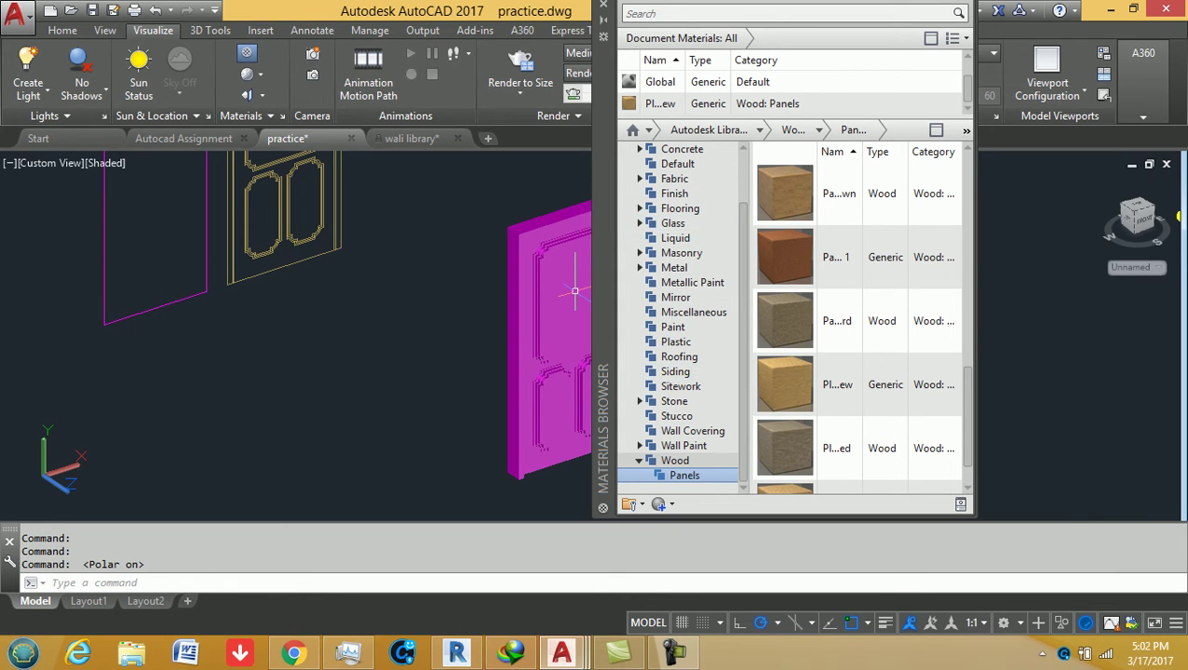
- Drag Metal: Fabricated into Document Materials and orbit the door to face forward
{"action": "scroll", "coordinate": [680, 317], "scroll_direction": "up", "scroll_amount": 3}
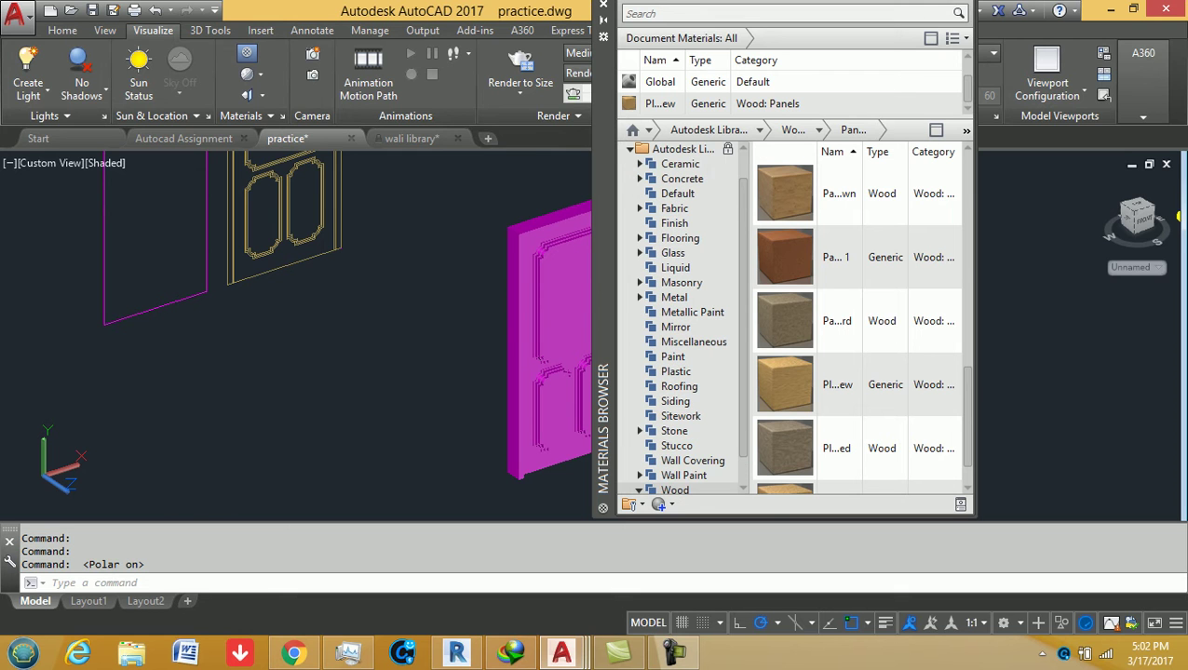
{"action": "left_click", "coordinate": [674, 297]}
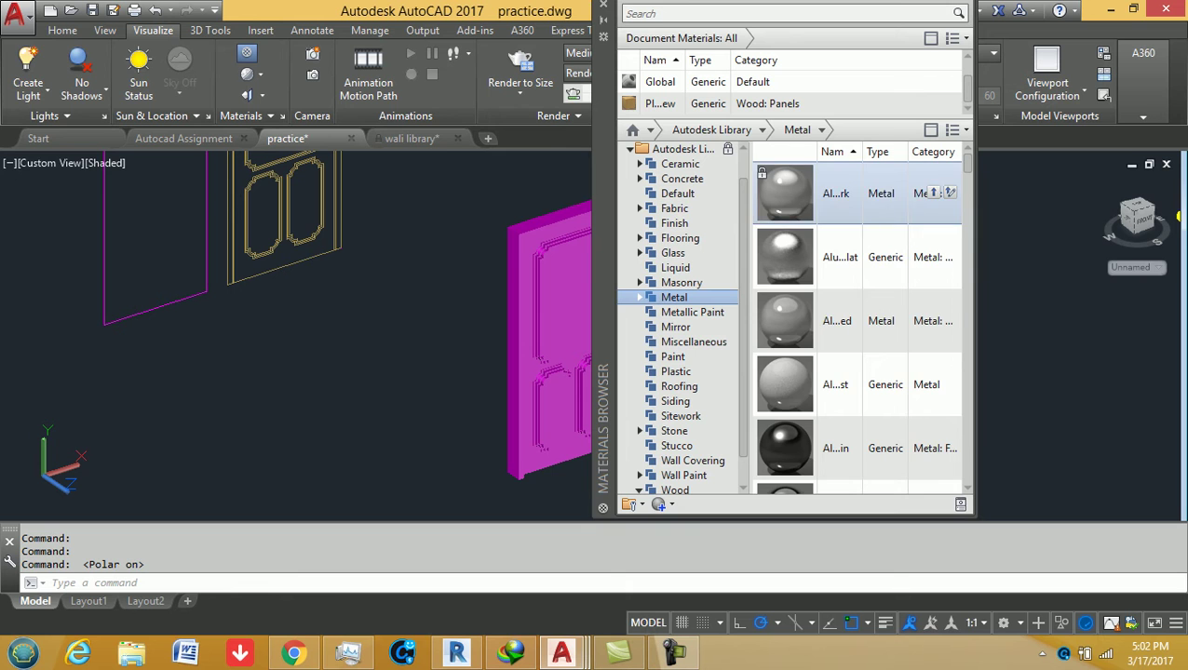
{"action": "scroll", "coordinate": [856, 279], "scroll_direction": "down", "scroll_amount": 2}
{"action": "scroll", "coordinate": [857, 280], "scroll_direction": "down", "scroll_amount": 2}
{"action": "scroll", "coordinate": [856, 326], "scroll_direction": "up", "scroll_amount": 1}
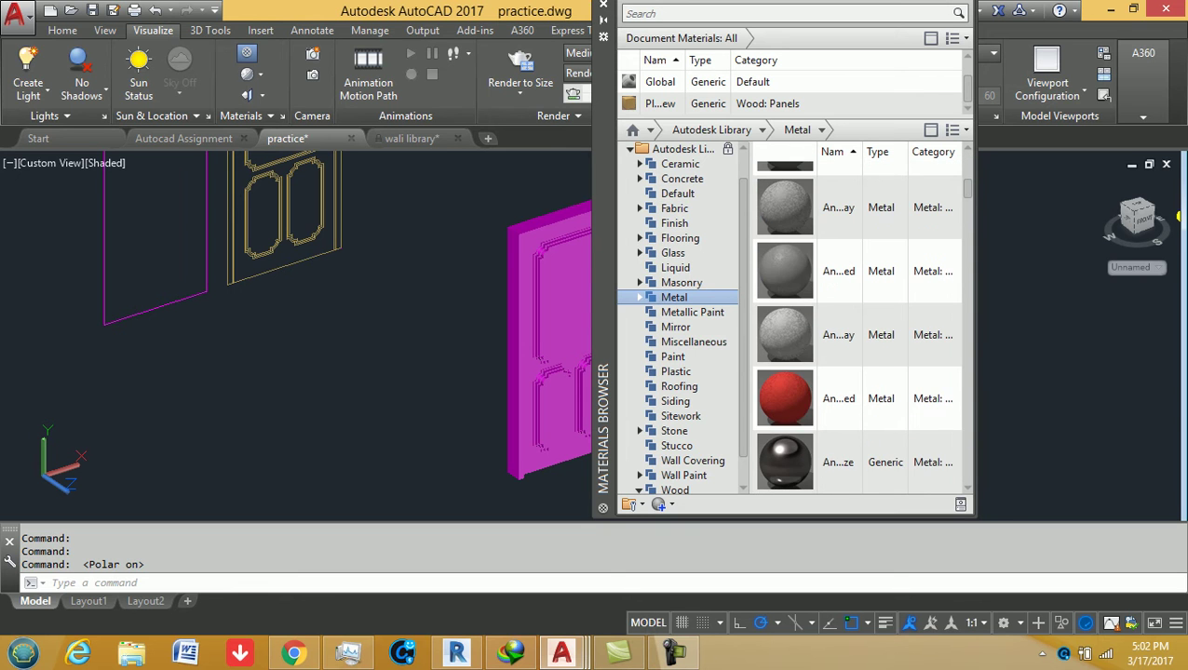
{"action": "scroll", "coordinate": [857, 325], "scroll_direction": "up", "scroll_amount": 1}
{"action": "scroll", "coordinate": [856, 325], "scroll_direction": "up", "scroll_amount": 1}
{"action": "scroll", "coordinate": [856, 326], "scroll_direction": "up", "scroll_amount": 1}
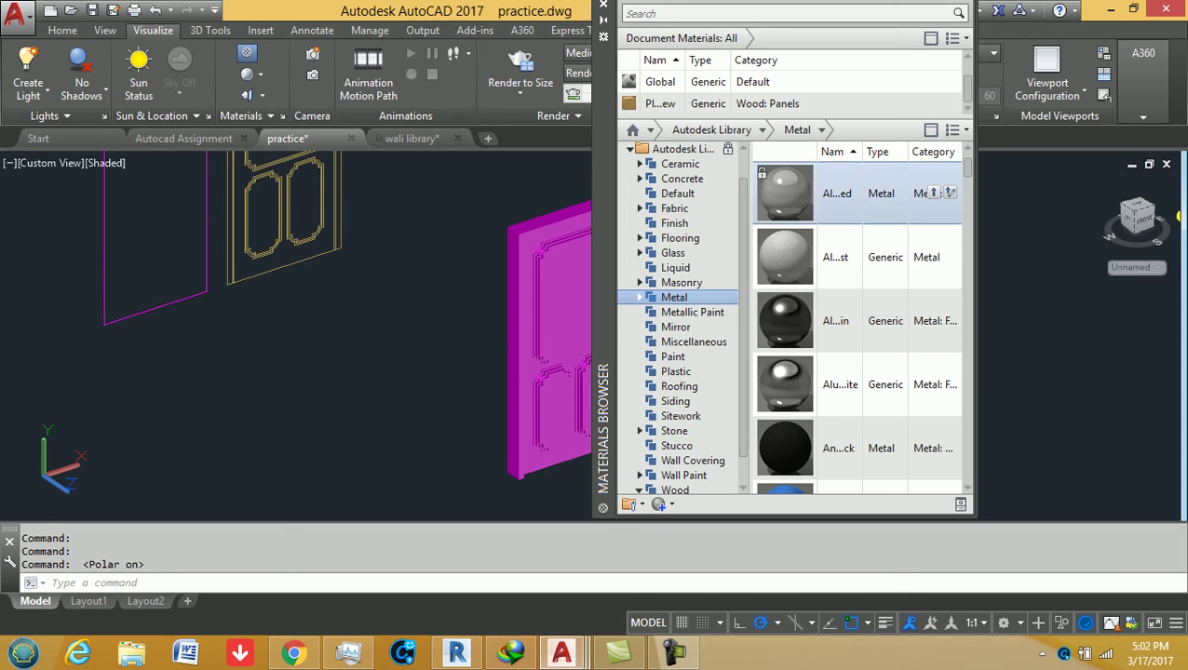
{"action": "left_click_drag", "start_coordinate": [785, 321], "coordinate": [708, 82]}
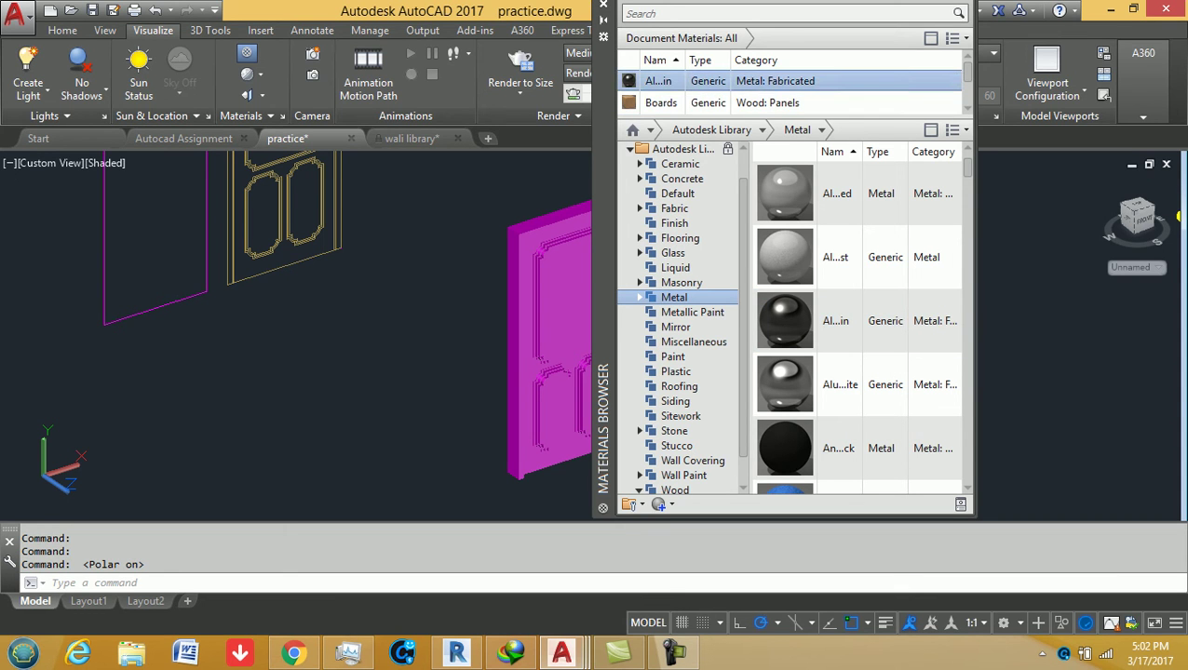
{"action": "mouse_move", "coordinate": [579, 407]}
{"action": "middle_mouse_down", "text": "shift"}
{"action": "mouse_move", "coordinate": [425, 318]}
{"action": "mouse_move", "coordinate": [512, 327]}
{"action": "middle_mouse_up", "text": "shift"}
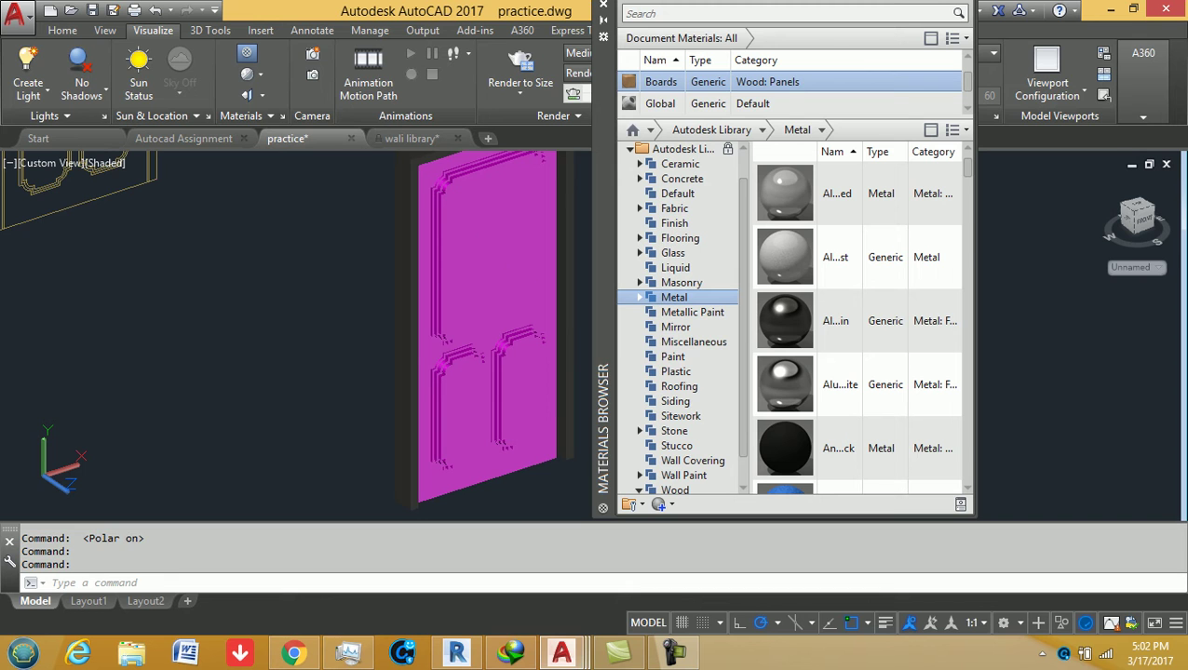
- Undo the Boards assignment and apply Plywood - New to the door's panelled leaf
{"action": "key", "text": "ctrl+z"}
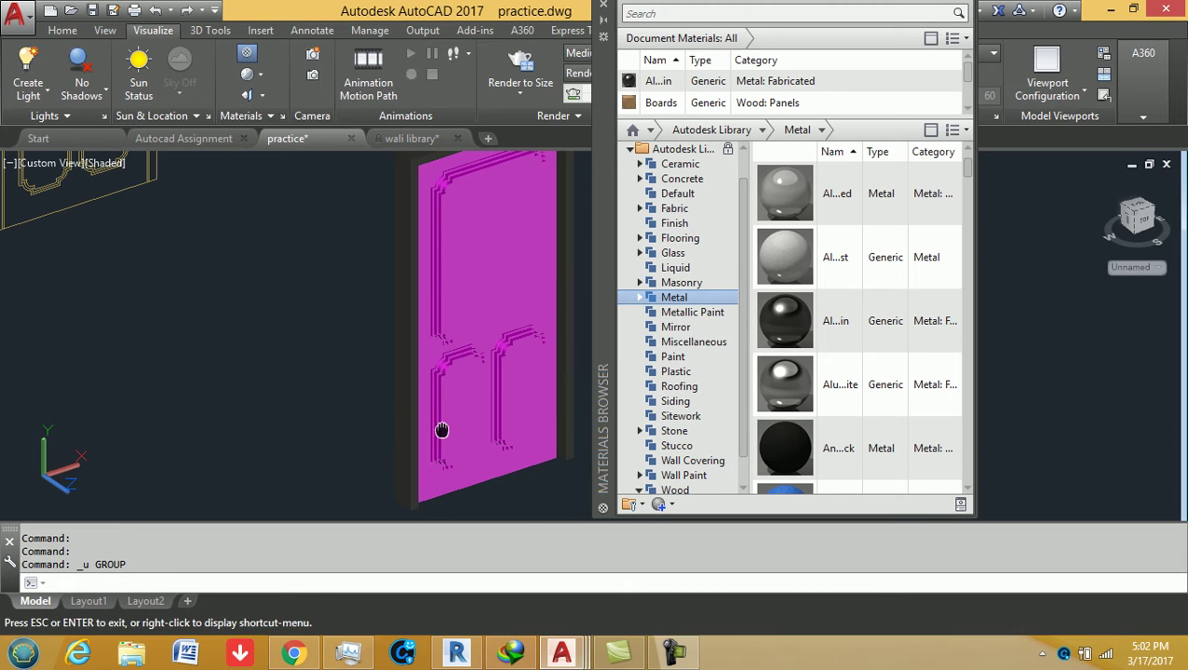
{"action": "middle_click_drag", "start_coordinate": [432, 503], "coordinate": [416, 429]}
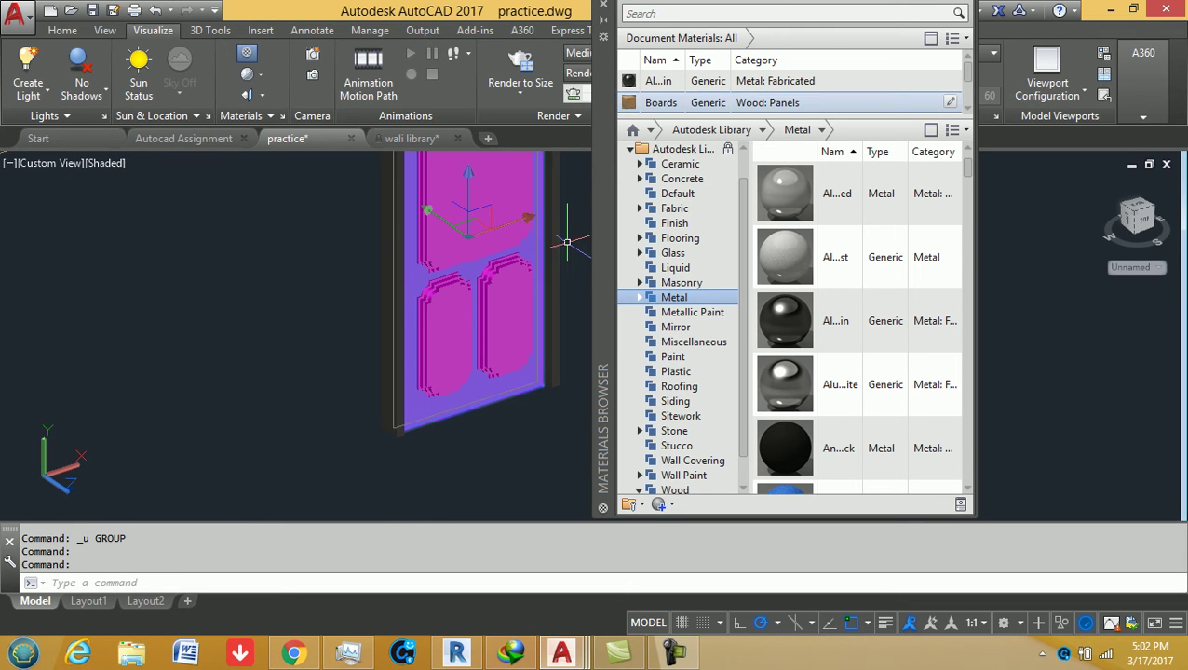
{"action": "double_click", "coordinate": [662, 103]}
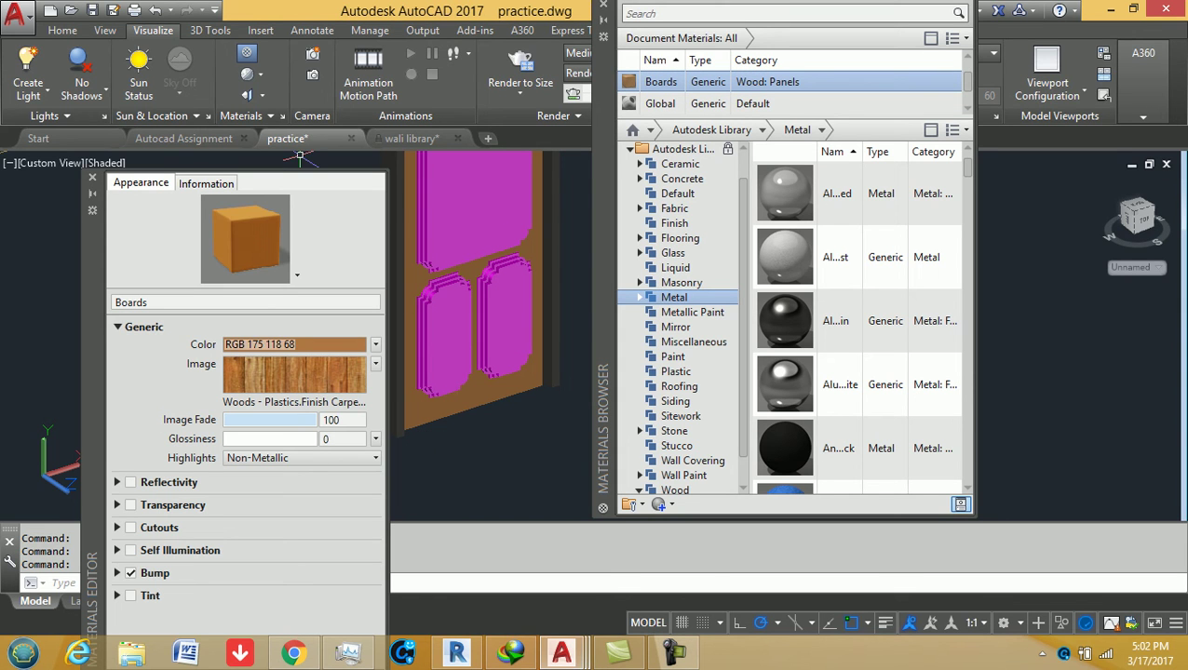
{"action": "left_click", "coordinate": [91, 176]}
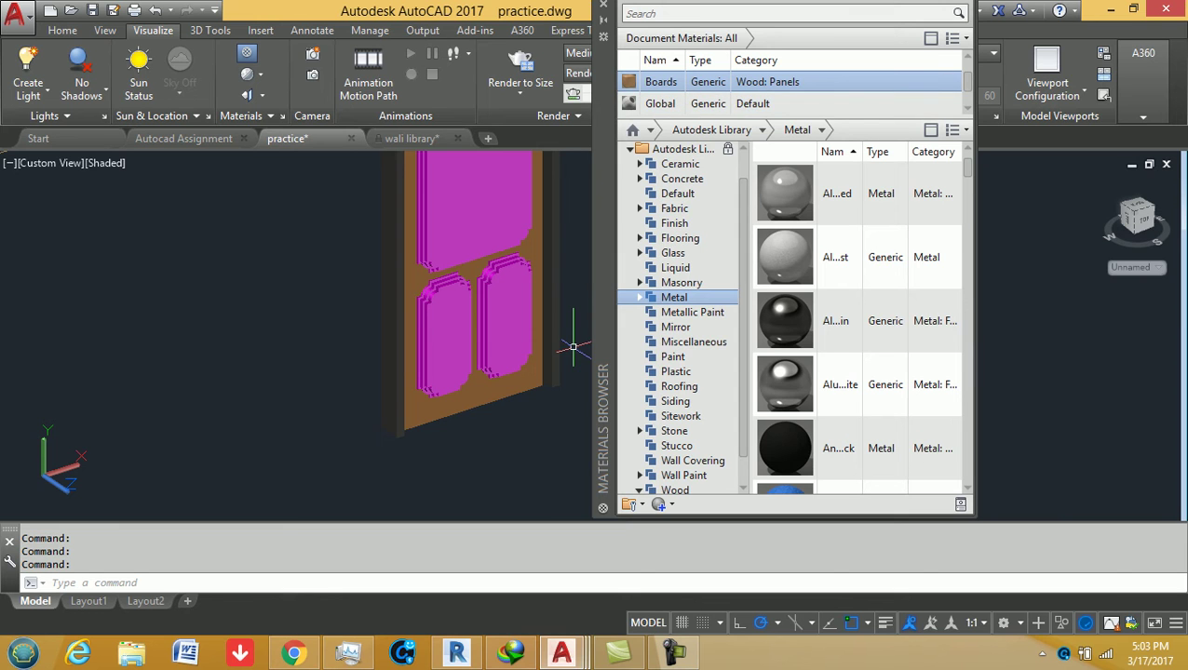
{"action": "left_click", "coordinate": [438, 321]}
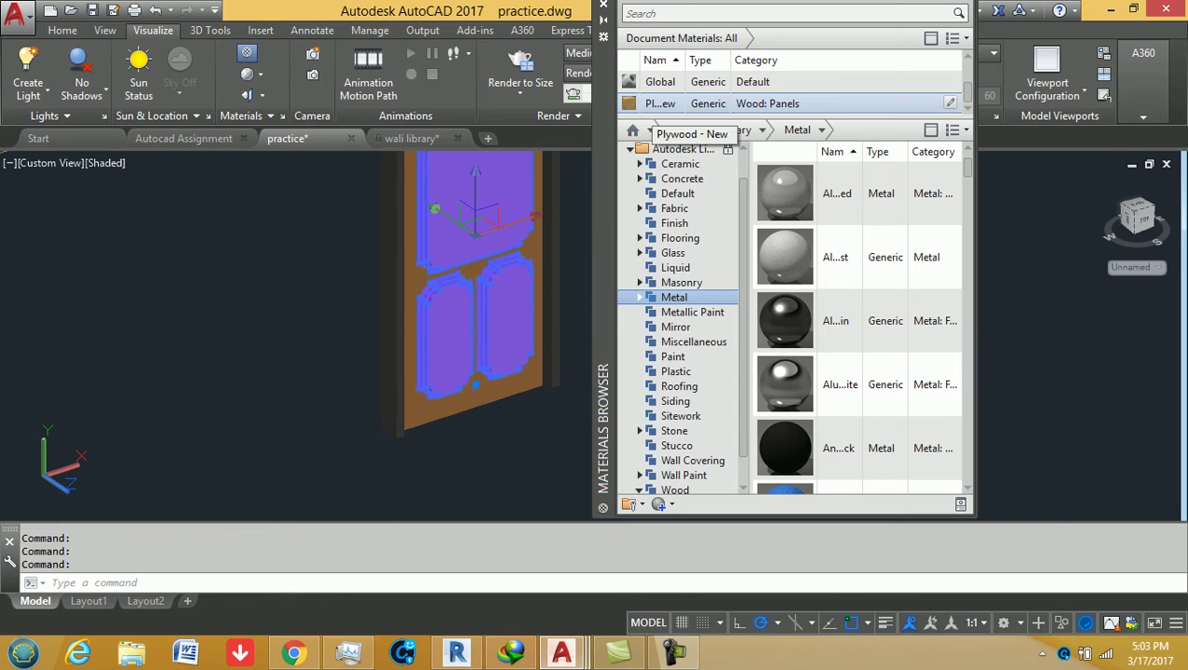
{"action": "double_click", "coordinate": [660, 103]}
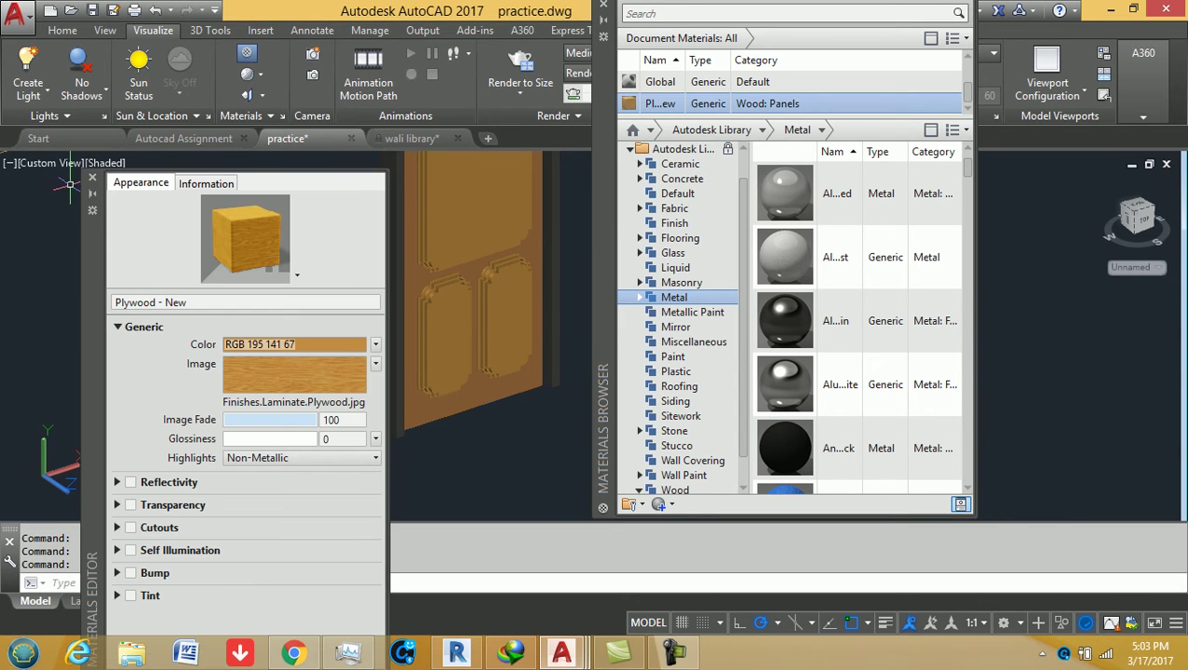
{"action": "left_click", "coordinate": [92, 177]}
{"action": "left_click", "coordinate": [333, 392]}
{"action": "left_click", "coordinate": [304, 356]}
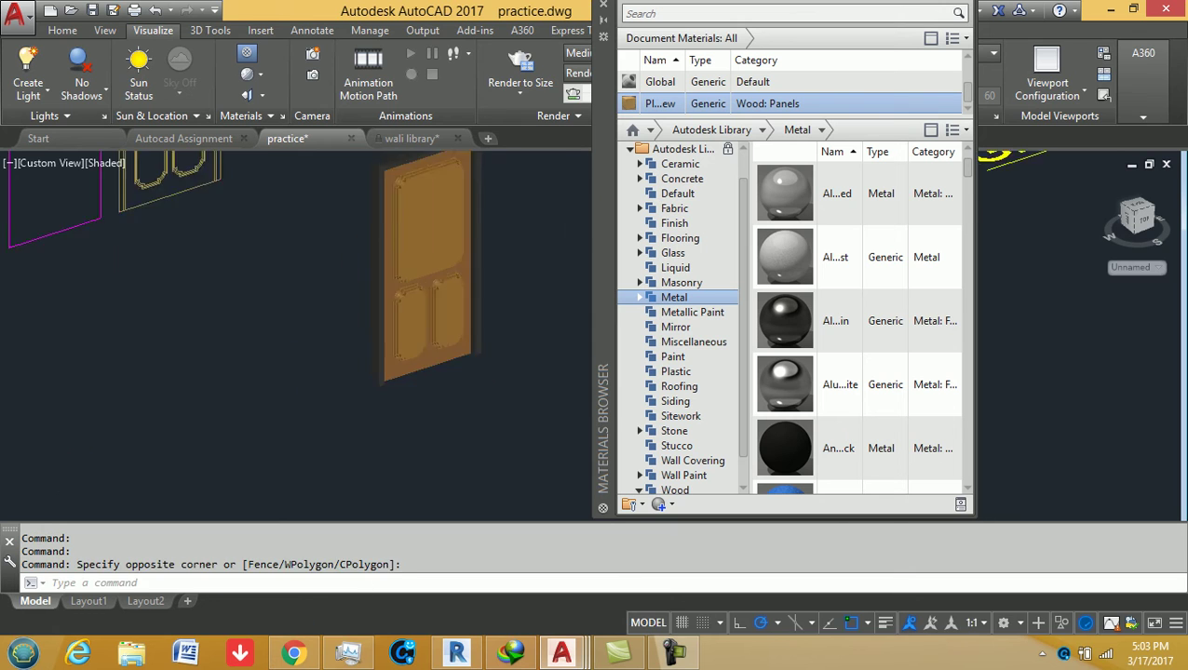
{"action": "scroll", "coordinate": [328, 347], "scroll_direction": "down", "scroll_amount": 5}
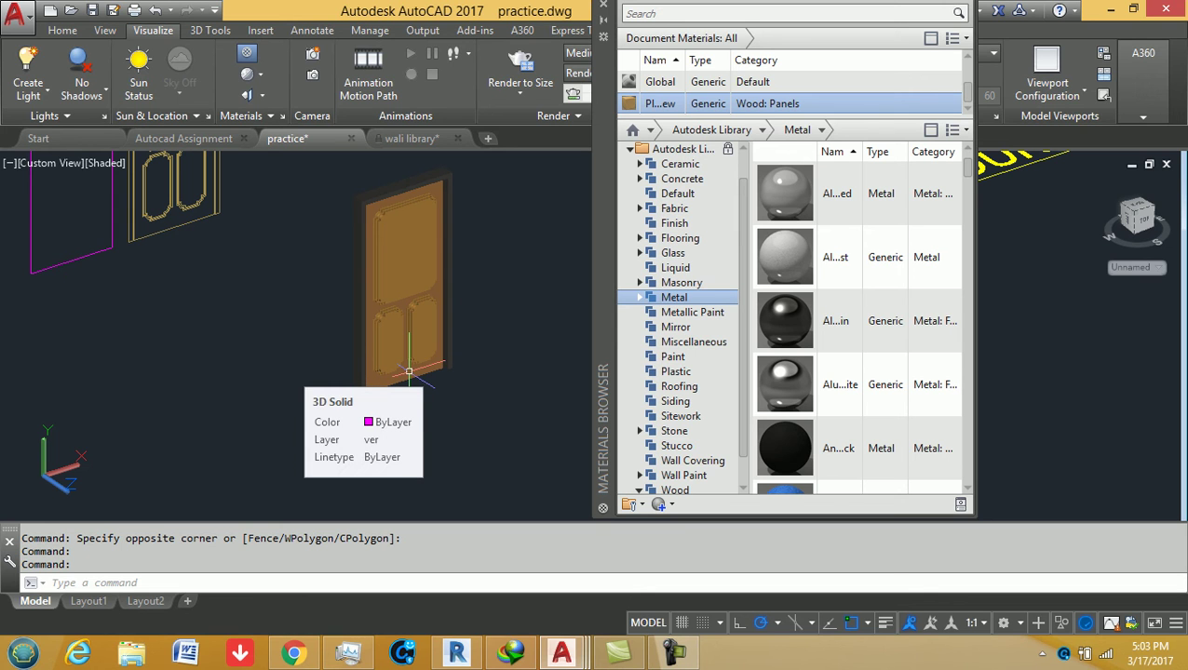
{"action": "middle_click_drag", "start_coordinate": [409, 371], "coordinate": [435, 395]}
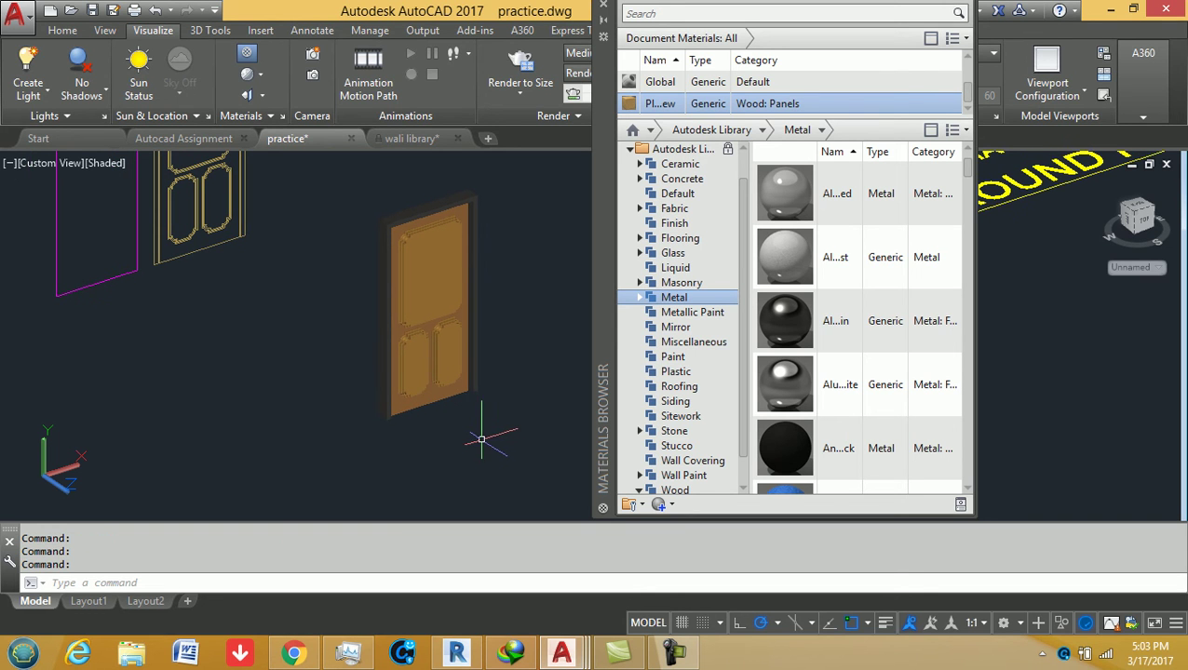
- Start a block named '3d door interior' and window-select the door's three solids
{"action": "type", "text": "B"}
{"action": "key", "text": "Return"}
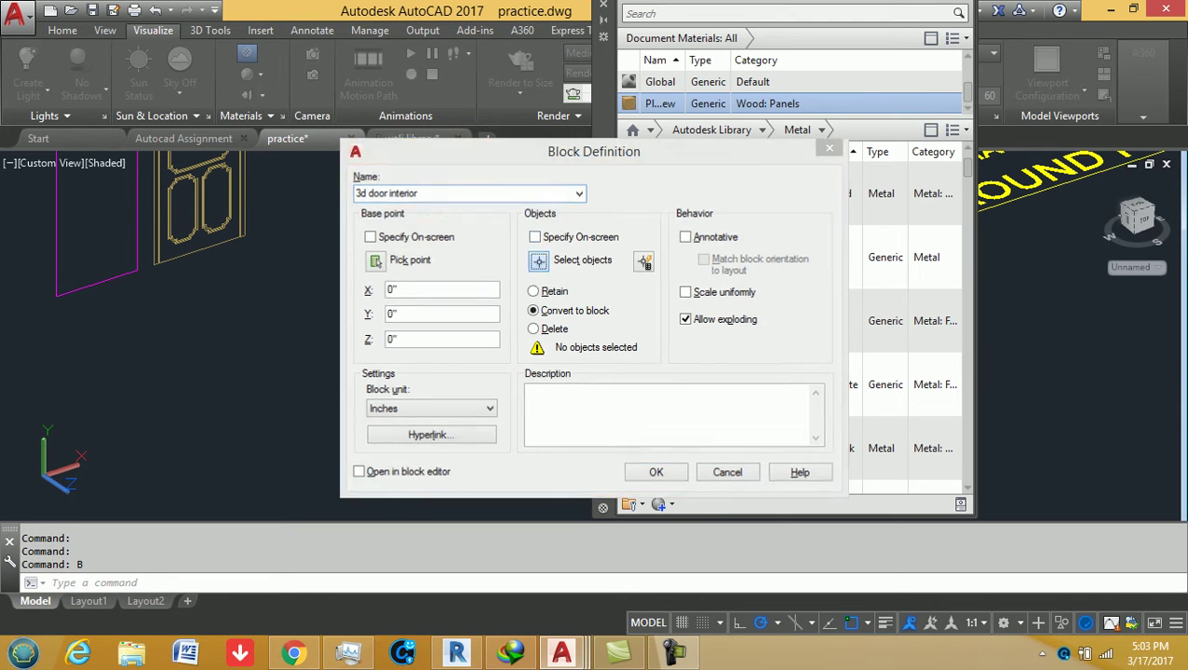
{"action": "left_click", "coordinate": [557, 260]}
{"action": "left_click", "coordinate": [494, 429]}
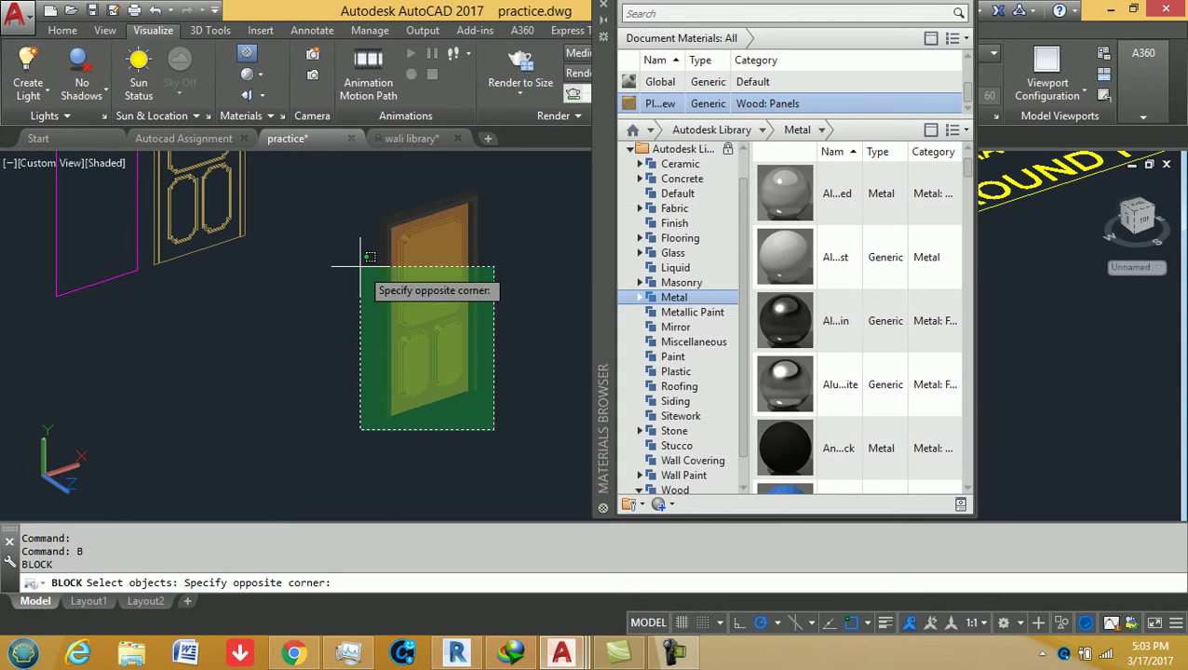
{"action": "left_click", "coordinate": [352, 178]}
{"action": "key", "text": "Return"}
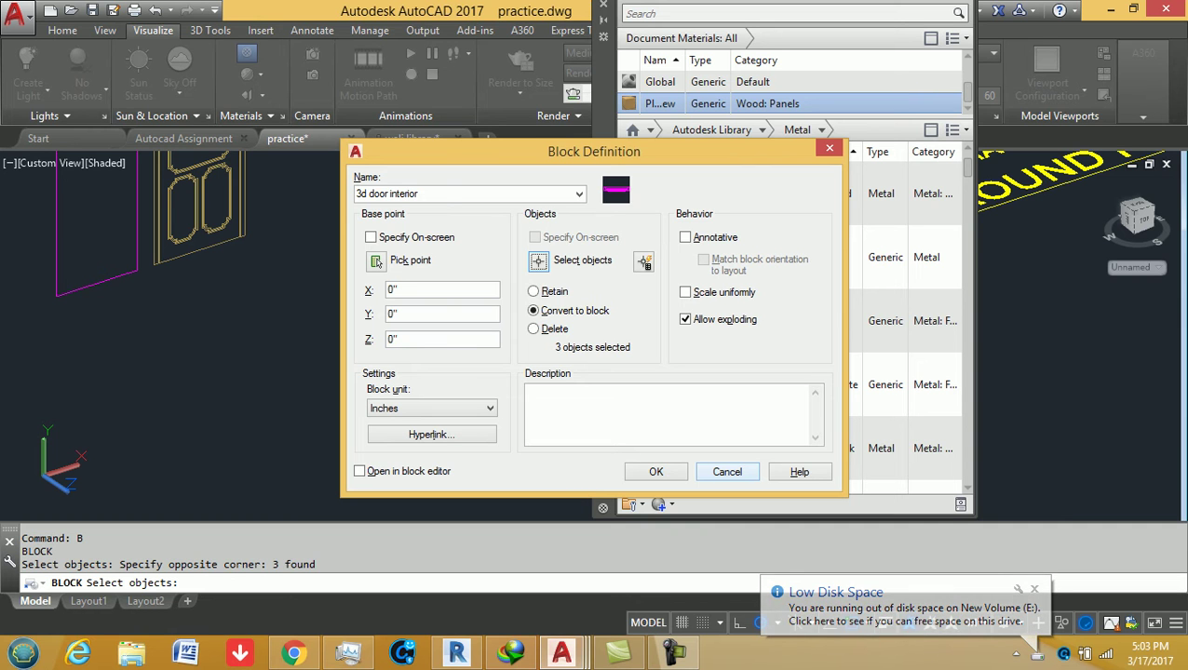
{"action": "mouse_move", "coordinate": [522, 151]}
{"action": "left_mouse_down"}
{"action": "mouse_move", "coordinate": [792, 155]}
{"action": "mouse_move", "coordinate": [707, 130]}
{"action": "left_mouse_up"}
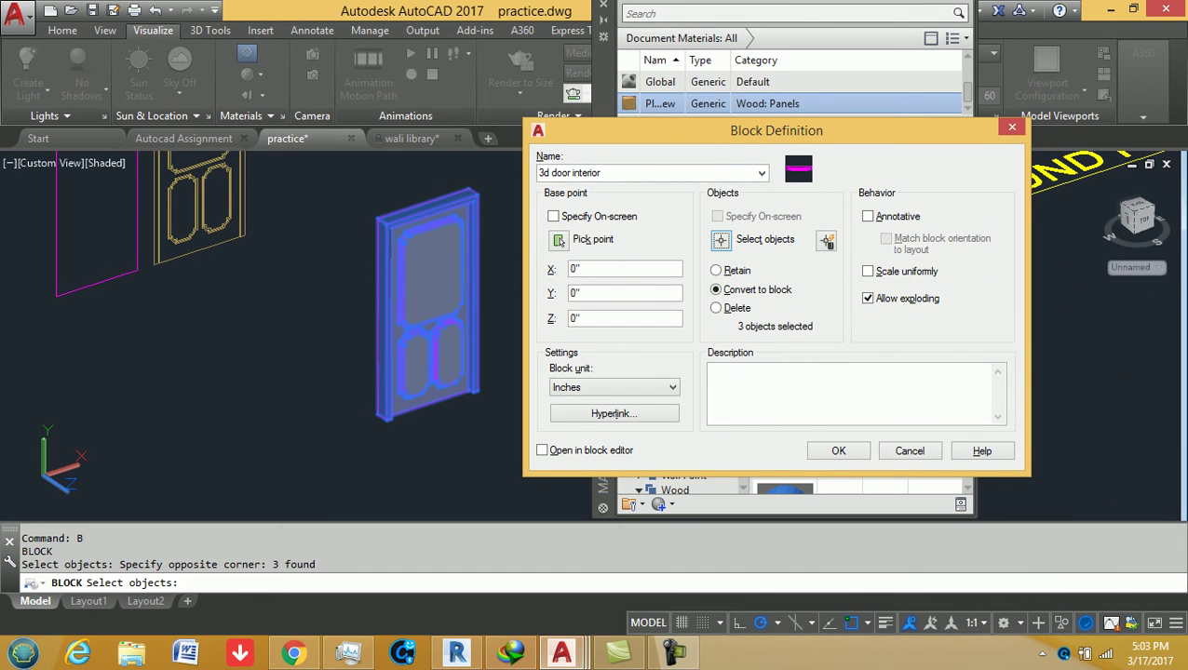
{"action": "left_click", "coordinate": [721, 240]}
{"action": "left_click", "coordinate": [510, 437]}
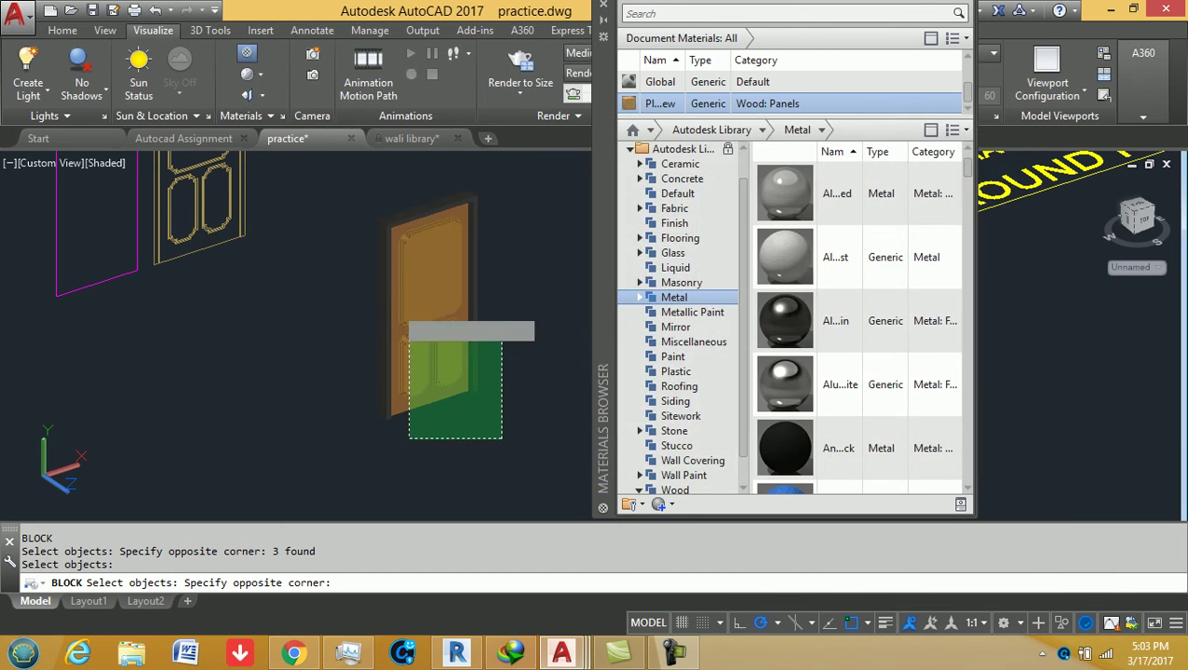
{"action": "left_click", "coordinate": [340, 204]}
{"action": "left_click", "coordinate": [510, 441]}
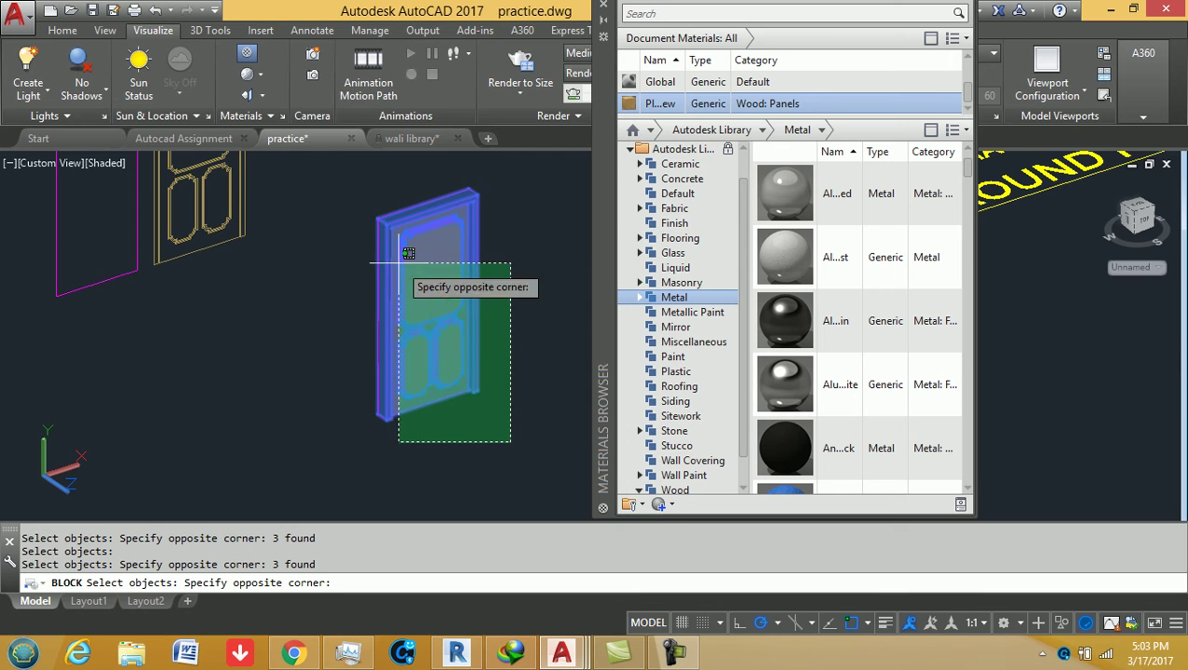
{"action": "left_click", "coordinate": [314, 161]}
{"action": "key", "text": "Return"}
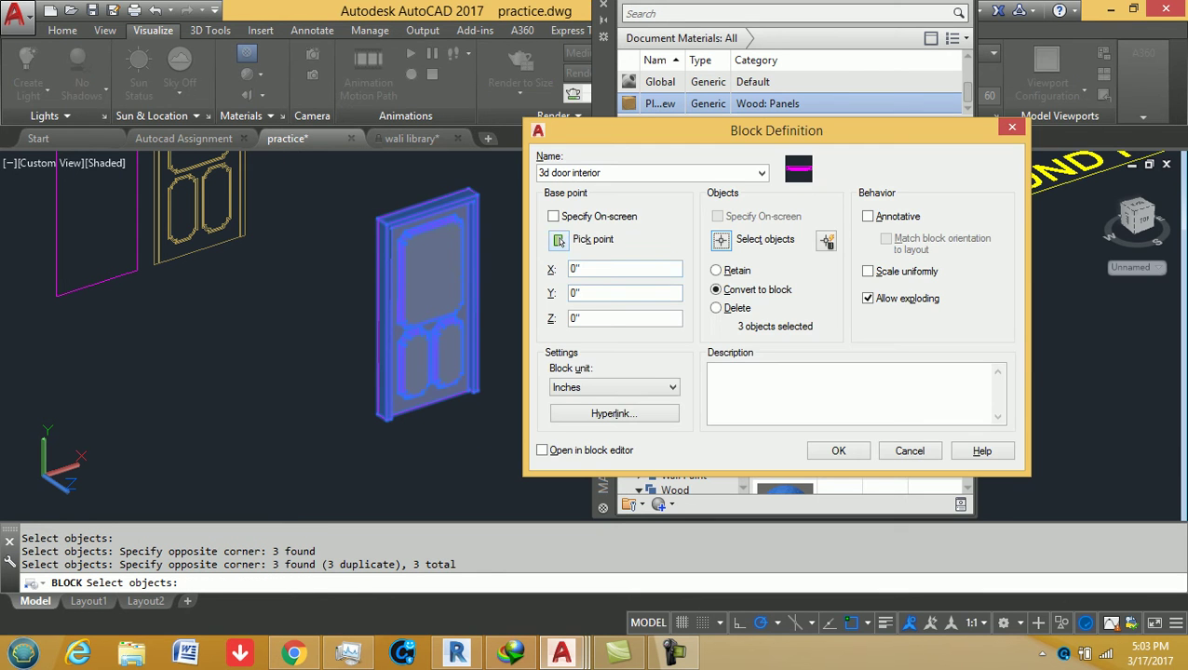
- Set the block base point at the door's bottom midpoint and create it
{"action": "left_click", "coordinate": [559, 241]}
{"action": "scroll", "coordinate": [391, 406], "scroll_direction": "up", "scroll_amount": 3}
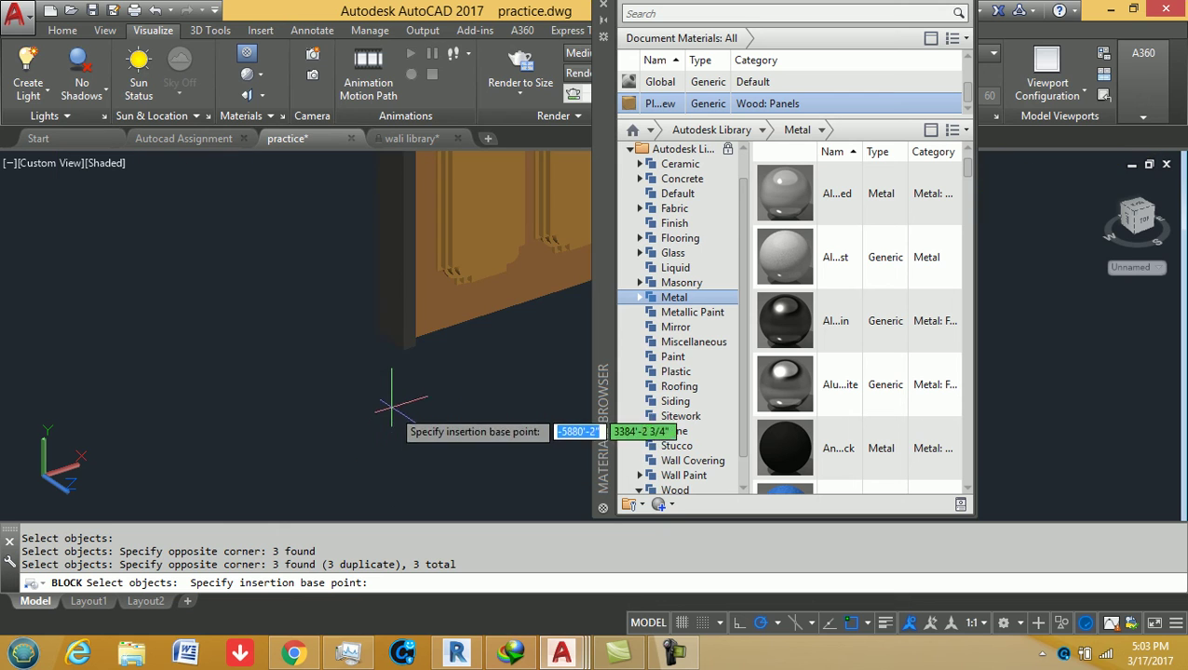
{"action": "left_click", "coordinate": [403, 349]}
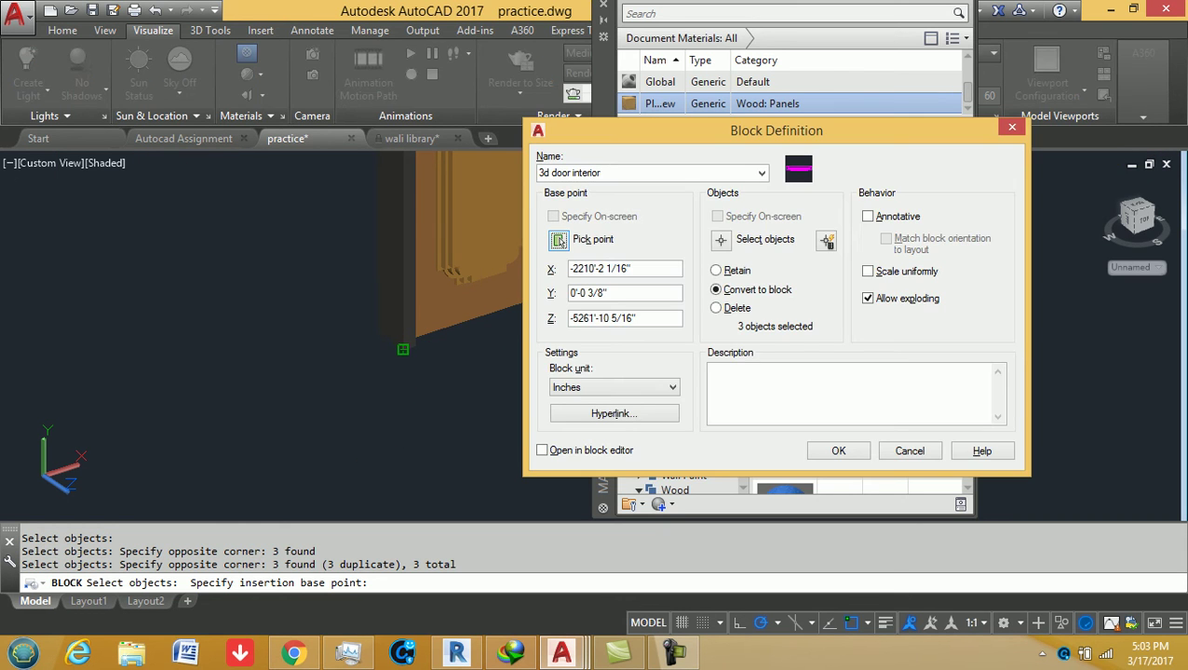
{"action": "left_click", "coordinate": [838, 451]}
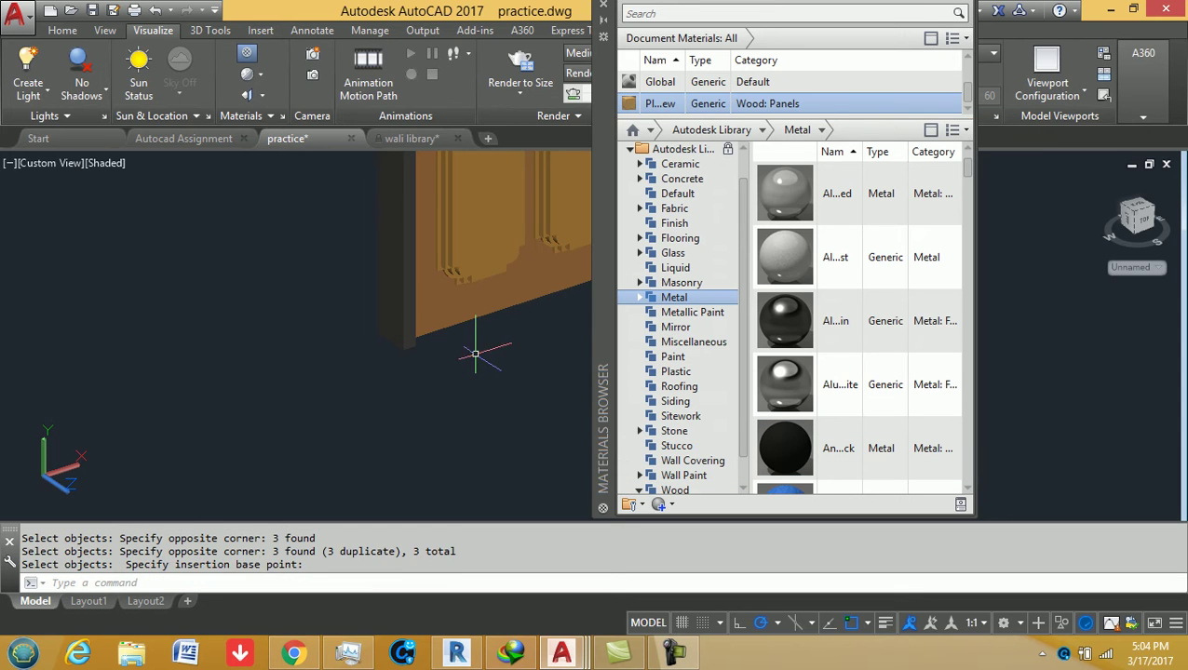
- Zoom and pan from the wall doorway over to the wooden door
{"action": "scroll", "coordinate": [442, 230], "scroll_direction": "up", "scroll_amount": 5}
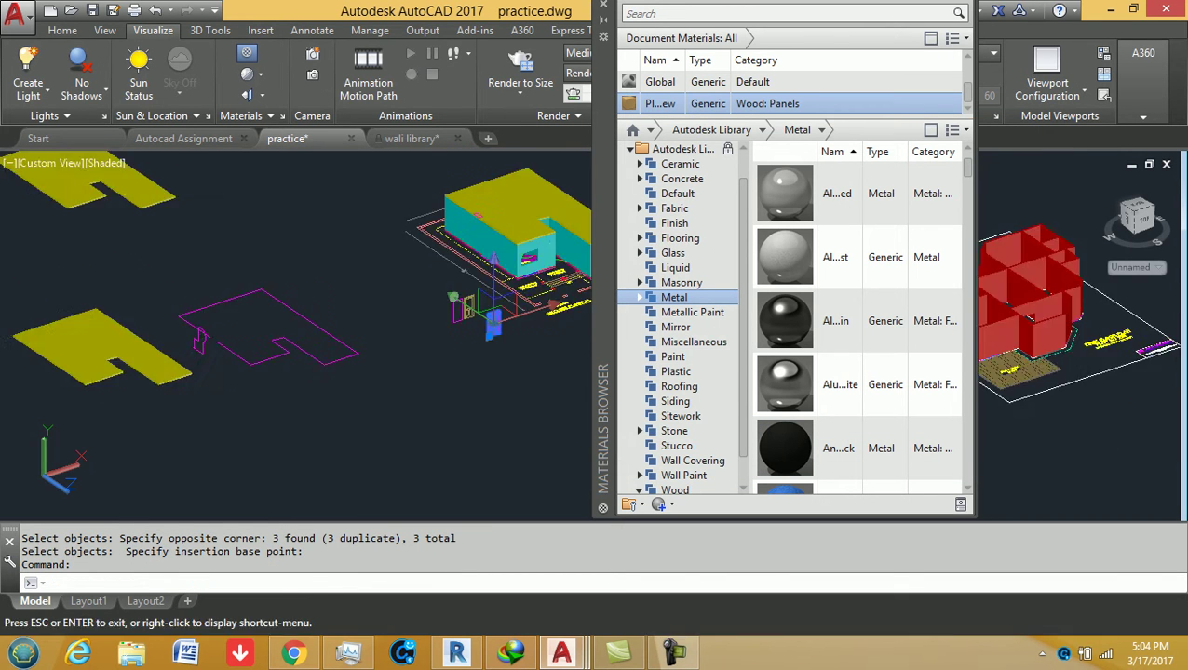
{"action": "scroll", "coordinate": [406, 292], "scroll_direction": "up", "scroll_amount": 2}
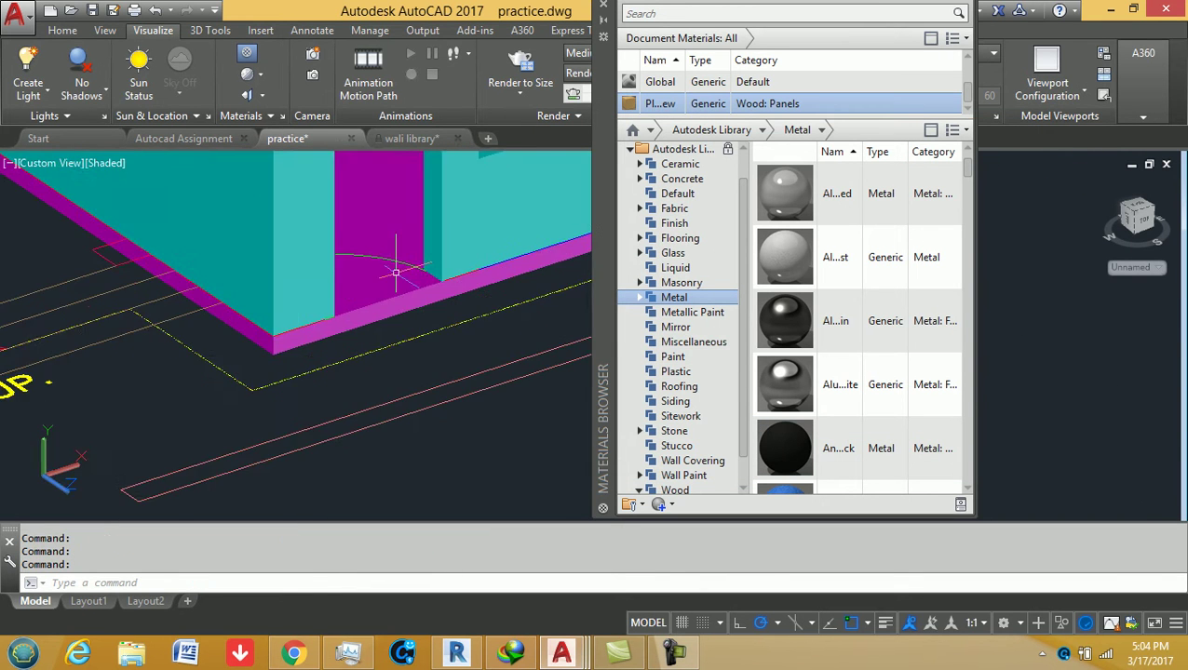
{"action": "scroll", "coordinate": [391, 263], "scroll_direction": "up", "scroll_amount": 1}
{"action": "scroll", "coordinate": [403, 340], "scroll_direction": "up", "scroll_amount": 2}
{"action": "scroll", "coordinate": [445, 404], "scroll_direction": "up", "scroll_amount": 2}
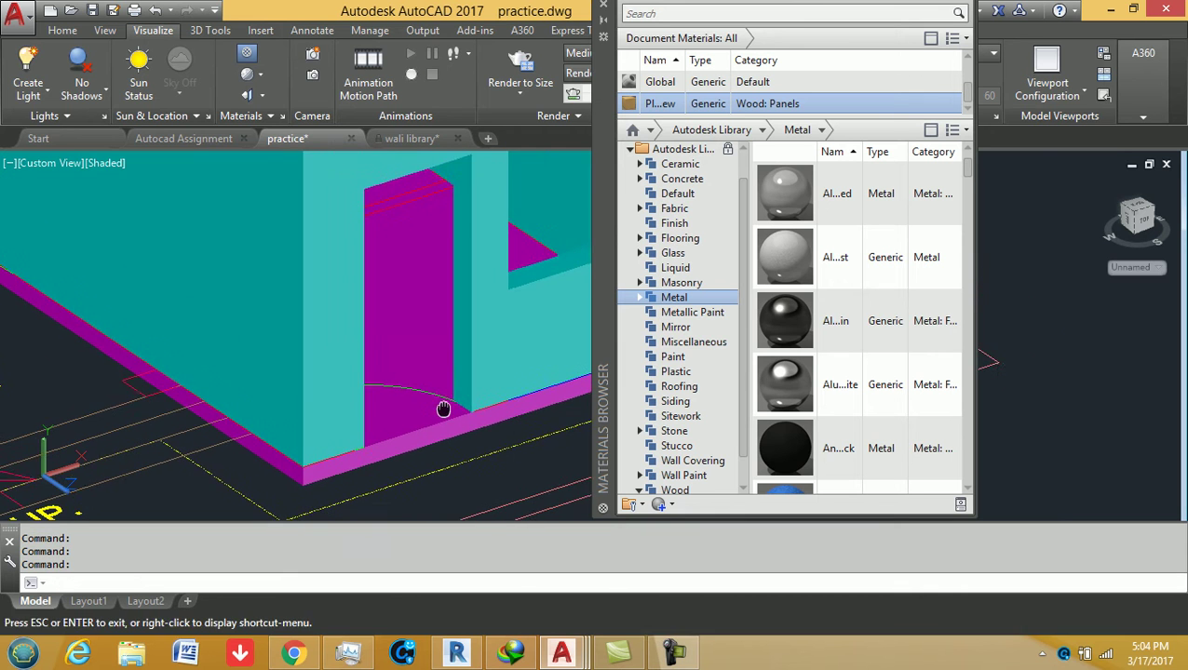
{"action": "scroll", "coordinate": [446, 402], "scroll_direction": "up", "scroll_amount": 1}
{"action": "scroll", "coordinate": [454, 399], "scroll_direction": "down", "scroll_amount": 3}
{"action": "middle_click_drag", "start_coordinate": [457, 397], "coordinate": [442, 388]}
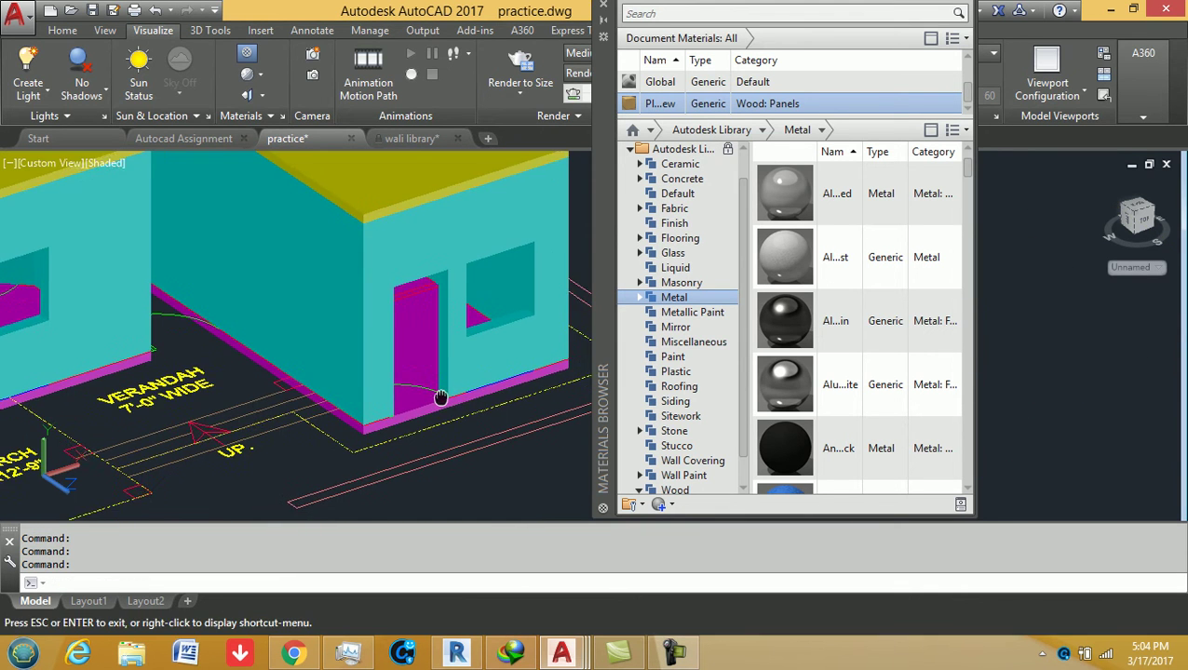
{"action": "scroll", "coordinate": [441, 388], "scroll_direction": "up", "scroll_amount": 1}
{"action": "scroll", "coordinate": [440, 377], "scroll_direction": "up", "scroll_amount": 1}
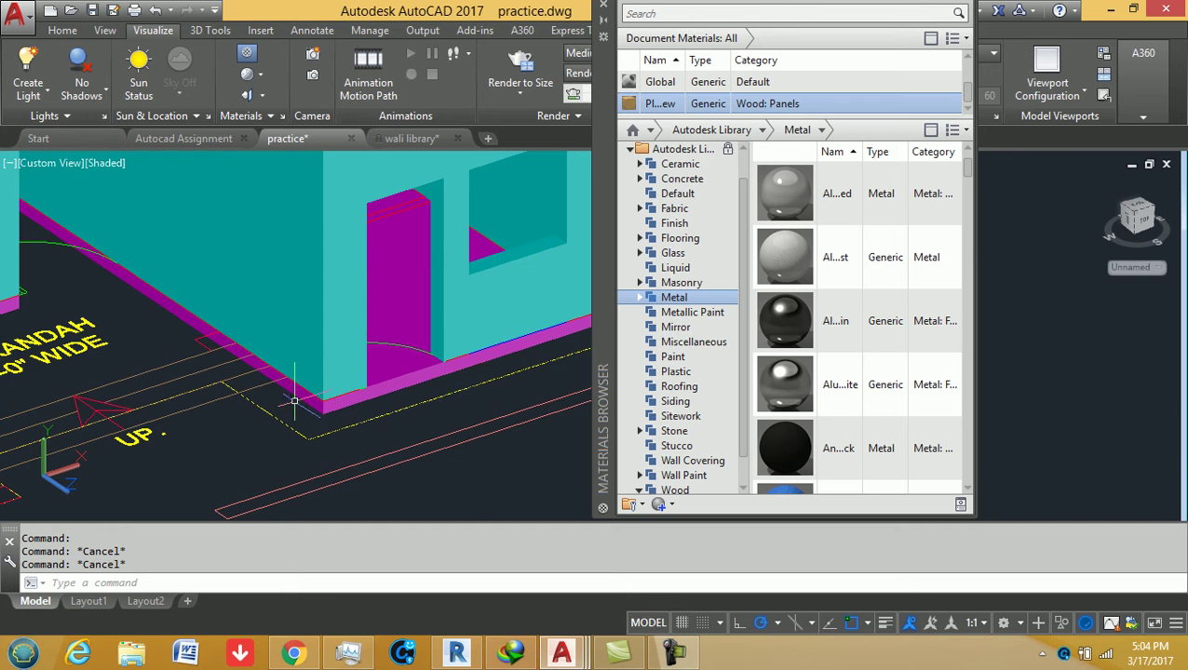
{"action": "scroll", "coordinate": [295, 402], "scroll_direction": "down", "scroll_amount": 3}
{"action": "scroll", "coordinate": [140, 353], "scroll_direction": "up", "scroll_amount": 2}
{"action": "middle_click_drag", "start_coordinate": [140, 354], "coordinate": [268, 379]}
{"action": "scroll", "coordinate": [268, 379], "scroll_direction": "up", "scroll_amount": 2}
- Dimension the wooden door's width as 3'-6" with a linear dimension
{"action": "type", "text": "d"}
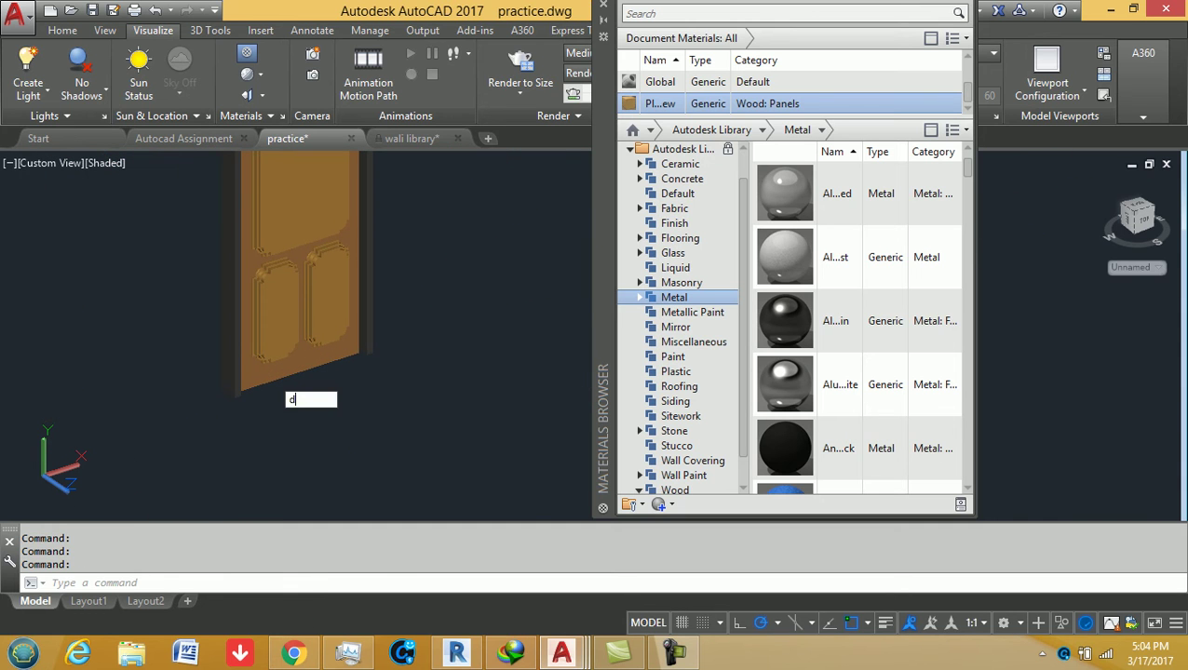
{"action": "type", "text": "dli"}
{"action": "key", "text": "Return"}
{"action": "scroll", "coordinate": [247, 410], "scroll_direction": "up", "scroll_amount": 2}
{"action": "left_click", "coordinate": [241, 395]}
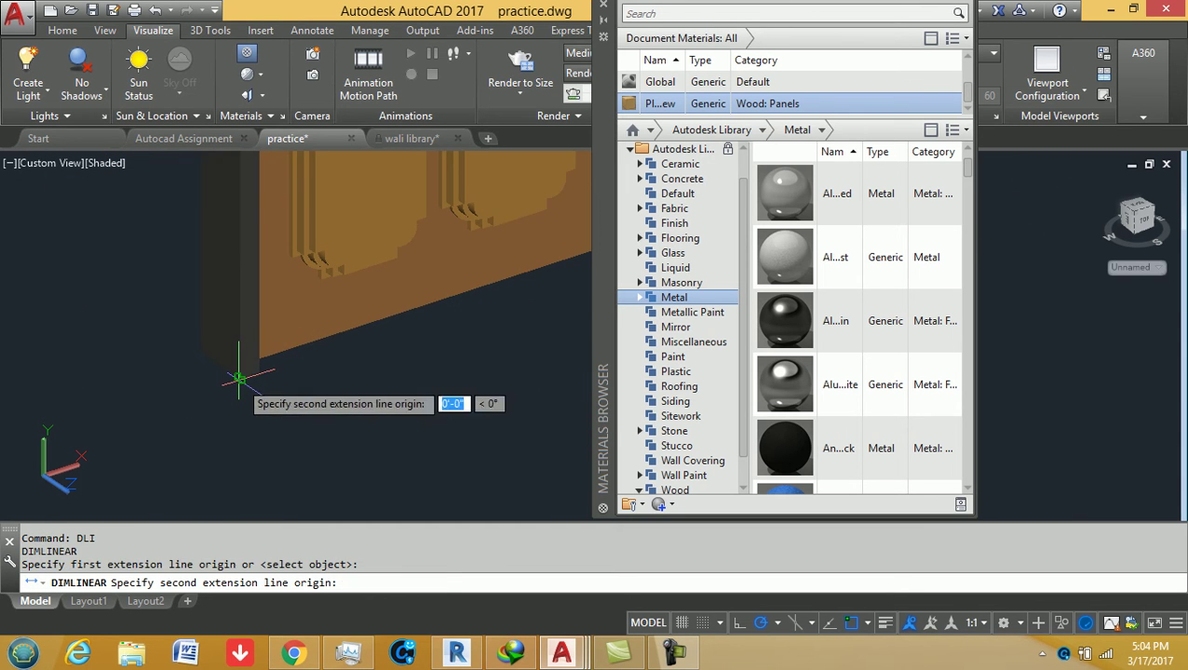
{"action": "scroll", "coordinate": [240, 396], "scroll_direction": "down", "scroll_amount": 2}
{"action": "middle_click_drag", "start_coordinate": [240, 396], "coordinate": [199, 424]}
{"action": "scroll", "coordinate": [244, 419], "scroll_direction": "up", "scroll_amount": 3}
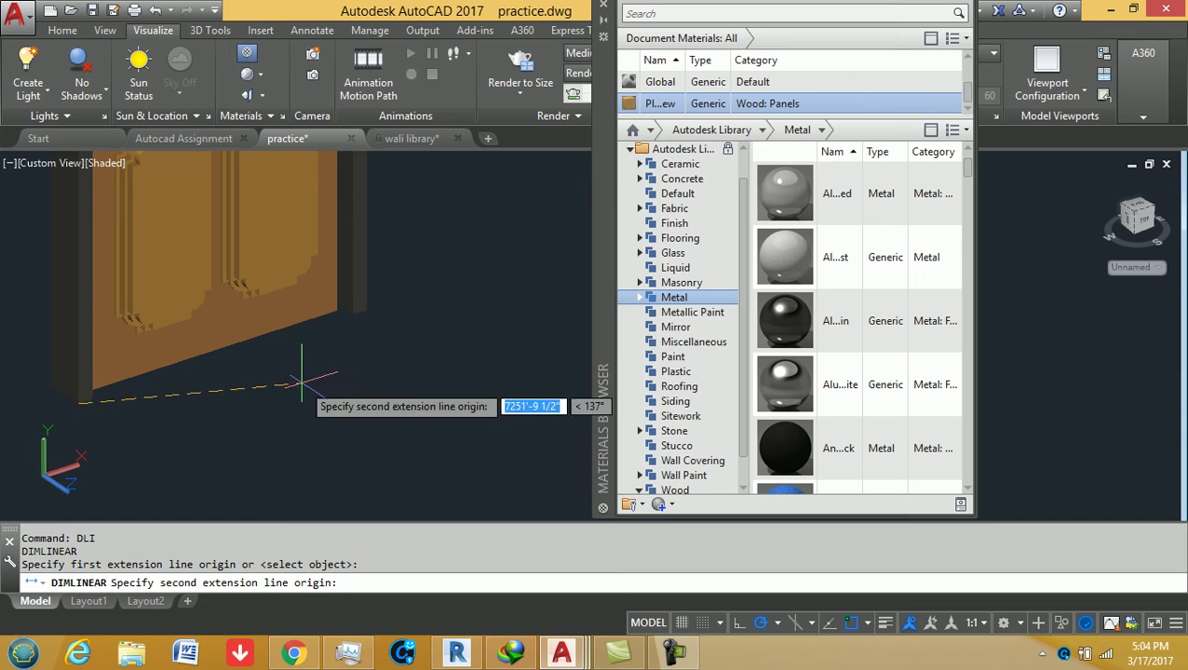
{"action": "left_click", "coordinate": [366, 310]}
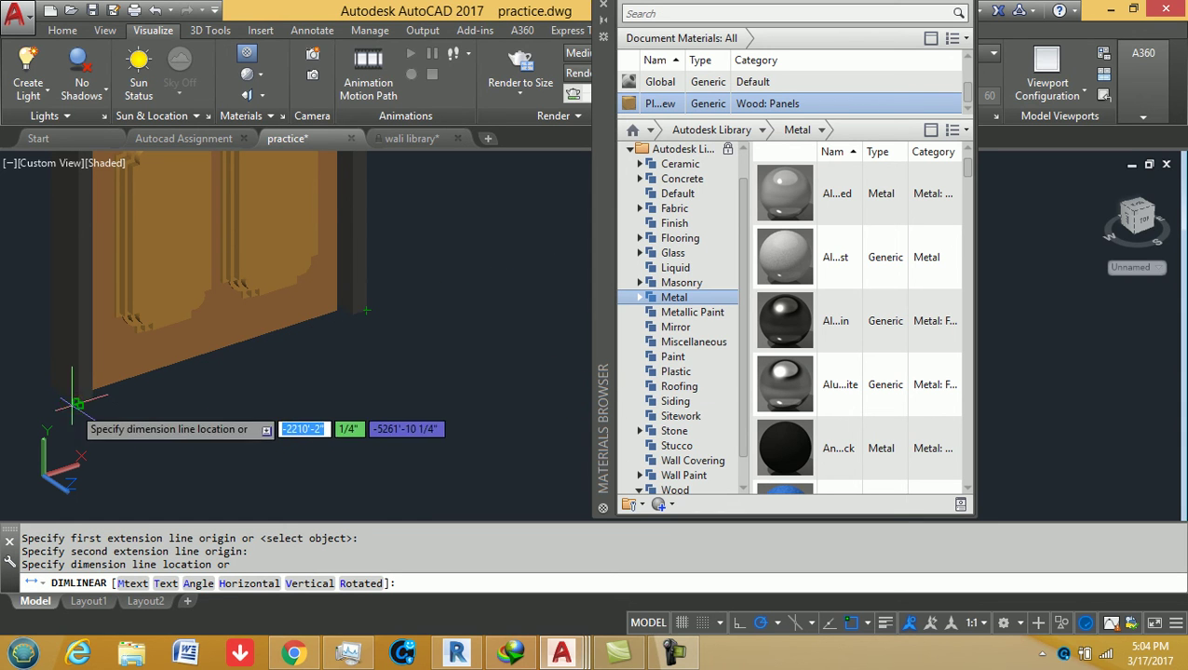
{"action": "left_click", "coordinate": [167, 399]}
{"action": "key", "text": "Escape"}
- Cancel the pending dimension, move the Materials Browser aside, and centre the door
{"action": "key", "text": "Escape"}
{"action": "type", "text": "DIMLI"}
{"action": "key", "text": "Return"}
{"action": "key", "text": "Escape"}
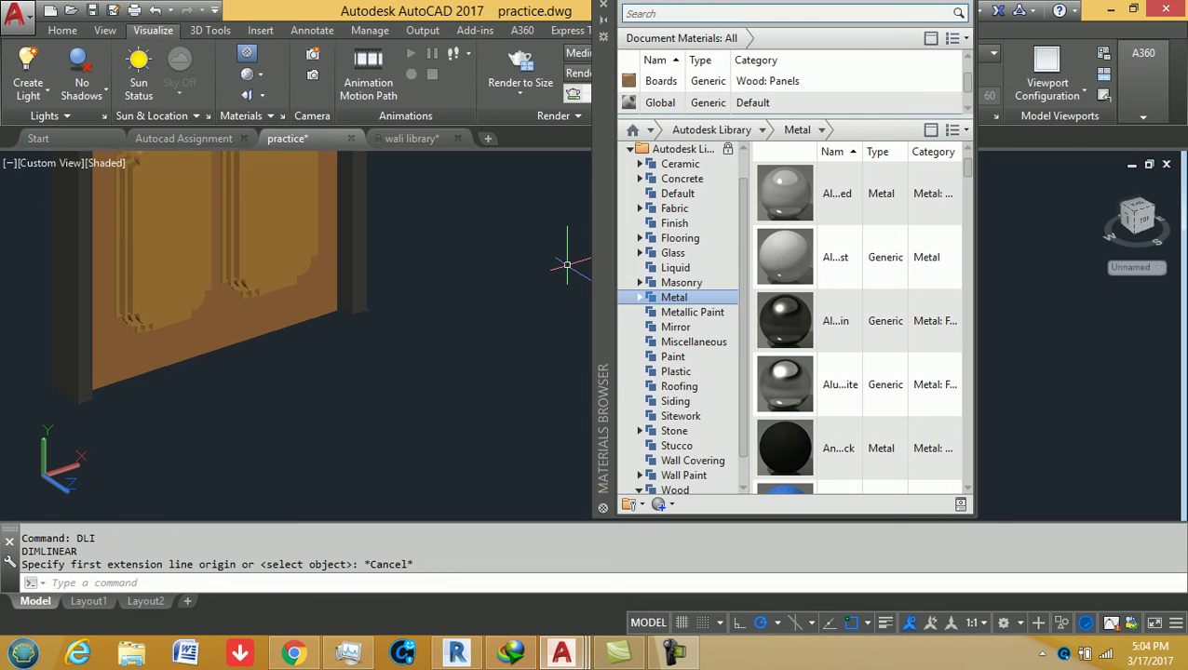
{"action": "left_click_drag", "start_coordinate": [602, 270], "coordinate": [770, 345]}
{"action": "scroll", "coordinate": [371, 313], "scroll_direction": "down", "scroll_amount": 3}
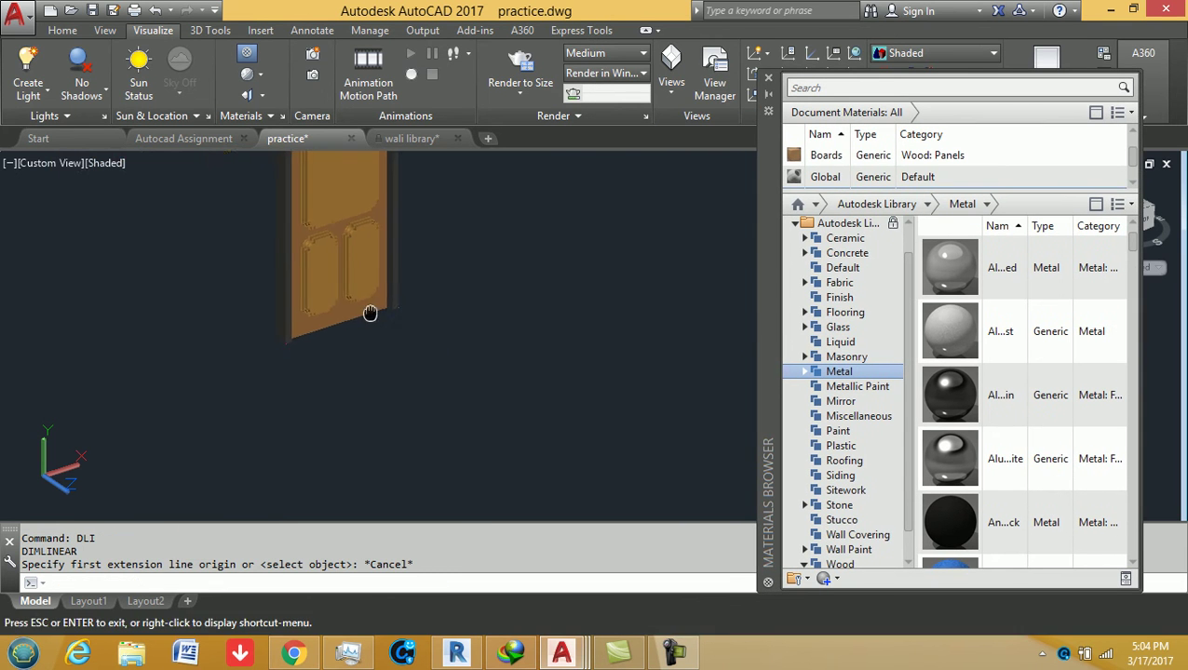
{"action": "middle_click_drag", "start_coordinate": [371, 313], "coordinate": [467, 351]}
{"action": "scroll", "coordinate": [465, 352], "scroll_direction": "down", "scroll_amount": 2}
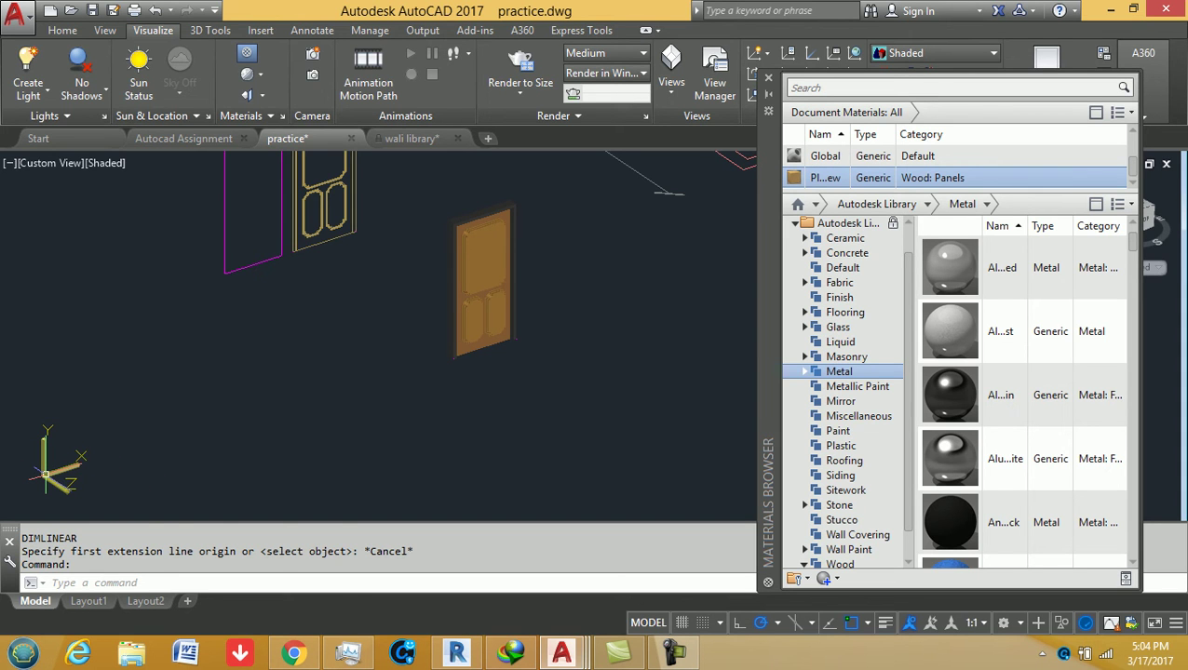
- Undo five steps back to the door close-up, then shift the Materials Browser lower right
{"action": "key", "text": "ctrl+z"}
{"action": "key", "text": "ctrl+z"}
{"action": "key", "text": "ctrl+z"}
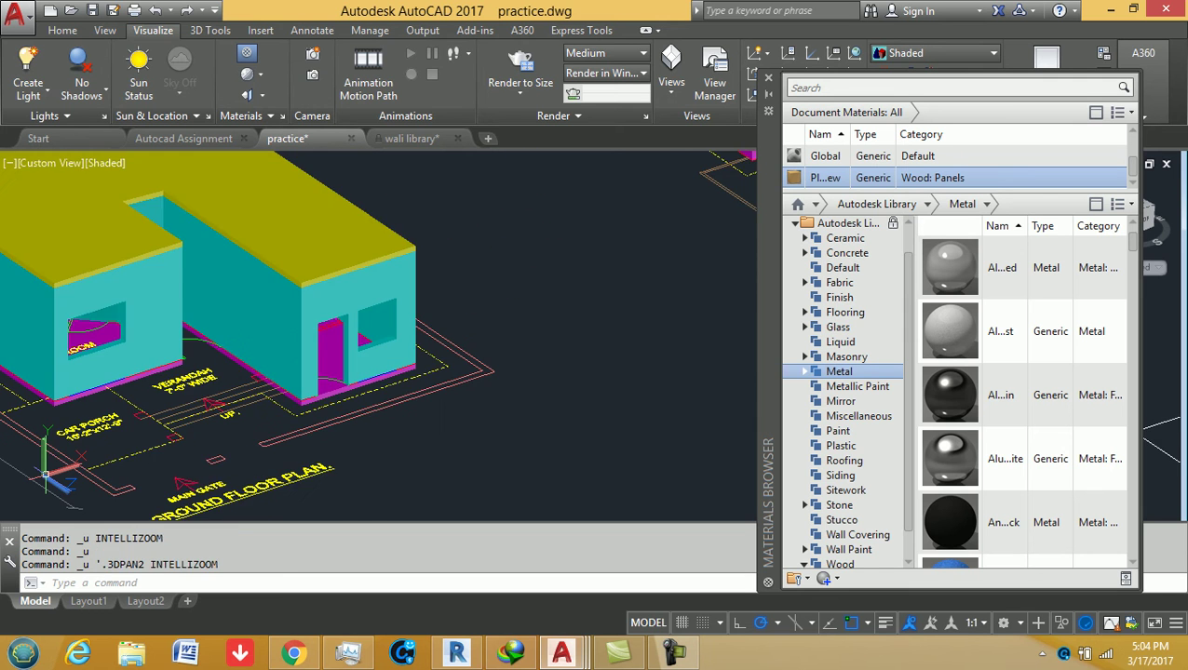
{"action": "key", "text": "ctrl+z"}
{"action": "key", "text": "ctrl+z"}
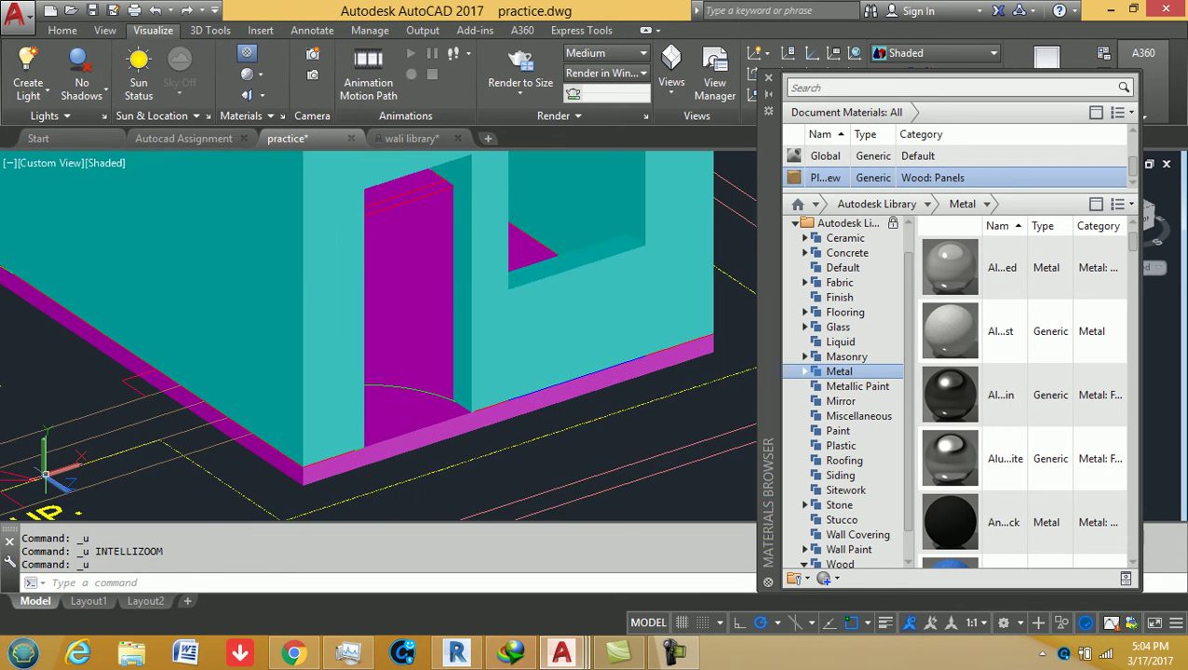
{"action": "key", "text": "ctrl+z"}
{"action": "key", "text": "ctrl+z"}
{"action": "key", "text": "ctrl+z"}
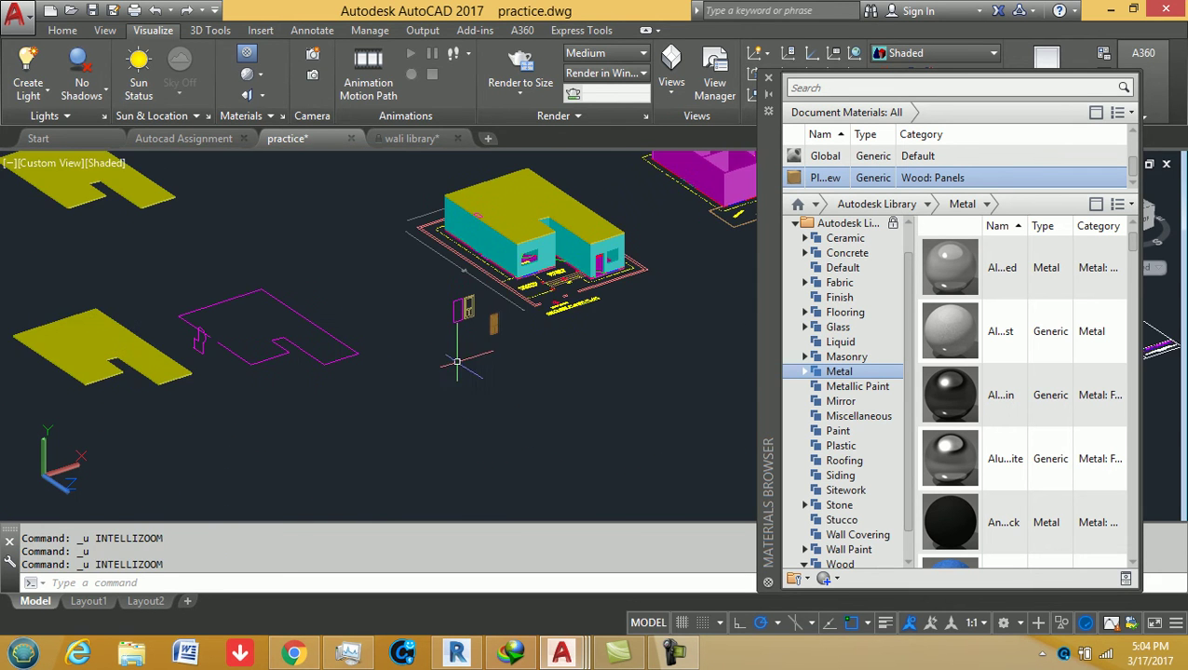
{"action": "key", "text": "ctrl+z"}
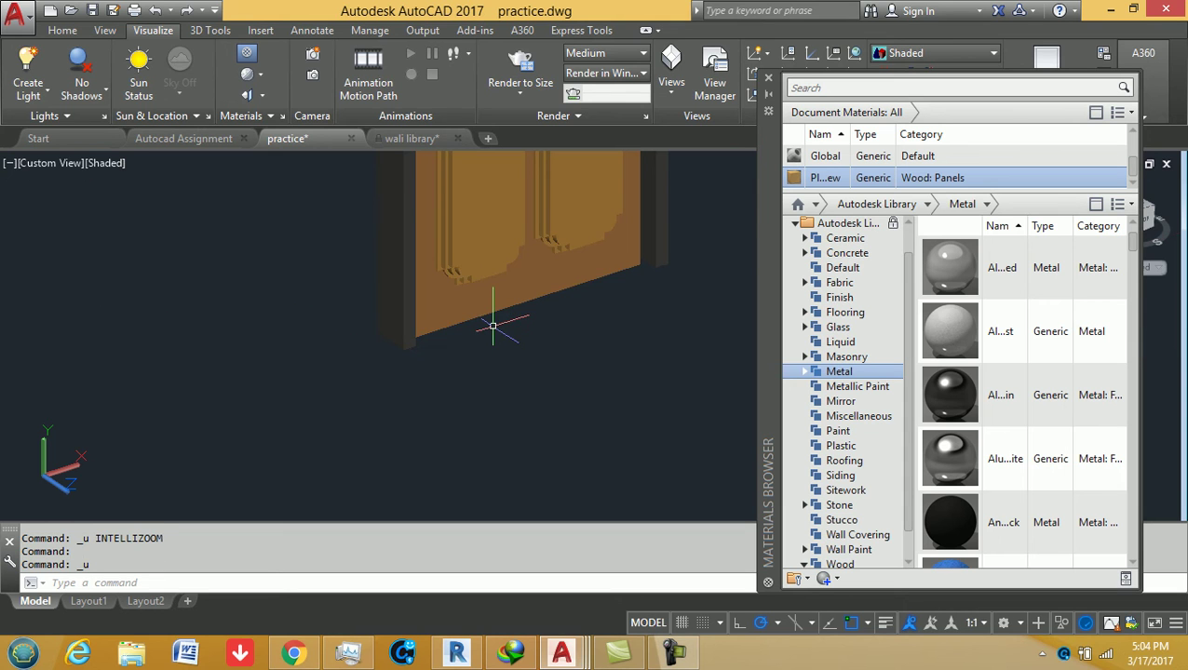
{"action": "key", "text": "ctrl+z"}
{"action": "key", "text": "ctrl+z"}
{"action": "left_click", "coordinate": [416, 343]}
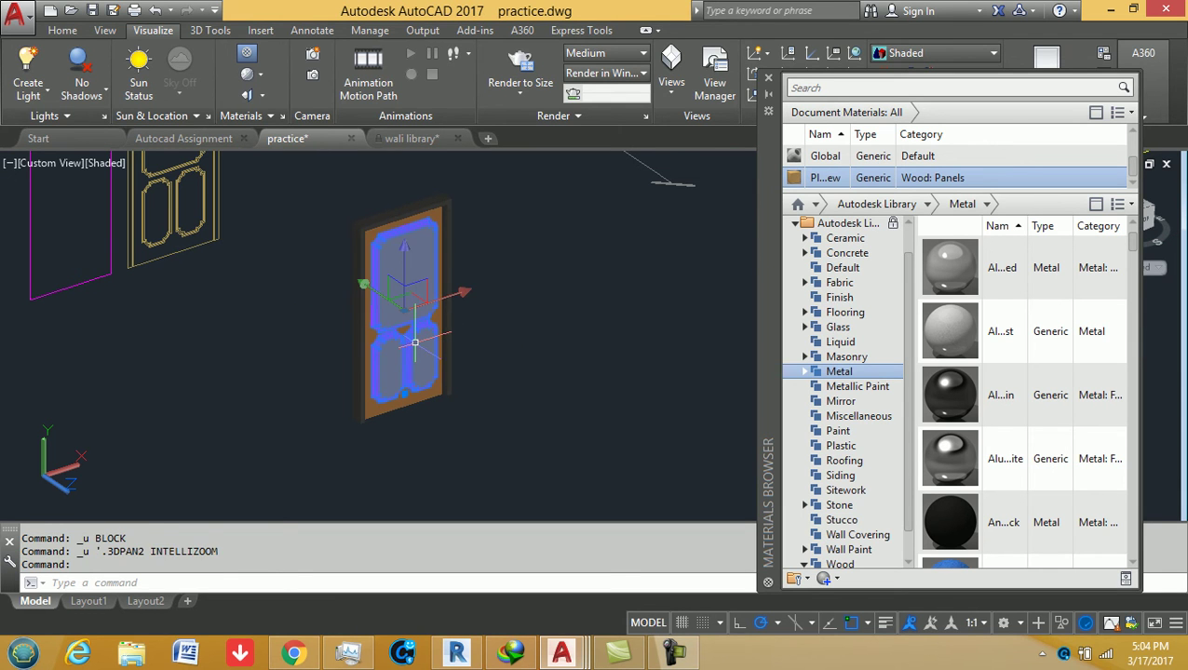
{"action": "key", "text": "Escape"}
{"action": "middle_click_drag", "start_coordinate": [371, 419], "coordinate": [401, 419]}
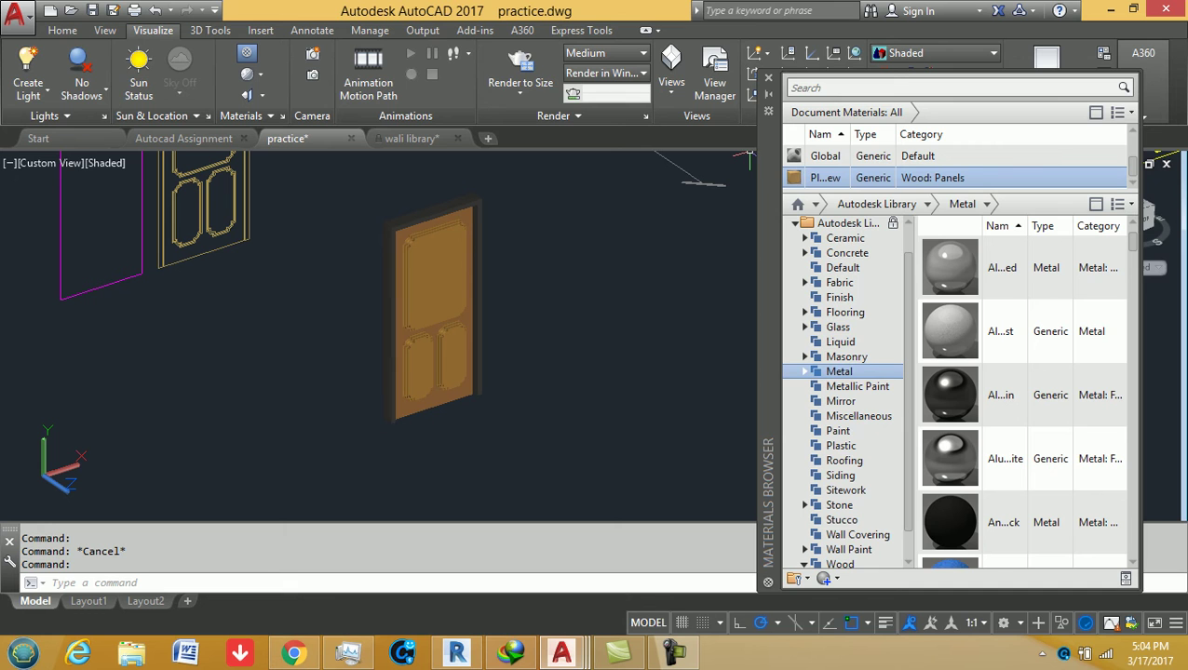
{"action": "left_click_drag", "start_coordinate": [768, 465], "coordinate": [707, 642]}
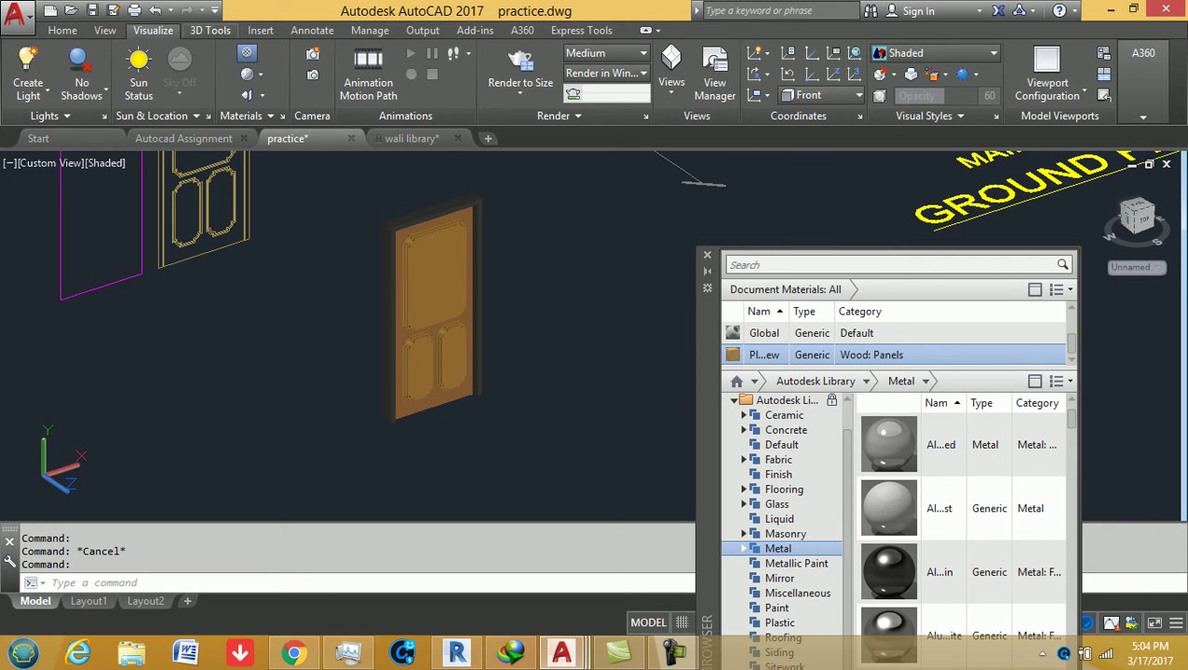
- Set the UCS to World from the 3D Tools tab
{"action": "left_click", "coordinate": [210, 29]}
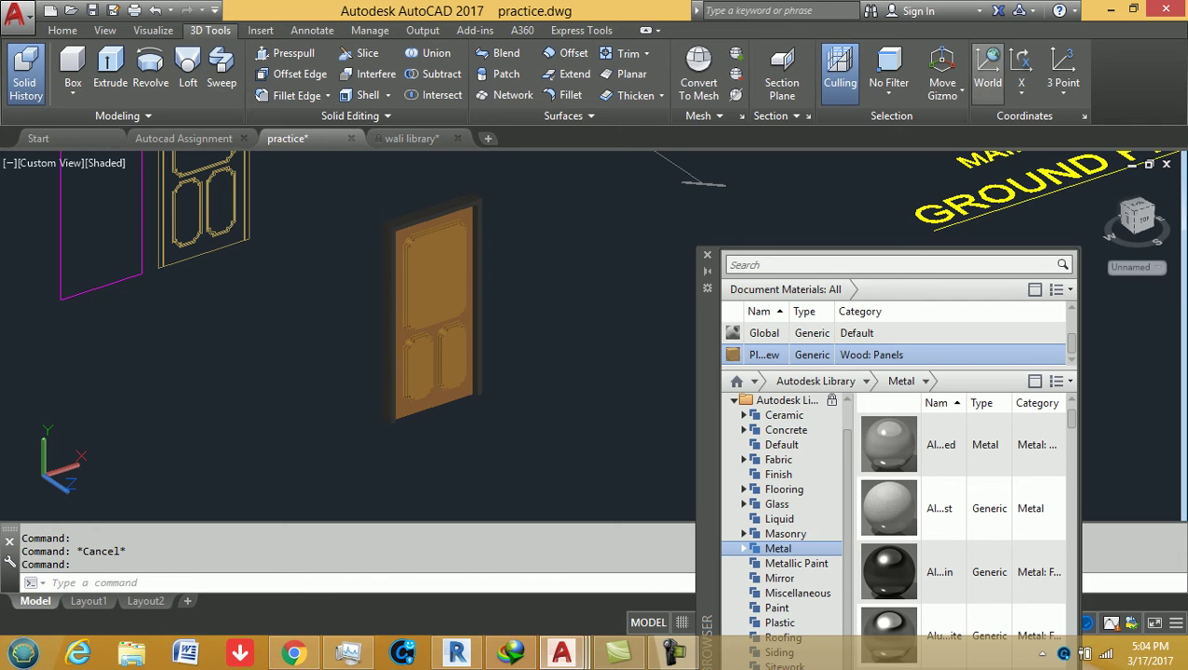
{"action": "left_click", "coordinate": [988, 70]}
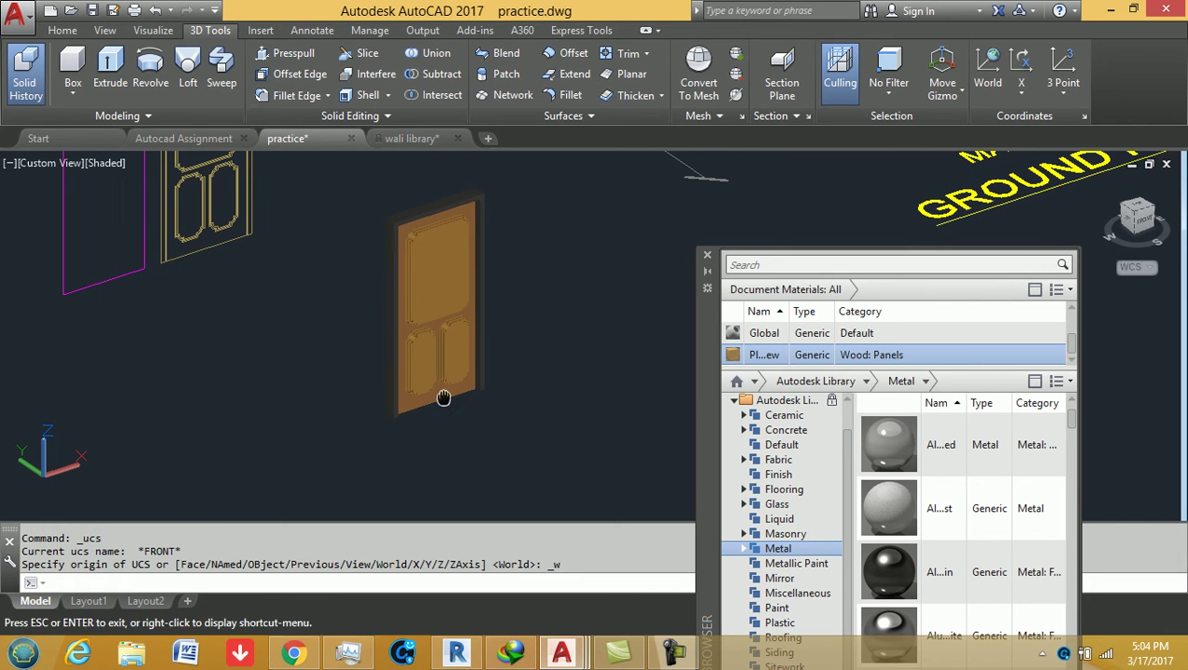
{"action": "key", "text": "Escape"}
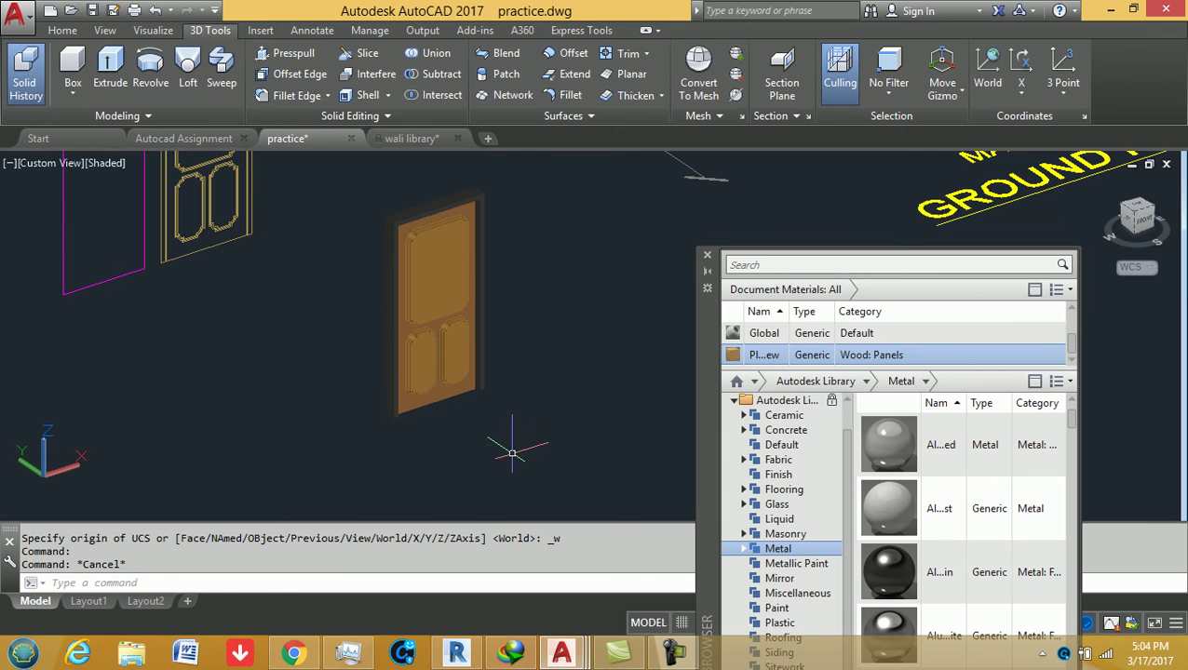
{"action": "type", "text": "b"}
- Make the three door solids a block '3d door ionterior' based at the door's bottom corner
{"action": "key", "text": "Return"}
{"action": "type", "text": "3d door ionterior"}
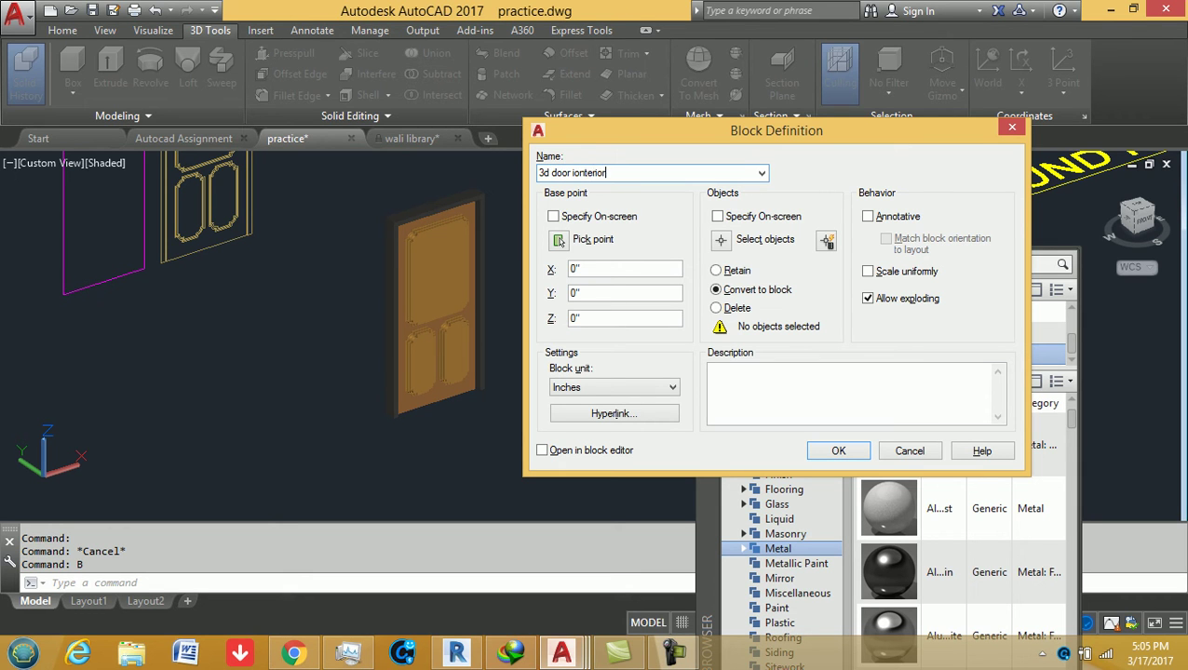
{"action": "left_click", "coordinate": [721, 239]}
{"action": "left_click", "coordinate": [520, 445]}
{"action": "left_click", "coordinate": [361, 171]}
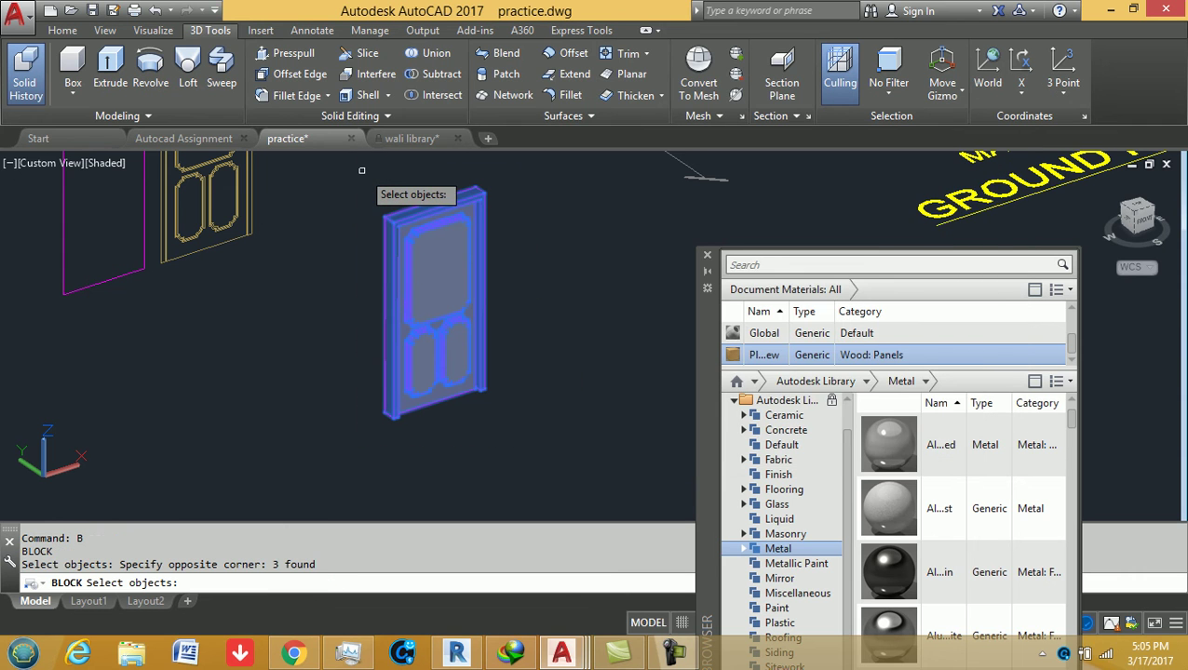
{"action": "key", "text": "Return"}
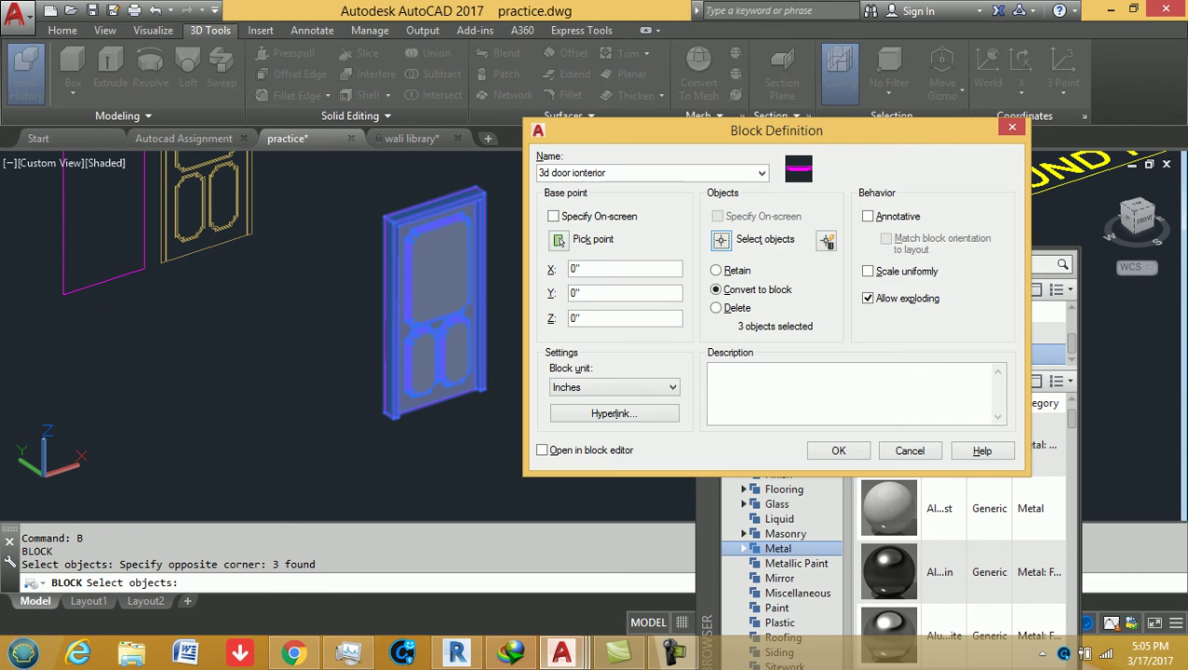
{"action": "left_click", "coordinate": [558, 240]}
{"action": "scroll", "coordinate": [396, 414], "scroll_direction": "up", "scroll_amount": 5}
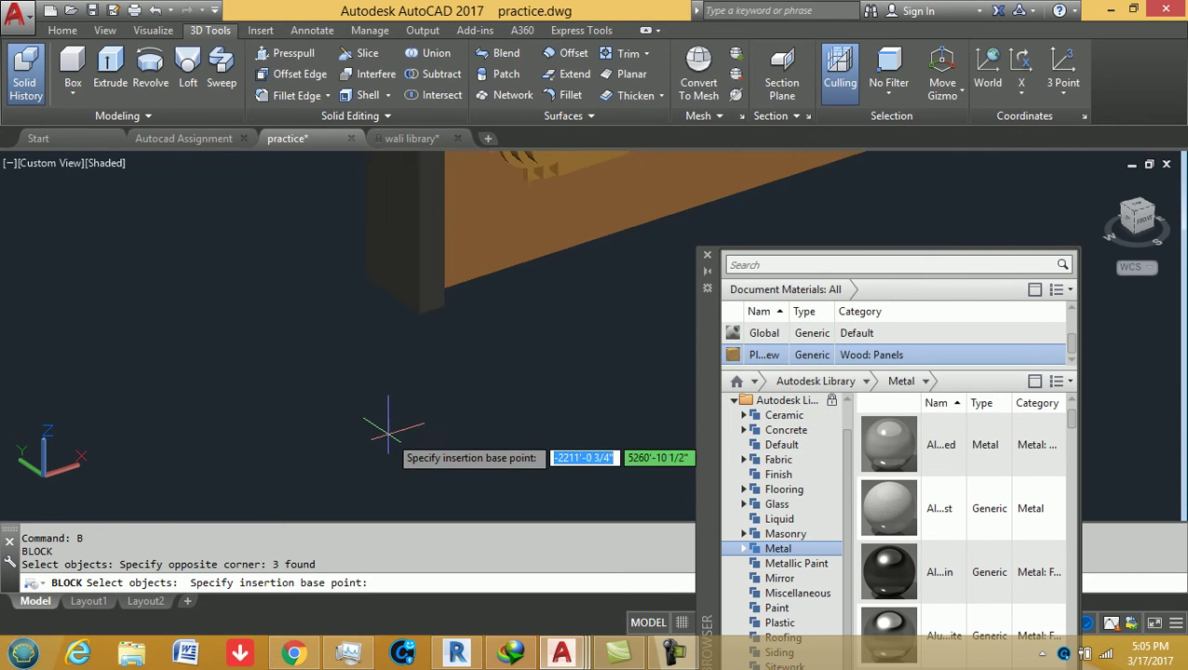
{"action": "left_click", "coordinate": [417, 314]}
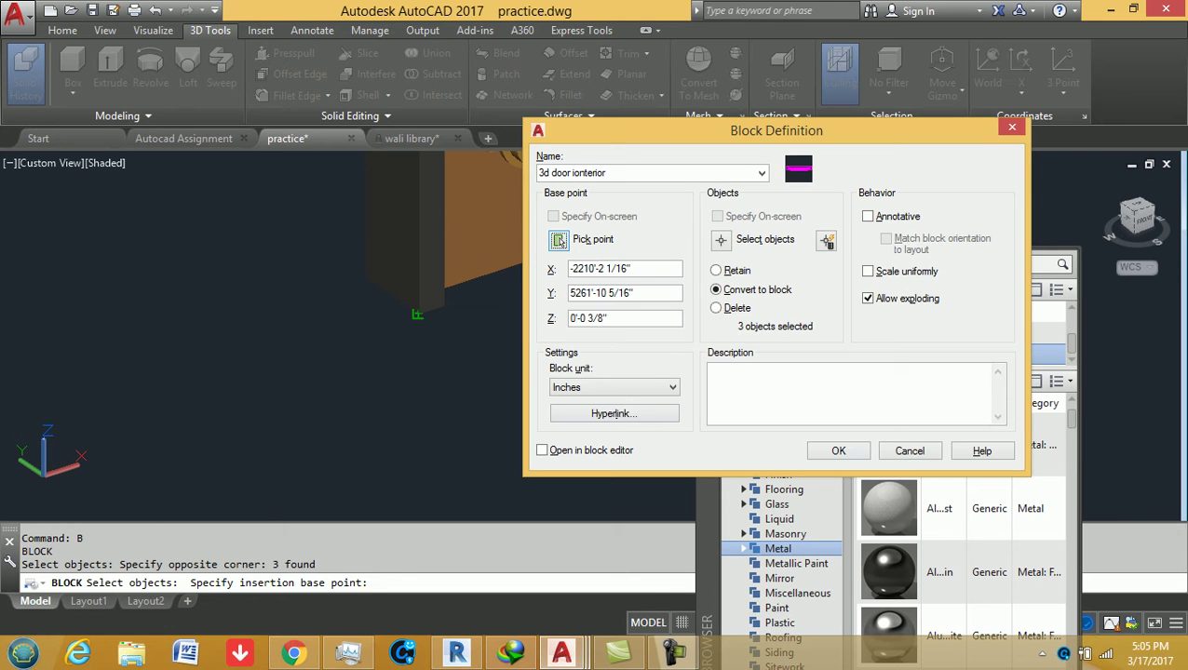
{"action": "left_click", "coordinate": [559, 240]}
{"action": "left_click", "coordinate": [417, 315]}
- Dimension the door's width across its bottom corners as 3'-6"
{"action": "scroll", "coordinate": [291, 372], "scroll_direction": "down", "scroll_amount": 4}
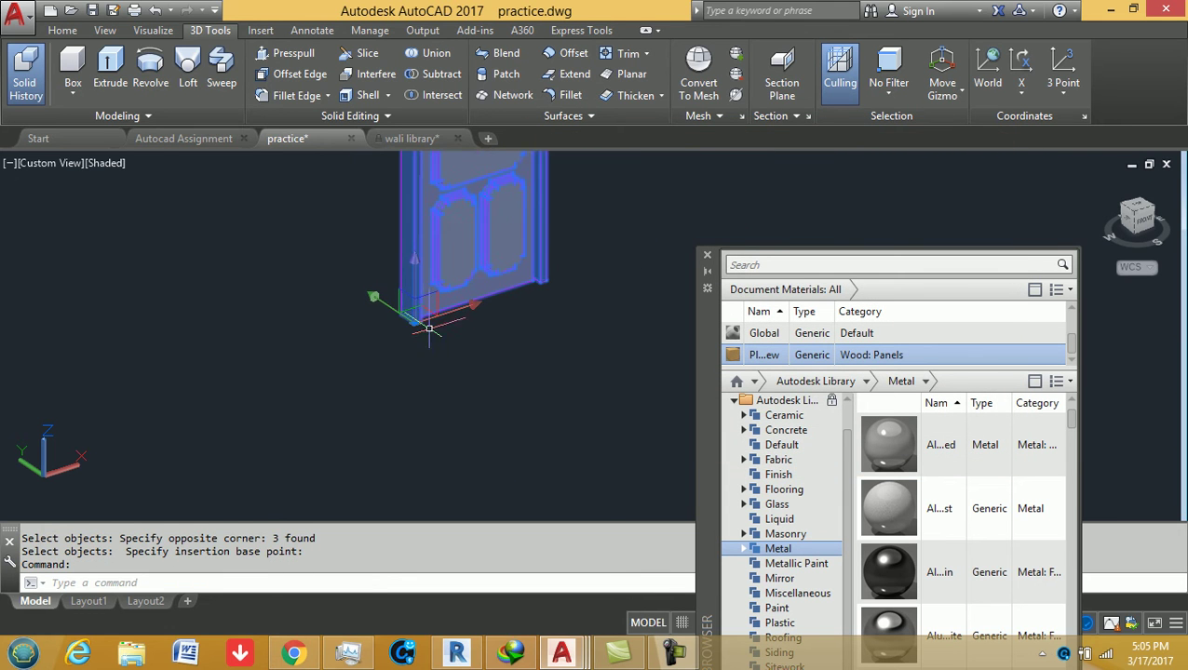
{"action": "key", "text": "Escape"}
{"action": "type", "text": "Dli"}
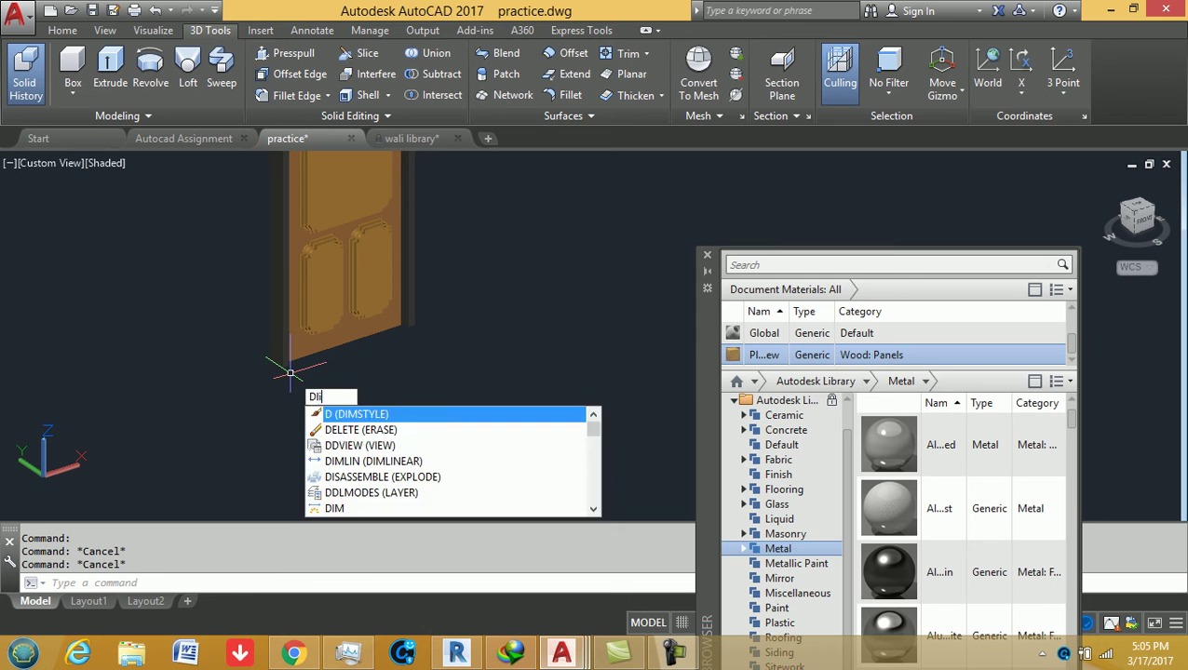
{"action": "key", "text": "Return"}
{"action": "scroll", "coordinate": [277, 369], "scroll_direction": "up", "scroll_amount": 3}
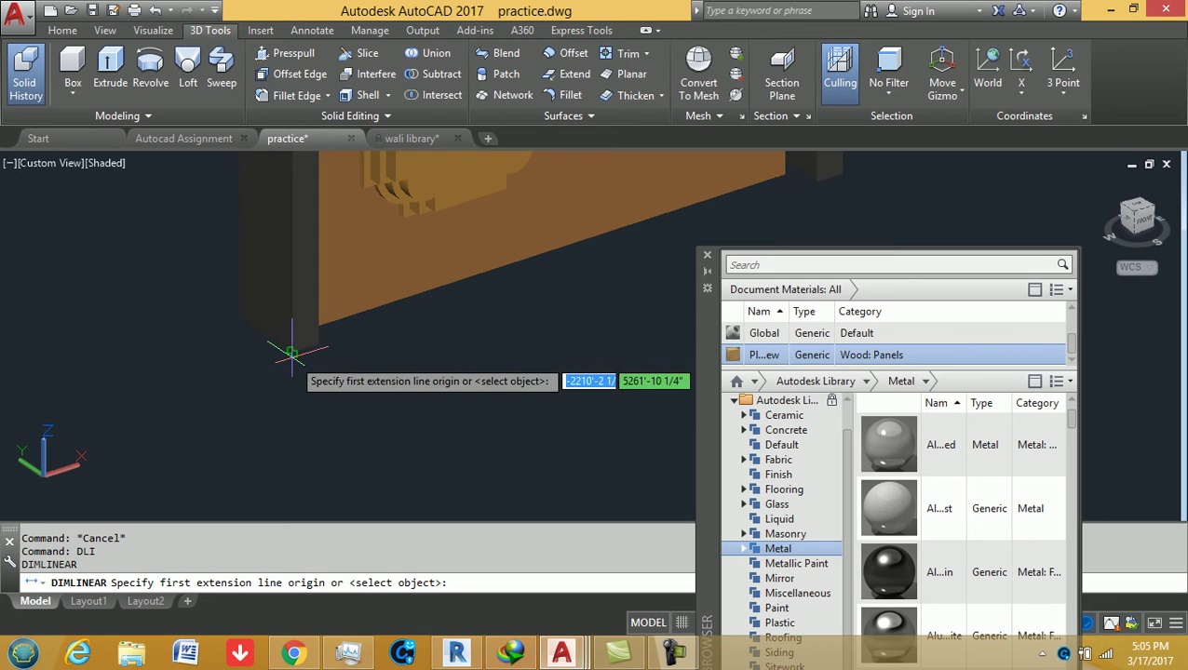
{"action": "left_click", "coordinate": [286, 352]}
{"action": "scroll", "coordinate": [392, 381], "scroll_direction": "down", "scroll_amount": 3}
{"action": "scroll", "coordinate": [465, 278], "scroll_direction": "up", "scroll_amount": 3}
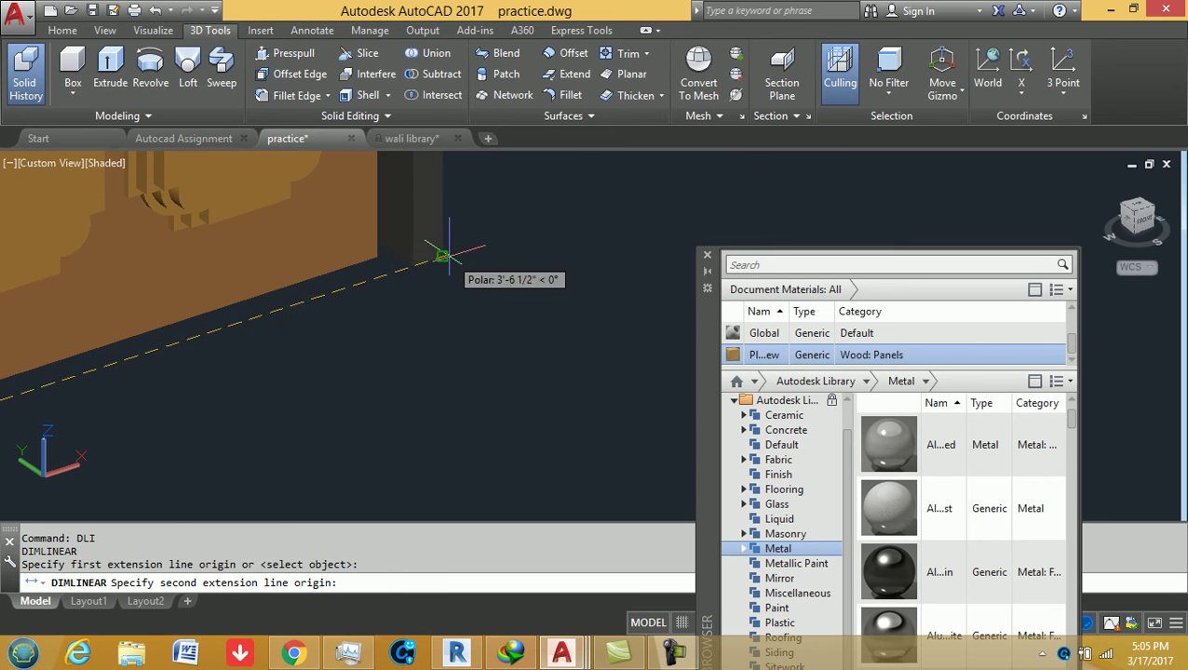
{"action": "left_click", "coordinate": [435, 268]}
{"action": "scroll", "coordinate": [476, 343], "scroll_direction": "down", "scroll_amount": 2}
{"action": "scroll", "coordinate": [379, 356], "scroll_direction": "down", "scroll_amount": 2}
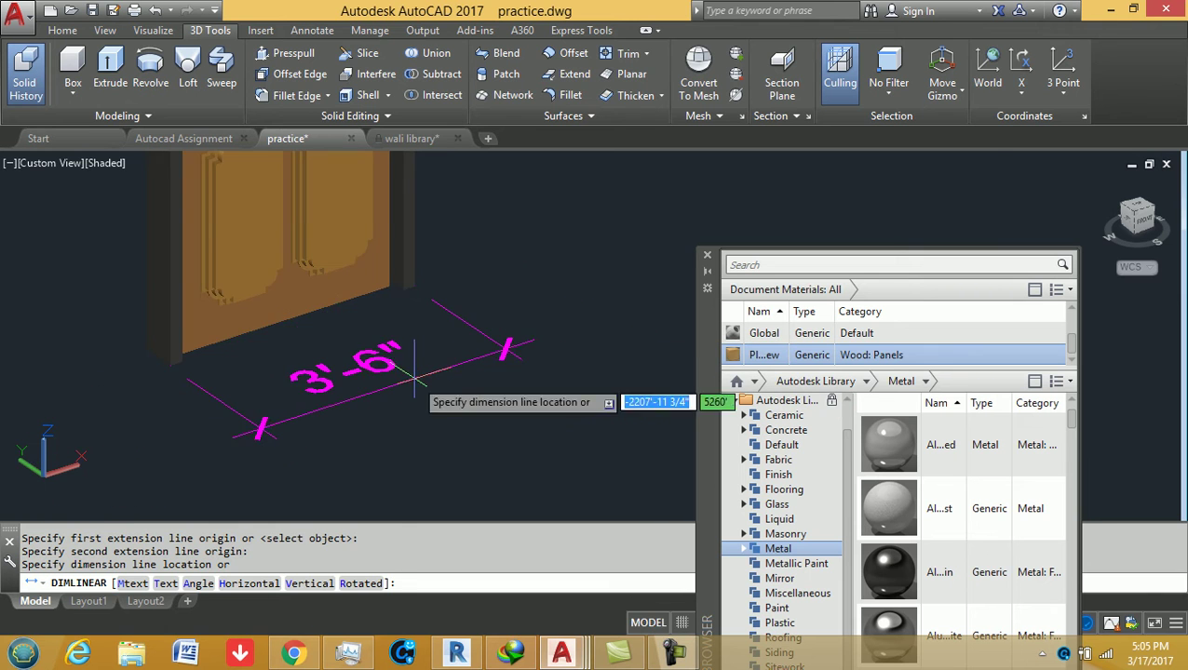
{"action": "left_click", "coordinate": [413, 379]}
- Dimension the house wall's door opening as 3'-2"
{"action": "scroll", "coordinate": [410, 372], "scroll_direction": "down", "scroll_amount": 2}
{"action": "scroll", "coordinate": [391, 261], "scroll_direction": "down", "scroll_amount": 2}
{"action": "scroll", "coordinate": [308, 176], "scroll_direction": "up", "scroll_amount": 1}
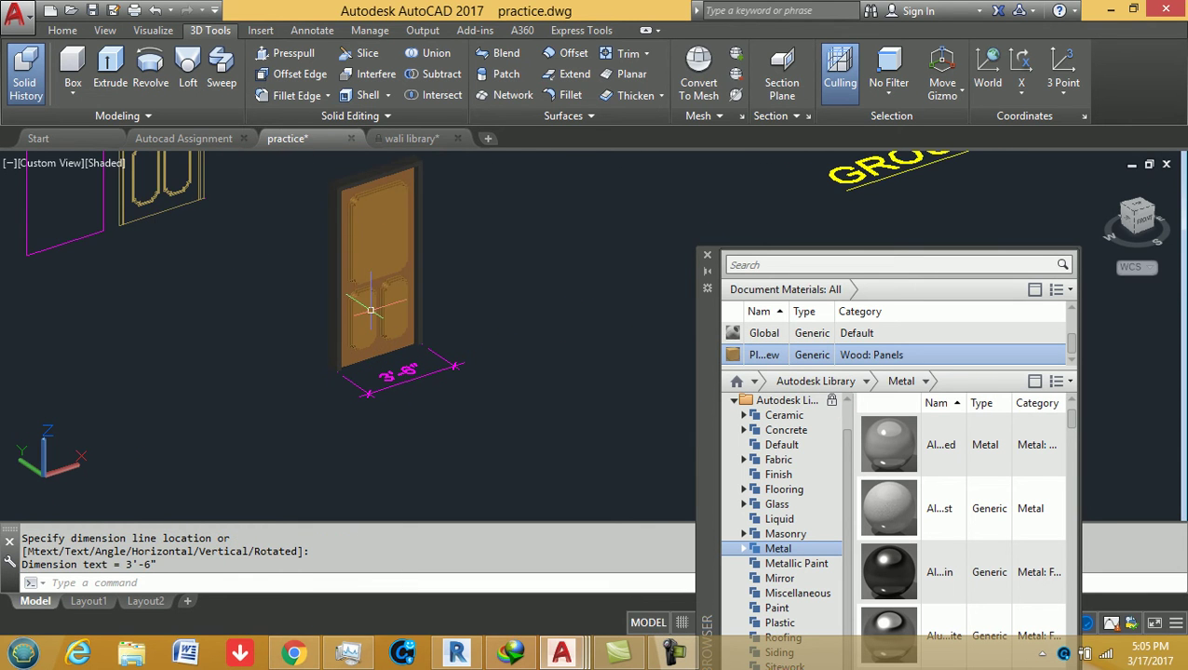
{"action": "scroll", "coordinate": [407, 283], "scroll_direction": "down", "scroll_amount": 3}
{"action": "scroll", "coordinate": [535, 270], "scroll_direction": "up", "scroll_amount": 1}
{"action": "middle_click_drag", "start_coordinate": [425, 325], "coordinate": [346, 360]}
{"action": "scroll", "coordinate": [410, 335], "scroll_direction": "up", "scroll_amount": 3}
{"action": "scroll", "coordinate": [400, 345], "scroll_direction": "up", "scroll_amount": 3}
{"action": "key", "text": "Escape"}
{"action": "key", "text": "Escape"}
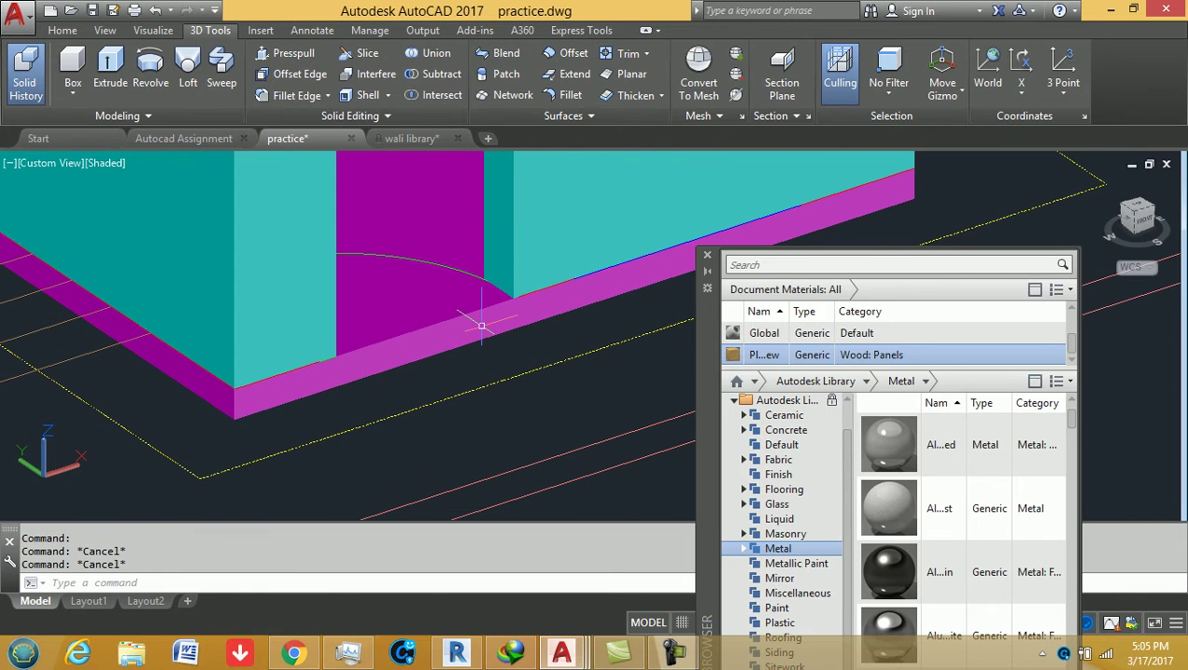
{"action": "type", "text": "Dli"}
{"action": "key", "text": "Return"}
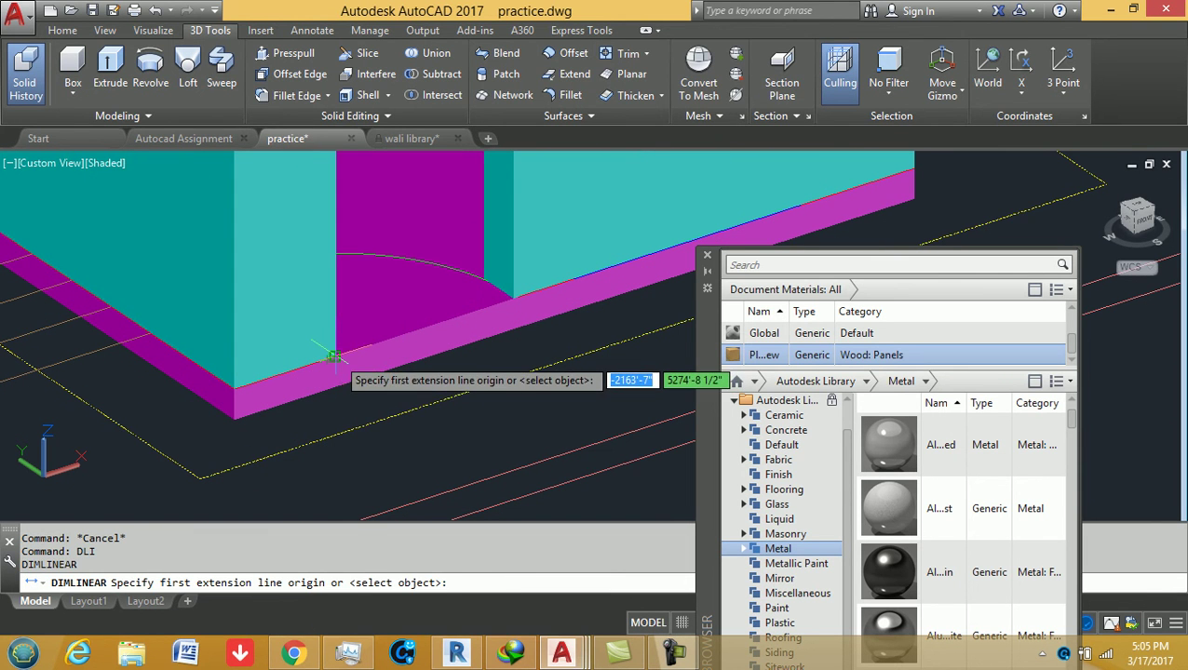
{"action": "left_click", "coordinate": [336, 360]}
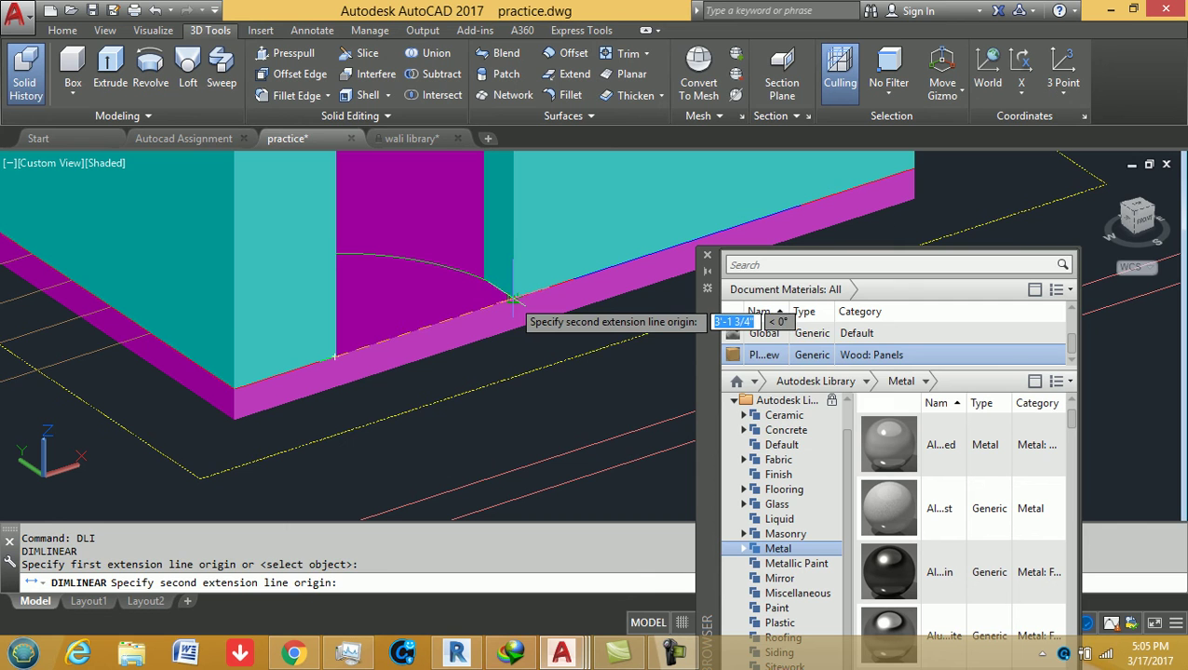
{"action": "left_click", "coordinate": [514, 300]}
{"action": "left_click", "coordinate": [436, 412]}
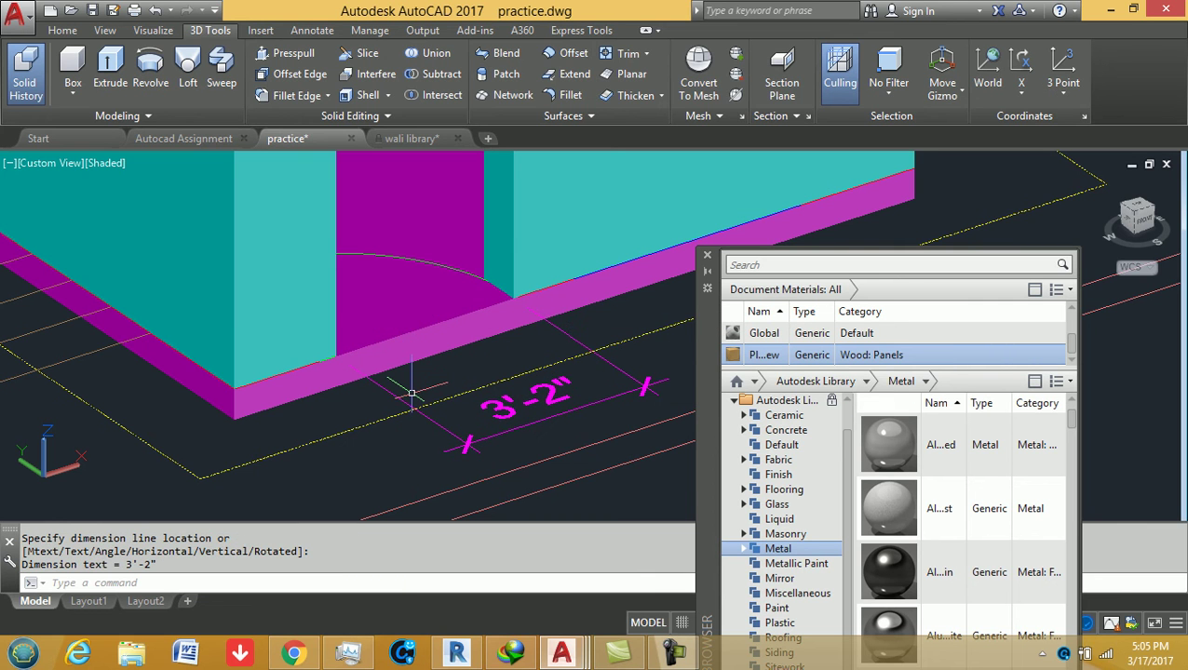
{"action": "scroll", "coordinate": [412, 392], "scroll_direction": "down", "scroll_amount": 2}
{"action": "scroll", "coordinate": [419, 372], "scroll_direction": "down", "scroll_amount": 1}
{"action": "scroll", "coordinate": [429, 338], "scroll_direction": "down", "scroll_amount": 1}
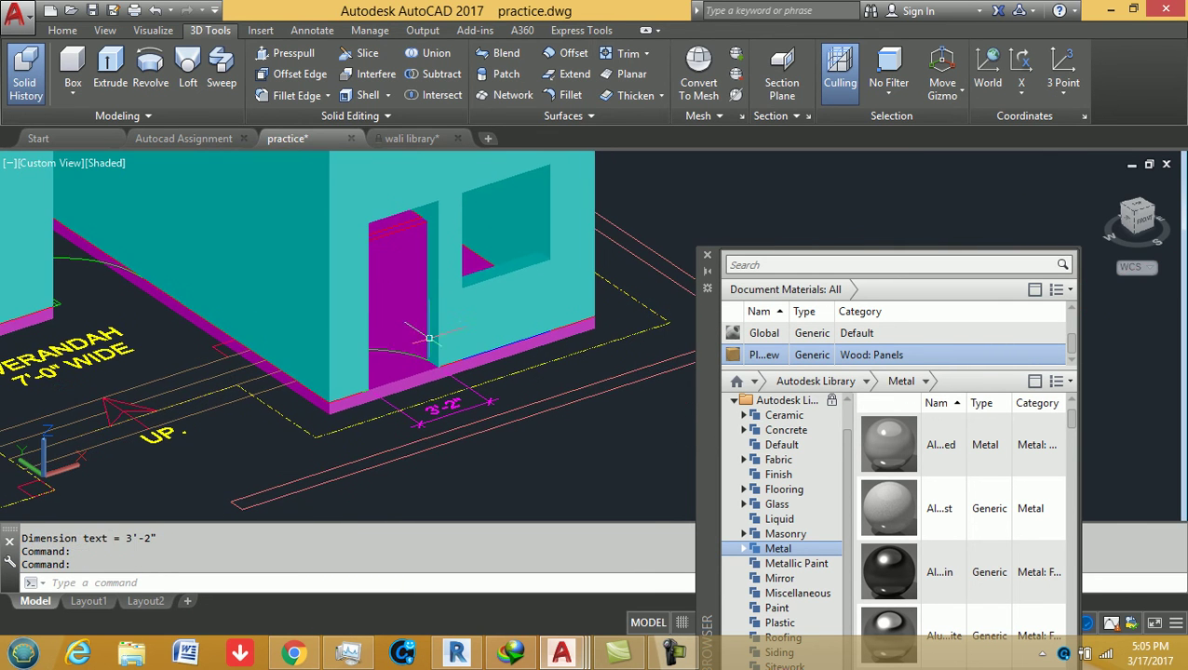
{"action": "scroll", "coordinate": [431, 344], "scroll_direction": "up", "scroll_amount": 2}
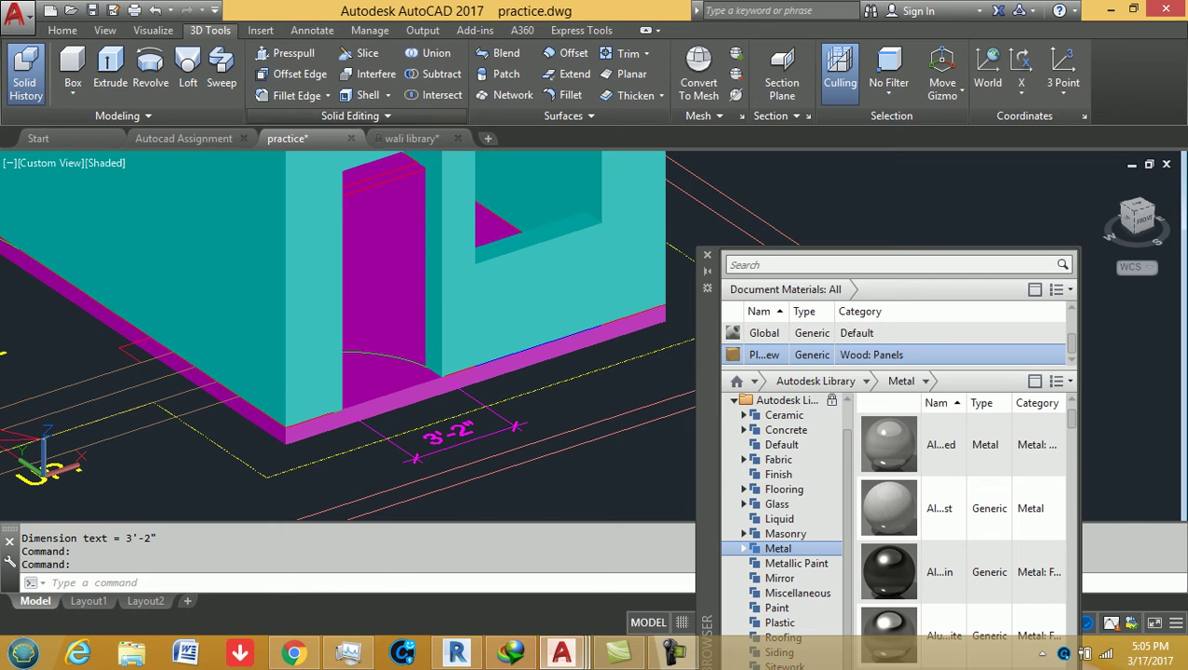
- Start Move Faces on the wall and pick the narrow face inside the door opening
{"action": "left_click", "coordinate": [350, 115]}
{"action": "left_click", "coordinate": [296, 159]}
{"action": "scroll", "coordinate": [466, 316], "scroll_direction": "up", "scroll_amount": 1}
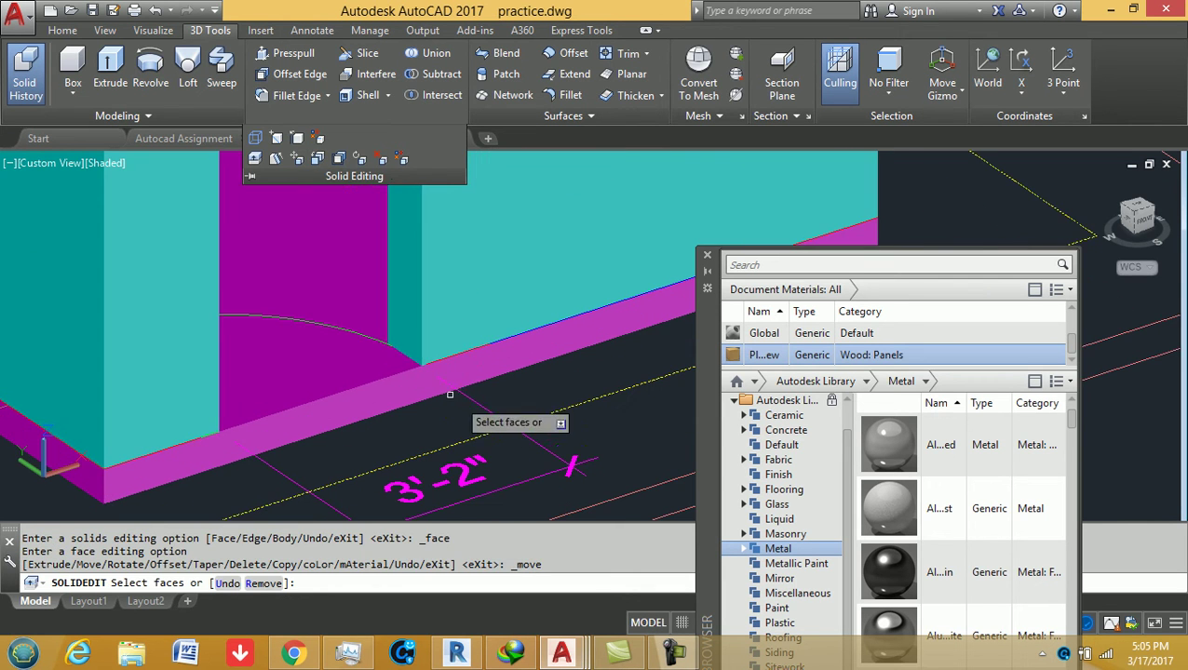
{"action": "left_click", "coordinate": [403, 307]}
{"action": "middle_click_drag", "start_coordinate": [403, 393], "coordinate": [415, 317]}
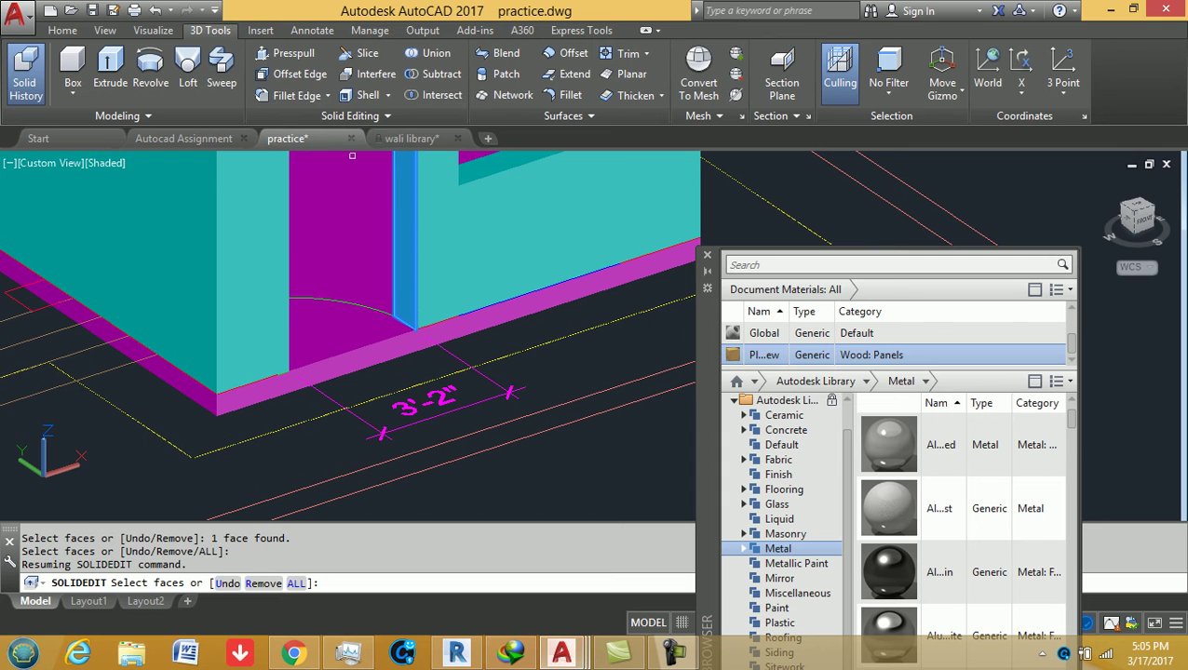
- Move the door-side wall face 4 inches, docking the materials palette on the right
{"action": "left_click", "coordinate": [350, 116]}
{"action": "left_click", "coordinate": [296, 158]}
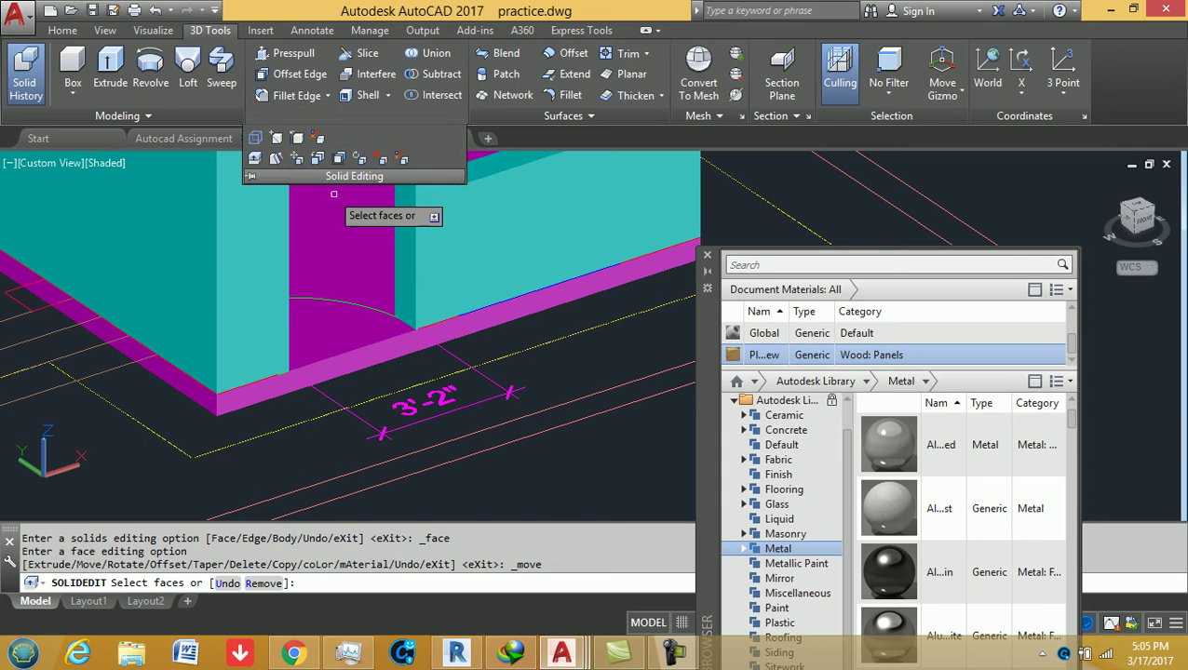
{"action": "left_click", "coordinate": [402, 279]}
{"action": "key", "text": "Return"}
{"action": "left_click", "coordinate": [425, 322]}
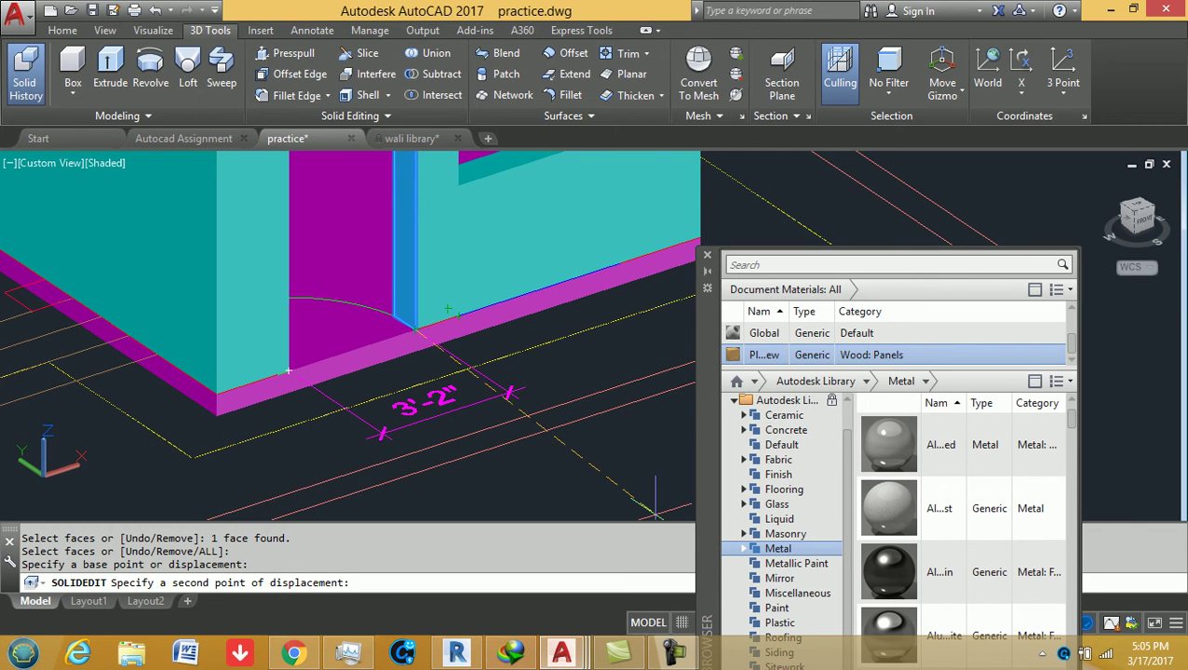
{"action": "left_click_drag", "start_coordinate": [708, 419], "coordinate": [1175, 419]}
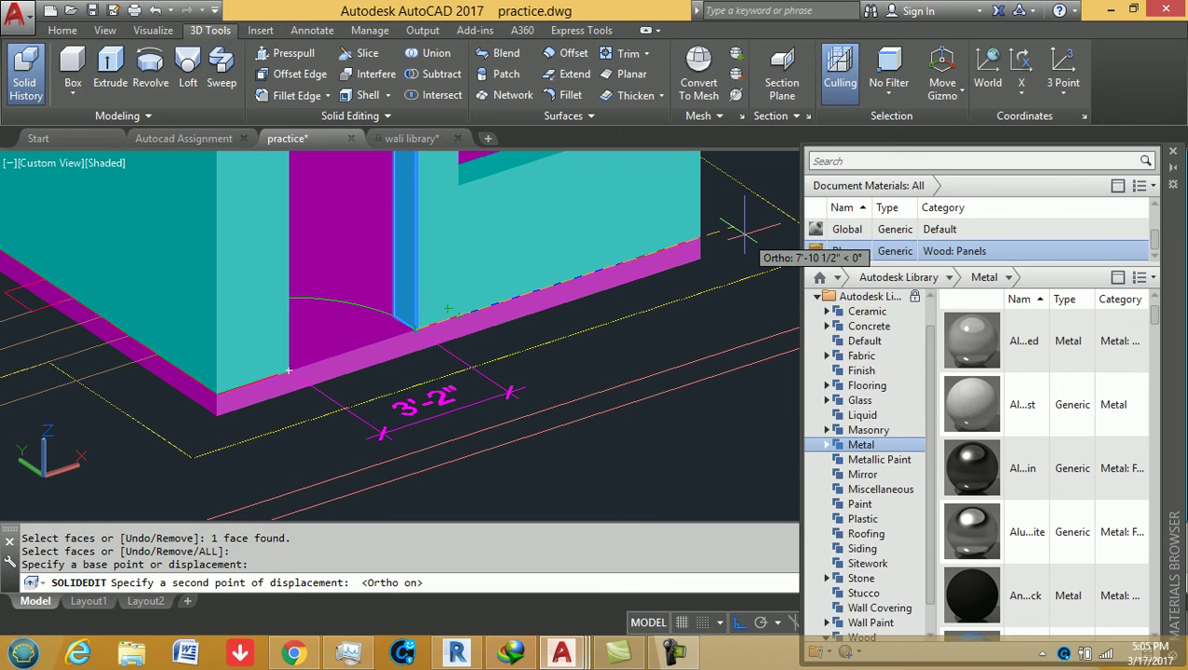
{"action": "type", "text": "4"}
{"action": "key", "text": "Return"}
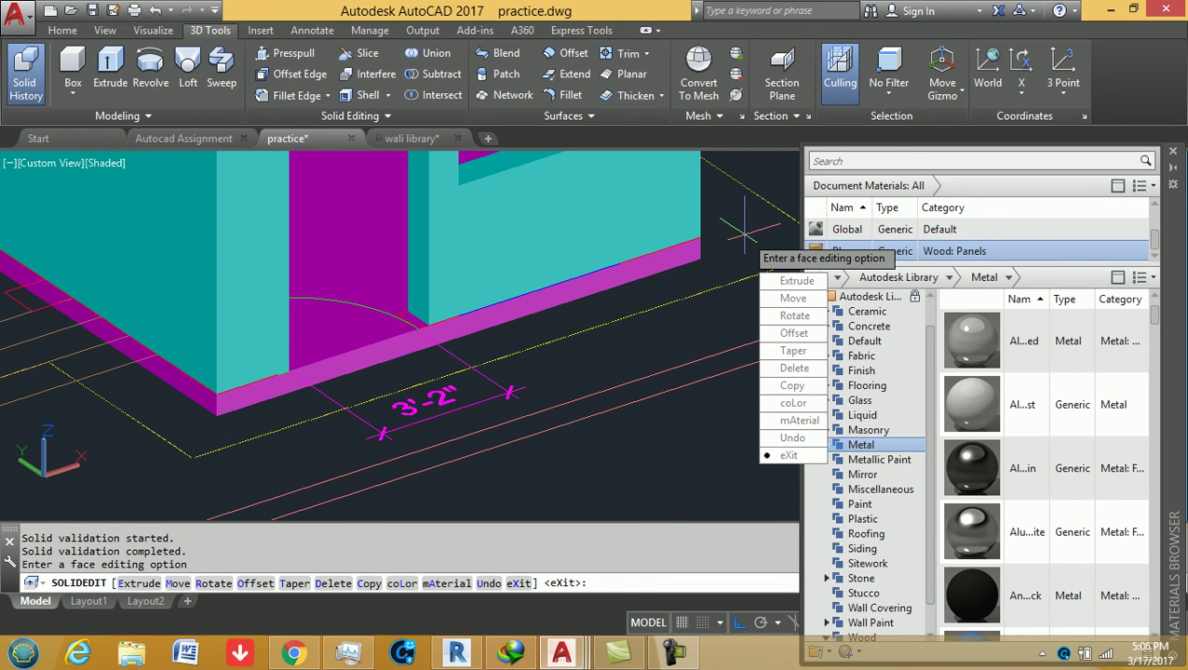
{"action": "key", "text": "Escape"}
{"action": "key", "text": "Escape"}
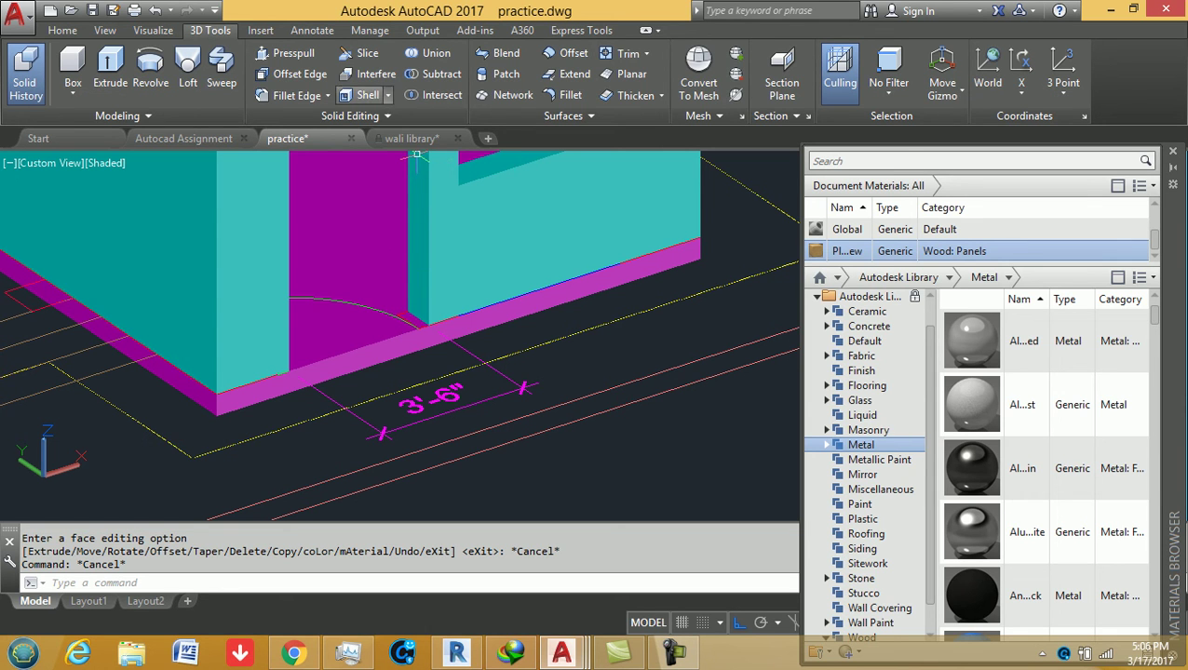
- Move the wall face beside the door a further 3 inches as a trial
{"action": "left_click", "coordinate": [352, 116]}
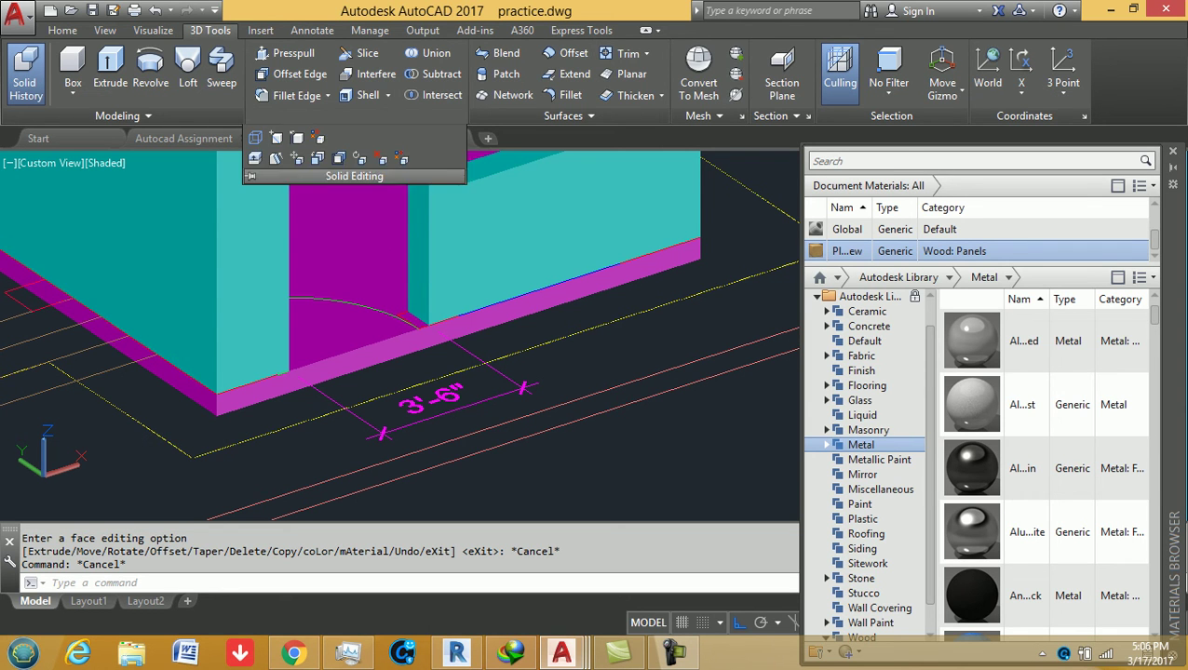
{"action": "left_click", "coordinate": [296, 158]}
{"action": "left_click", "coordinate": [410, 312]}
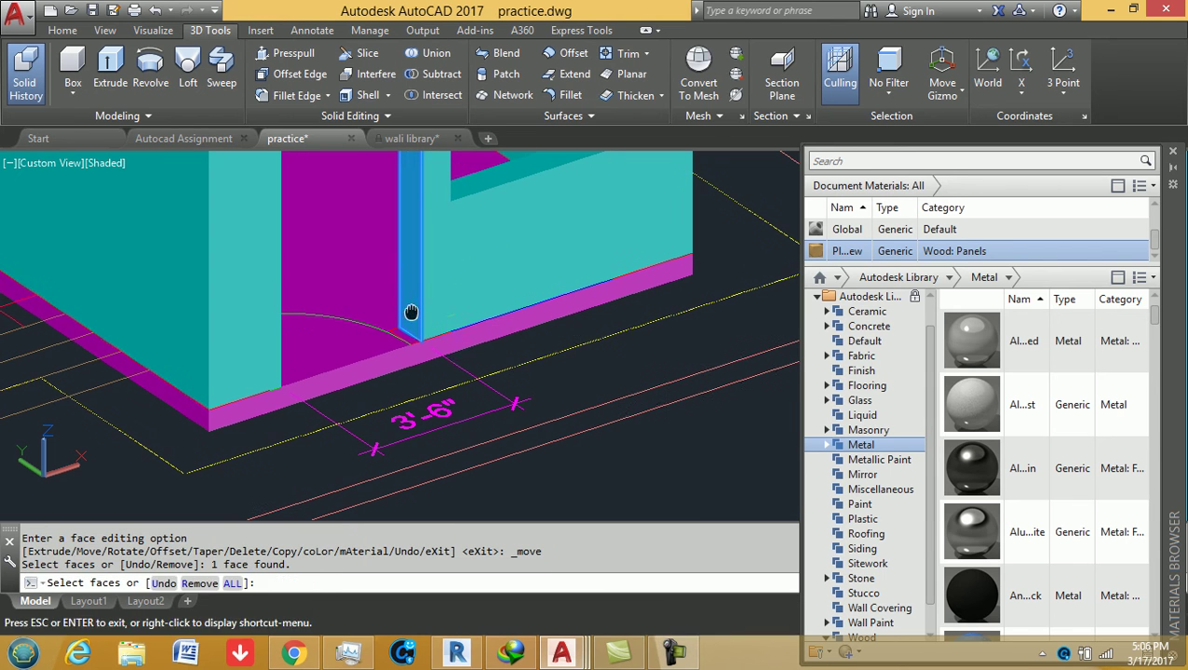
{"action": "scroll", "coordinate": [410, 312], "scroll_direction": "down", "scroll_amount": 2}
{"action": "key", "text": "Return"}
{"action": "left_click", "coordinate": [312, 409]}
{"action": "scroll", "coordinate": [172, 442], "scroll_direction": "down", "scroll_amount": 2}
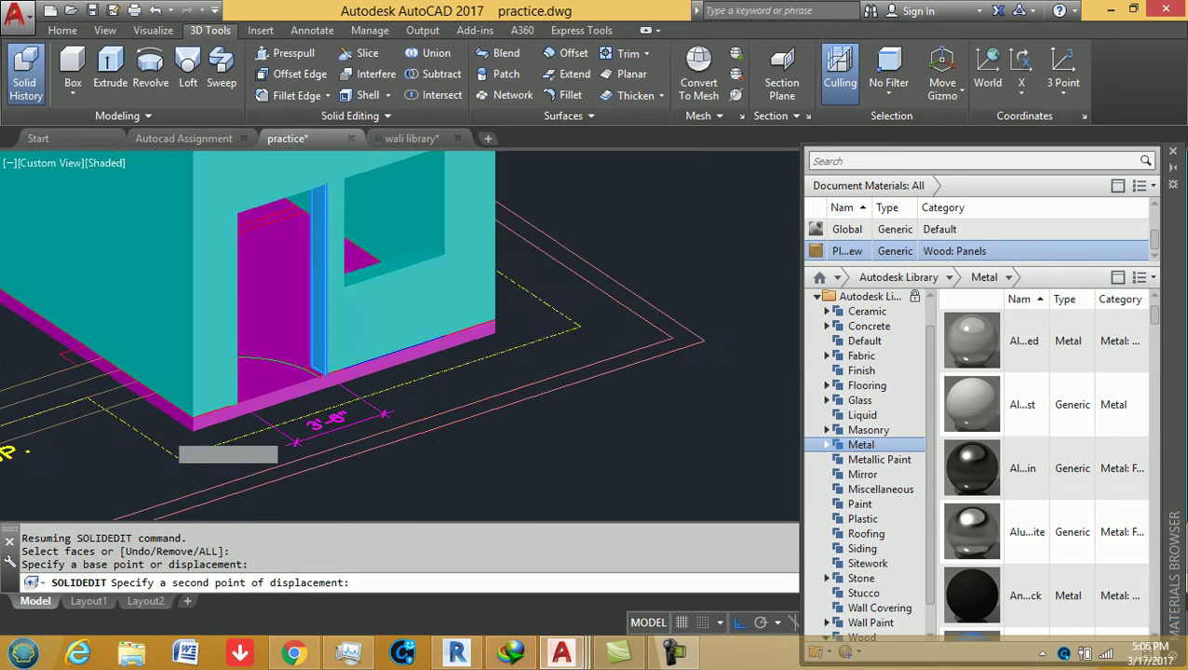
{"action": "scroll", "coordinate": [553, 335], "scroll_direction": "down", "scroll_amount": 2}
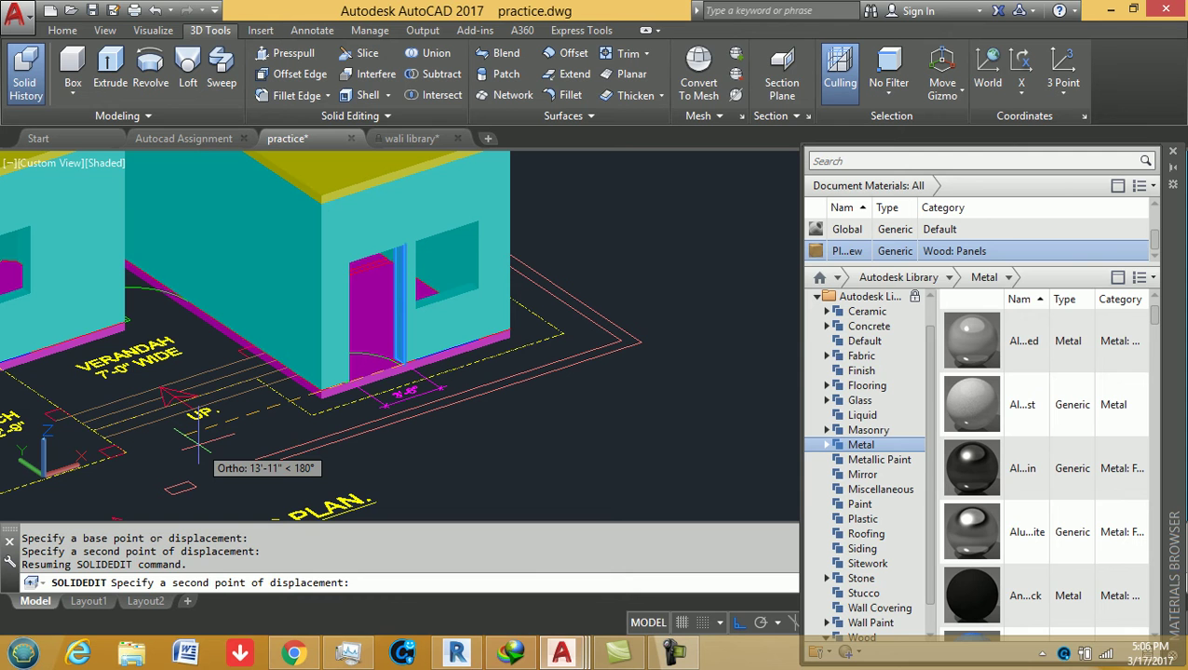
{"action": "type", "text": "3"}
{"action": "key", "text": "Return"}
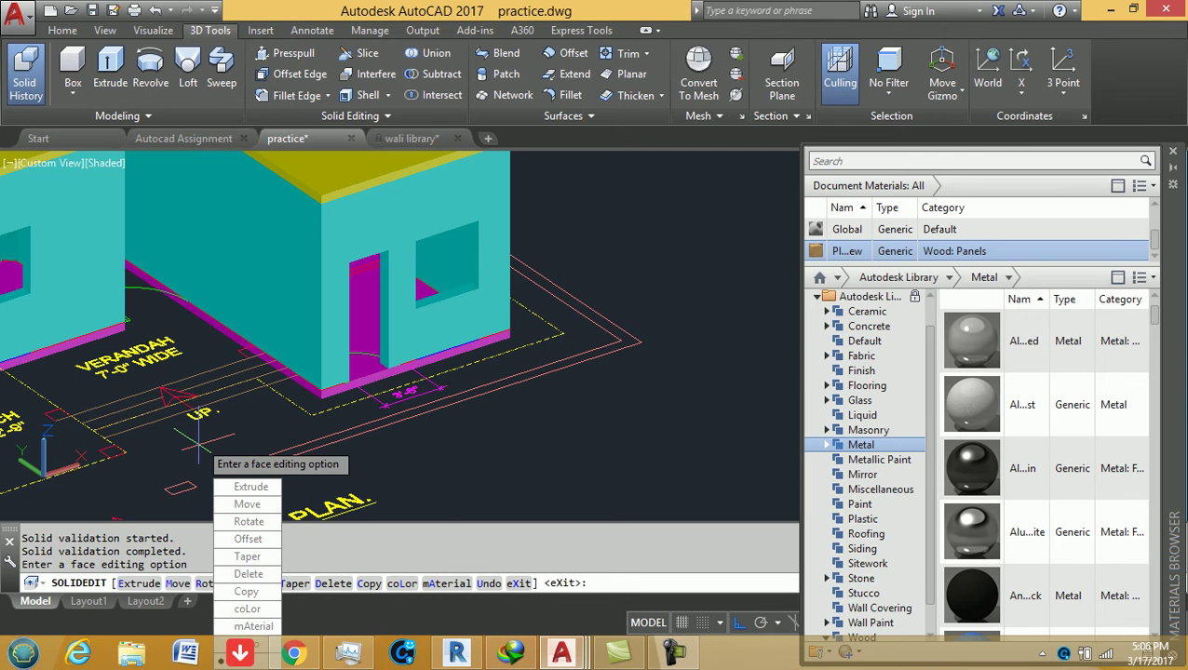
{"action": "key", "text": "Escape"}
{"action": "key", "text": "Escape"}
- Undo the trial 3-inch face move
{"action": "scroll", "coordinate": [307, 400], "scroll_direction": "up", "scroll_amount": 2}
{"action": "key", "text": "ctrl+z"}
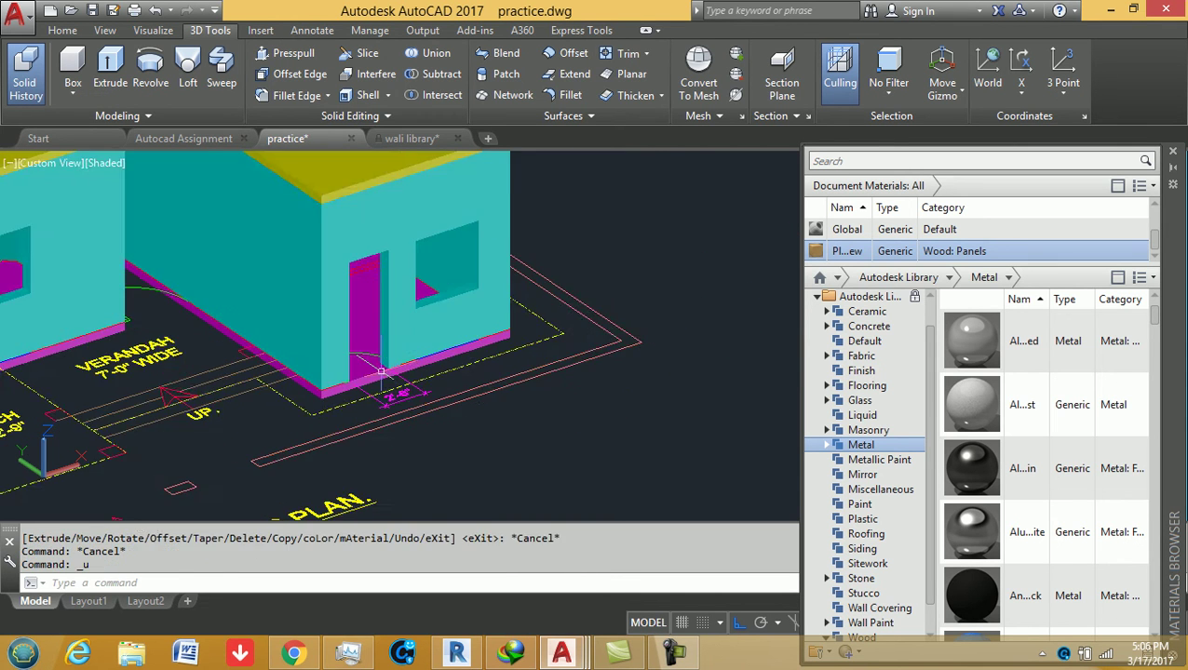
{"action": "key", "text": "ctrl+z"}
{"action": "key", "text": "ctrl+z"}
- Redo the move that restores the widened 3'-6" wall opening
{"action": "key", "text": "ctrl+y"}
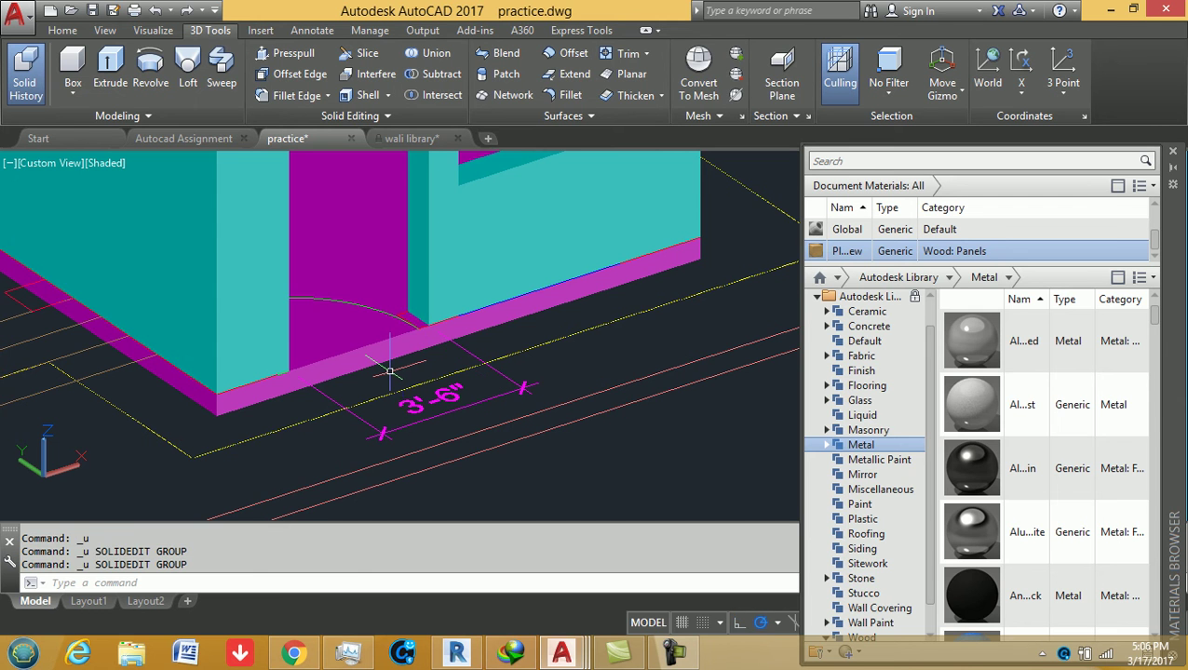
{"action": "scroll", "coordinate": [391, 370], "scroll_direction": "down", "scroll_amount": 2}
{"action": "scroll", "coordinate": [447, 354], "scroll_direction": "down", "scroll_amount": 2}
{"action": "scroll", "coordinate": [472, 351], "scroll_direction": "down", "scroll_amount": 1}
{"action": "scroll", "coordinate": [466, 344], "scroll_direction": "up", "scroll_amount": 1}
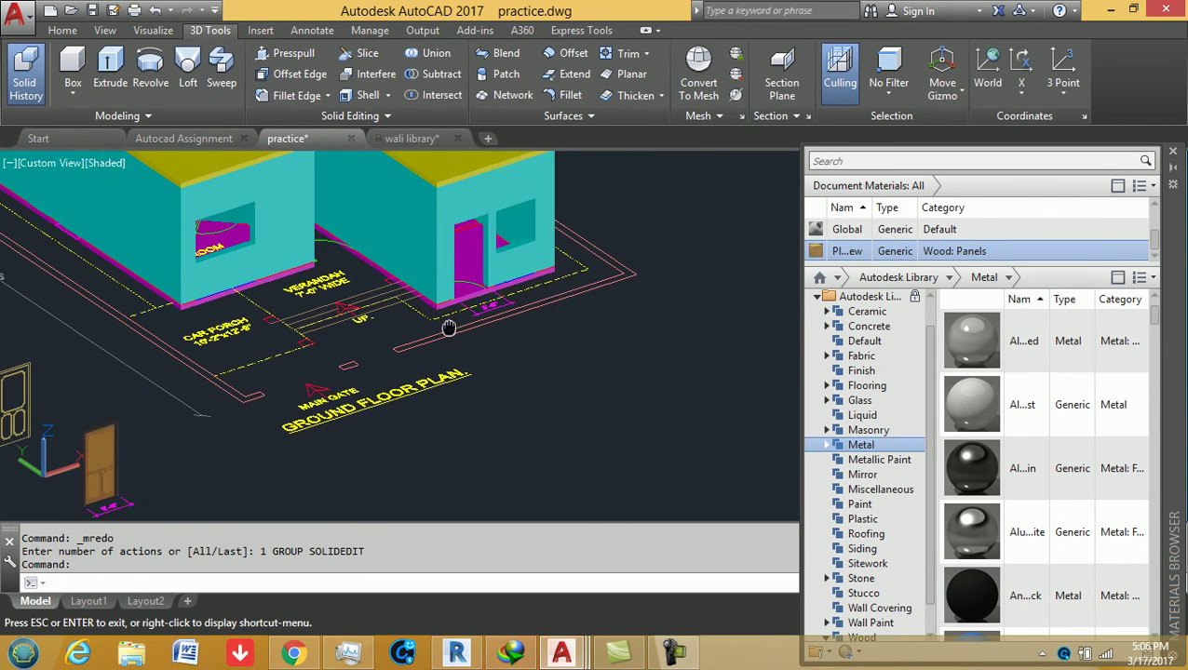
{"action": "scroll", "coordinate": [470, 325], "scroll_direction": "up", "scroll_amount": 2}
{"action": "scroll", "coordinate": [480, 297], "scroll_direction": "up", "scroll_amount": 1}
{"action": "scroll", "coordinate": [486, 274], "scroll_direction": "up", "scroll_amount": 2}
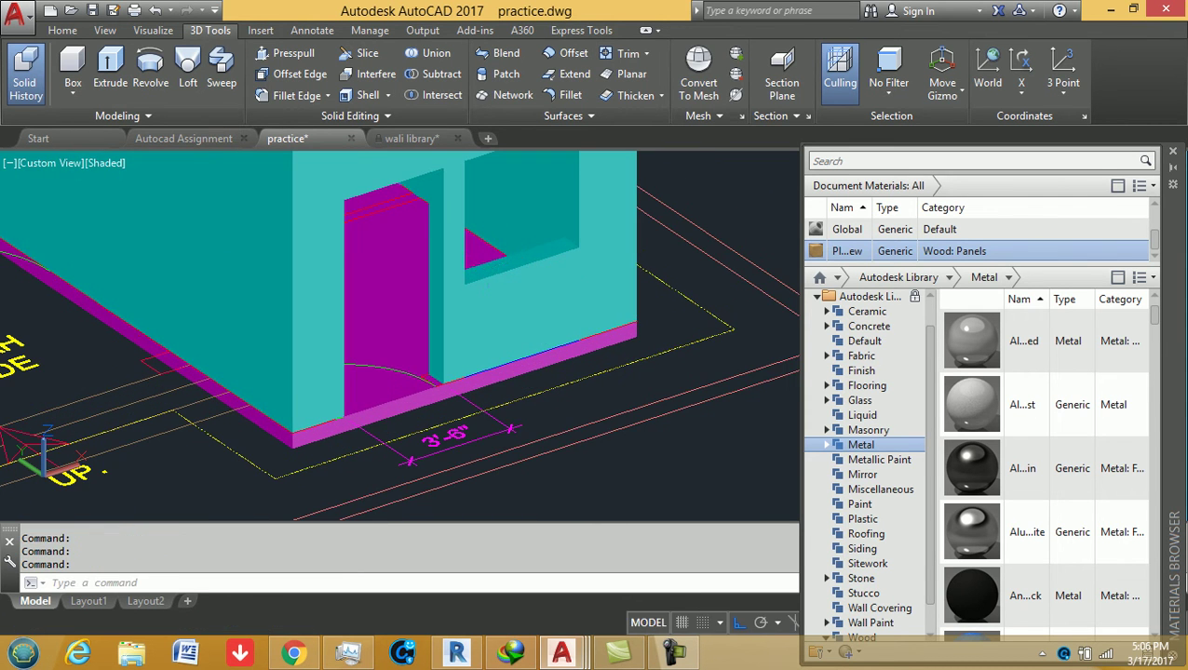
- Insert the 3D door block at the opening corner and move it into line with the wall
{"action": "type", "text": "i"}
{"action": "key", "text": "Return"}
{"action": "key", "text": "Return"}
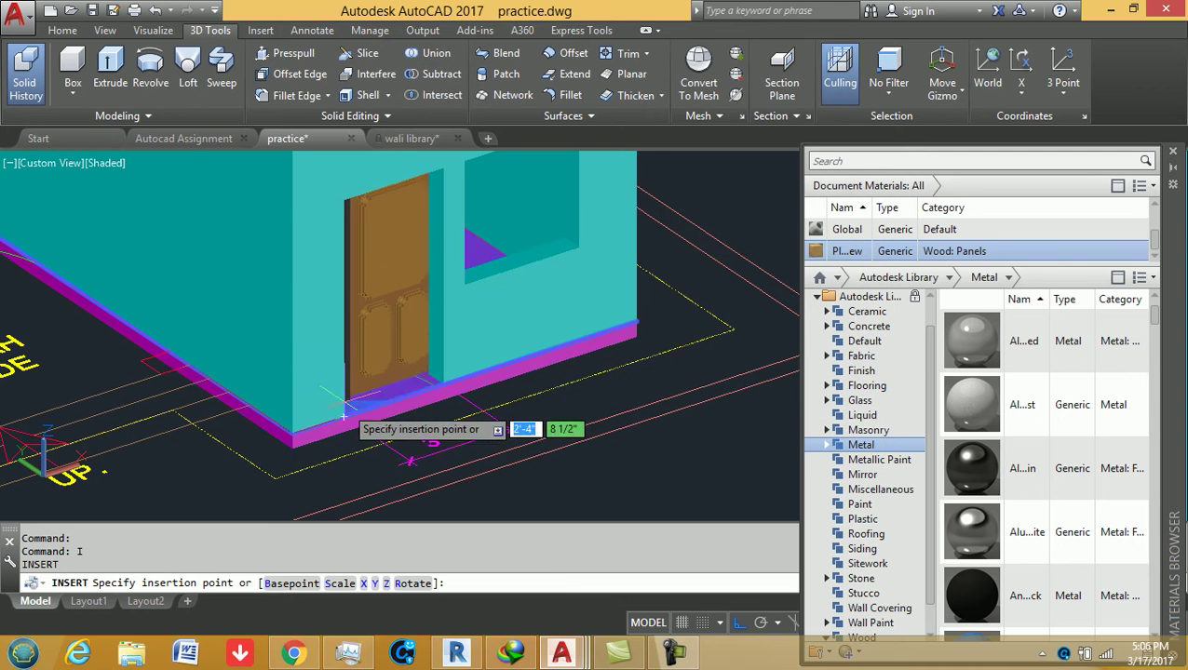
{"action": "scroll", "coordinate": [373, 410], "scroll_direction": "up", "scroll_amount": 2}
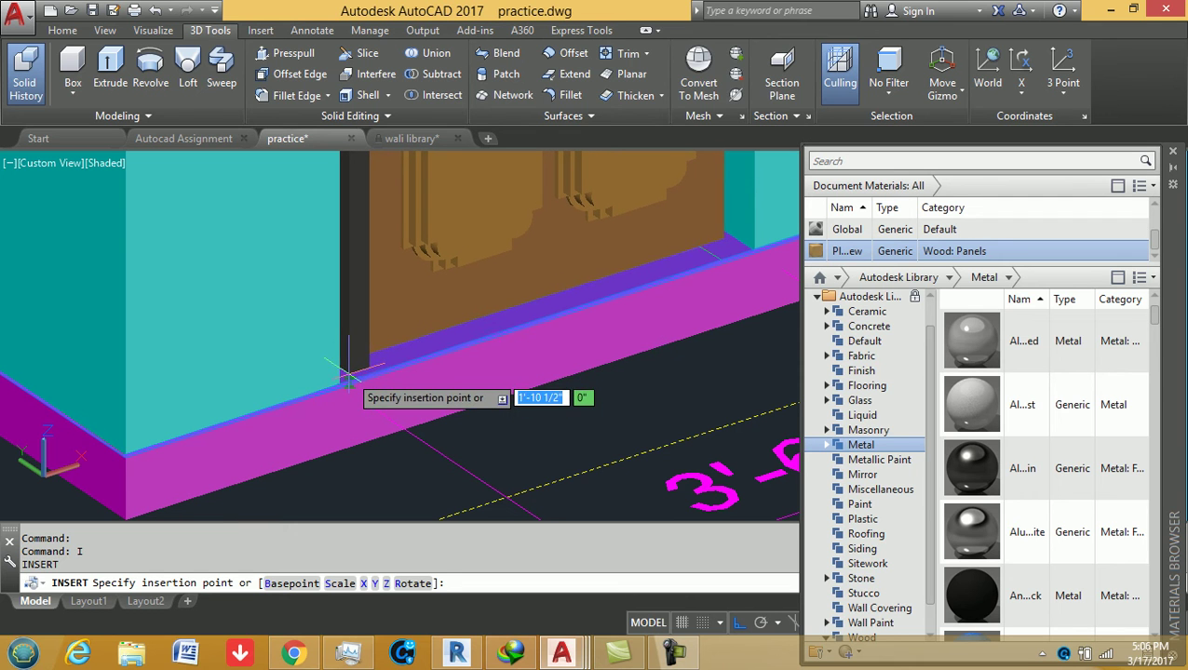
{"action": "left_click", "coordinate": [350, 373]}
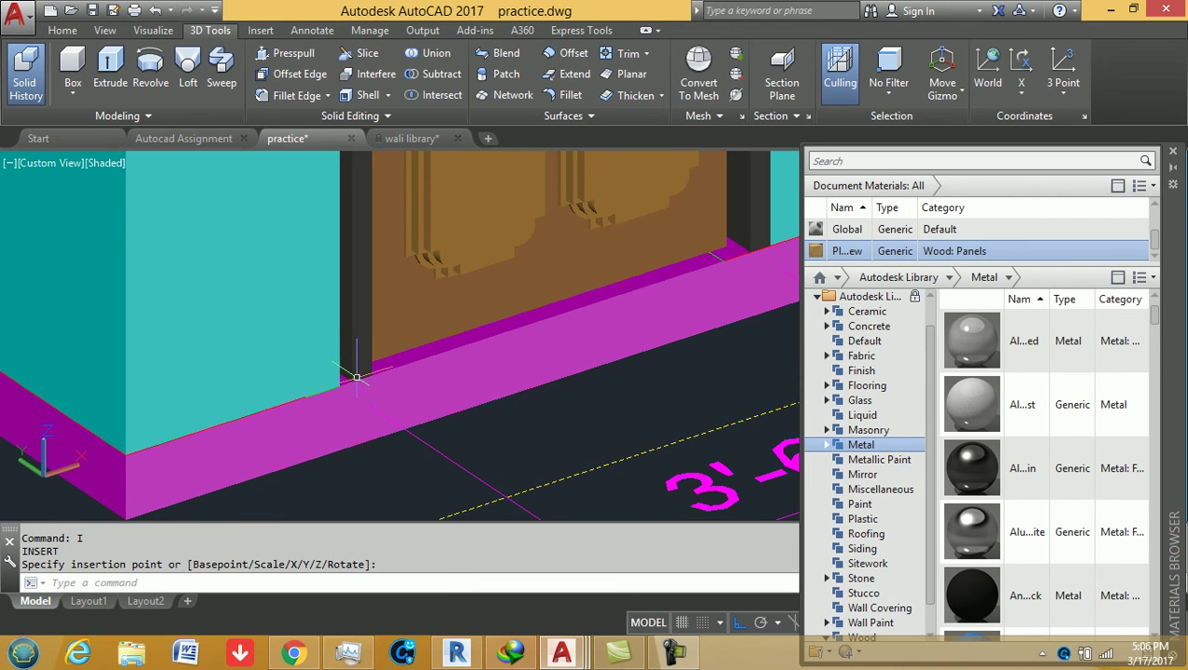
{"action": "key", "text": "Escape"}
{"action": "key", "text": "Escape"}
{"action": "type", "text": "m"}
{"action": "key", "text": "Return"}
{"action": "left_click", "coordinate": [364, 386]}
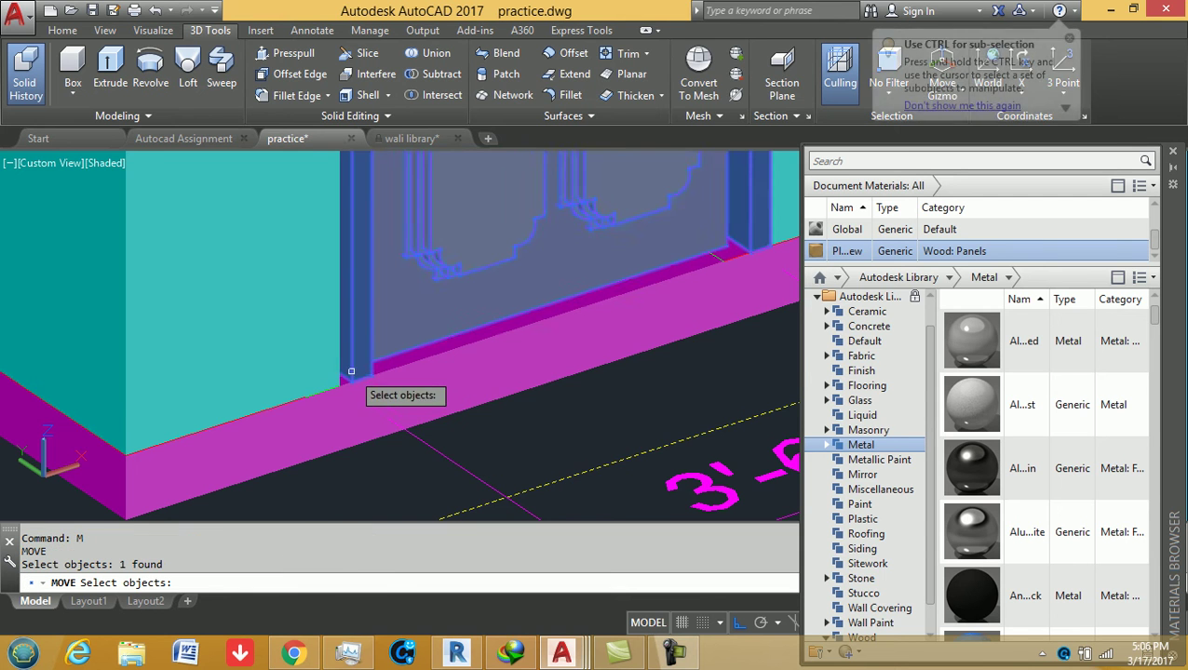
{"action": "key", "text": "Return"}
{"action": "left_click", "coordinate": [328, 380]}
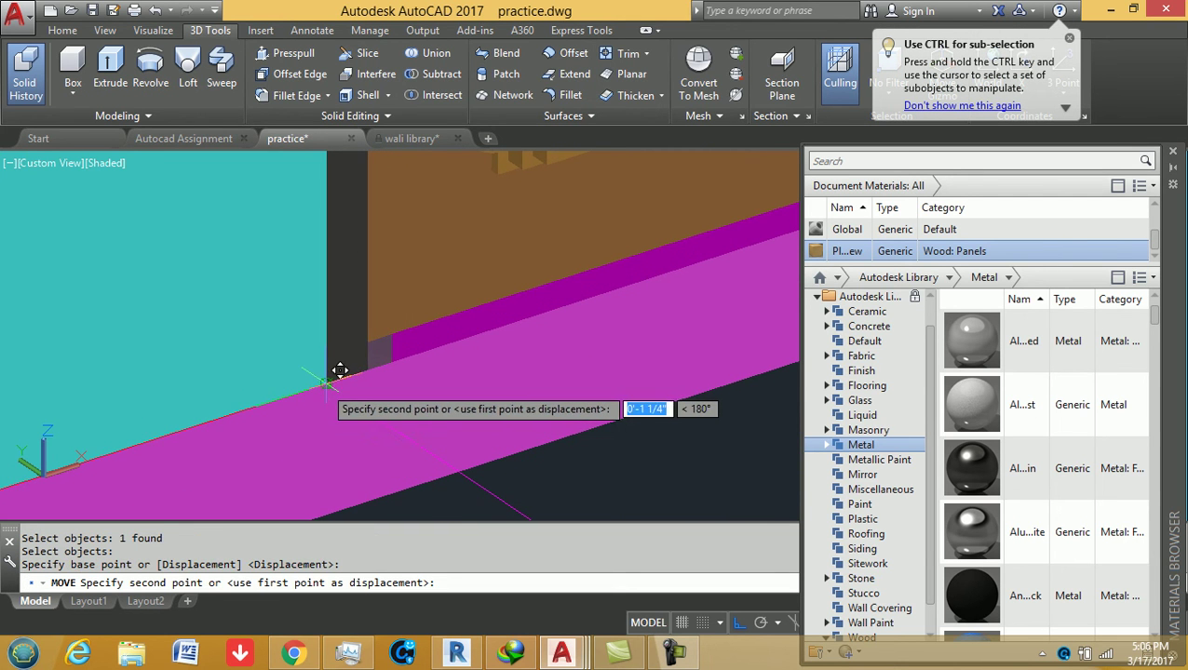
{"action": "left_click", "coordinate": [337, 372]}
- Orbit and pan around the door to check its fit and frame the whole house
{"action": "scroll", "coordinate": [337, 373], "scroll_direction": "down", "scroll_amount": 3}
{"action": "scroll", "coordinate": [365, 377], "scroll_direction": "up", "scroll_amount": 1}
{"action": "scroll", "coordinate": [365, 377], "scroll_direction": "up", "scroll_amount": 1}
{"action": "middle_click_drag", "start_coordinate": [365, 377], "coordinate": [321, 341], "text": "shift"}
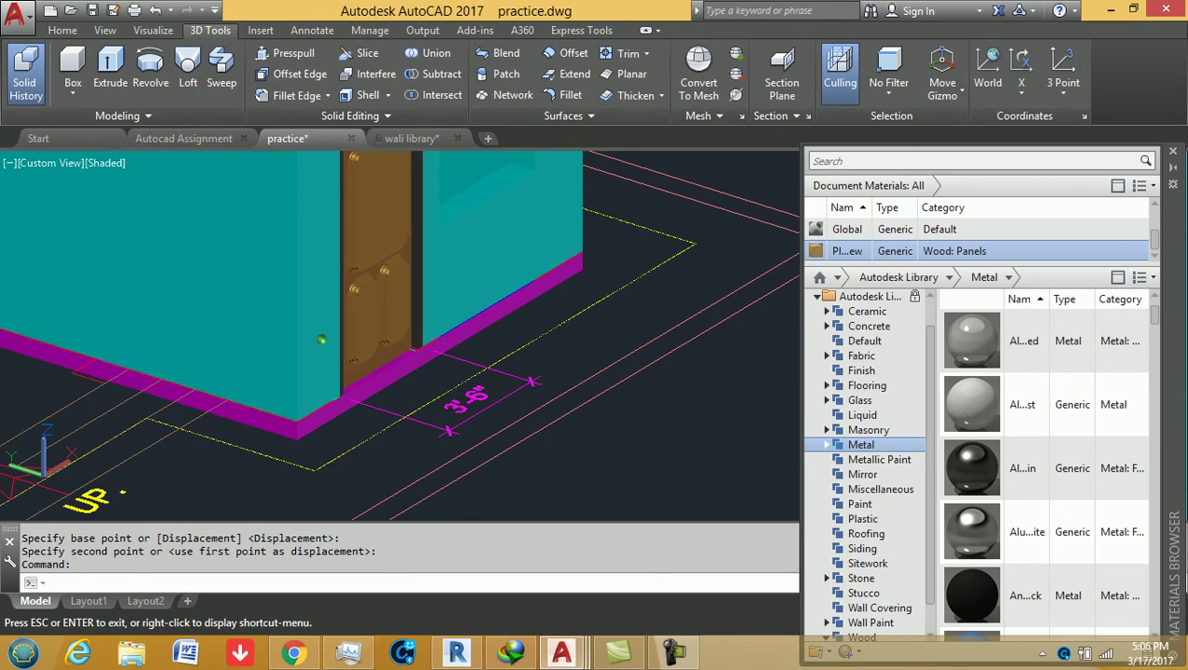
{"action": "scroll", "coordinate": [321, 341], "scroll_direction": "up", "scroll_amount": 1}
{"action": "scroll", "coordinate": [397, 371], "scroll_direction": "up", "scroll_amount": 1}
{"action": "scroll", "coordinate": [486, 384], "scroll_direction": "up", "scroll_amount": 1}
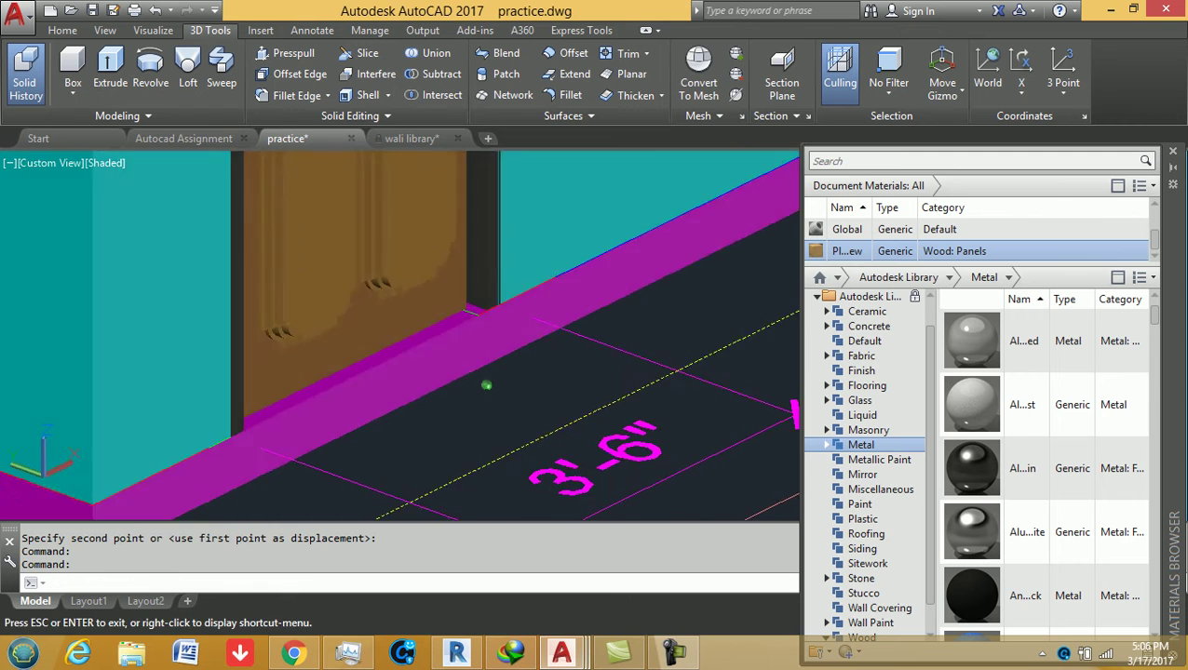
{"action": "middle_click_drag", "start_coordinate": [486, 385], "coordinate": [590, 306], "text": "shift"}
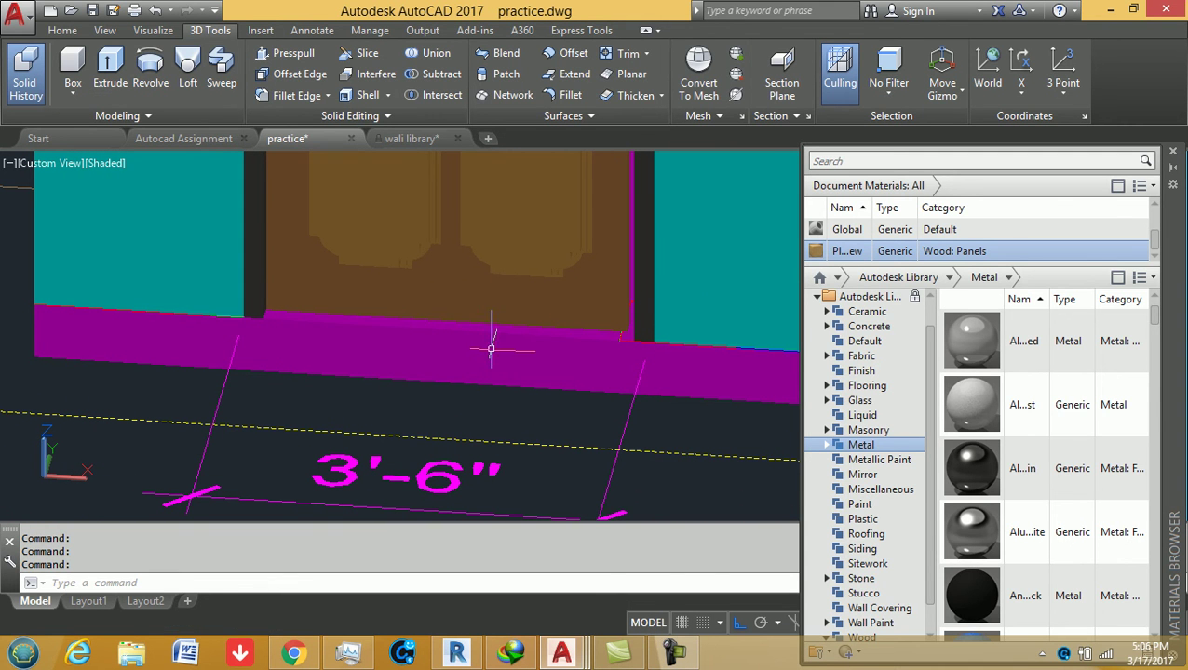
{"action": "scroll", "coordinate": [491, 349], "scroll_direction": "down", "scroll_amount": 1}
{"action": "scroll", "coordinate": [323, 434], "scroll_direction": "down", "scroll_amount": 2}
{"action": "middle_click_drag", "start_coordinate": [398, 283], "coordinate": [337, 324]}
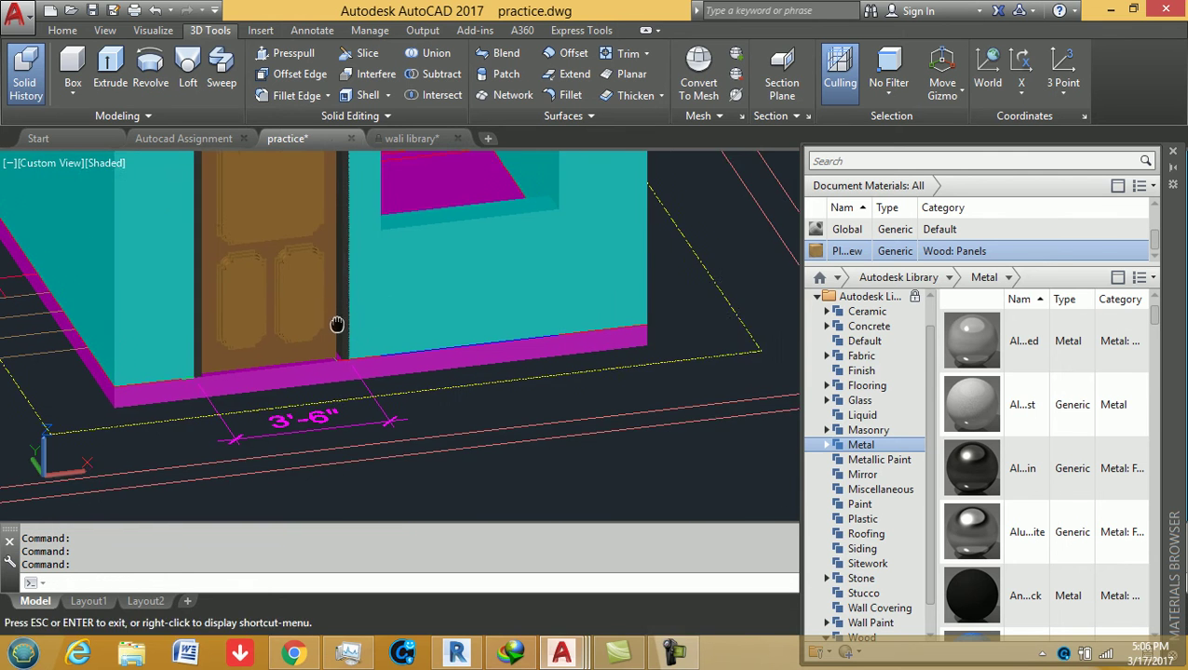
{"action": "scroll", "coordinate": [337, 324], "scroll_direction": "down", "scroll_amount": 3}
{"action": "scroll", "coordinate": [337, 324], "scroll_direction": "down", "scroll_amount": 2}
{"action": "middle_click_drag", "start_coordinate": [436, 216], "coordinate": [443, 384]}
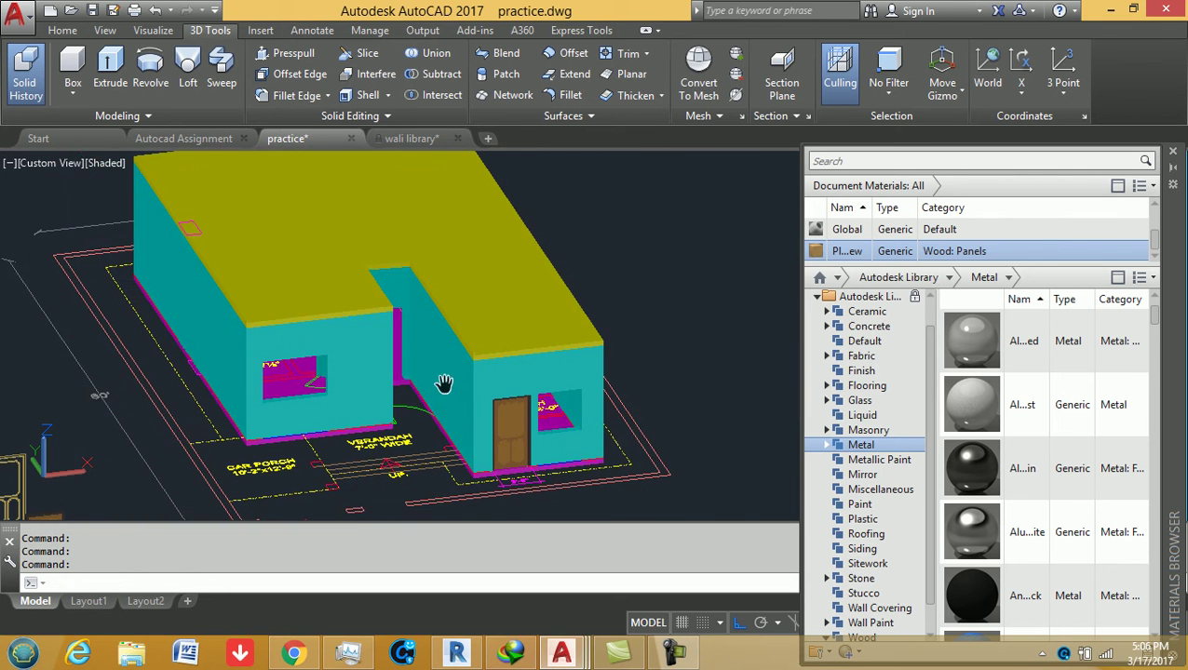
- Delete the roof slab and orbit to a low side view of the house
{"action": "left_click", "coordinate": [363, 316]}
{"action": "key", "text": "Delete"}
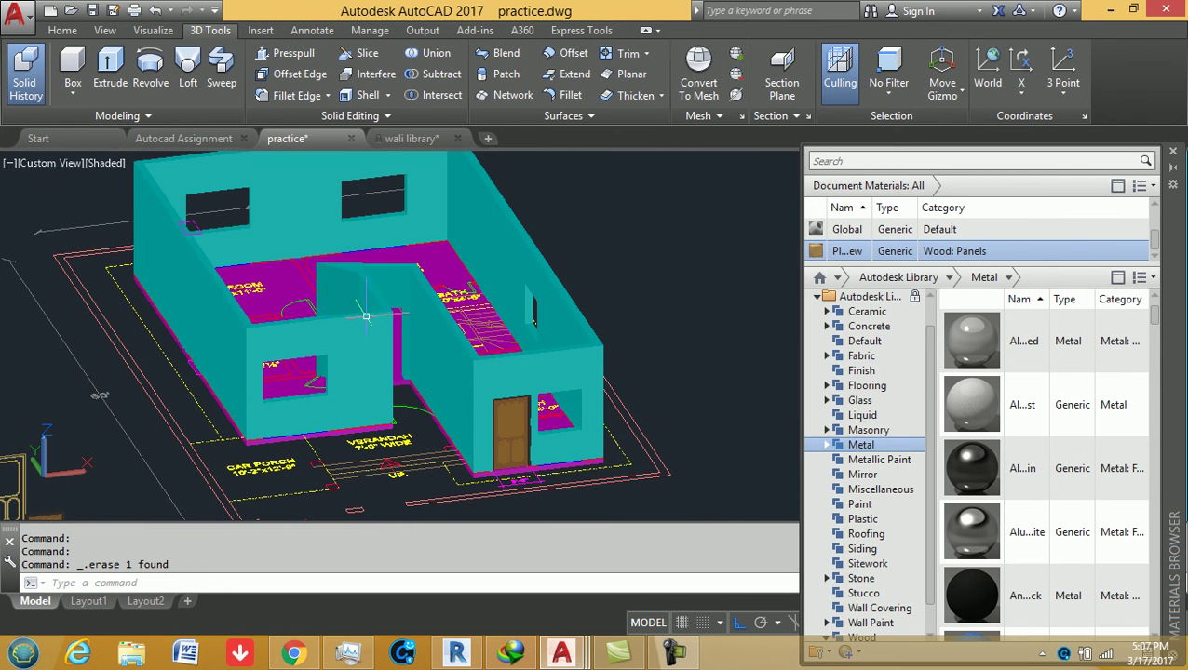
{"action": "middle_click_drag", "start_coordinate": [362, 328], "coordinate": [548, 334], "text": "shift"}
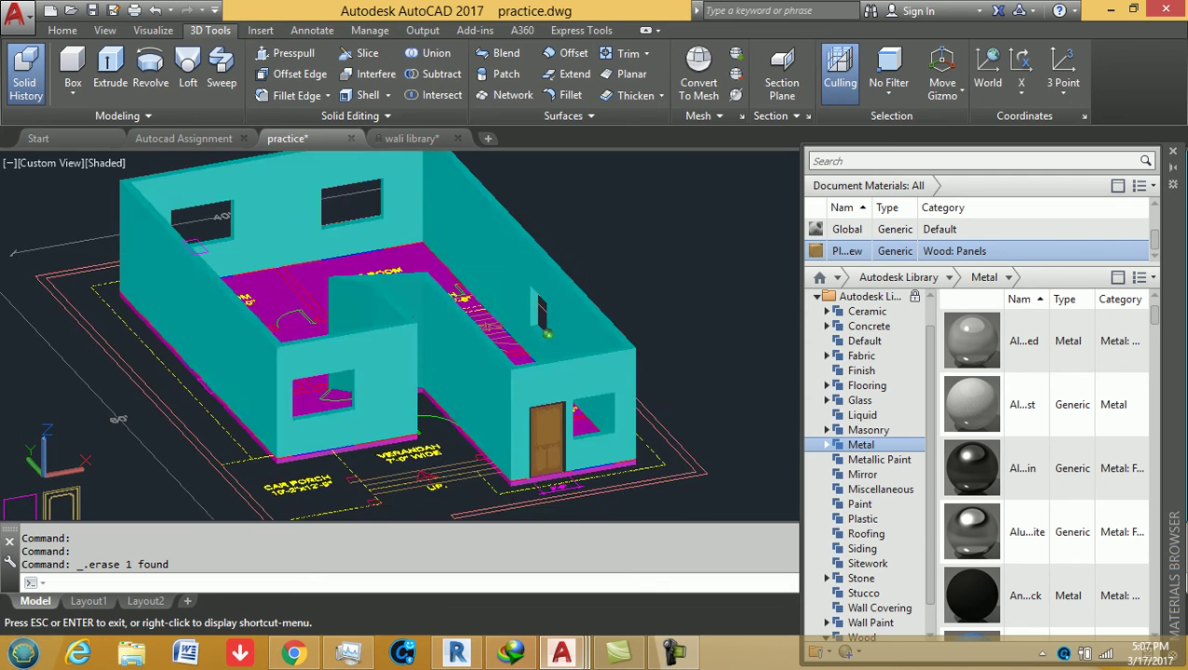
{"action": "scroll", "coordinate": [548, 333], "scroll_direction": "up", "scroll_amount": 3}
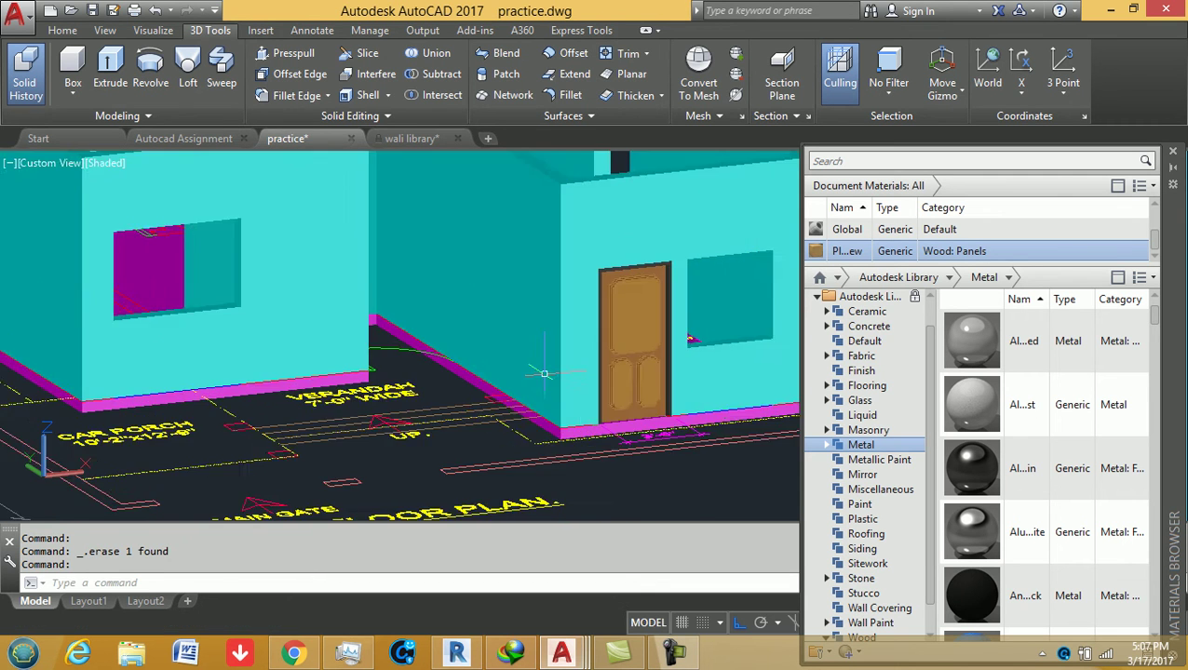
{"action": "scroll", "coordinate": [396, 357], "scroll_direction": "down", "scroll_amount": 5}
{"action": "key", "text": "Escape"}
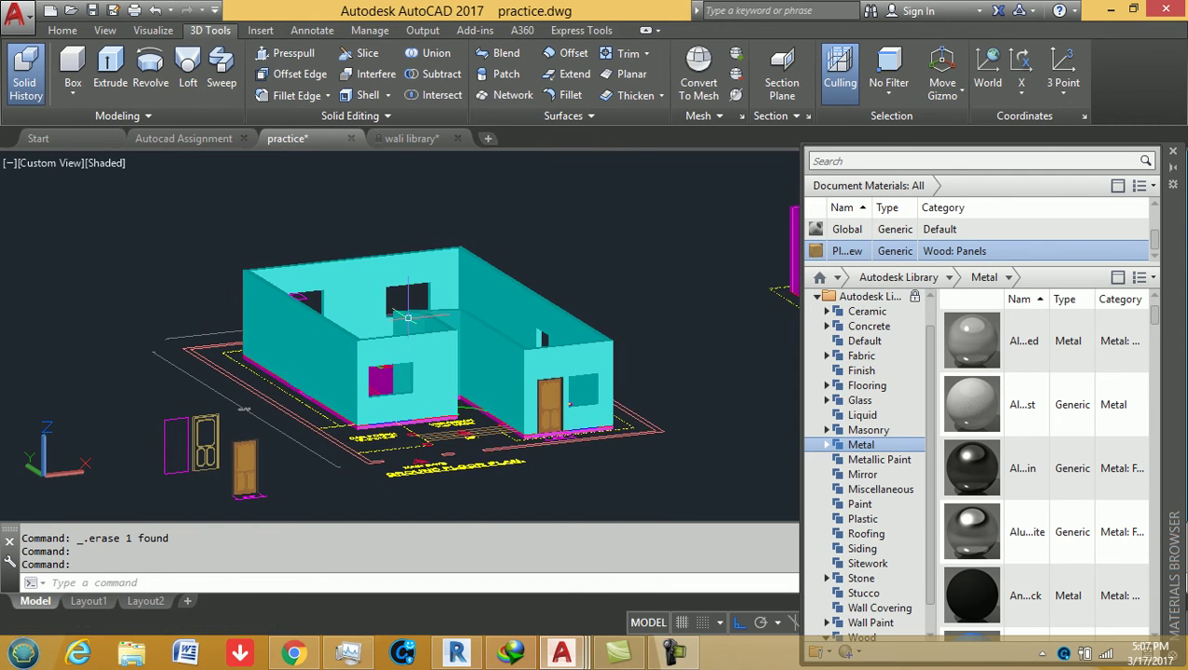
- Orbit and zoom to a closer view of the exposed rooms inside
{"action": "mouse_move", "coordinate": [394, 387]}
{"action": "middle_mouse_down", "text": "shift"}
{"action": "mouse_move", "coordinate": [364, 339]}
{"action": "mouse_move", "coordinate": [352, 373]}
{"action": "middle_mouse_up", "text": "shift"}
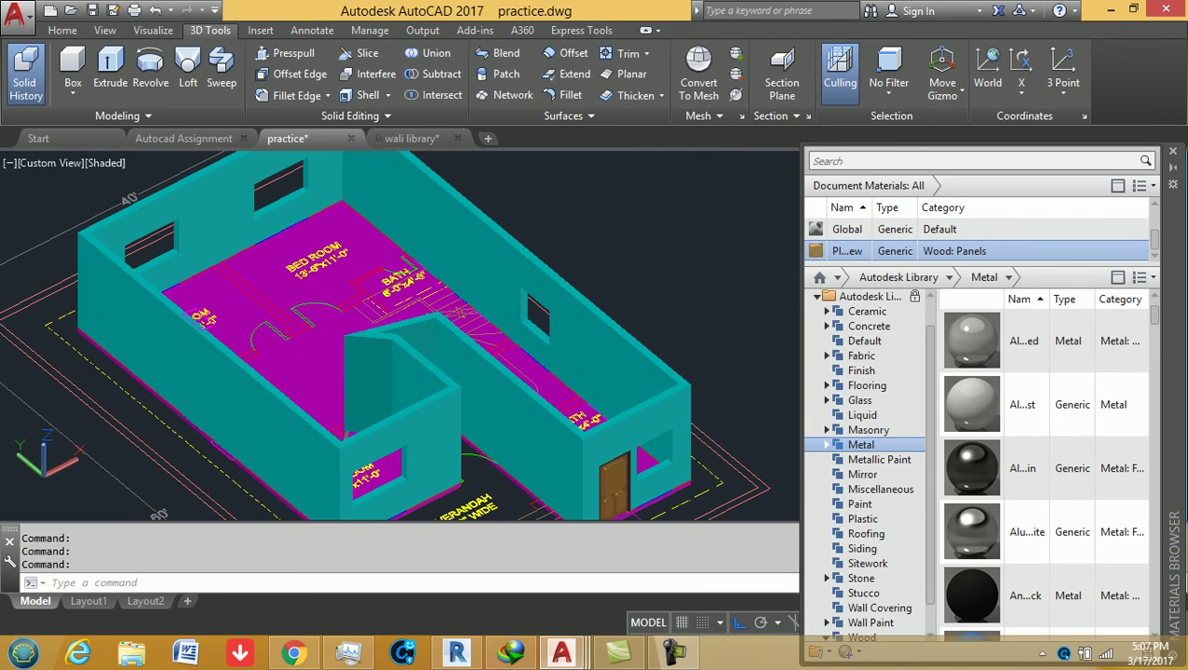
{"action": "scroll", "coordinate": [423, 361], "scroll_direction": "down", "scroll_amount": 5}
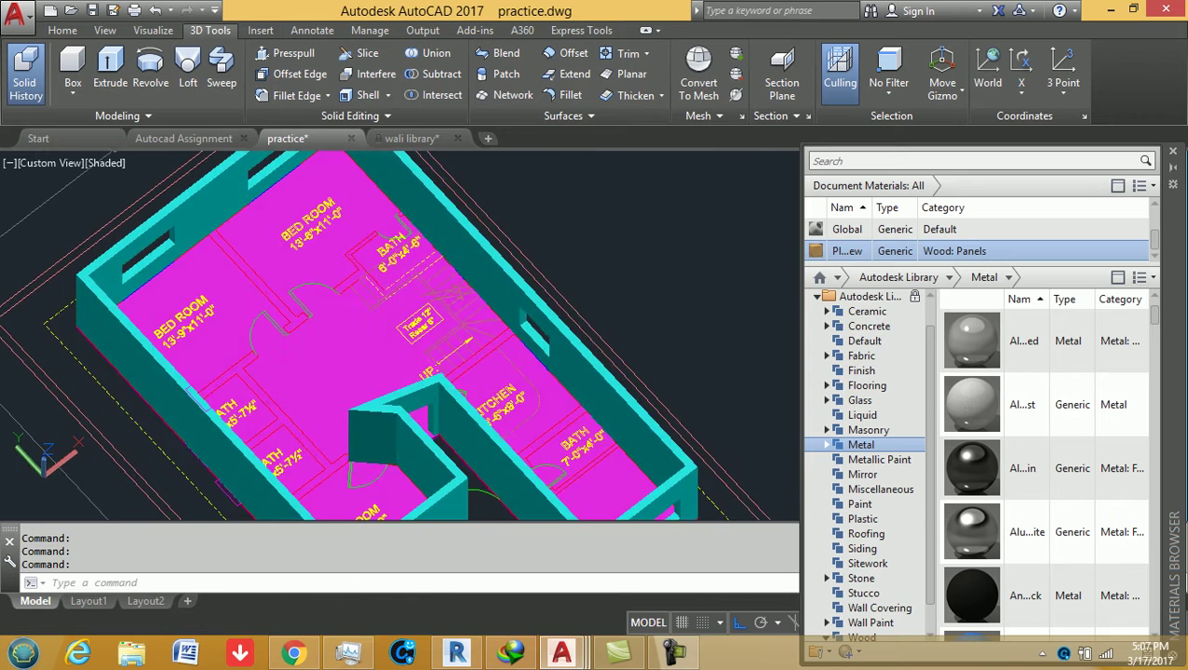
{"action": "scroll", "coordinate": [374, 294], "scroll_direction": "up", "scroll_amount": 1}
{"action": "scroll", "coordinate": [380, 296], "scroll_direction": "up", "scroll_amount": 1}
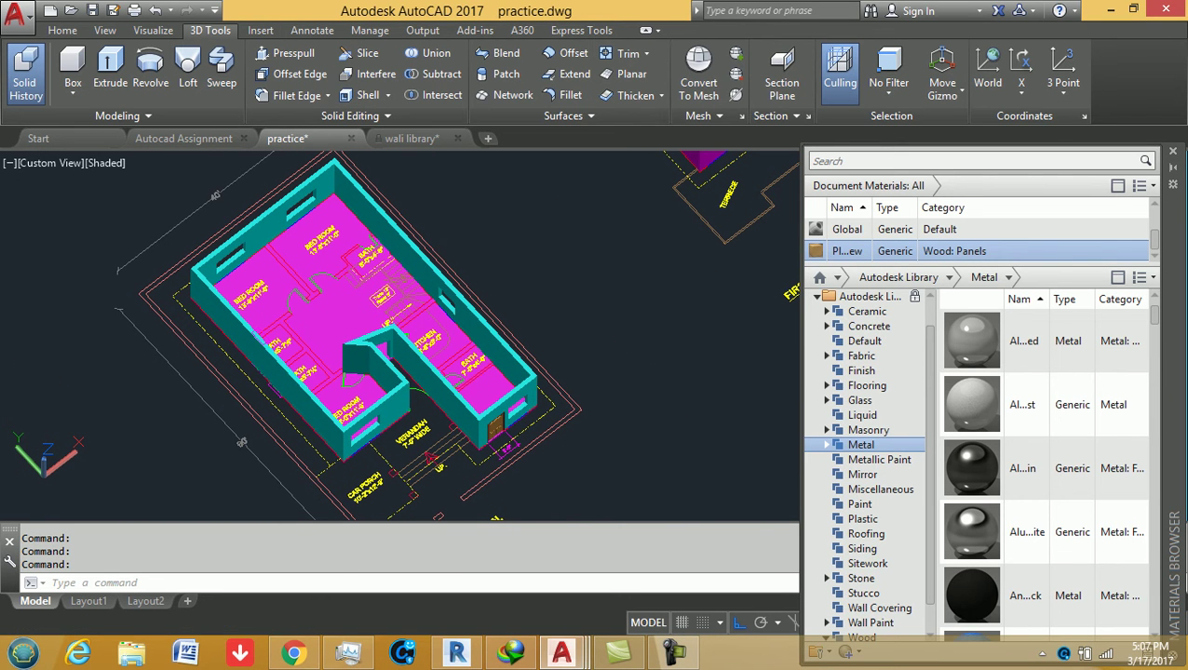
{"action": "scroll", "coordinate": [343, 368], "scroll_direction": "up", "scroll_amount": 1}
{"action": "scroll", "coordinate": [363, 308], "scroll_direction": "up", "scroll_amount": 2}
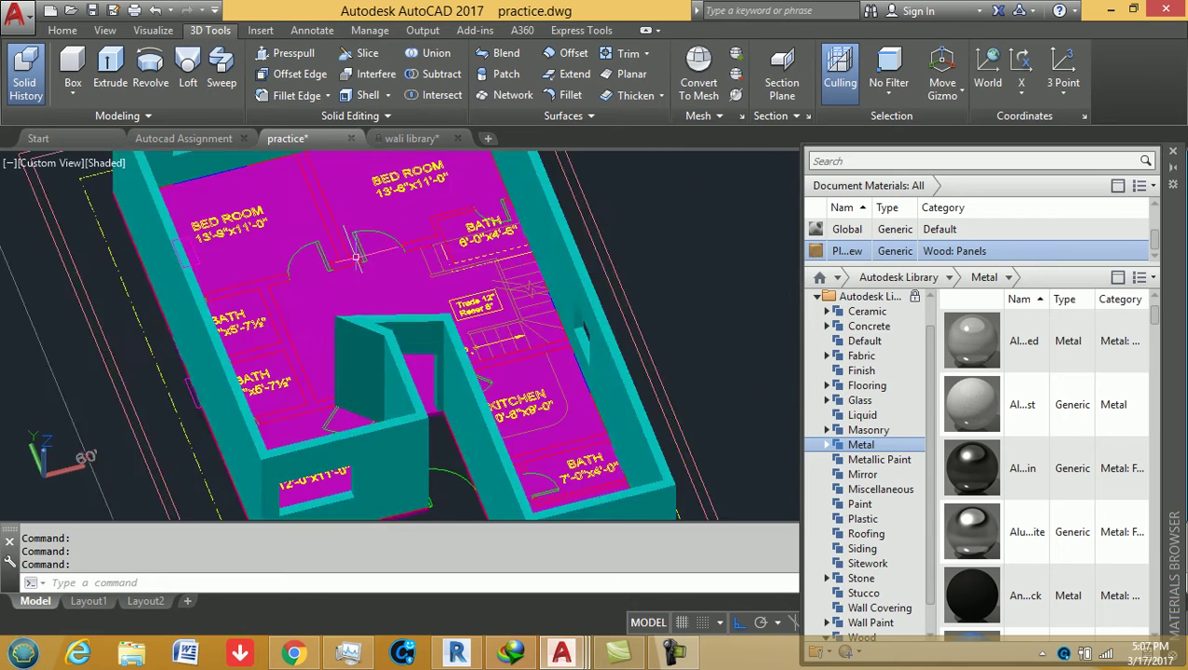
{"action": "scroll", "coordinate": [371, 279], "scroll_direction": "up", "scroll_amount": 2}
- Insert a second 3d door block into the bedroom wall opening beside the first
{"action": "key", "text": "Return"}
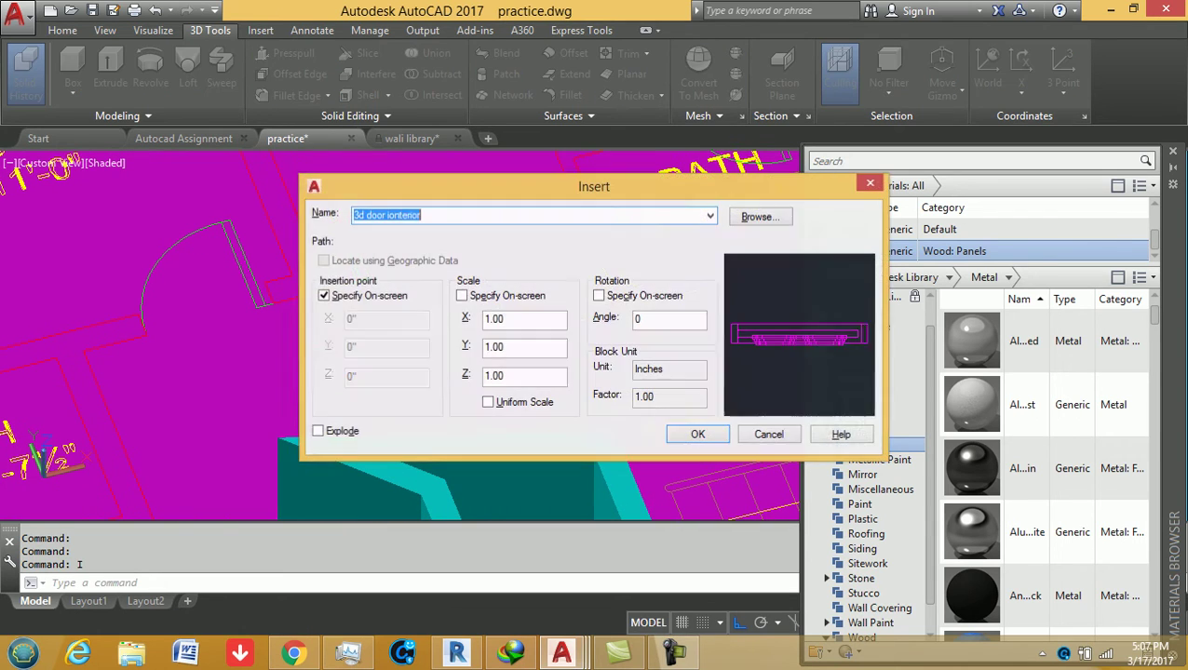
{"action": "key", "text": "Return"}
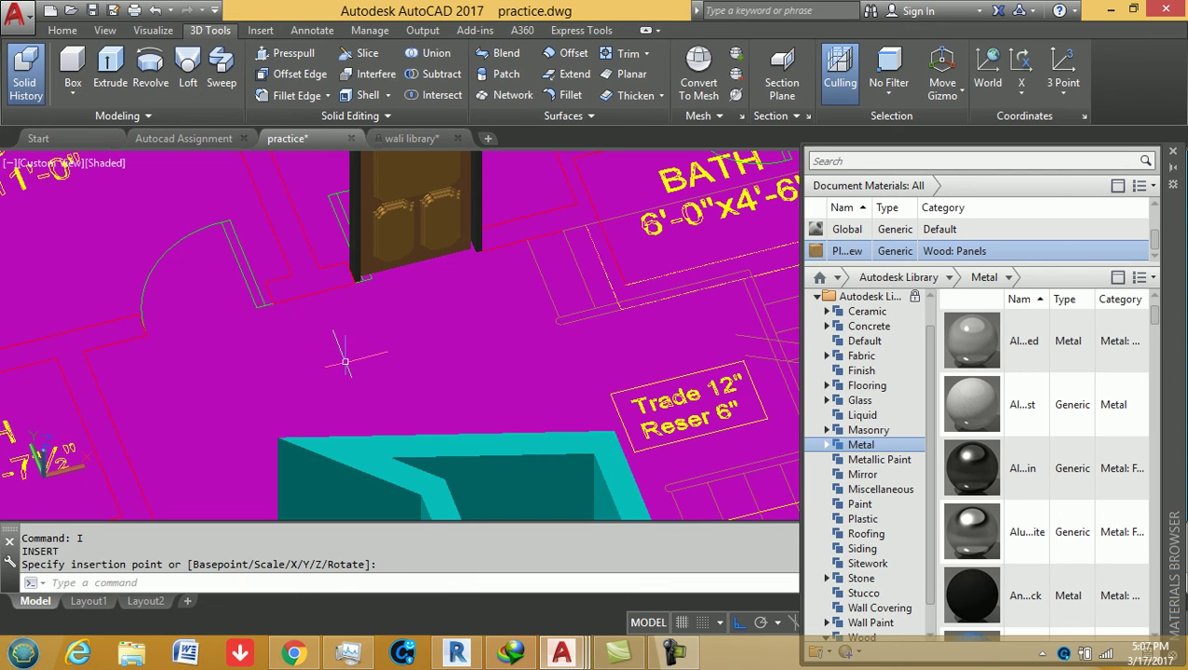
{"action": "middle_click_drag", "start_coordinate": [354, 363], "coordinate": [547, 400], "text": "shift"}
{"action": "key", "text": "Escape"}
{"action": "key", "text": "Return"}
{"action": "left_click", "coordinate": [697, 434]}
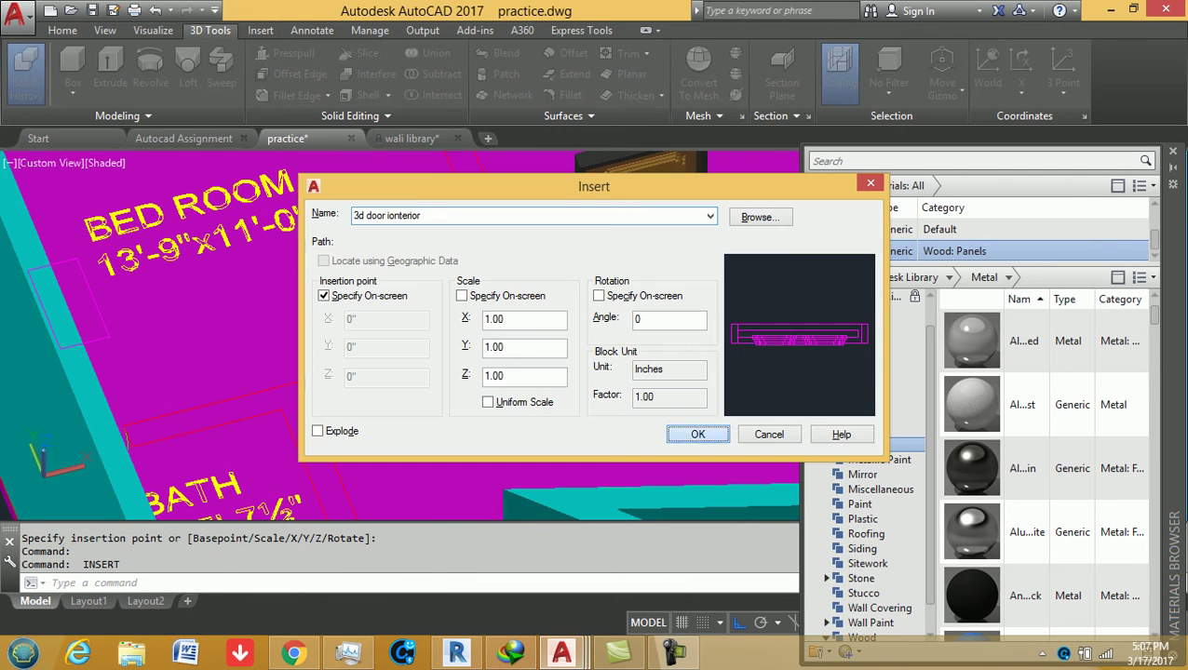
{"action": "left_click", "coordinate": [481, 358]}
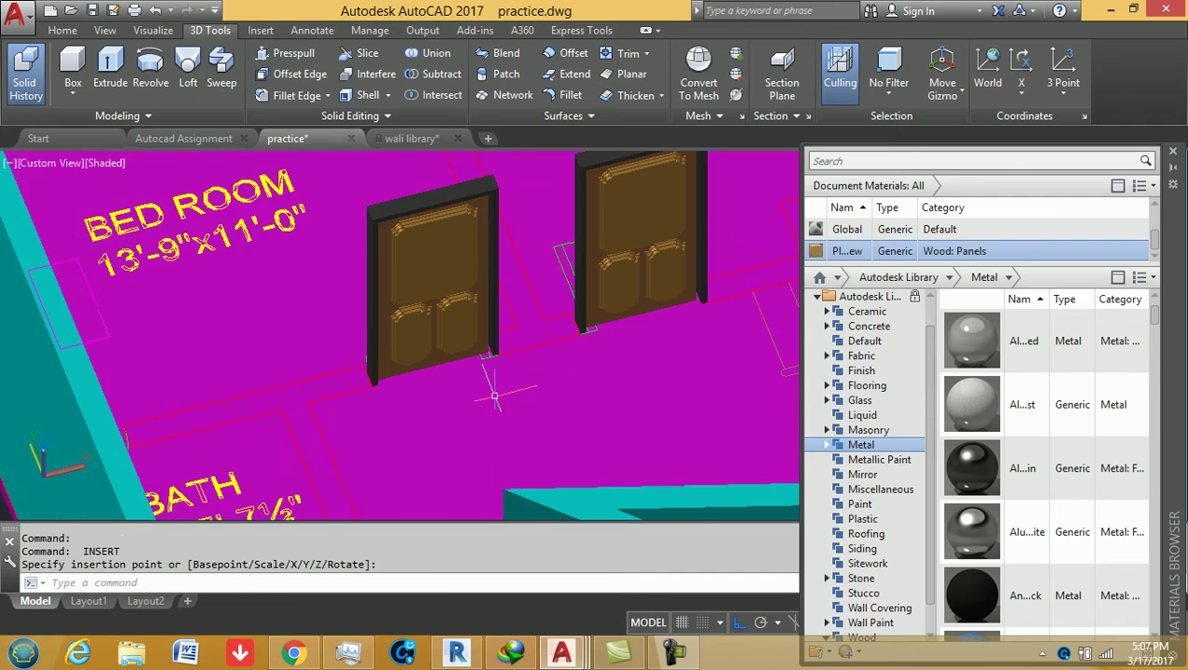
- Shift the view to empty space near the GROUND FLOOR PLAN title
{"action": "scroll", "coordinate": [562, 340], "scroll_direction": "down", "scroll_amount": 3}
{"action": "middle_click_drag", "start_coordinate": [562, 340], "coordinate": [539, 329]}
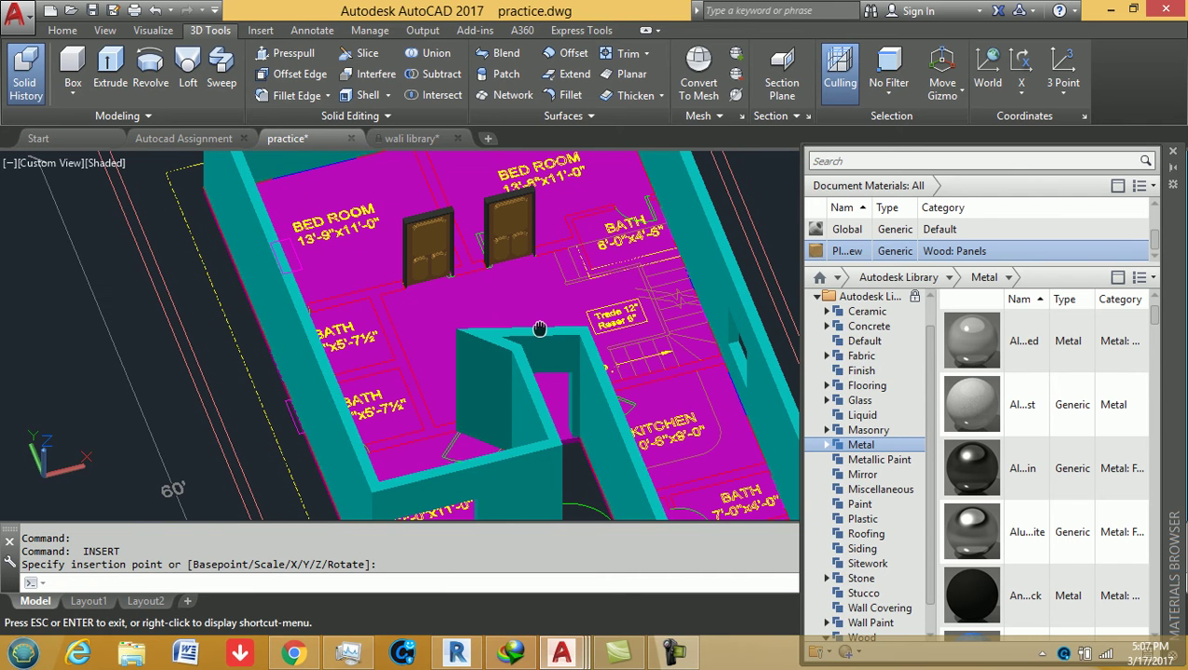
{"action": "scroll", "coordinate": [445, 254], "scroll_direction": "up", "scroll_amount": 5}
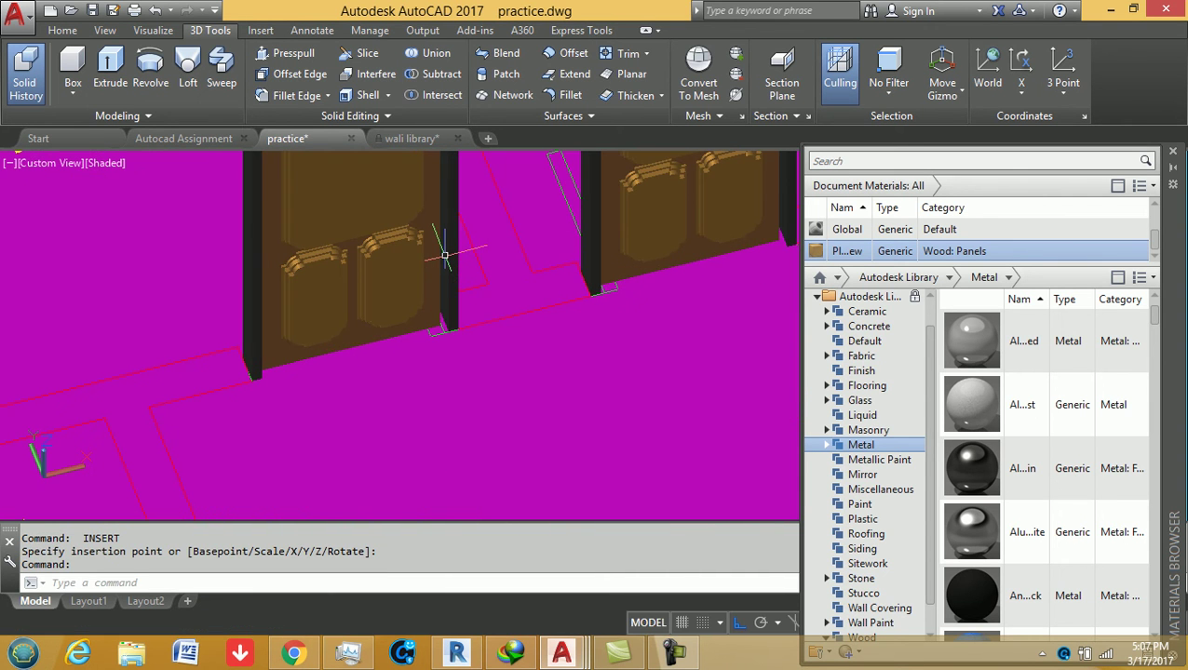
{"action": "scroll", "coordinate": [445, 254], "scroll_direction": "down", "scroll_amount": 5}
{"action": "type", "text": "I"}
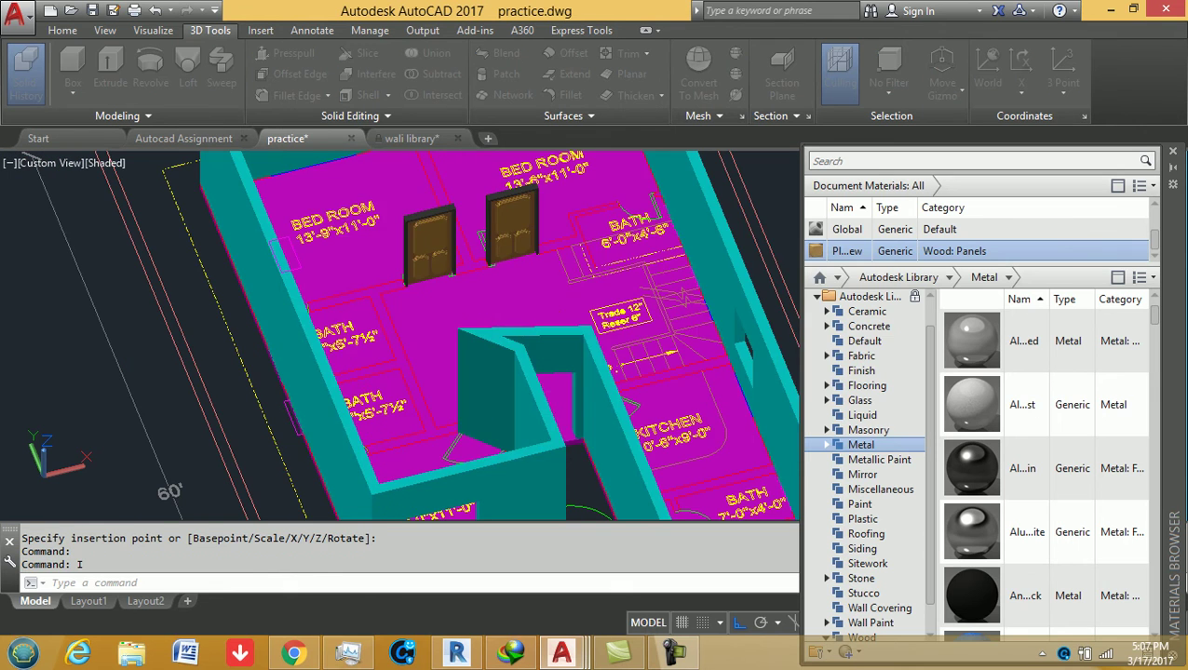
{"action": "key", "text": "Return"}
{"action": "key", "text": "Escape"}
{"action": "key", "text": "Escape"}
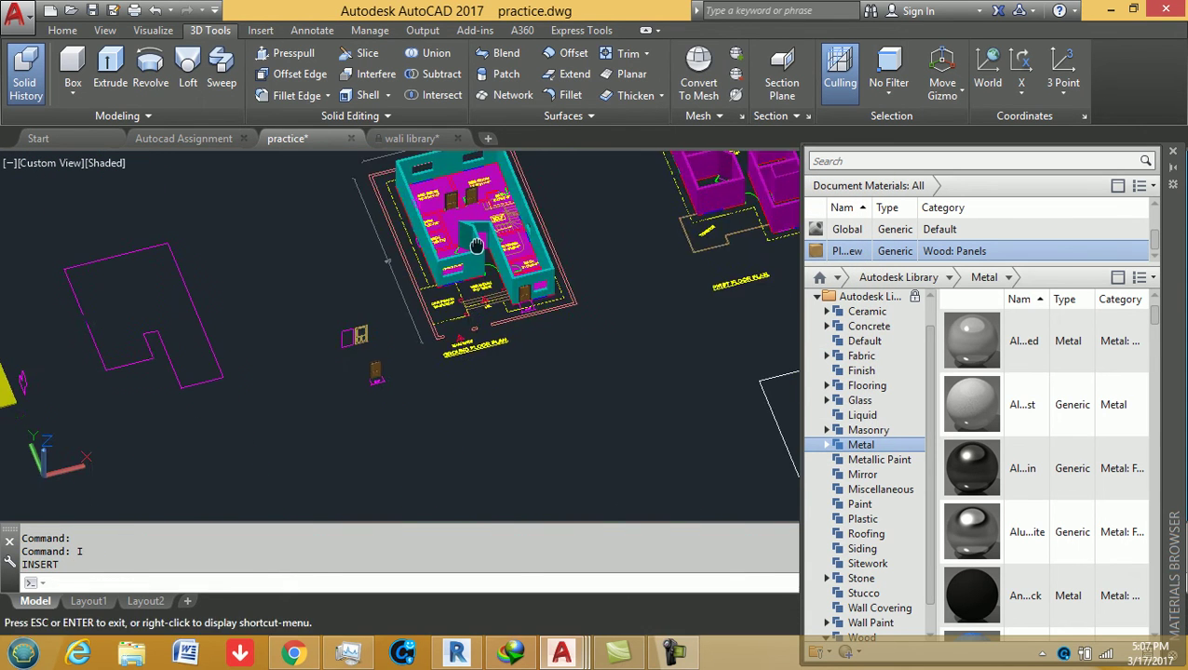
{"action": "middle_click_drag", "start_coordinate": [559, 503], "coordinate": [545, 363]}
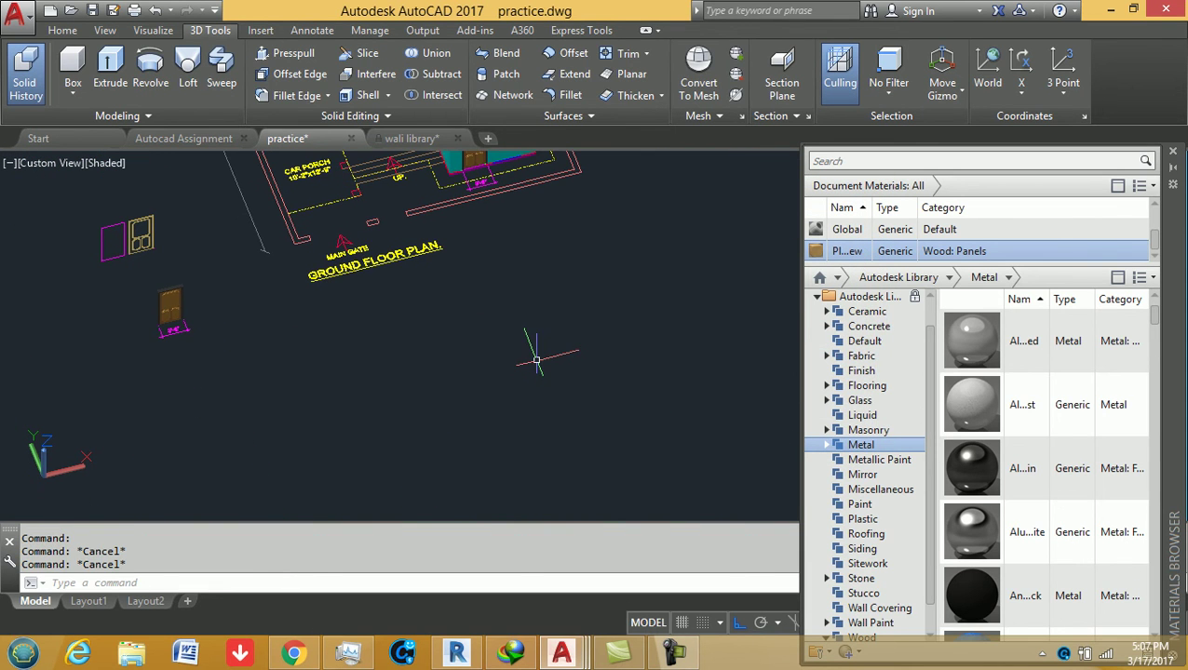
- Draw the first thin wall-strip rectangle in the empty space
{"action": "type", "text": "rec"}
{"action": "key", "text": "Return"}
{"action": "left_click", "coordinate": [519, 321]}
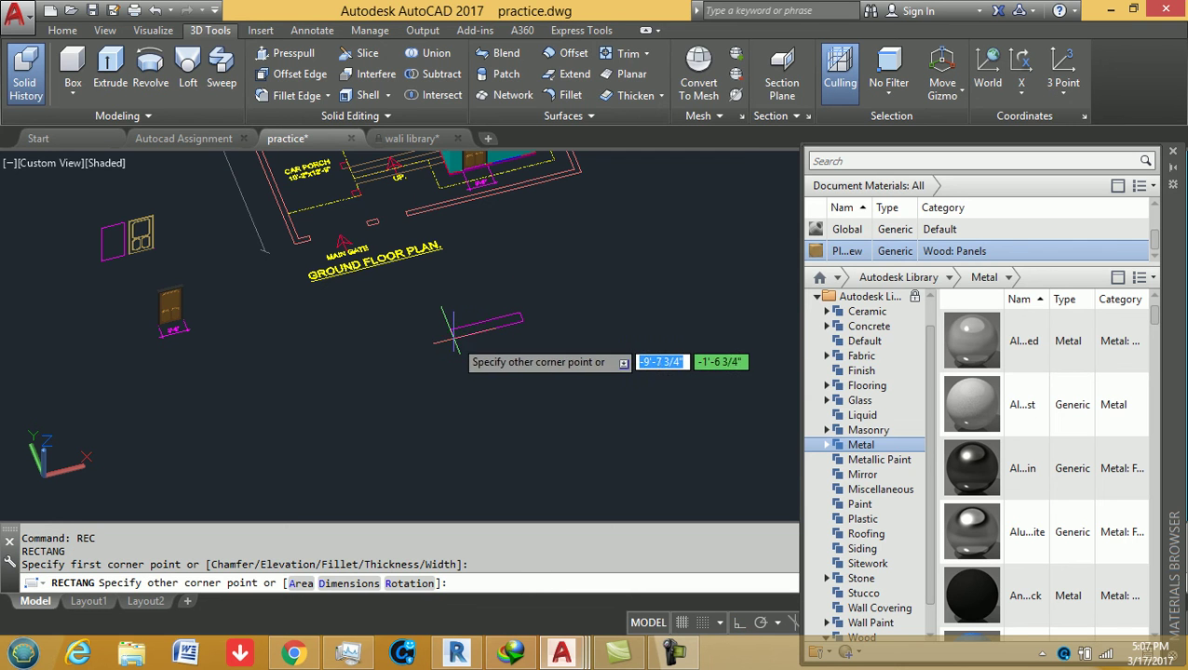
{"action": "scroll", "coordinate": [445, 338], "scroll_direction": "up", "scroll_amount": 2}
{"action": "key", "text": "Escape"}
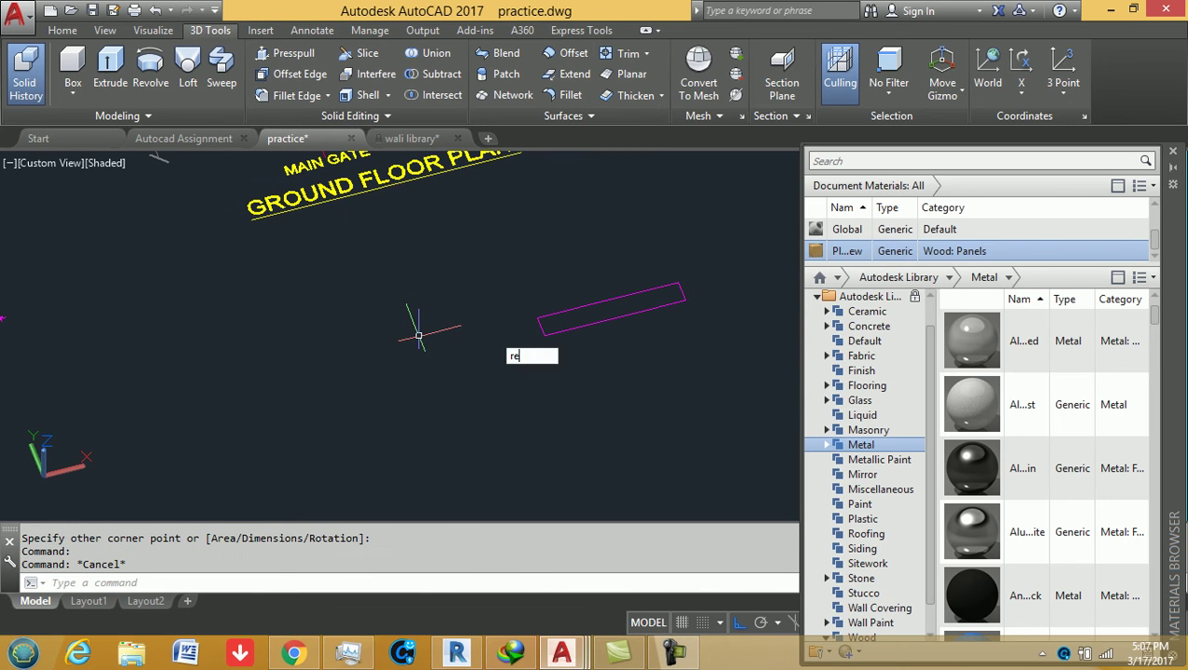
{"action": "key", "text": "Return"}
{"action": "key", "text": "Escape"}
{"action": "type", "text": "x"}
{"action": "key", "text": "Return"}
{"action": "left_click_drag", "start_coordinate": [672, 379], "coordinate": [501, 283]}
{"action": "key", "text": "Escape"}
- Offset the wall-strip rectangle 6 feet to one side
{"action": "key", "text": "Escape"}
{"action": "type", "text": "o"}
{"action": "key", "text": "Return"}
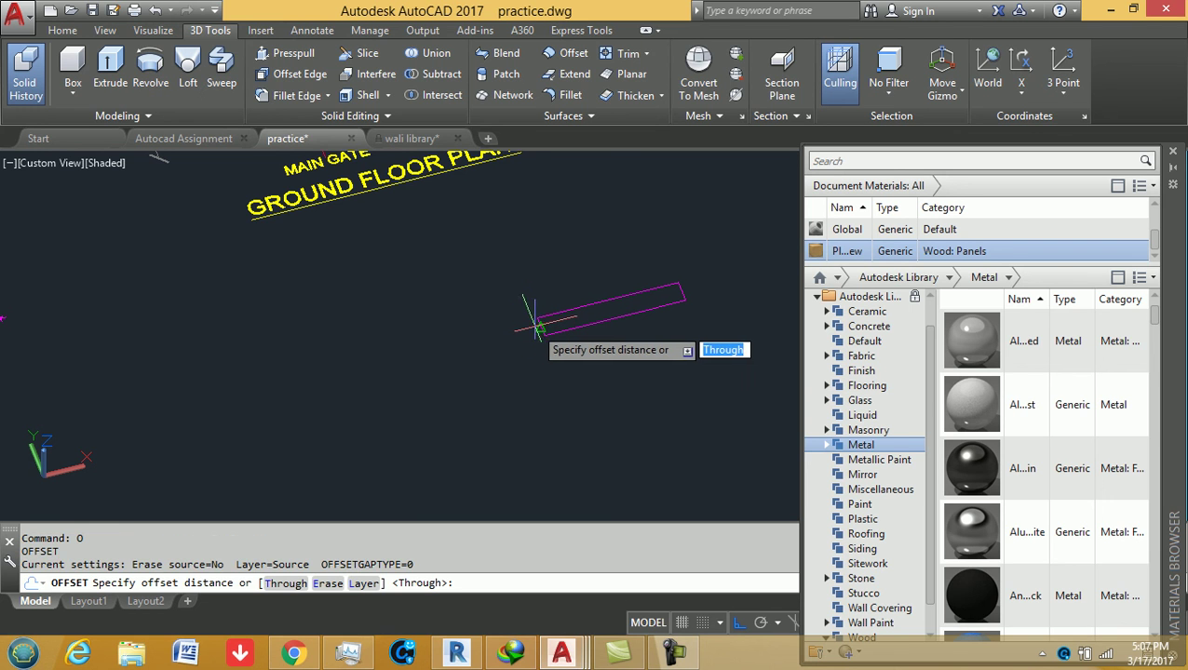
{"action": "key", "text": "Escape"}
{"action": "left_click", "coordinate": [541, 327]}
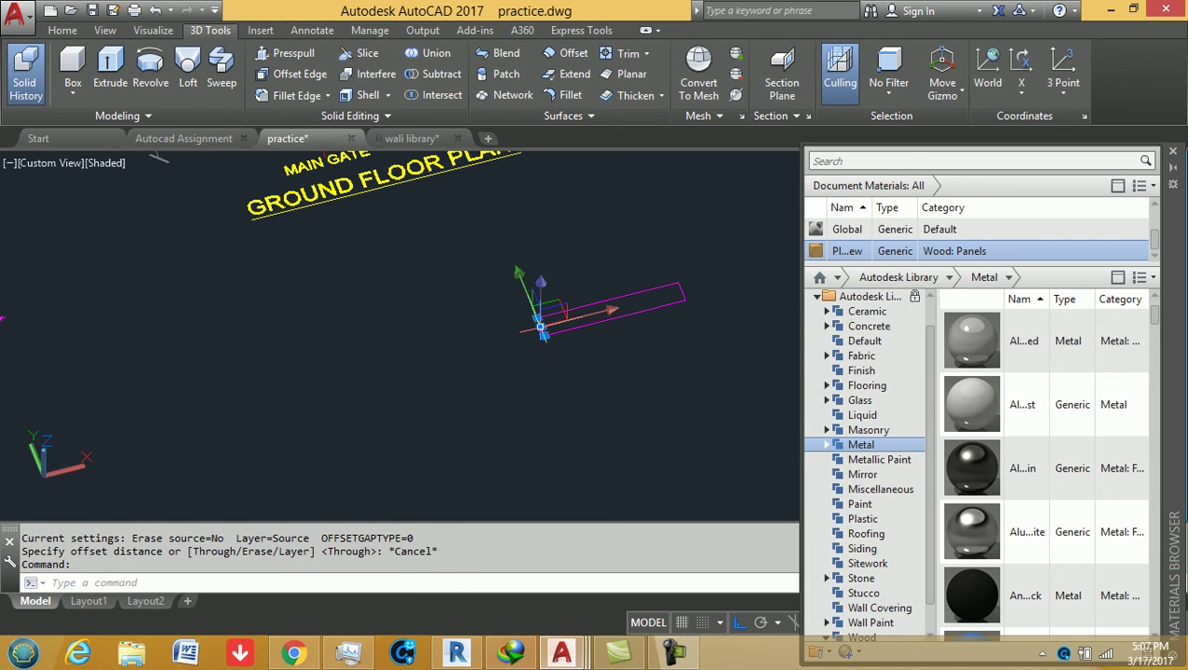
{"action": "key", "text": "Escape"}
{"action": "key", "text": "Return"}
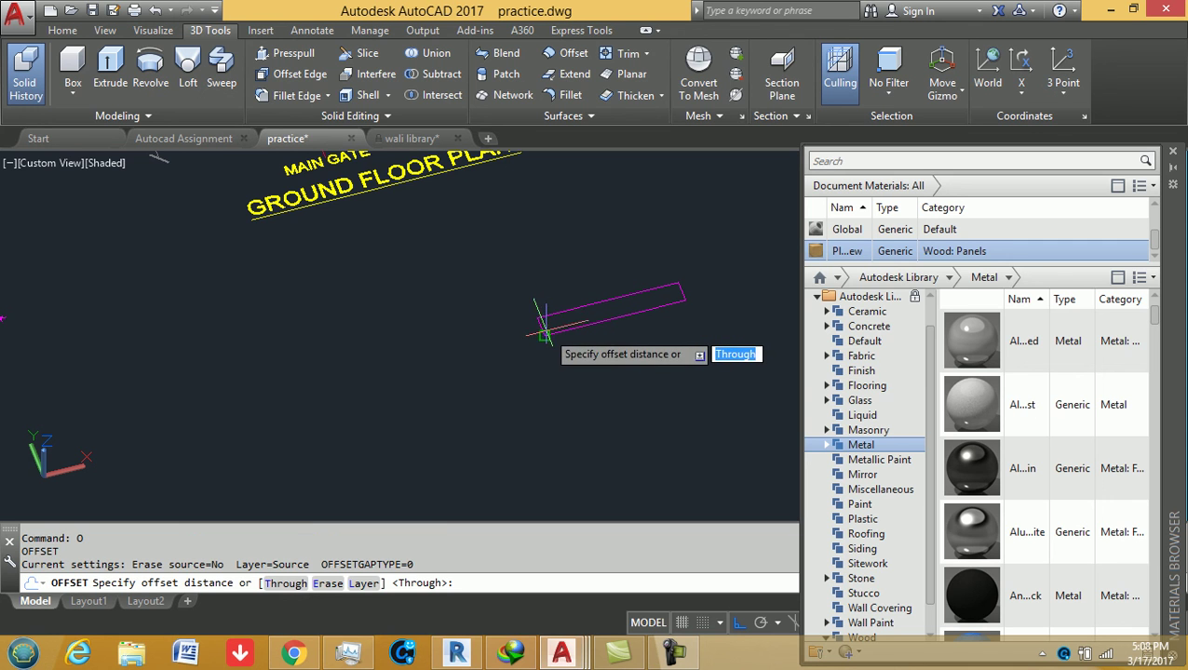
{"action": "scroll", "coordinate": [532, 333], "scroll_direction": "up", "scroll_amount": 1}
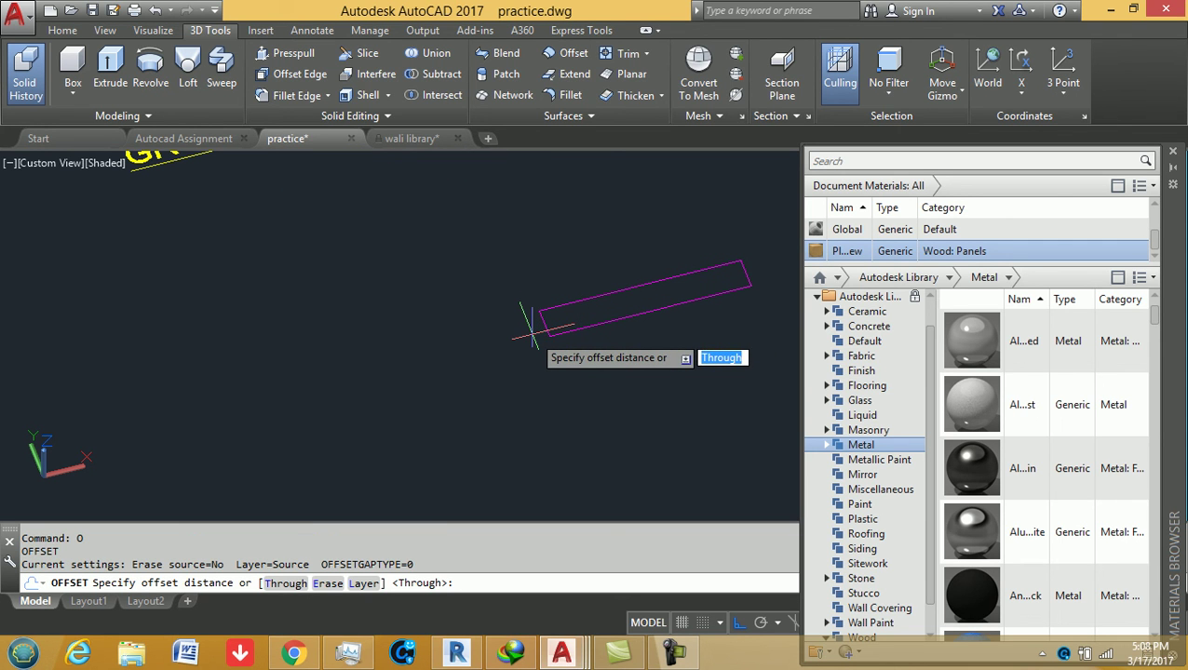
{"action": "type", "text": "6"}
{"action": "key", "text": "Return"}
{"action": "left_click", "coordinate": [540, 328]}
{"action": "left_click", "coordinate": [477, 337]}
{"action": "middle_click_drag", "start_coordinate": [456, 367], "coordinate": [572, 339]}
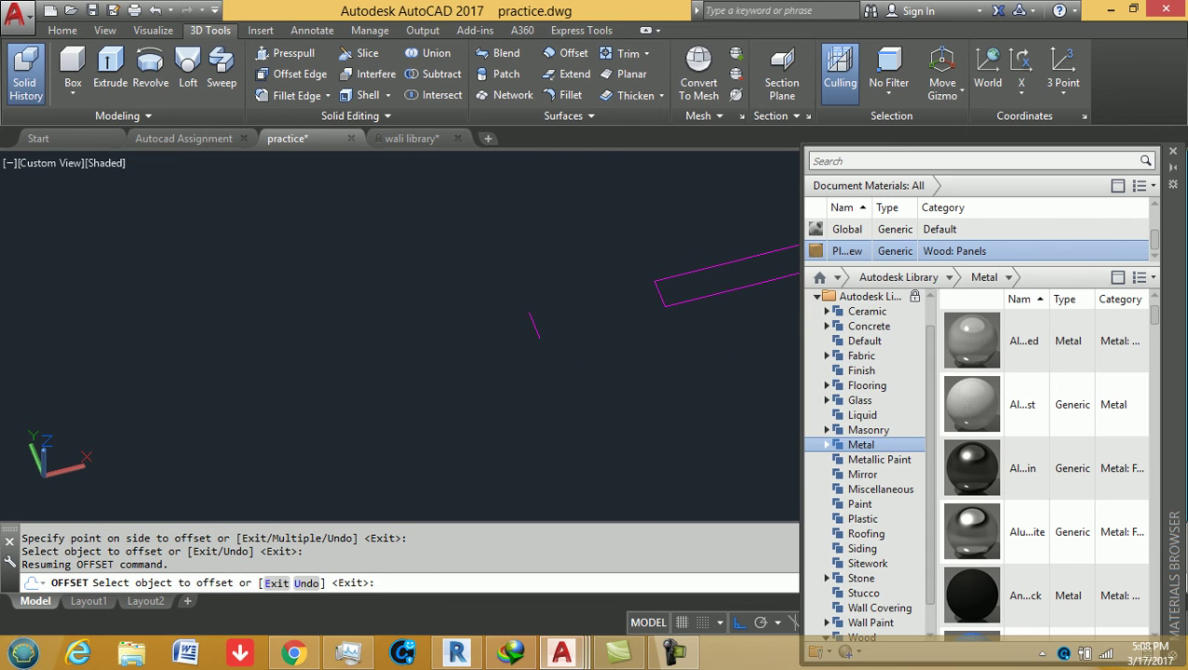
{"action": "key", "text": "Escape"}
- Regenerate the display and draw a second wall-strip rectangle with RECTANG
{"action": "type", "text": "re"}
{"action": "key", "text": "Return"}
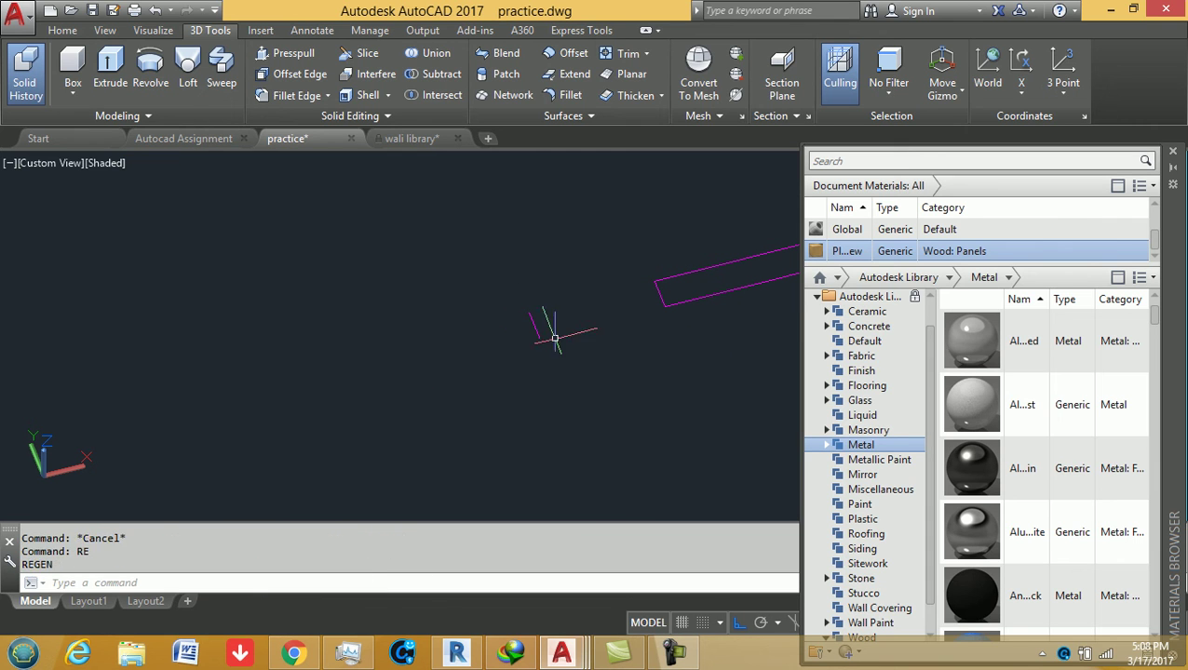
{"action": "type", "text": "rec"}
{"action": "key", "text": "Return"}
{"action": "left_click", "coordinate": [540, 319]}
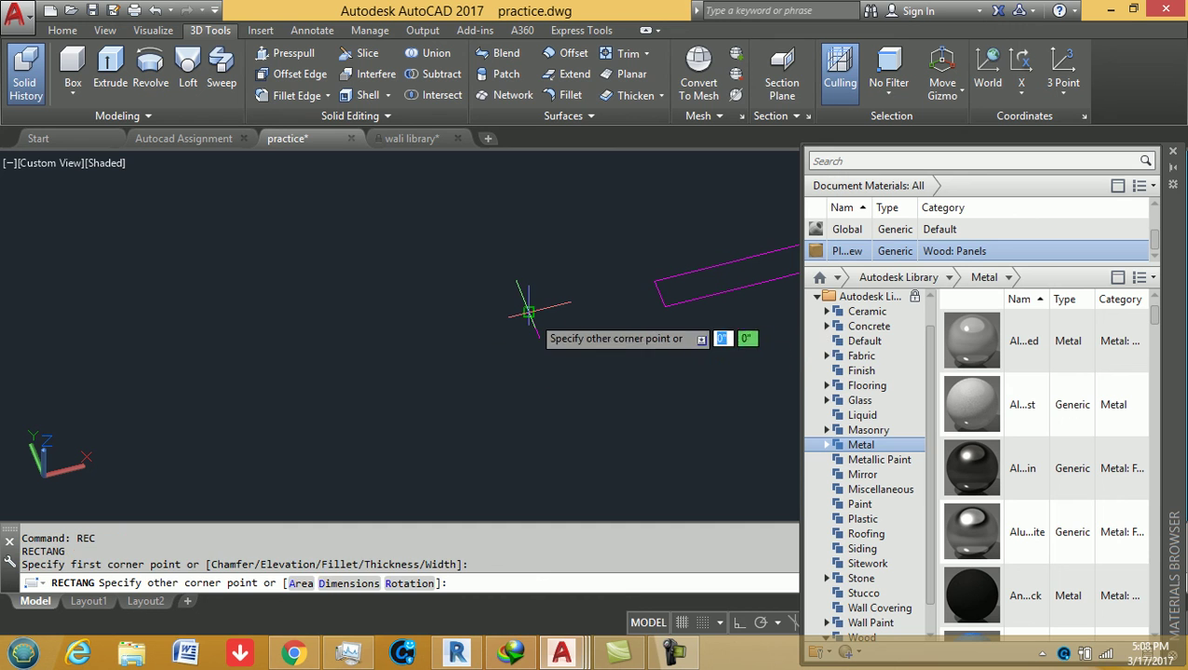
{"action": "left_click", "coordinate": [330, 389]}
{"action": "scroll", "coordinate": [330, 389], "scroll_direction": "down", "scroll_amount": 2}
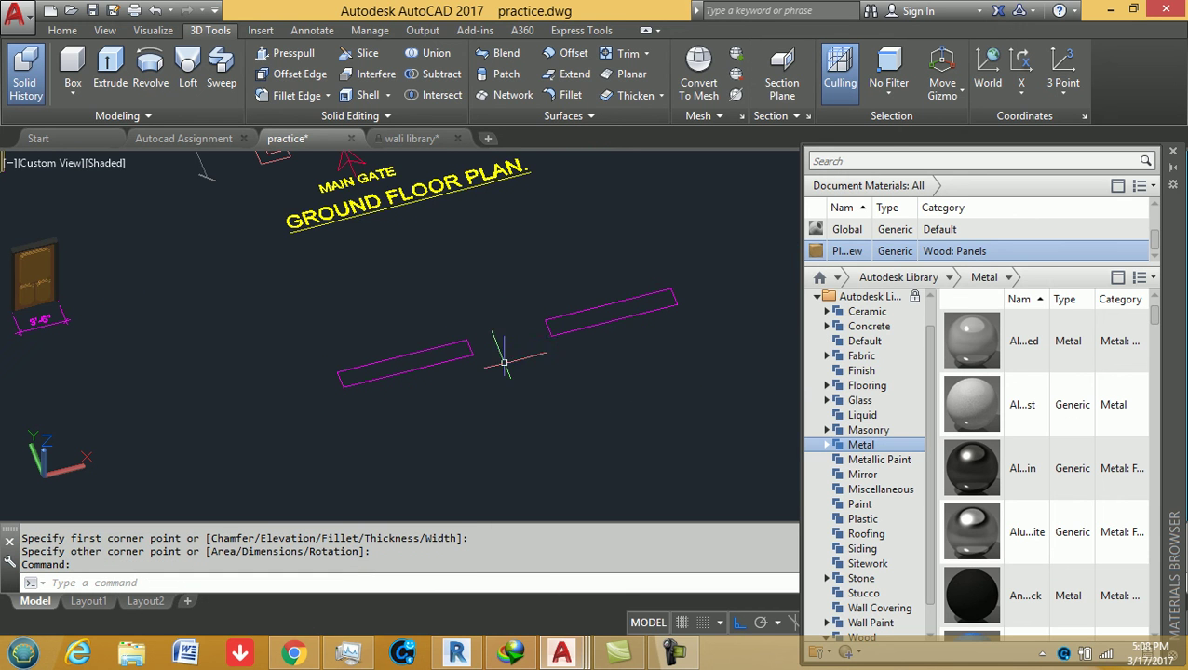
{"action": "scroll", "coordinate": [523, 335], "scroll_direction": "up", "scroll_amount": 2}
{"action": "key", "text": "Escape"}
{"action": "key", "text": "Escape"}
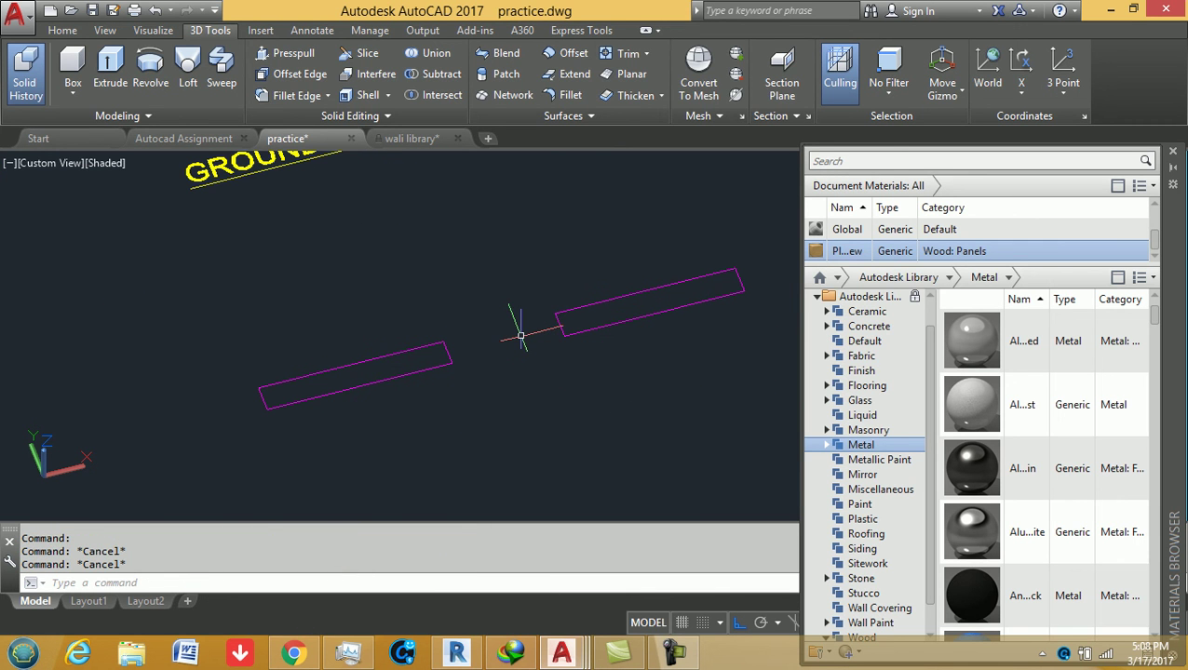
- Insert the door block into the gap between the two wall strips
{"action": "type", "text": "i"}
{"action": "key", "text": "Return"}
{"action": "left_click", "coordinate": [694, 433]}
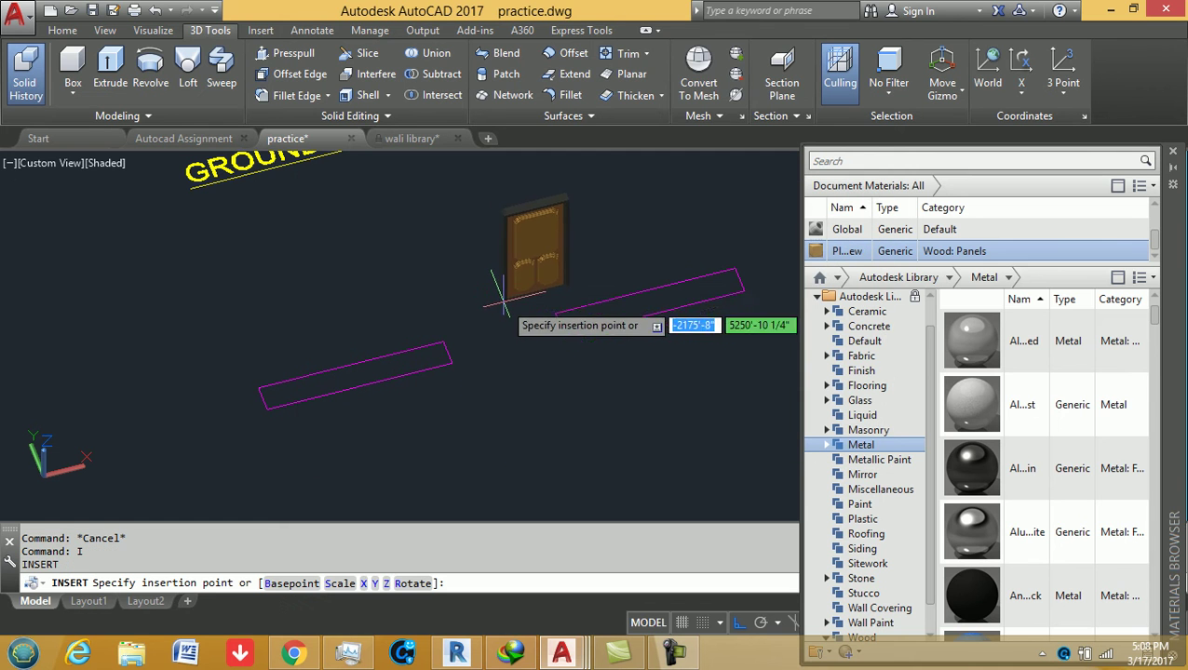
{"action": "left_click", "coordinate": [454, 350]}
{"action": "scroll", "coordinate": [490, 386], "scroll_direction": "up", "scroll_amount": 2}
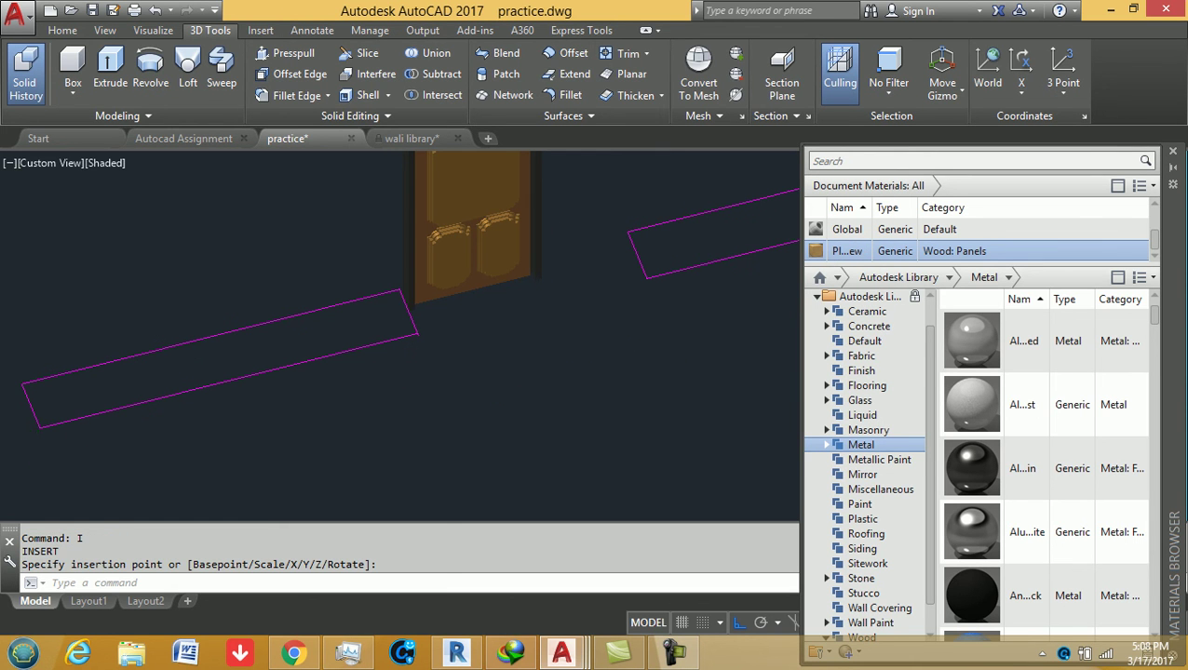
{"action": "scroll", "coordinate": [451, 330], "scroll_direction": "down", "scroll_amount": 2}
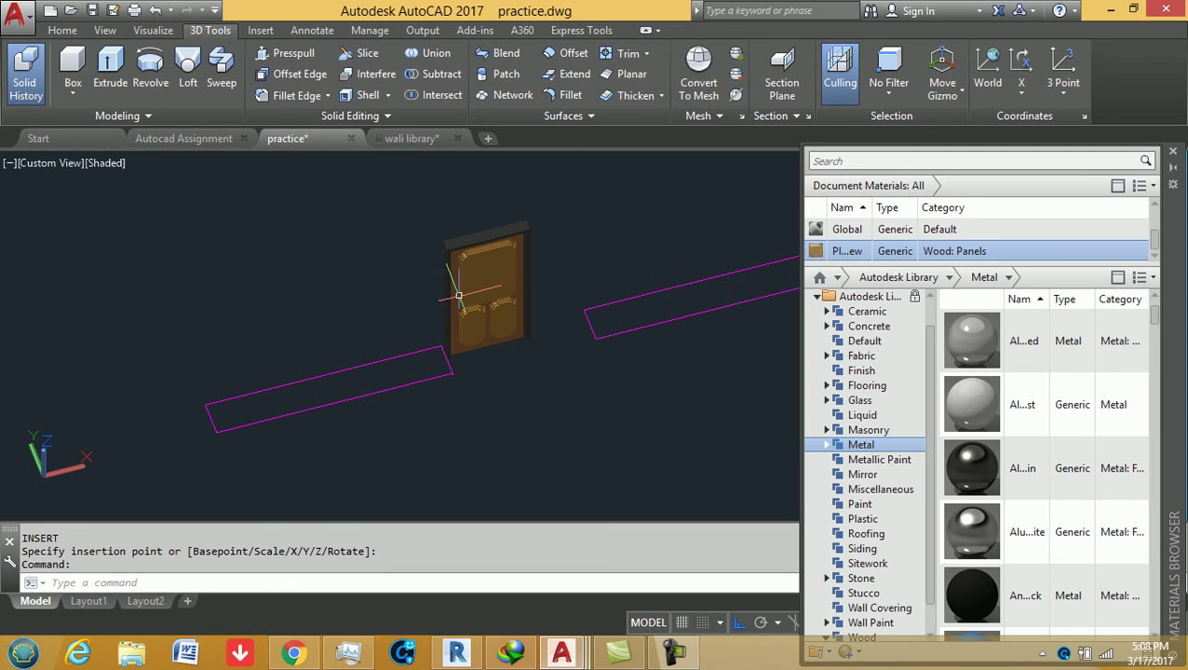
{"action": "scroll", "coordinate": [494, 311], "scroll_direction": "up", "scroll_amount": 1}
{"action": "key", "text": "Escape"}
{"action": "key", "text": "Escape"}
{"action": "scroll", "coordinate": [527, 317], "scroll_direction": "up", "scroll_amount": 1}
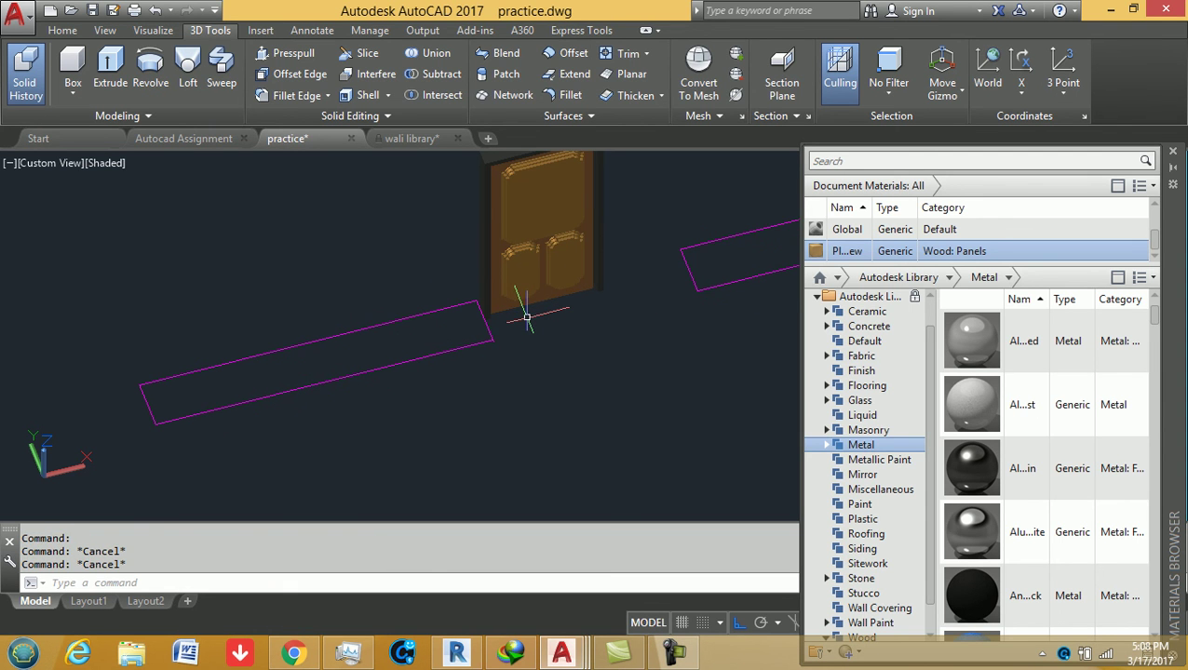
- Add linear dimensions for the 3'-6" door width and the 6'-0" wall gap
{"action": "type", "text": "dli"}
{"action": "key", "text": "Return"}
{"action": "scroll", "coordinate": [521, 326], "scroll_direction": "up", "scroll_amount": 2}
{"action": "left_click", "coordinate": [456, 307]}
{"action": "left_click", "coordinate": [700, 242]}
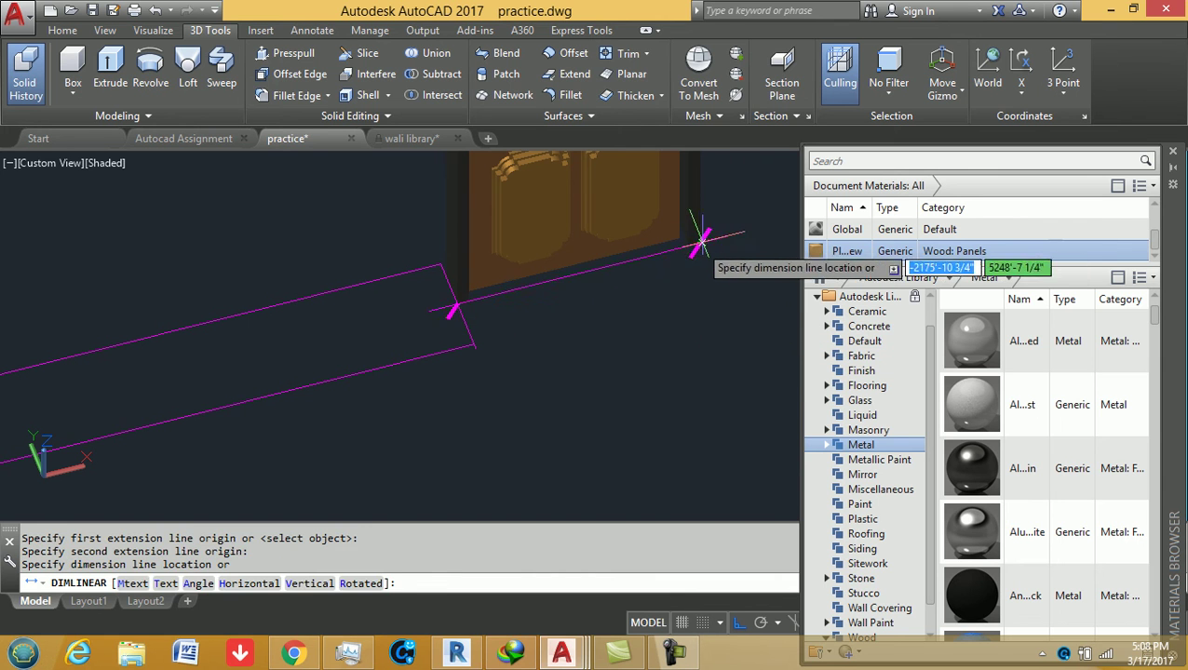
{"action": "left_click", "coordinate": [662, 316]}
{"action": "scroll", "coordinate": [490, 373], "scroll_direction": "down", "scroll_amount": 1}
{"action": "key", "text": "Return"}
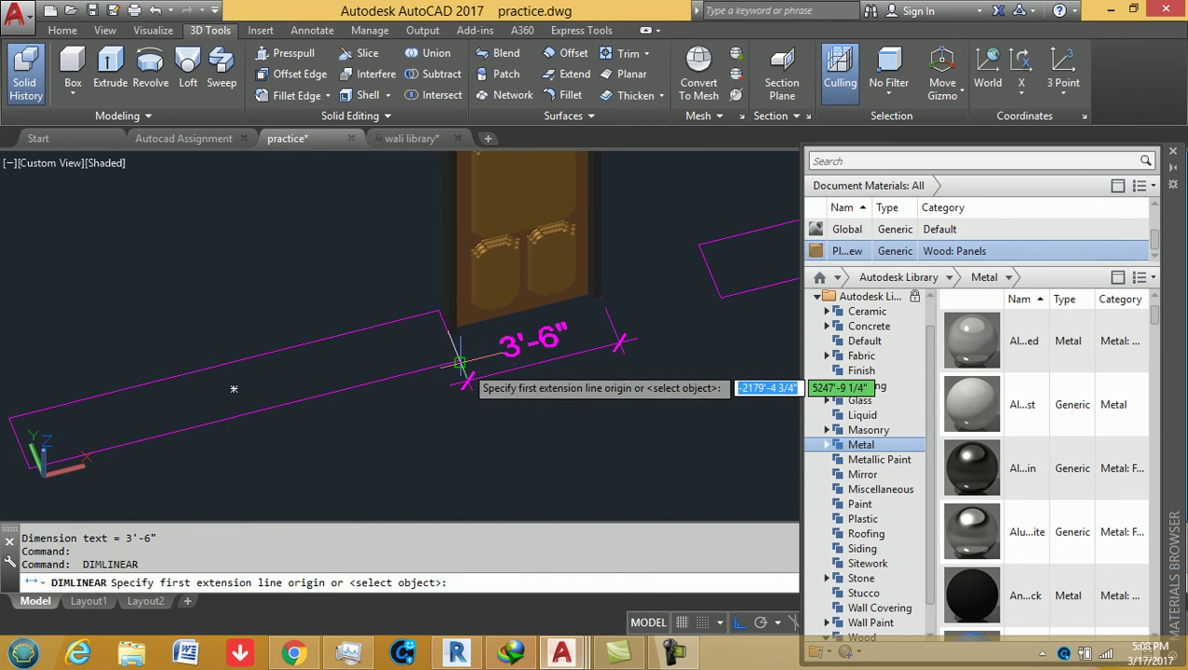
{"action": "left_click", "coordinate": [458, 361]}
{"action": "left_click", "coordinate": [717, 297]}
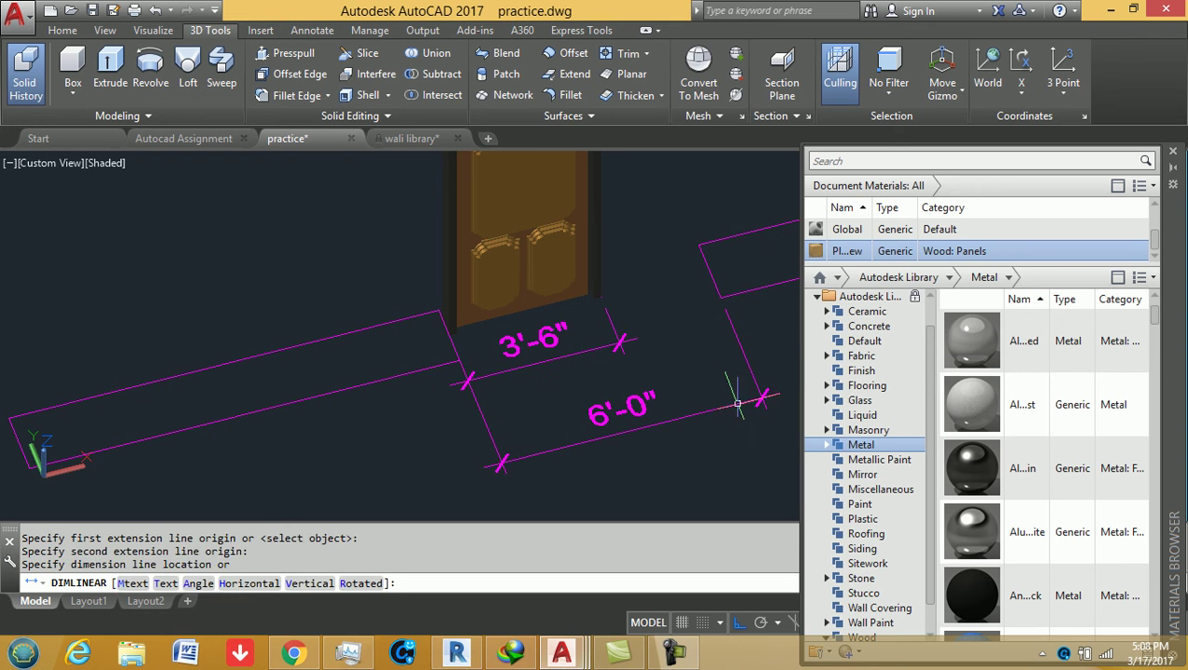
{"action": "left_click", "coordinate": [577, 442]}
{"action": "middle_click_drag", "start_coordinate": [548, 412], "coordinate": [613, 394]}
{"action": "scroll", "coordinate": [613, 394], "scroll_direction": "down", "scroll_amount": 3}
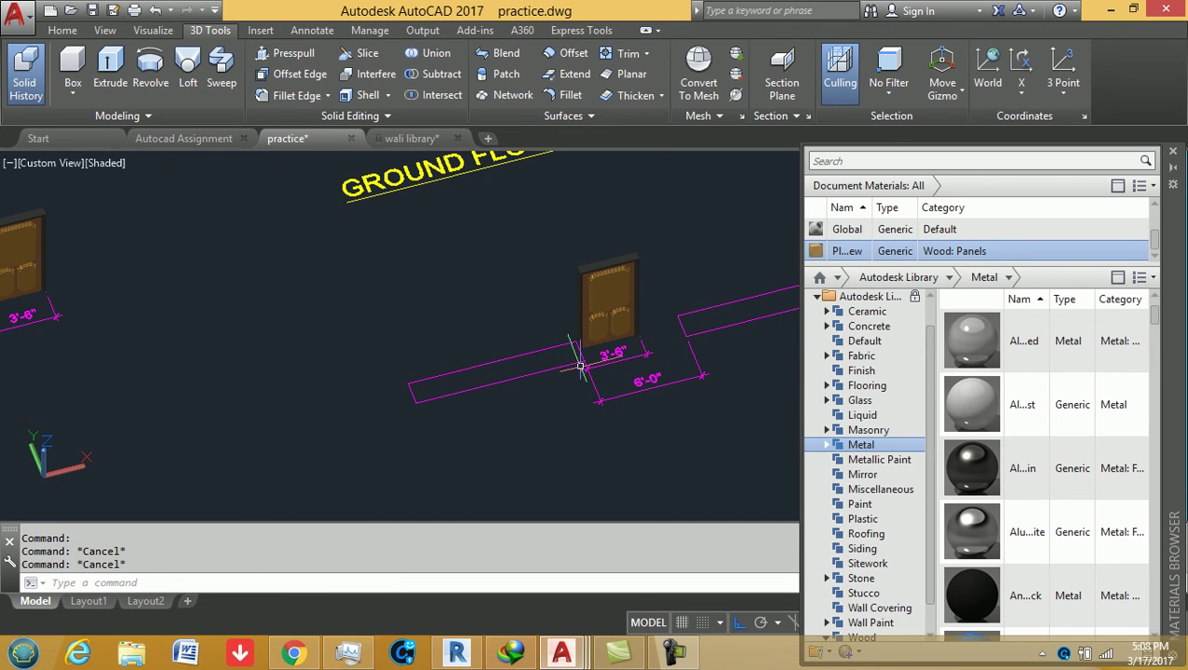
{"action": "scroll", "coordinate": [580, 366], "scroll_direction": "up", "scroll_amount": 1}
{"action": "scroll", "coordinate": [570, 369], "scroll_direction": "up", "scroll_amount": 1}
{"action": "type", "text": "cal"}
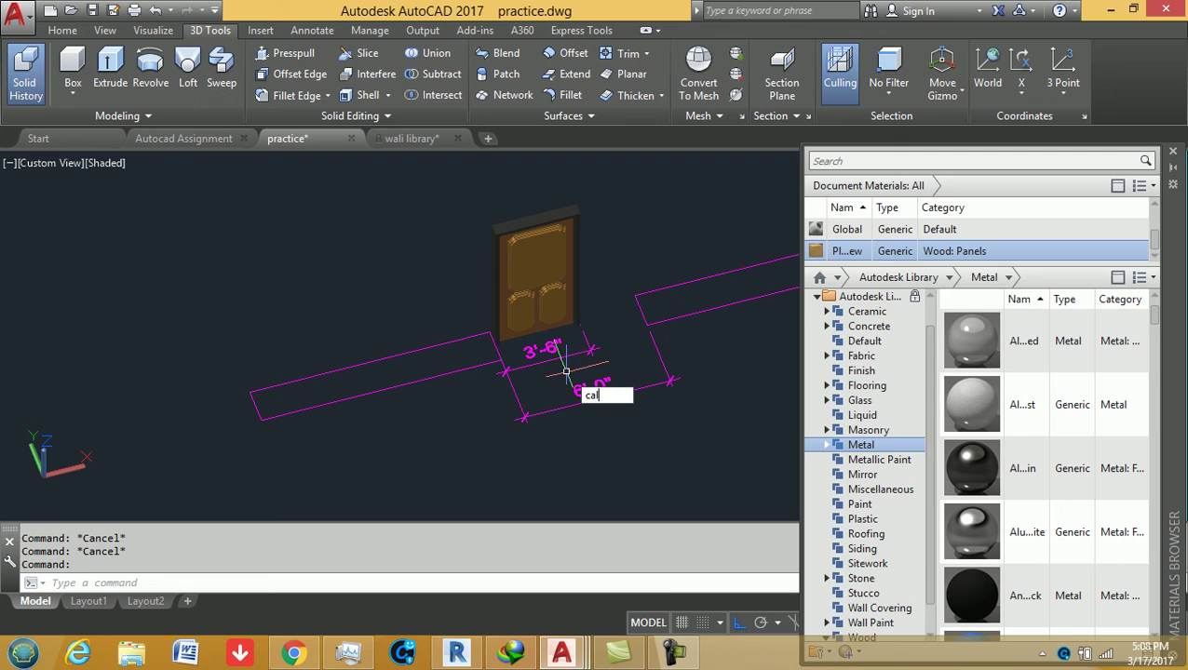
- Evaluate 6'/3'6" in CAL, returning a gap-to-door ratio of 1.71428571
{"action": "key", "text": "Return"}
{"action": "type", "text": "6/3"}
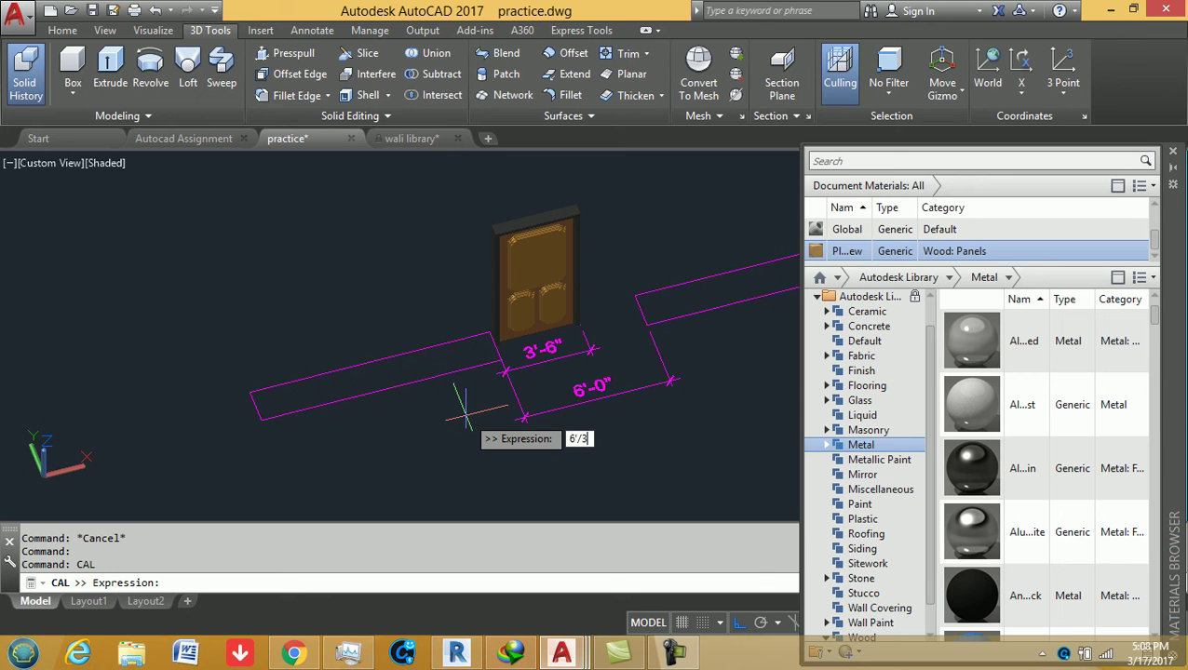
{"action": "type", "text": "'6\""}
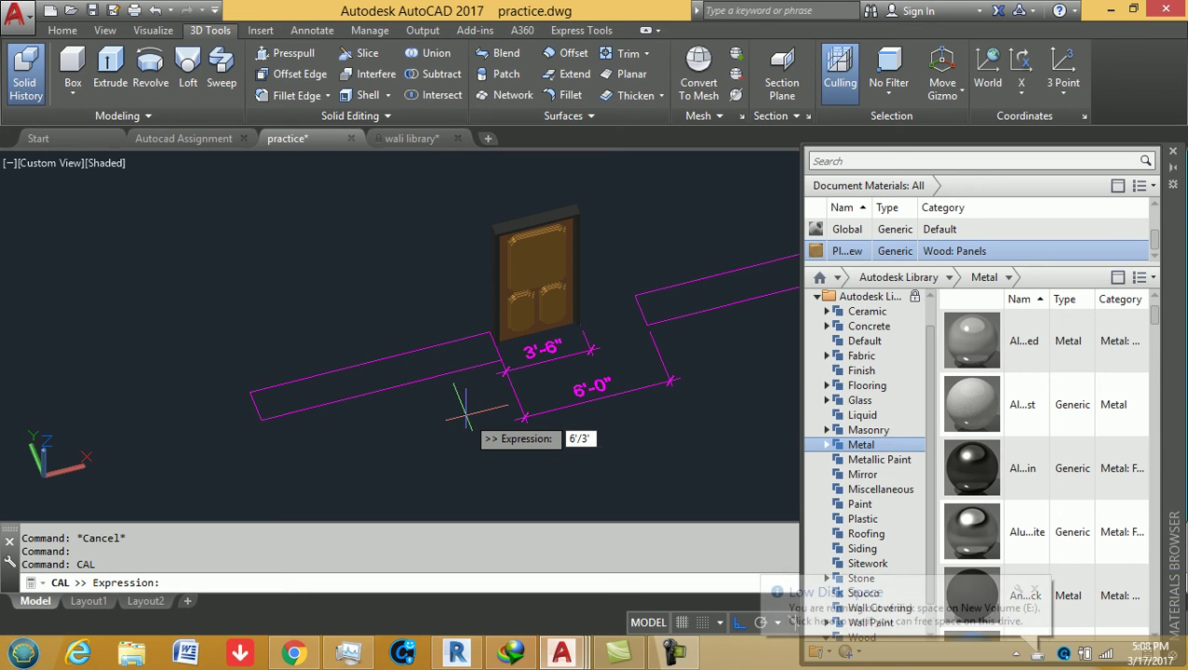
{"action": "key", "text": "Return"}
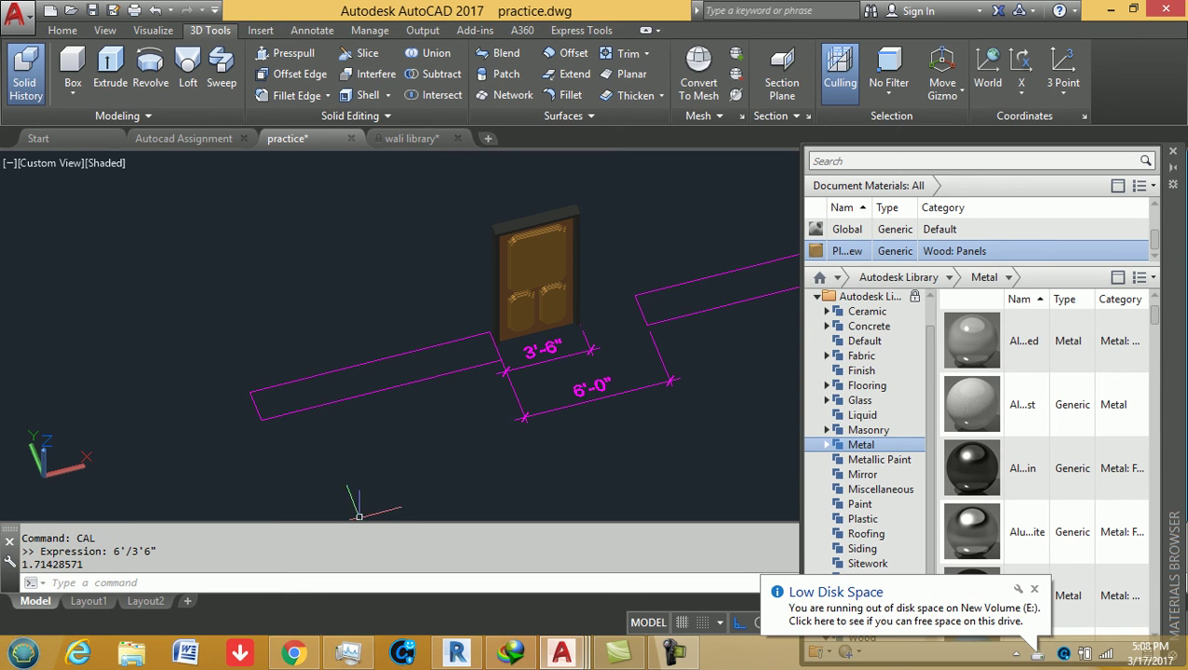
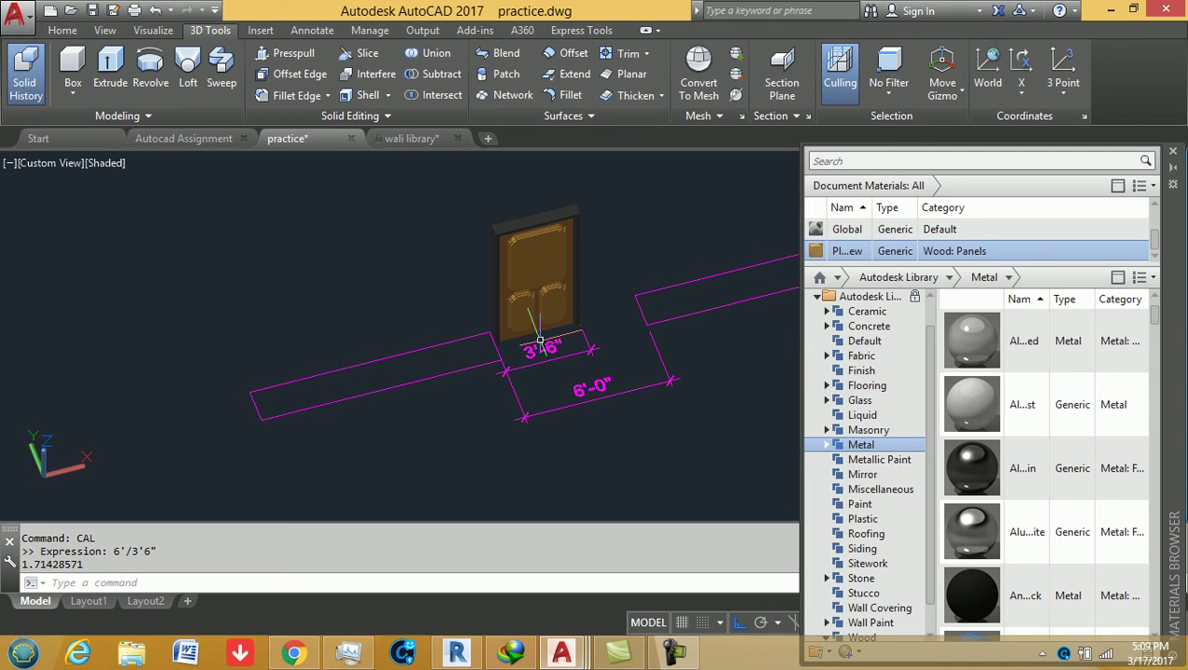
- Evaluate 8'/7' in the CAL calculator to get the 1.14285714 scale factor
{"action": "key", "text": "Escape"}
{"action": "type", "text": "cal"}
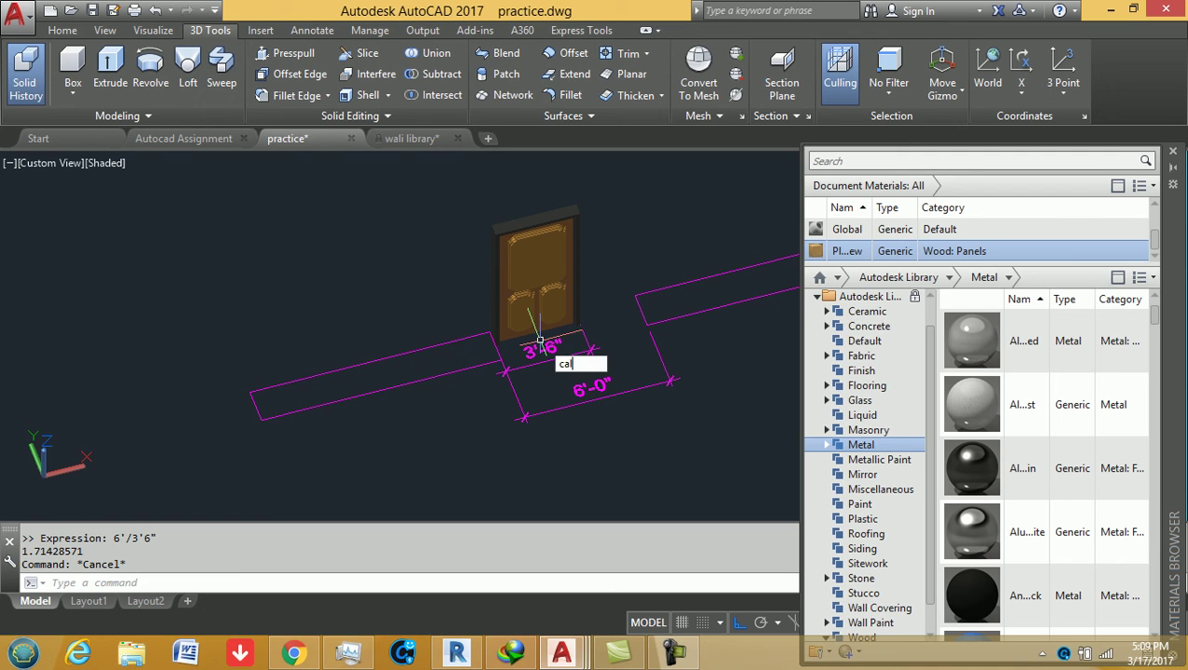
{"action": "key", "text": "Return"}
{"action": "type", "text": "8'/7"}
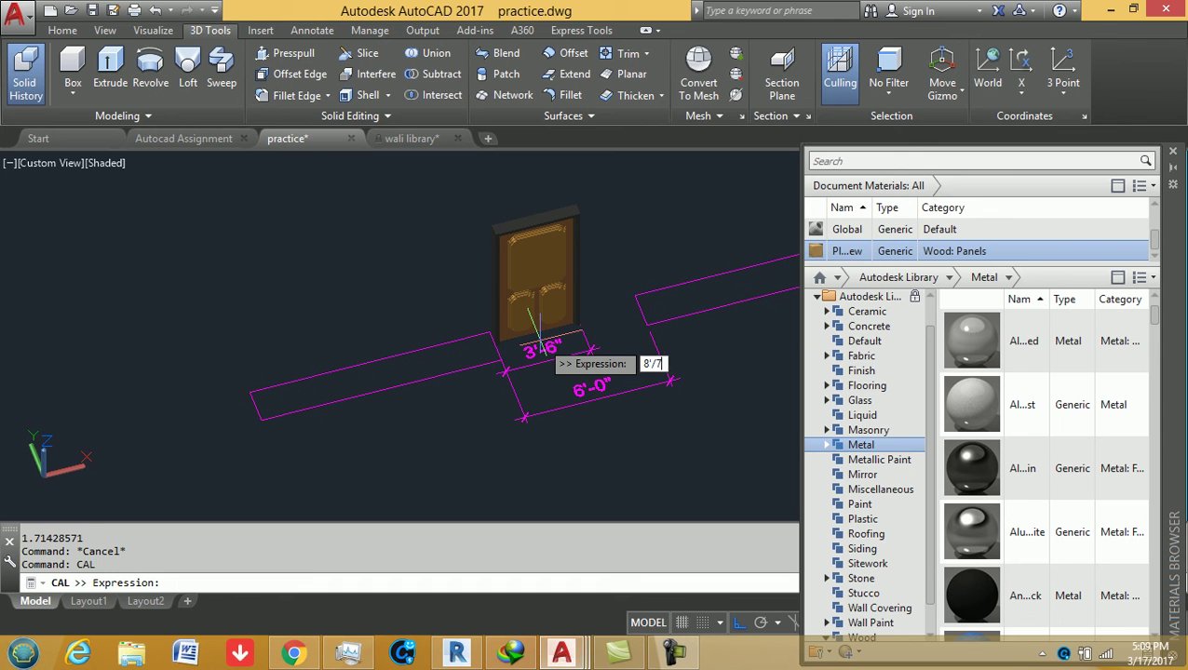
{"action": "type", "text": "'"}
{"action": "key", "text": "Return"}
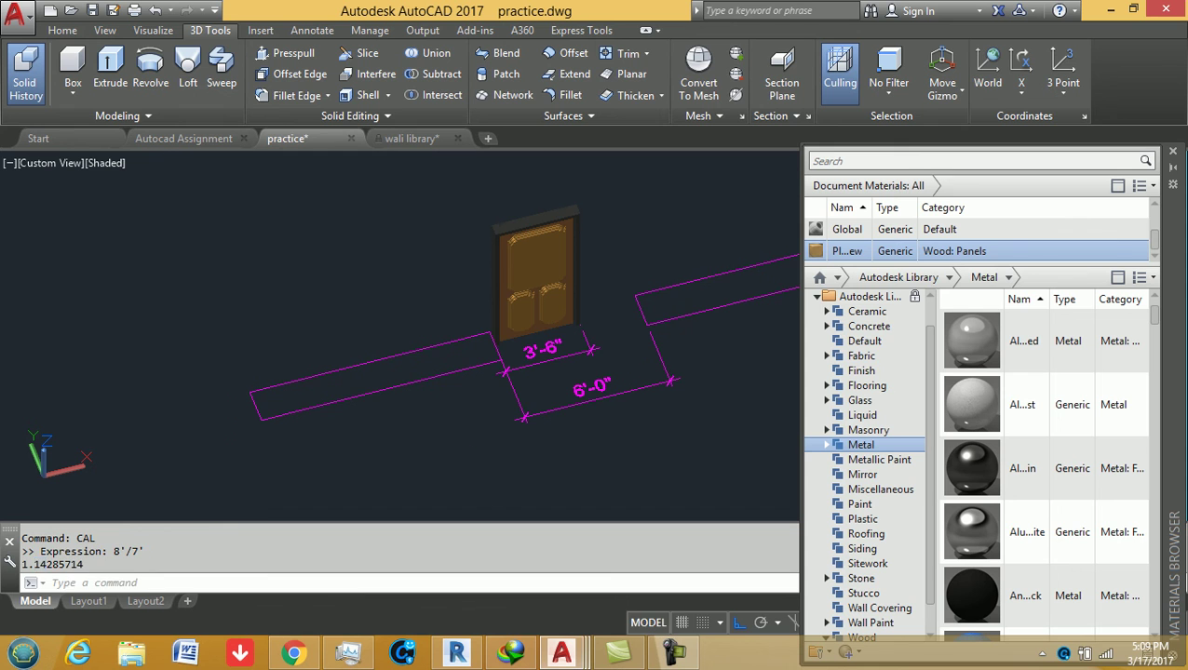
{"action": "key", "text": "Escape"}
{"action": "key", "text": "Escape"}
- Draw an 8' vertical line up from the wall corner beside the door
{"action": "type", "text": "l"}
{"action": "key", "text": "Return"}
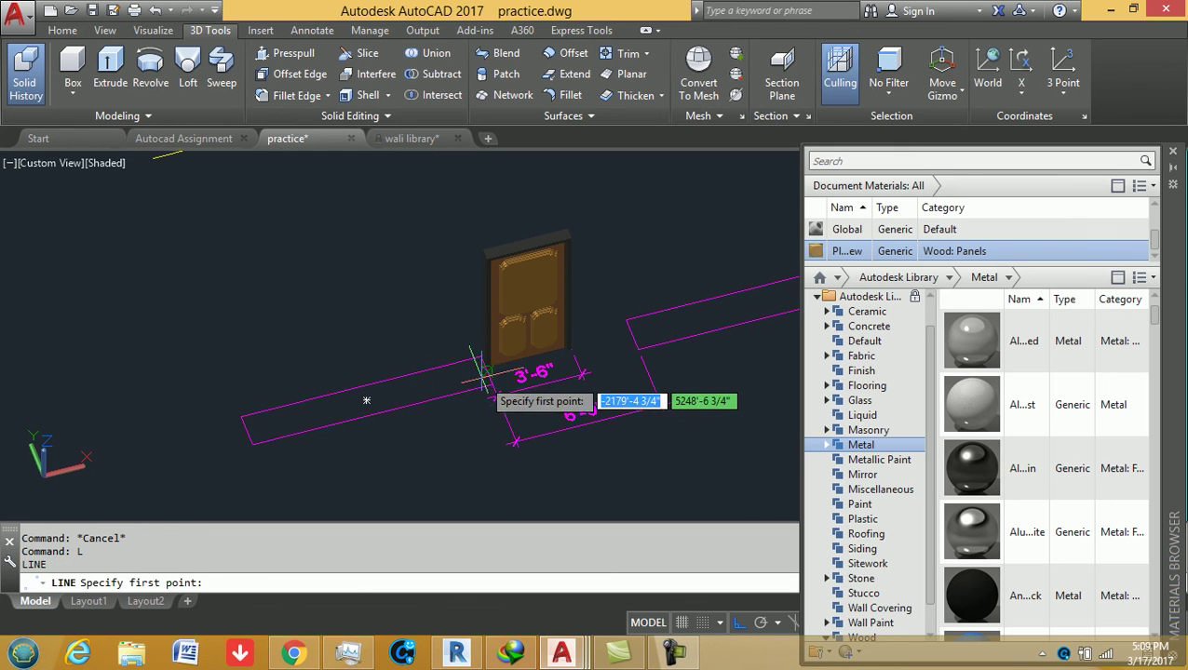
{"action": "left_click", "coordinate": [480, 354]}
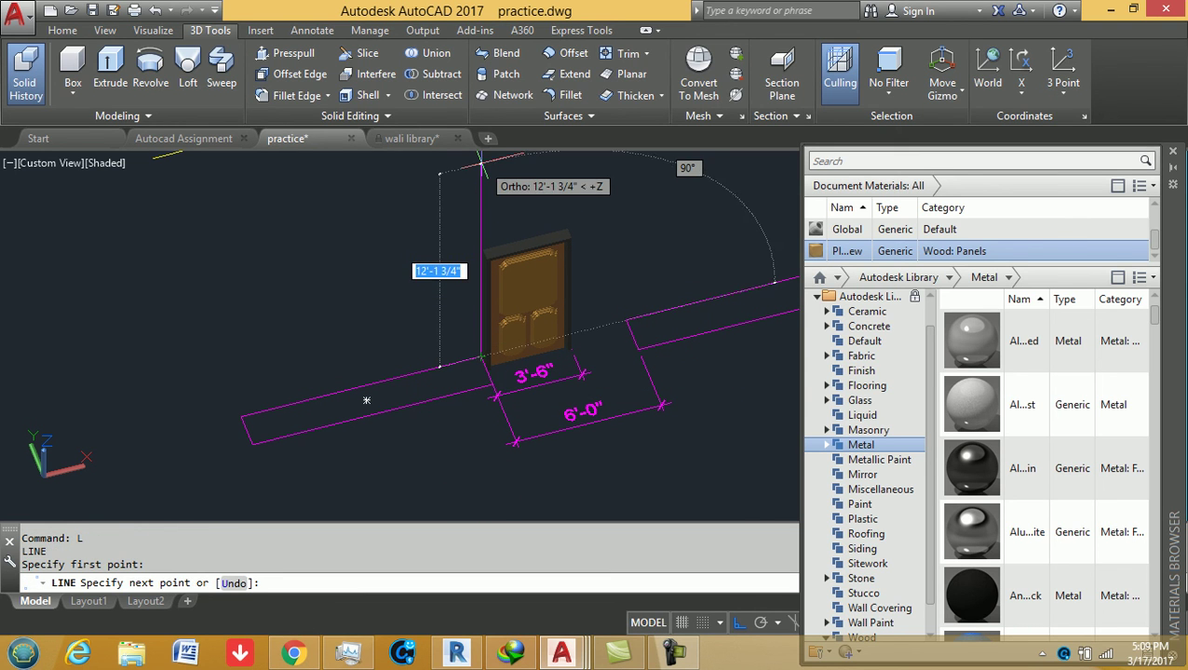
{"action": "type", "text": "8'"}
{"action": "key", "text": "Return"}
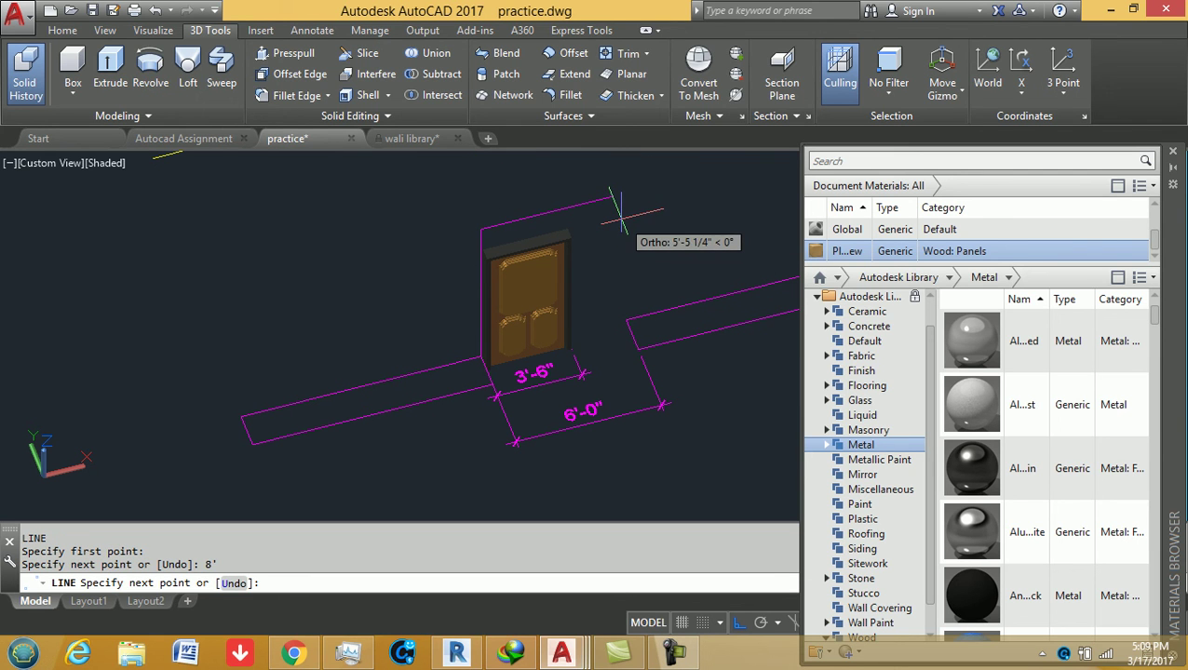
{"action": "key", "text": "Escape"}
- Draw a matching 8' vertical line from the opposite wall corner and centre the frame in view
{"action": "type", "text": "l"}
{"action": "key", "text": "Return"}
{"action": "left_click", "coordinate": [632, 321]}
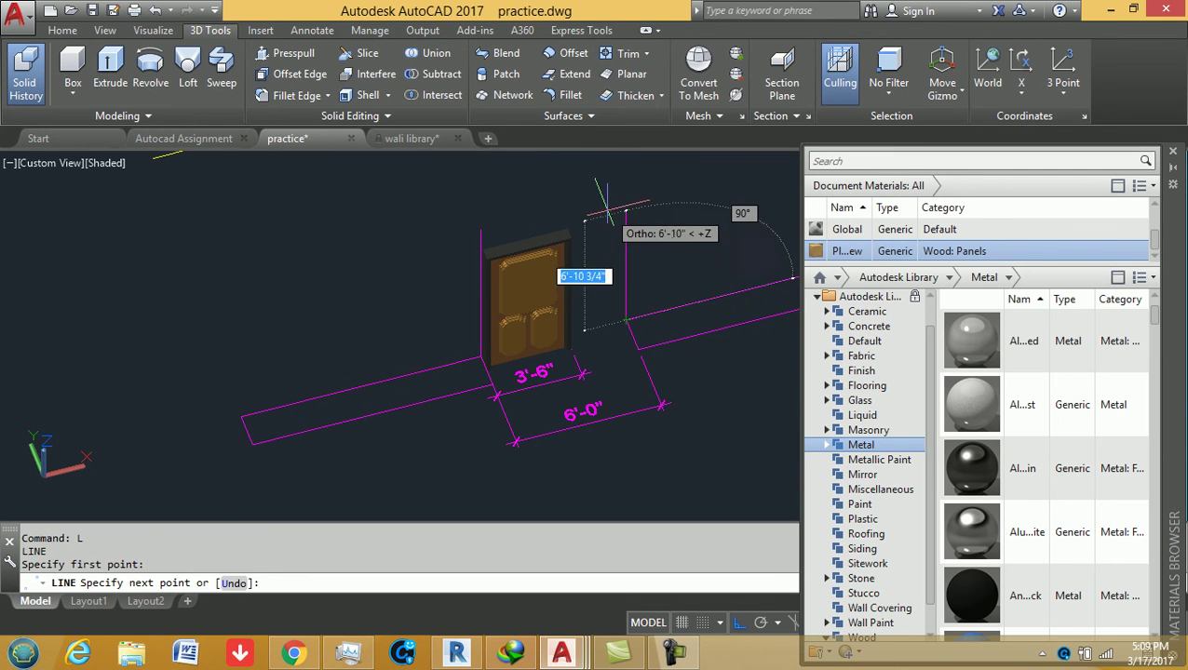
{"action": "type", "text": "8'"}
{"action": "key", "text": "Return"}
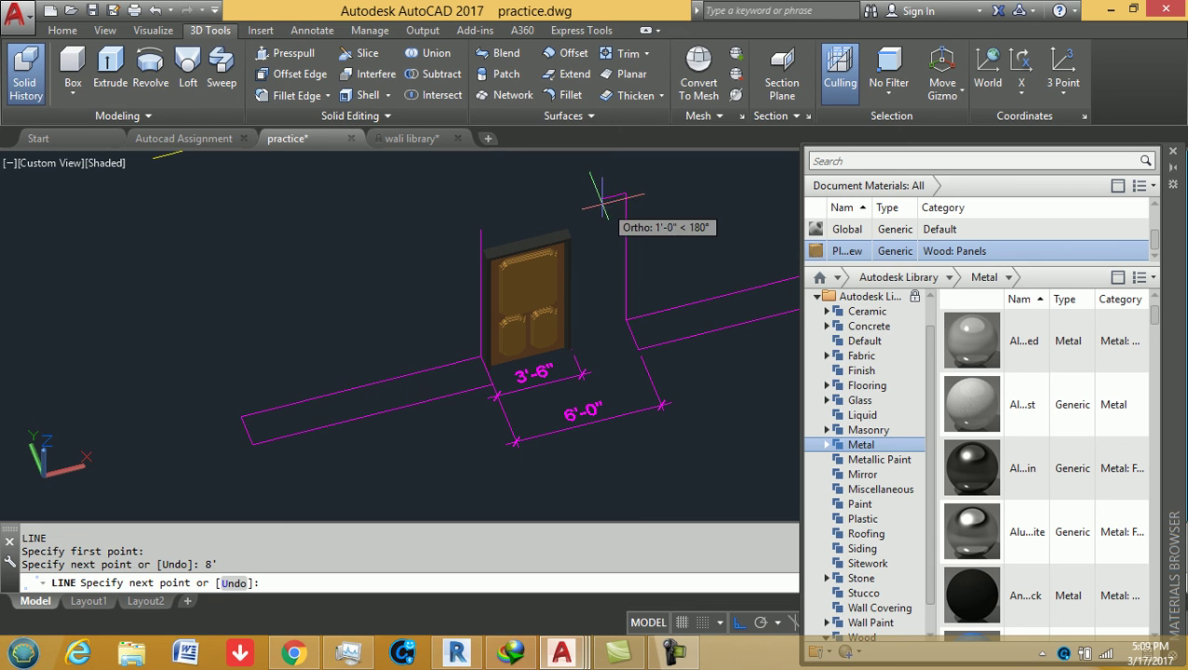
{"action": "key", "text": "Escape"}
{"action": "mouse_move", "coordinate": [479, 229]}
{"action": "middle_mouse_down"}
{"action": "mouse_move", "coordinate": [457, 230]}
{"action": "mouse_move", "coordinate": [544, 438]}
{"action": "mouse_move", "coordinate": [498, 381]}
{"action": "mouse_move", "coordinate": [549, 363]}
{"action": "mouse_move", "coordinate": [522, 358]}
{"action": "middle_mouse_up"}
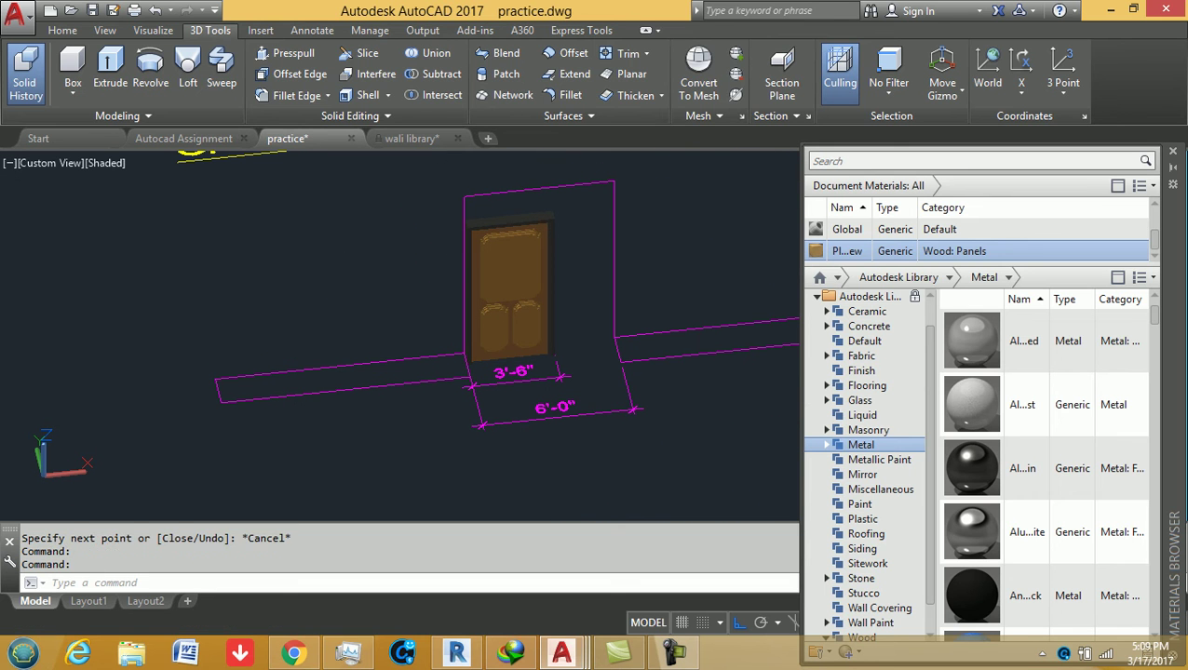
{"action": "key", "text": "Escape"}
{"action": "key", "text": "Escape"}
- Cancel an extrusion mistakenly started on the door
{"action": "type", "text": "e"}
{"action": "key", "text": "Return"}
{"action": "left_click", "coordinate": [458, 266]}
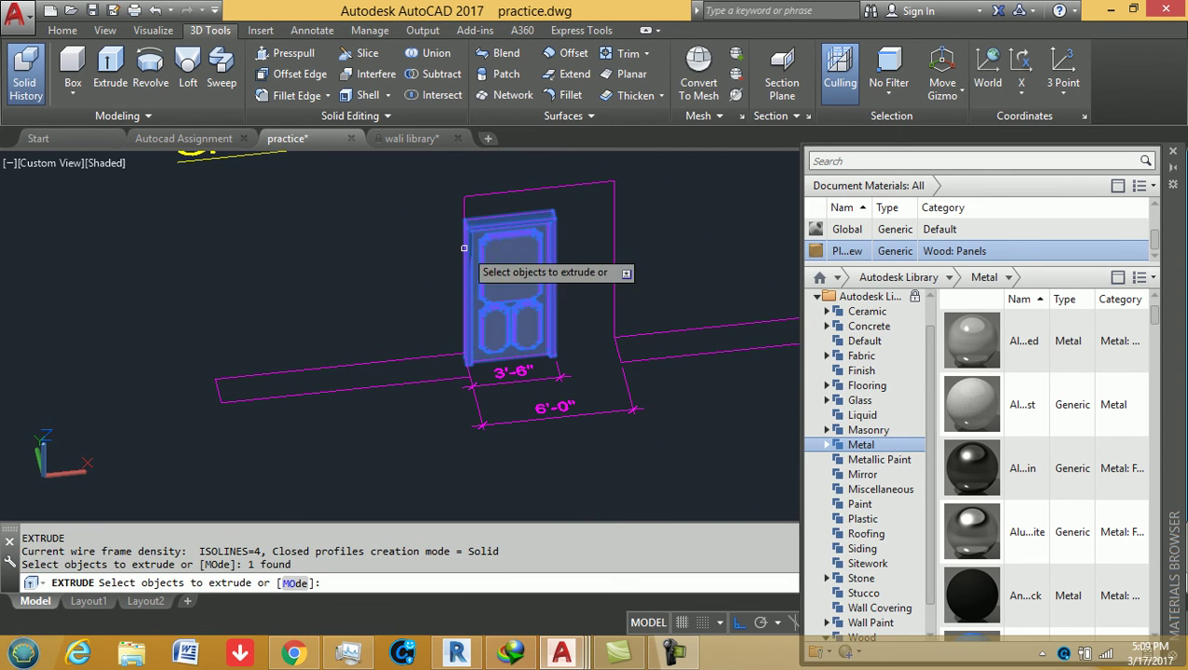
{"action": "type", "text": "y"}
{"action": "key", "text": "Return"}
{"action": "key", "text": "Escape"}
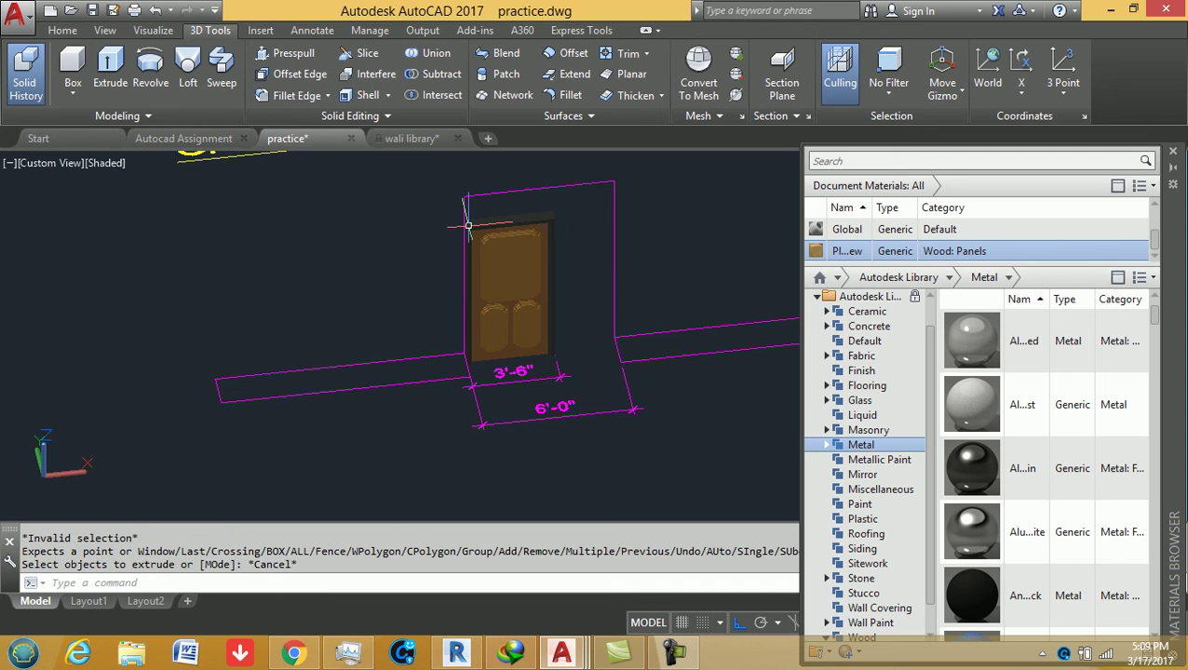
- Extrude the left, top and right frame lines to the picked height
{"action": "type", "text": "ext"}
{"action": "key", "text": "Return"}
{"action": "left_click", "coordinate": [493, 240]}
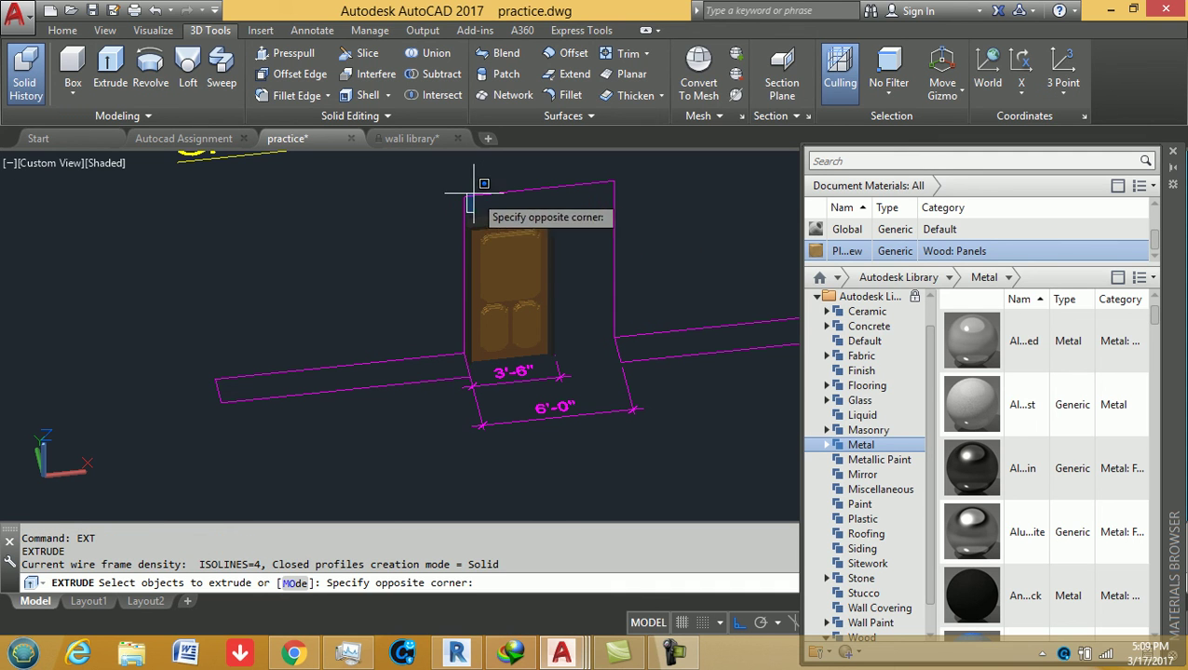
{"action": "left_click", "coordinate": [449, 205]}
{"action": "left_click", "coordinate": [530, 193]}
{"action": "left_click", "coordinate": [579, 200]}
{"action": "left_click", "coordinate": [577, 173]}
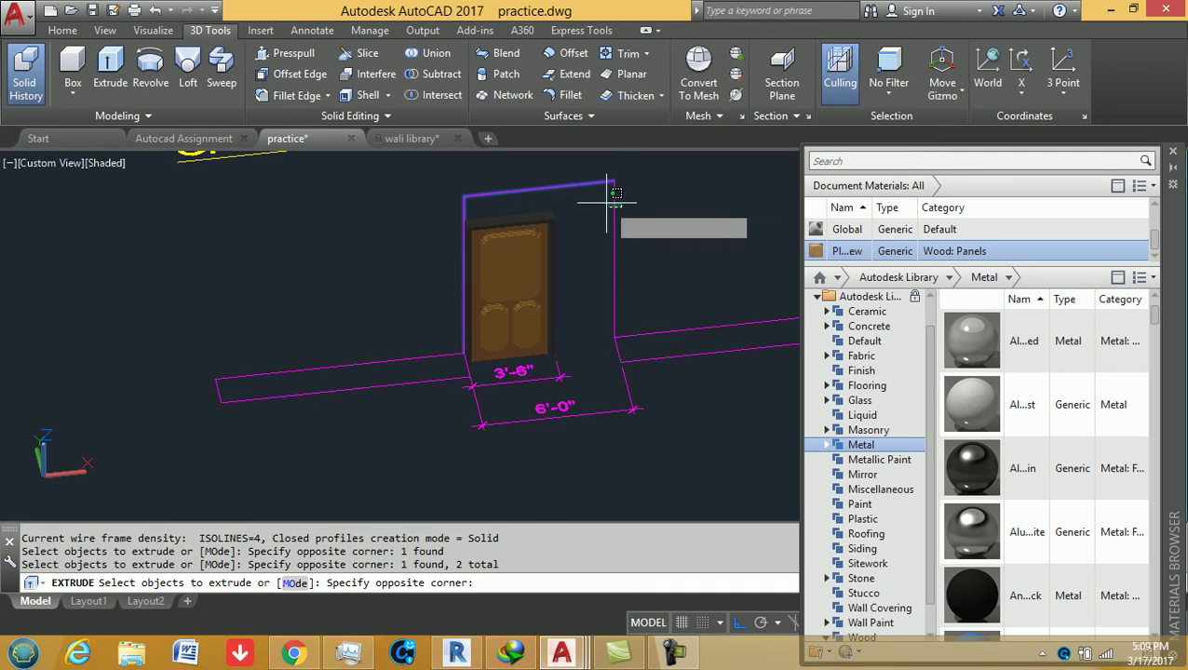
{"action": "left_click", "coordinate": [616, 200]}
{"action": "key", "text": "Return"}
{"action": "left_click", "coordinate": [406, 216]}
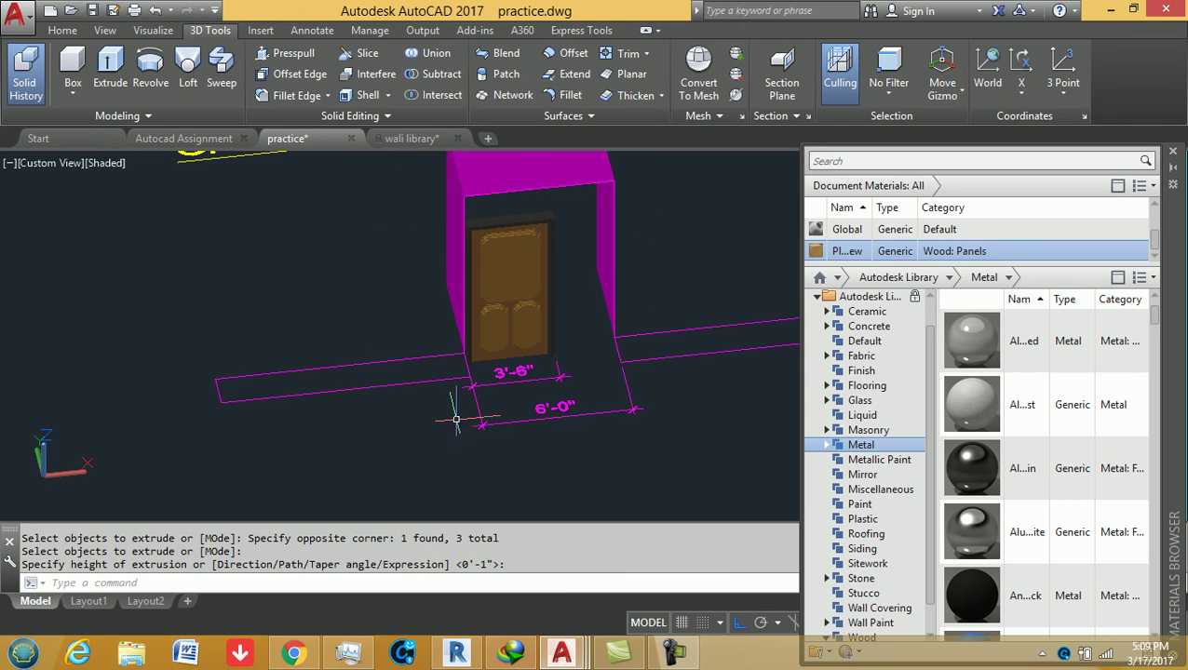
- Bring the whole door frame into view and drop a further extrusion attempt
{"action": "key", "text": "Escape"}
{"action": "middle_click_drag", "start_coordinate": [456, 420], "coordinate": [528, 412]}
{"action": "type", "text": "t"}
{"action": "key", "text": "Return"}
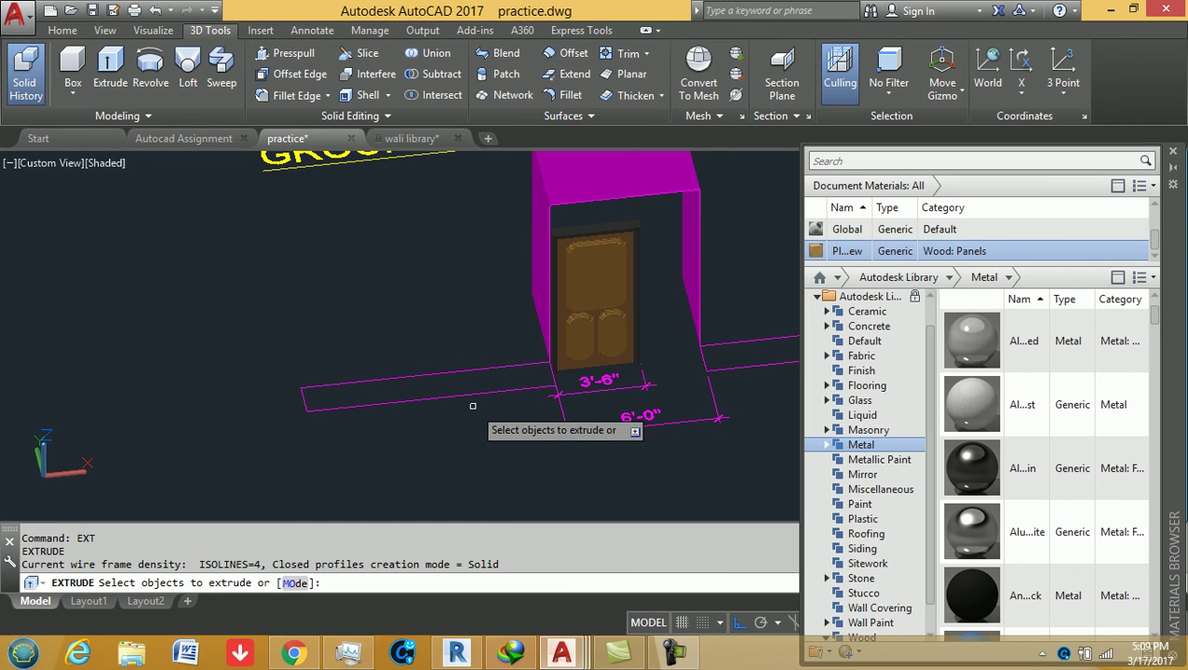
{"action": "key", "text": "Escape"}
{"action": "key", "text": "Escape"}
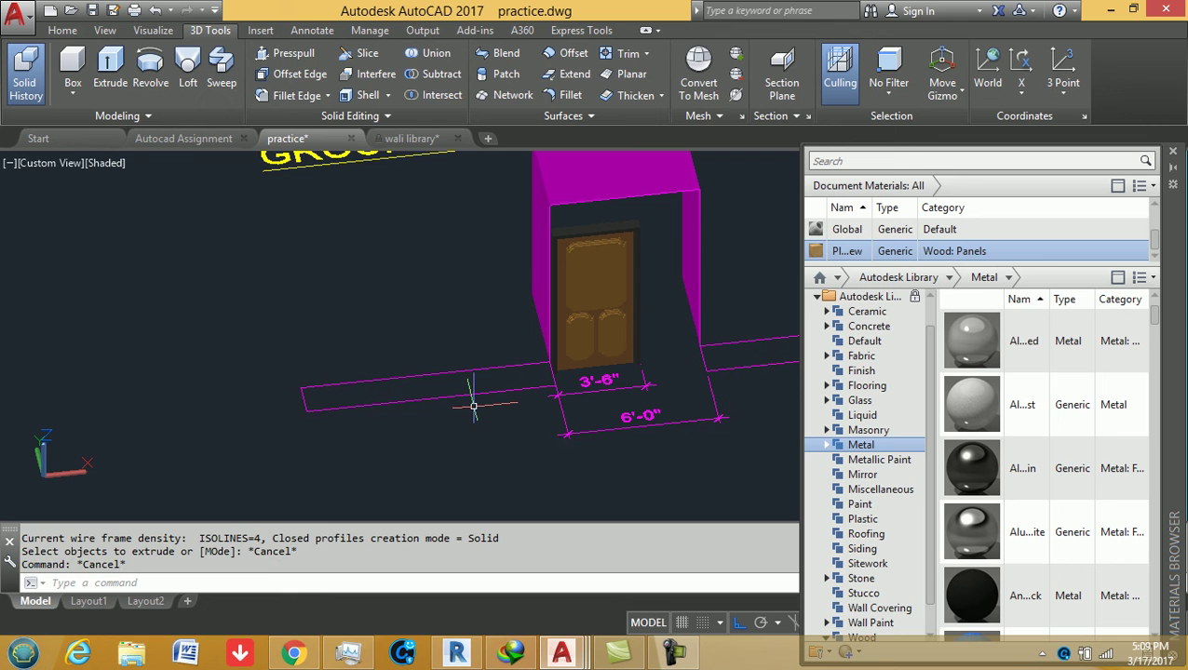
{"action": "type", "text": "bo"}
- Create boundary polylines in both wall outlines, abandoning a first extrusion attempt
{"action": "key", "text": "Return"}
{"action": "left_click", "coordinate": [528, 231]}
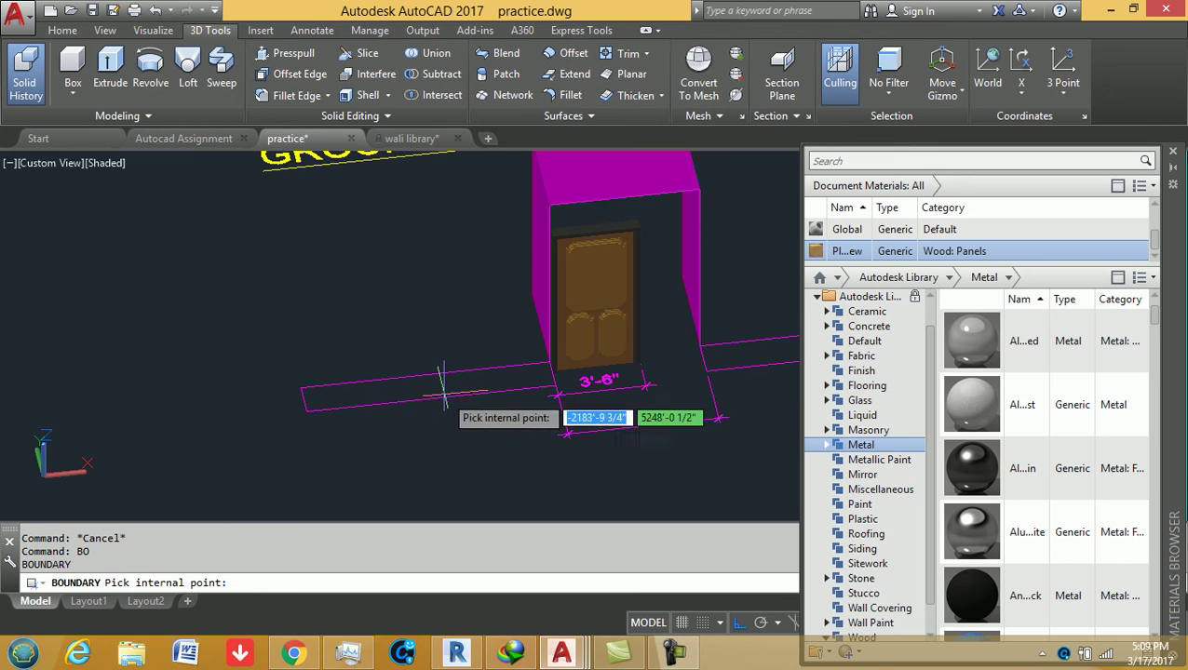
{"action": "left_click", "coordinate": [532, 397]}
{"action": "middle_click_drag", "start_coordinate": [531, 397], "coordinate": [384, 410]}
{"action": "left_click", "coordinate": [635, 365]}
{"action": "key", "text": "Return"}
{"action": "type", "text": "t"}
{"action": "key", "text": "Return"}
{"action": "left_click", "coordinate": [626, 363]}
{"action": "key", "text": "Escape"}
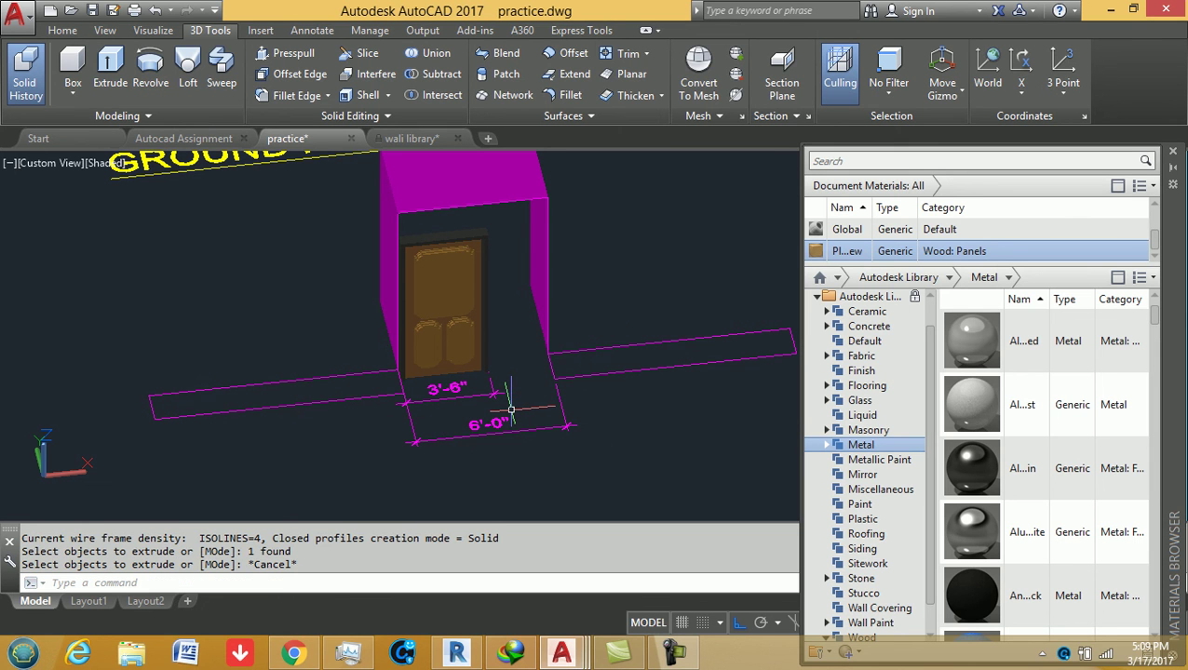
- Recreate the boundary polylines inside the left and right wall outlines
{"action": "type", "text": "o"}
{"action": "key", "text": "Return"}
{"action": "left_click", "coordinate": [486, 201]}
{"action": "left_click", "coordinate": [389, 406]}
{"action": "left_click", "coordinate": [610, 361]}
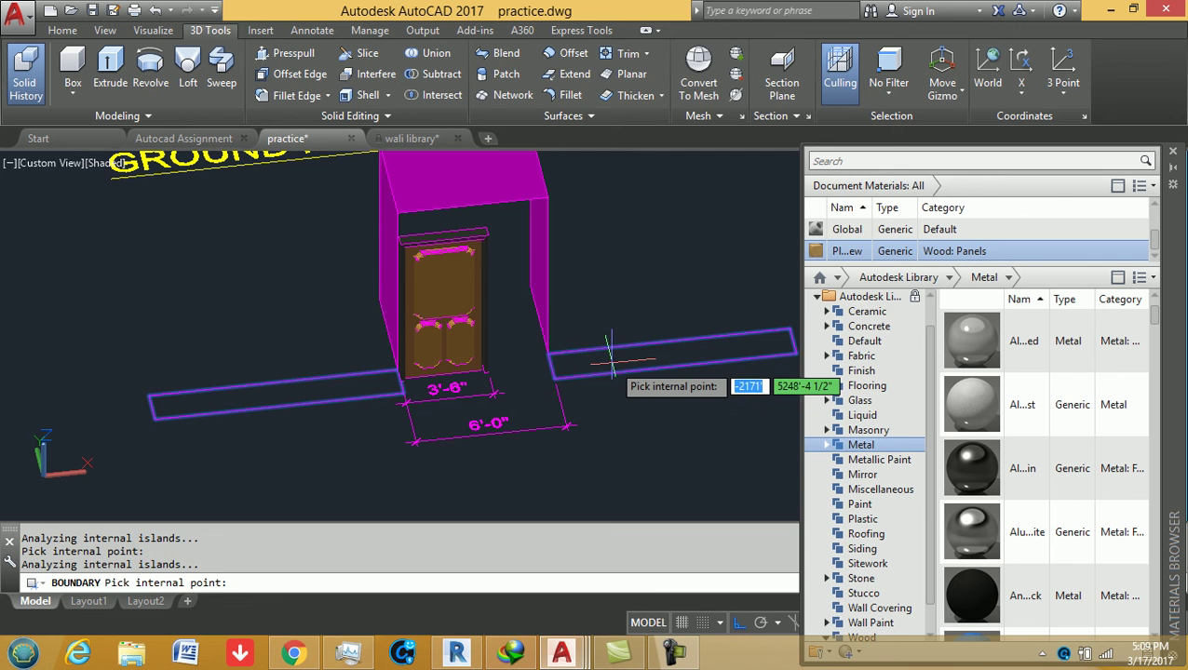
{"action": "key", "text": "Return"}
{"action": "key", "text": "Escape"}
{"action": "key", "text": "Escape"}
- Extrude the left and right wall boundaries upward into solid walls
{"action": "type", "text": "t"}
{"action": "key", "text": "Return"}
{"action": "left_click", "coordinate": [601, 373]}
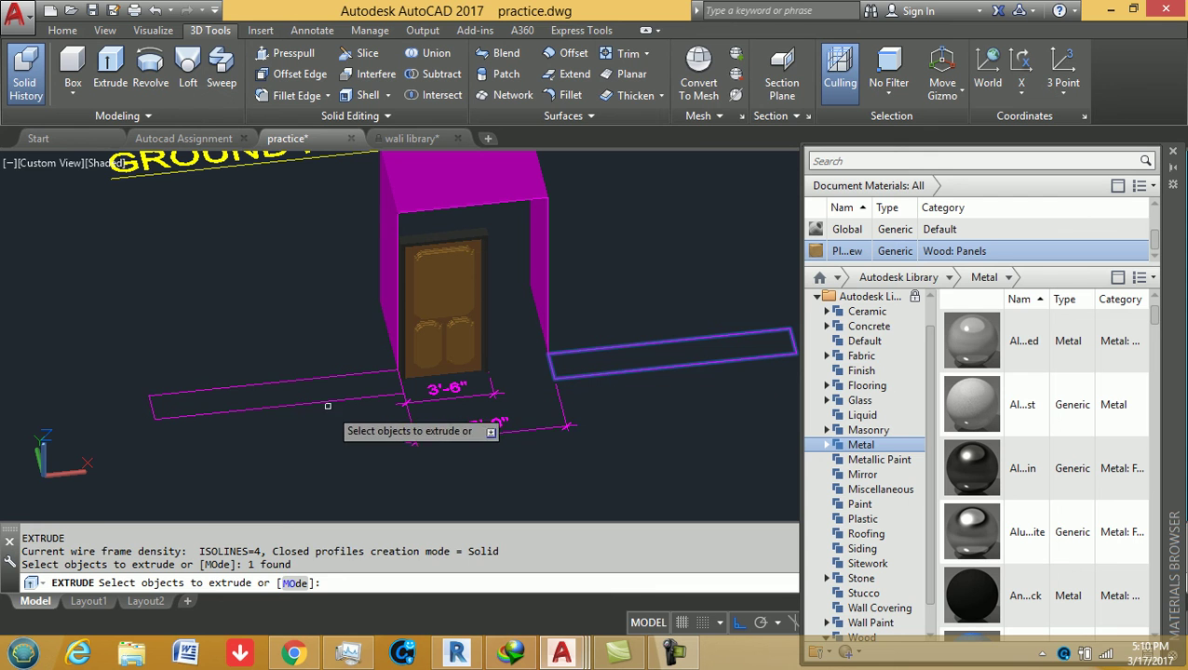
{"action": "left_click", "coordinate": [328, 406]}
{"action": "key", "text": "Return"}
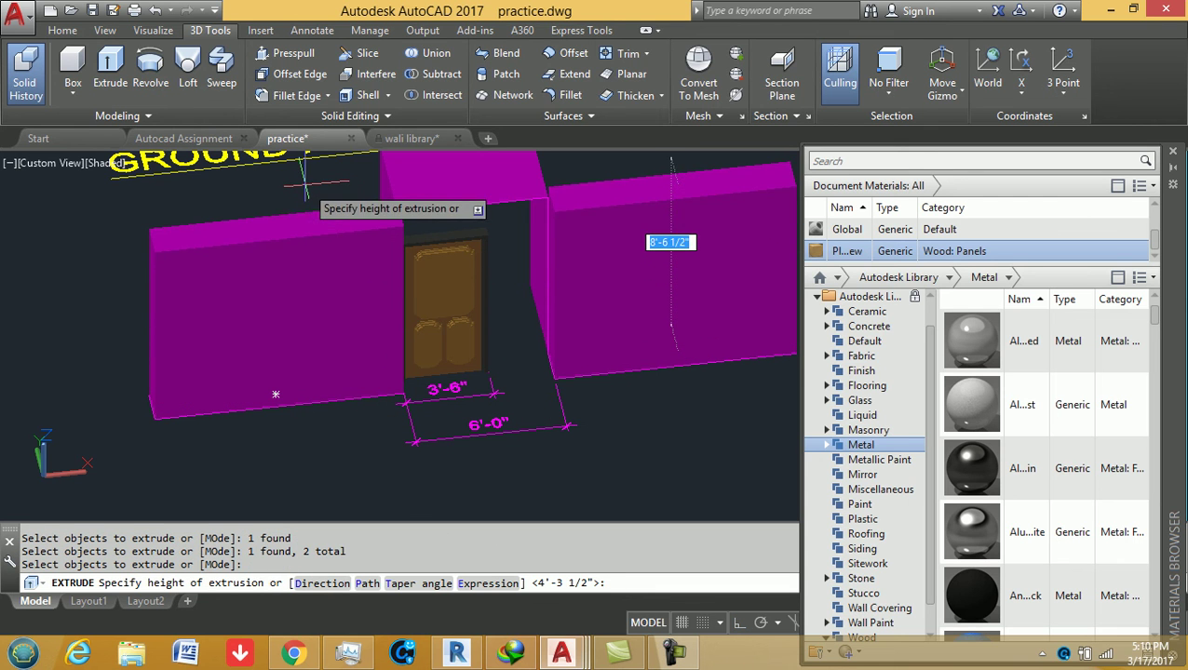
{"action": "left_click", "coordinate": [313, 166]}
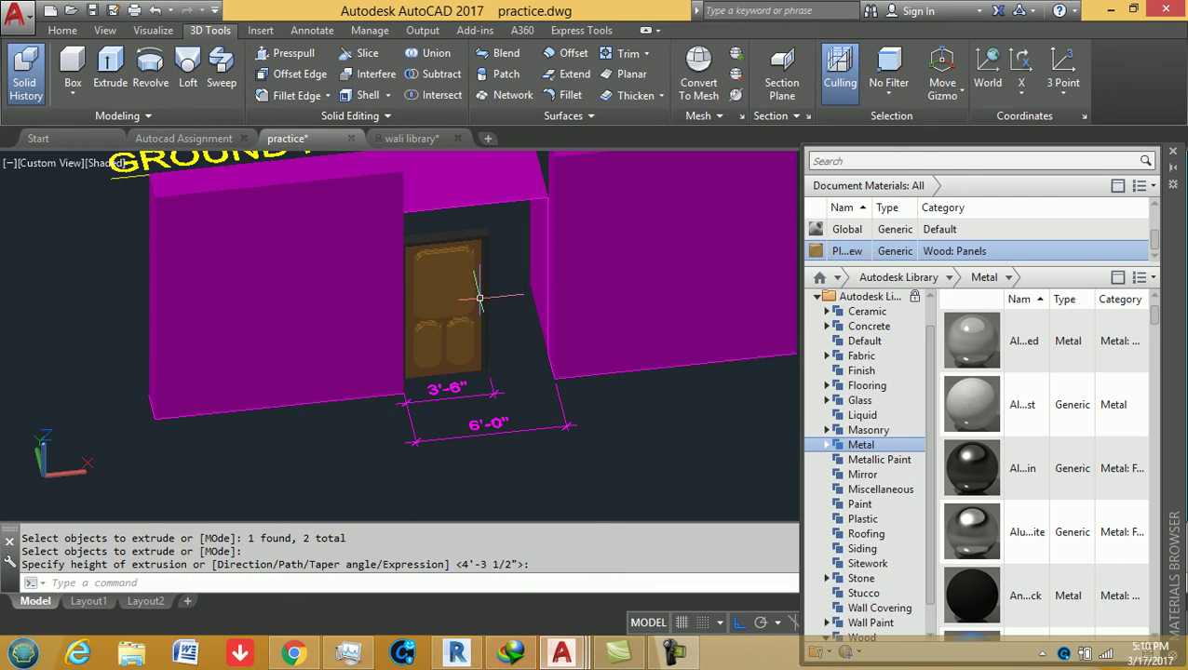
{"action": "middle_click_drag", "start_coordinate": [479, 298], "coordinate": [473, 344]}
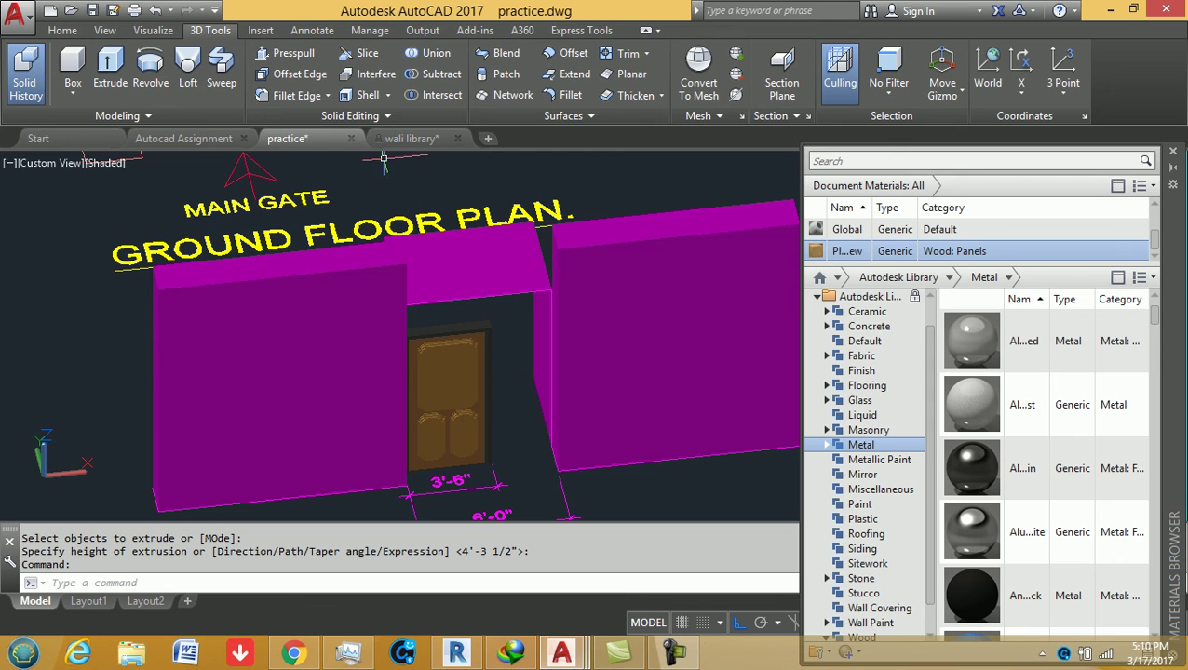
- Thicken the surface above the door, then undo that attempt
{"action": "left_click", "coordinate": [661, 94]}
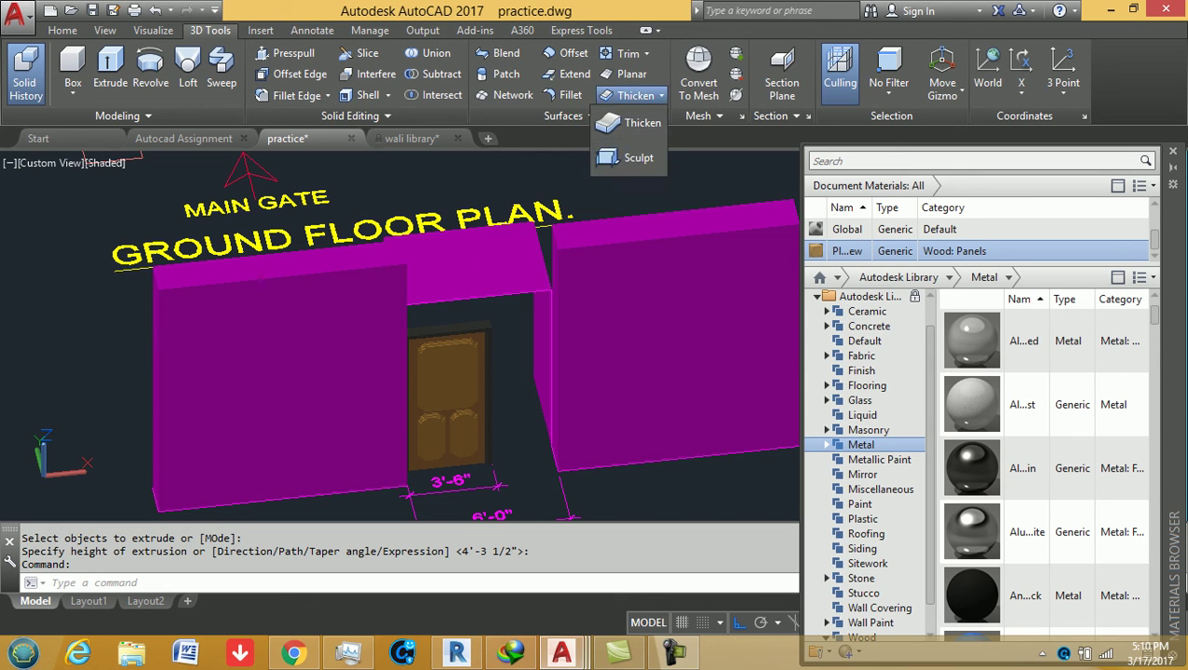
{"action": "left_click", "coordinate": [474, 260]}
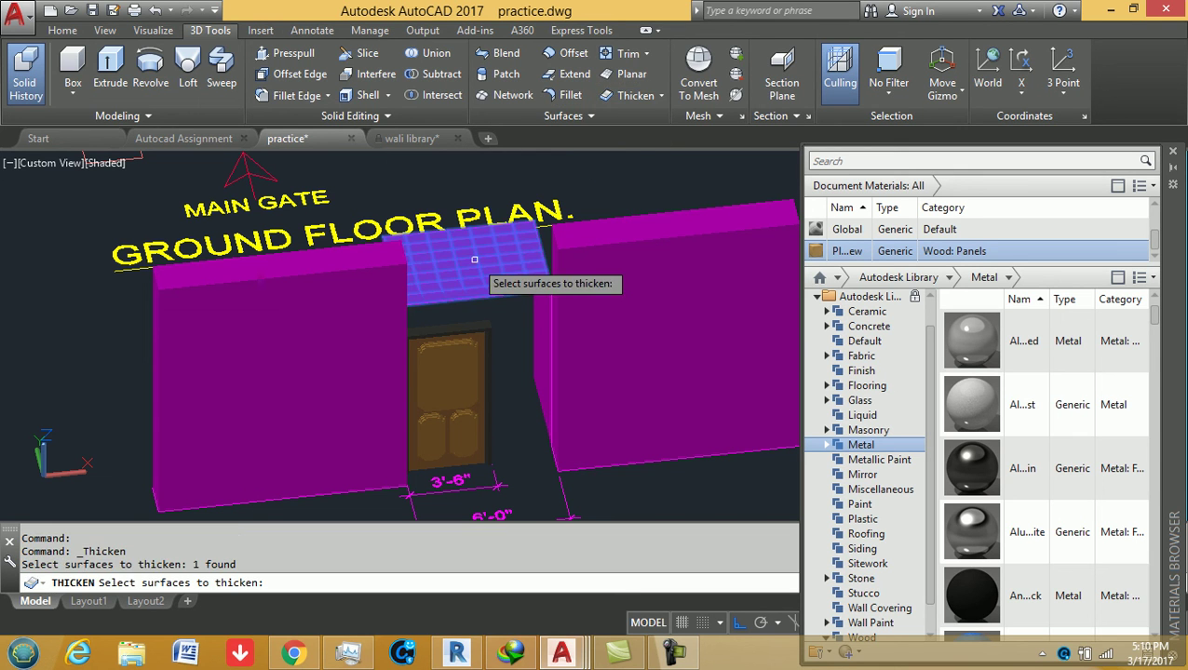
{"action": "key", "text": "Return"}
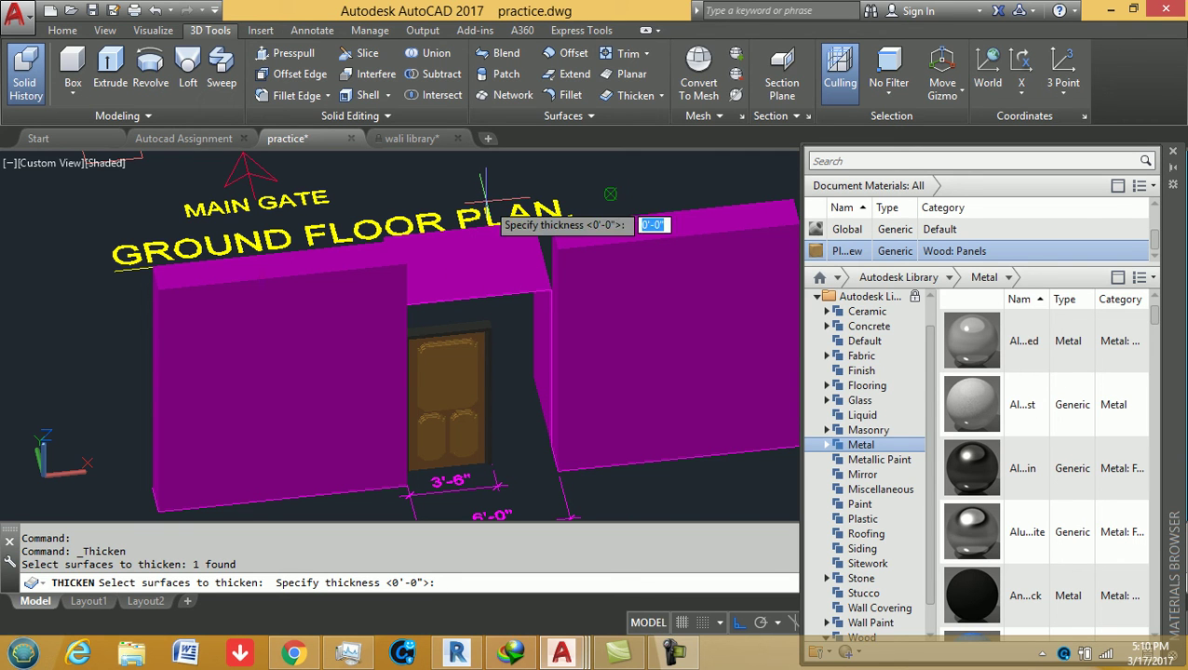
{"action": "type", "text": "'"}
{"action": "key", "text": "Return"}
{"action": "key", "text": "Return"}
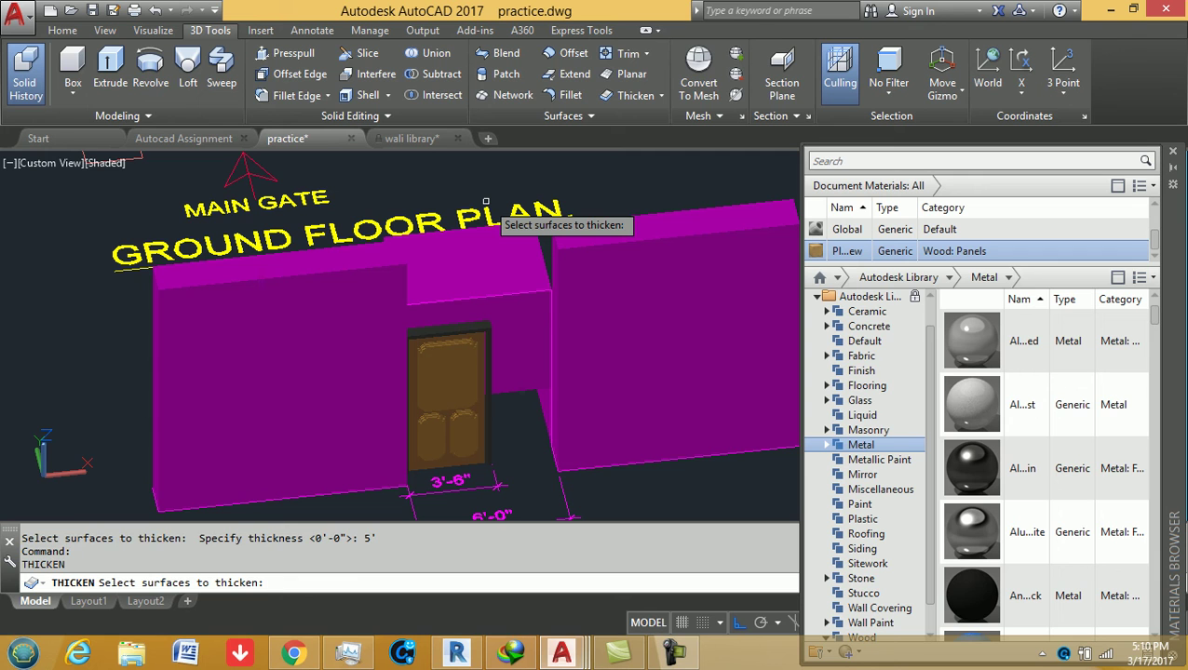
{"action": "key", "text": "ctrl+z"}
{"action": "key", "text": "Escape"}
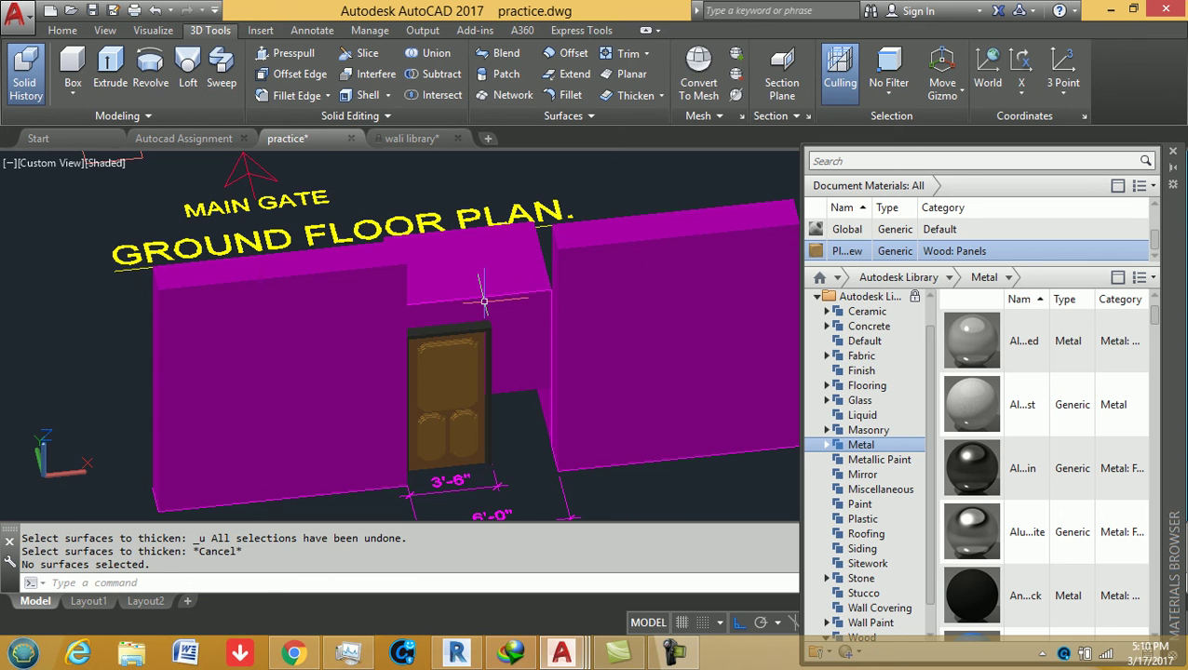
{"action": "key", "text": "ctrl+z"}
{"action": "key", "text": "ctrl+z"}
- Thicken the surface above the door into a solid lintel block
{"action": "left_click", "coordinate": [661, 95]}
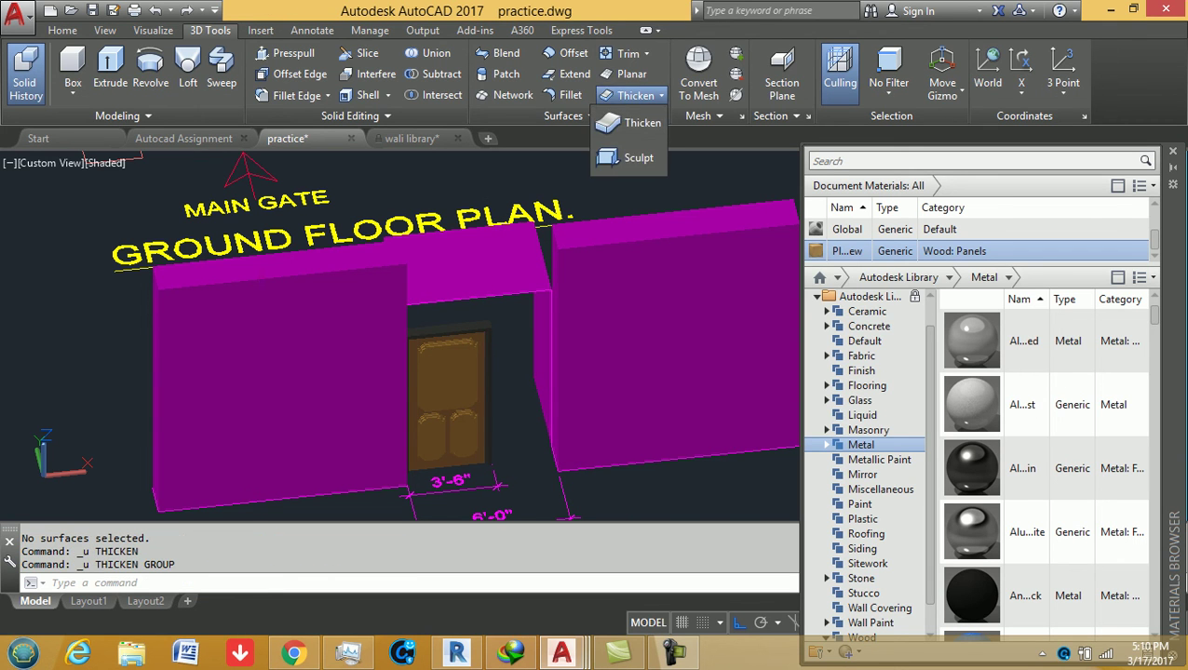
{"action": "left_click", "coordinate": [661, 95]}
{"action": "left_click", "coordinate": [633, 118]}
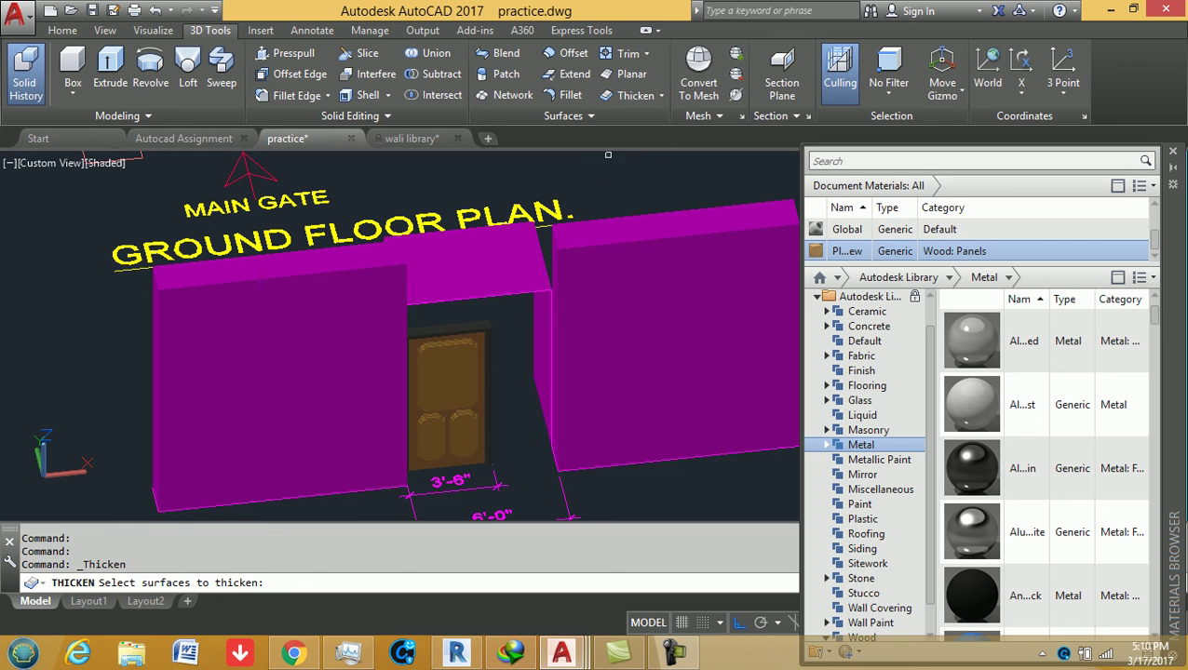
{"action": "left_click", "coordinate": [430, 278]}
{"action": "key", "text": "Return"}
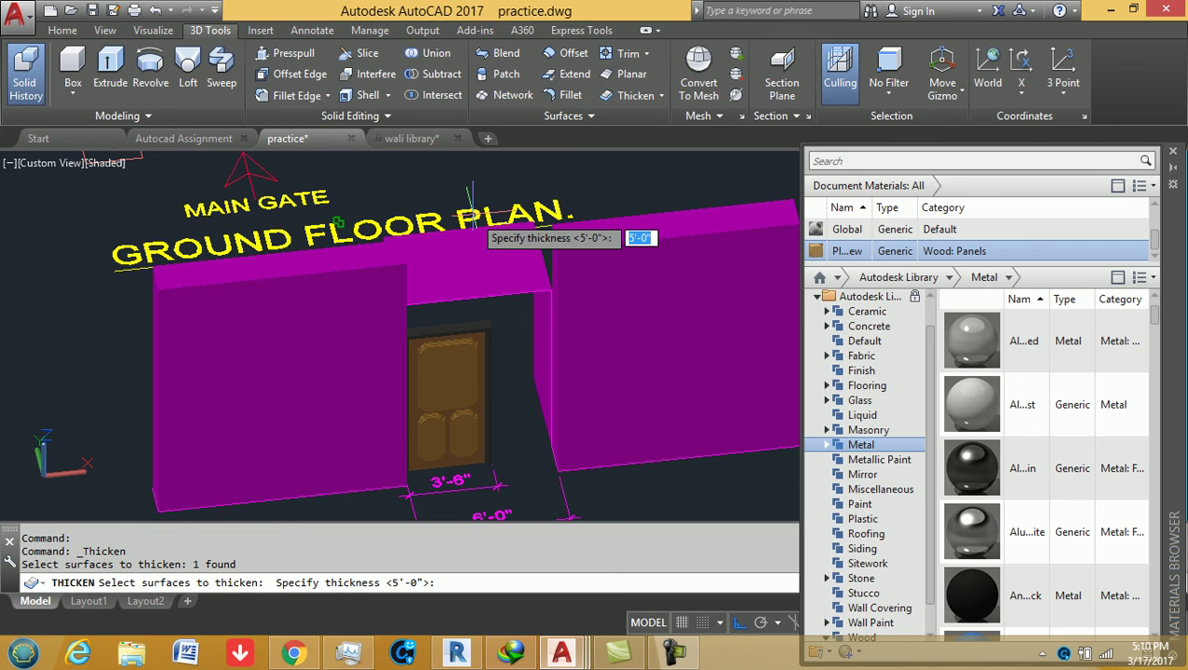
{"action": "type", "text": "'"}
{"action": "key", "text": "Return"}
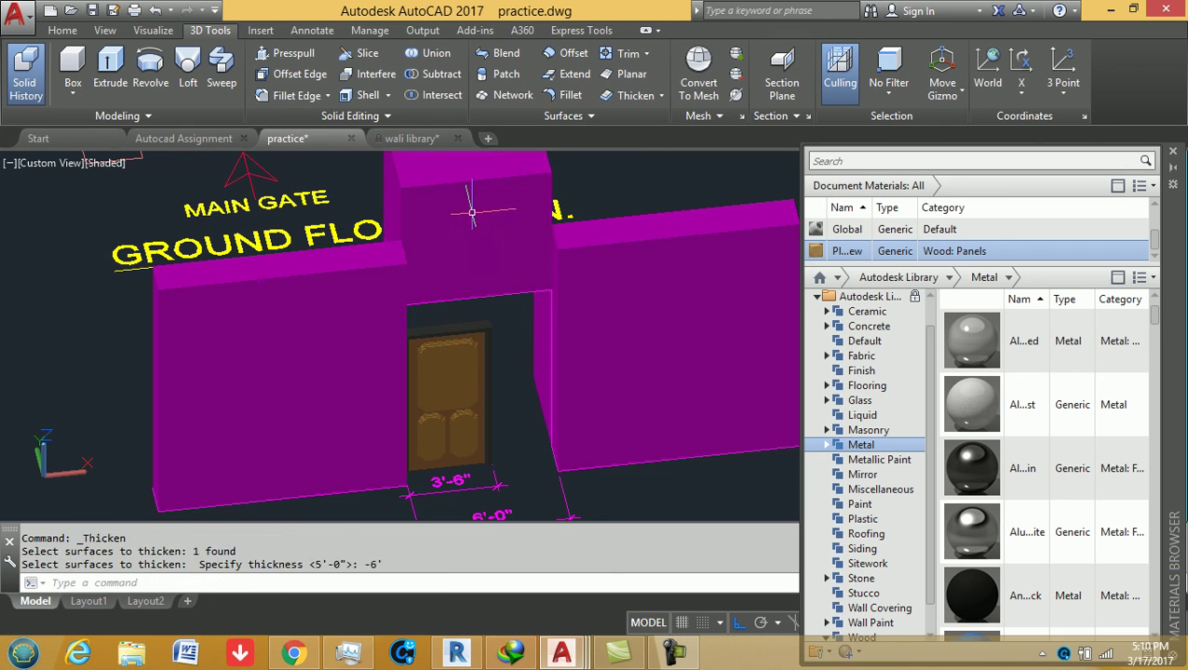
{"action": "key", "text": "Return"}
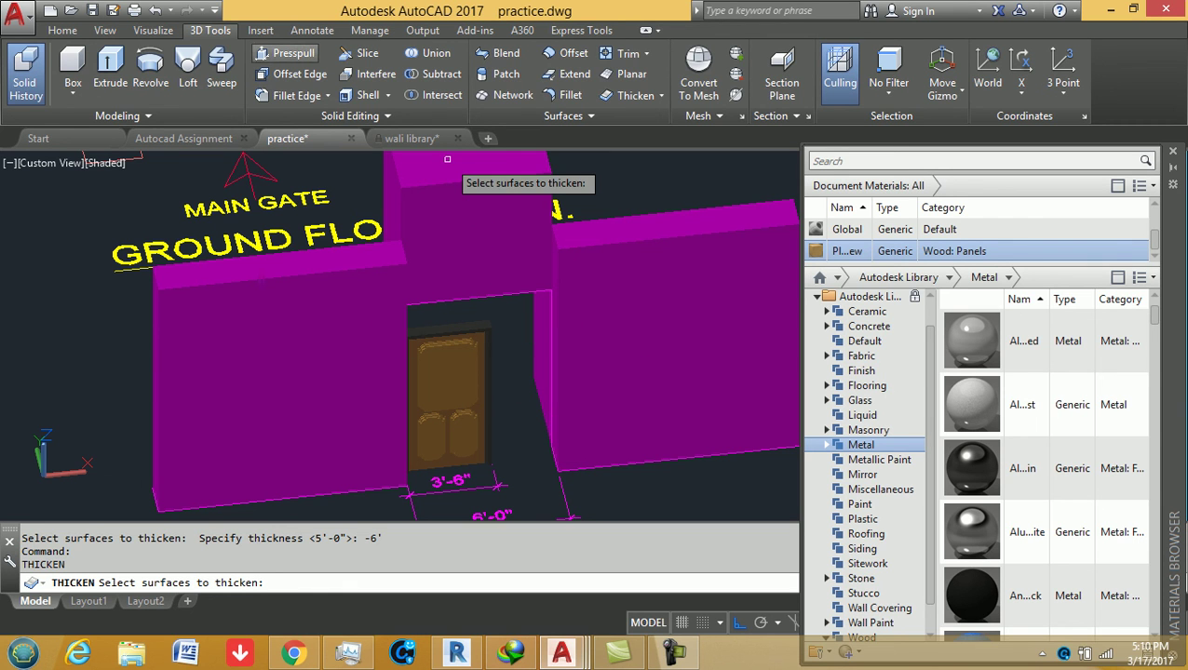
{"action": "key", "text": "ctrl+shift+e"}
- Move the lintel's front face back in line with the wall using Move Faces
{"action": "left_click", "coordinate": [354, 115]}
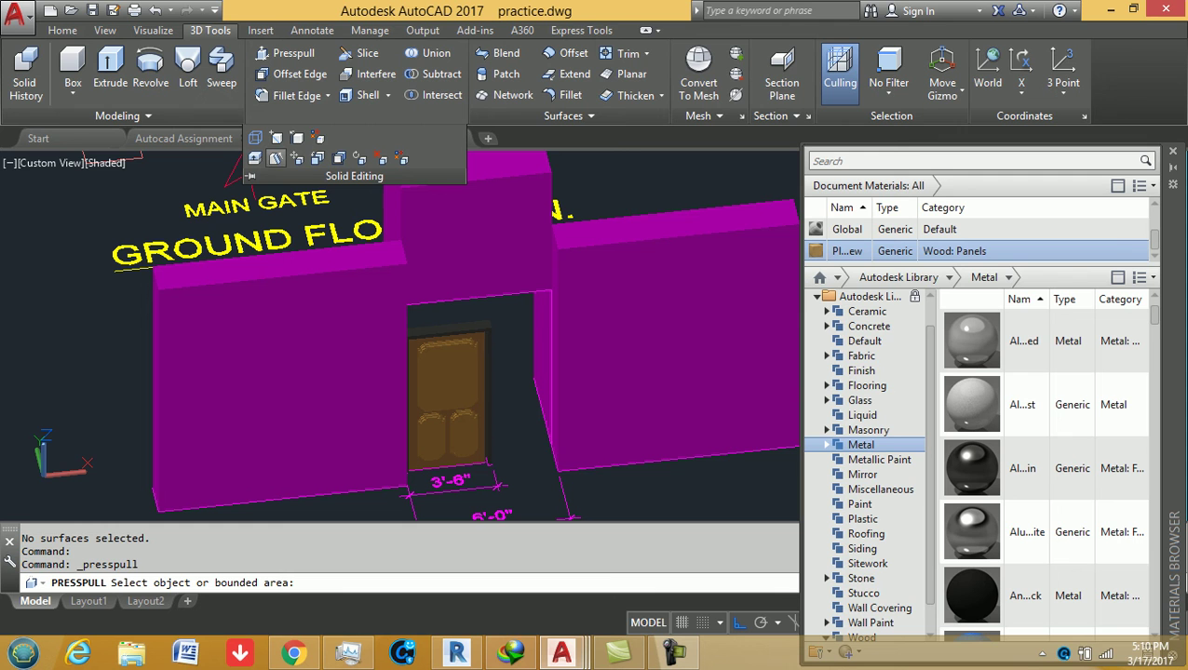
{"action": "left_click", "coordinate": [296, 158]}
{"action": "left_click", "coordinate": [523, 264]}
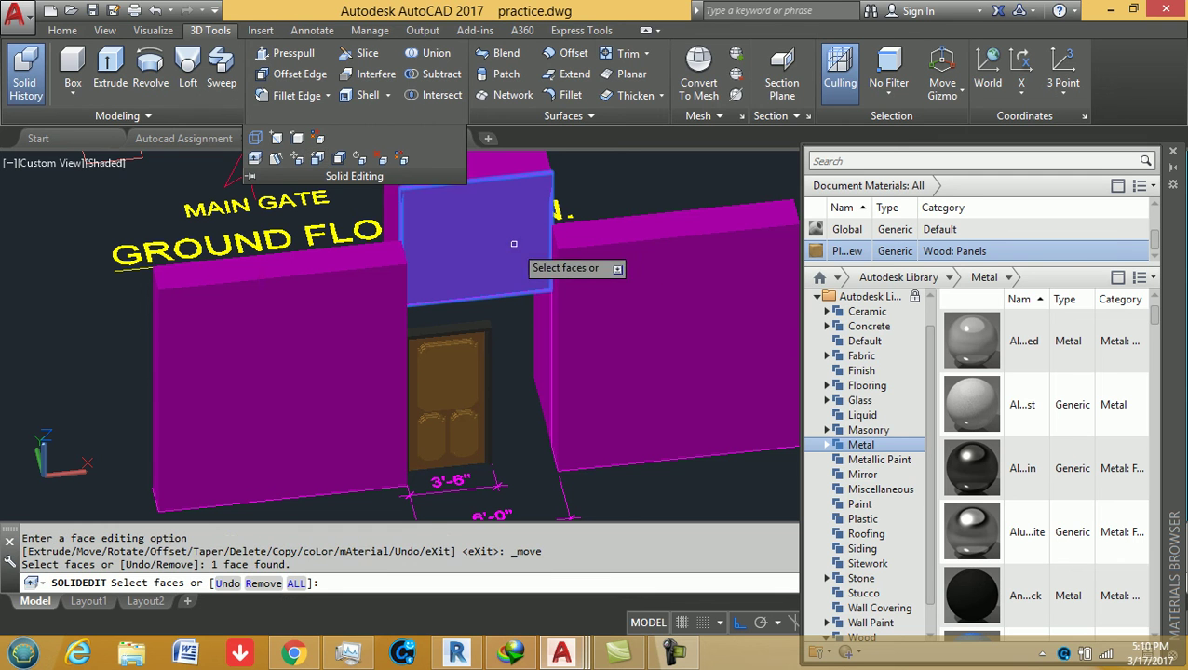
{"action": "key", "text": "Return"}
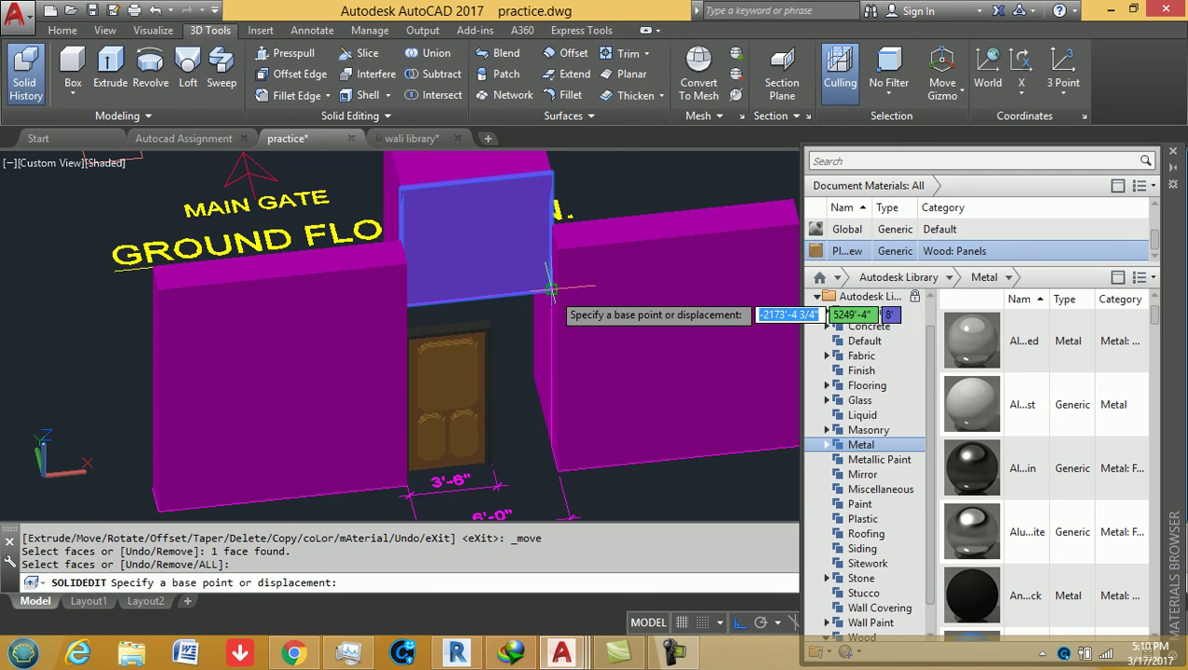
{"action": "left_click", "coordinate": [549, 308]}
{"action": "left_click", "coordinate": [558, 316]}
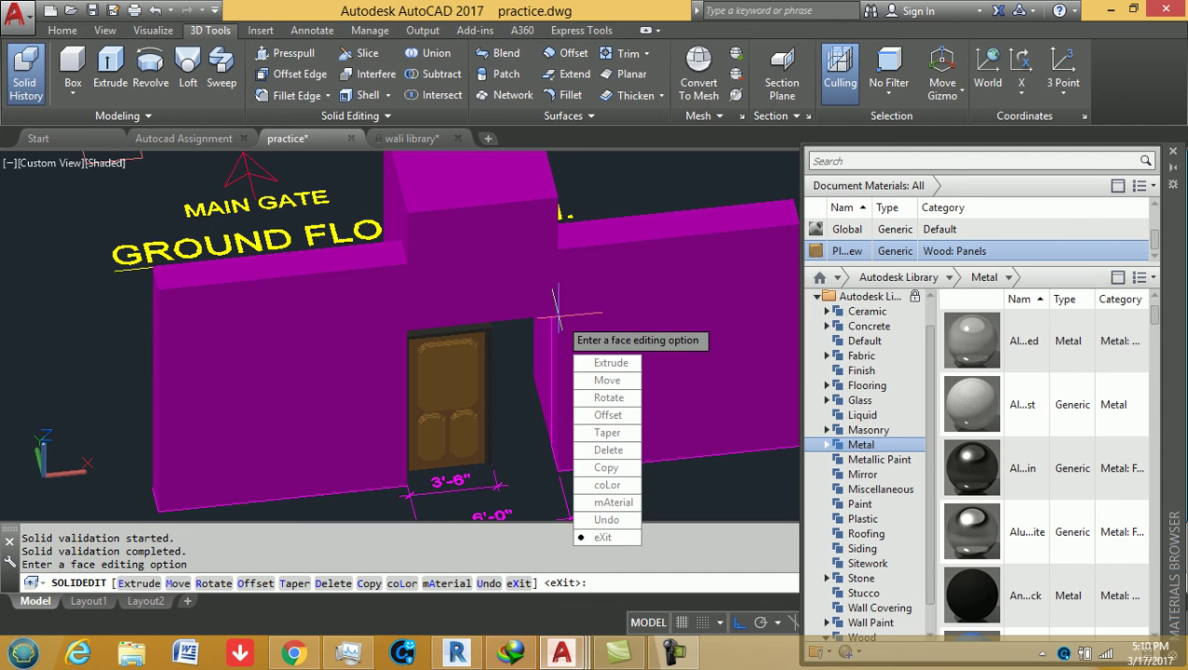
{"action": "key", "text": "Escape"}
{"action": "middle_click_drag", "start_coordinate": [435, 398], "coordinate": [484, 400], "text": "shift"}
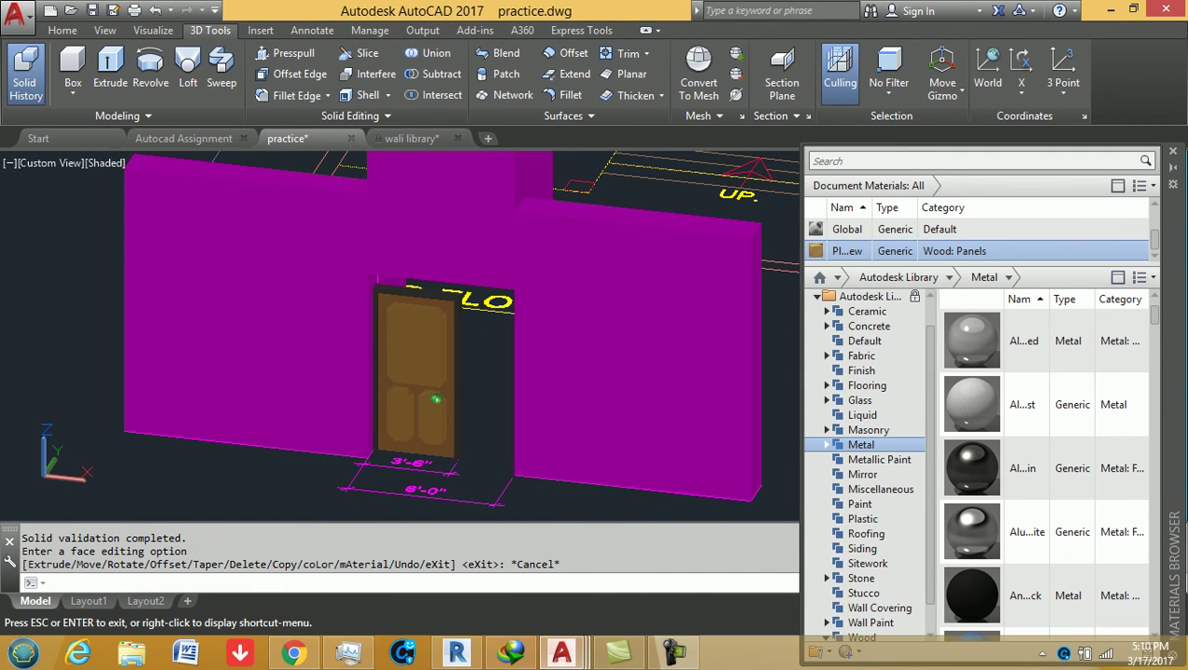
{"action": "mouse_move", "coordinate": [457, 365]}
{"action": "middle_mouse_down", "text": "shift"}
{"action": "mouse_move", "coordinate": [274, 251]}
{"action": "mouse_move", "coordinate": [220, 195]}
{"action": "middle_mouse_up", "text": "shift"}
{"action": "scroll", "coordinate": [407, 352], "scroll_direction": "up", "scroll_amount": 3}
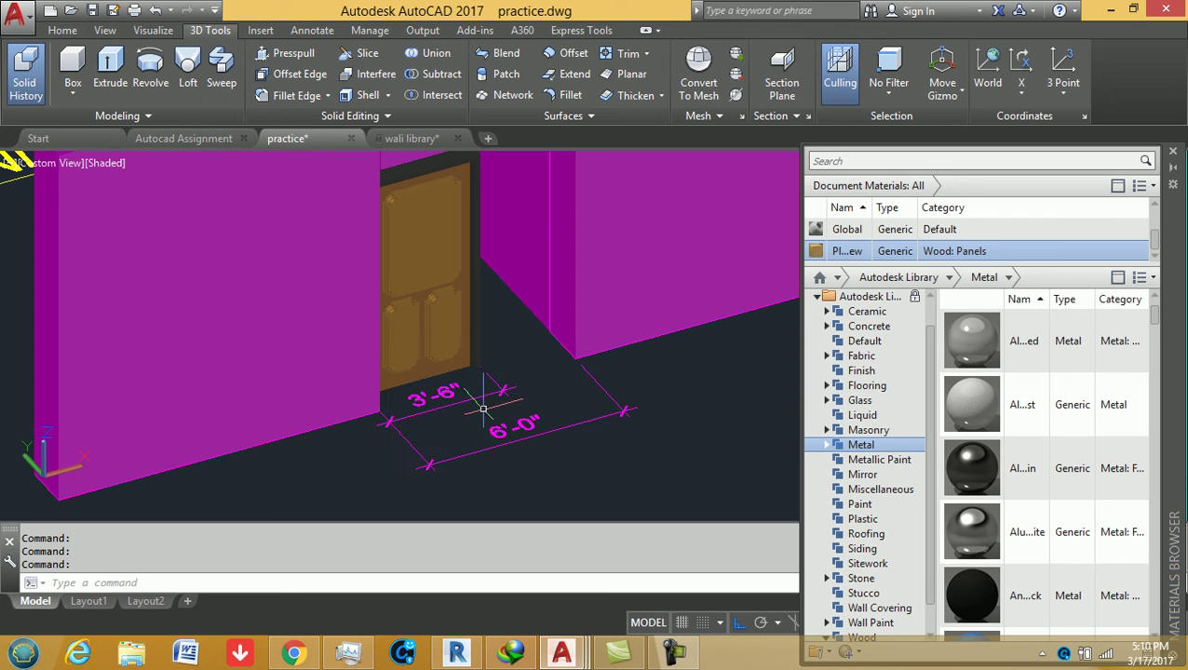
{"action": "key", "text": "Escape"}
{"action": "key", "text": "Escape"}
{"action": "type", "text": "i"}
- Insert the '3d door ionterior' block, scaled 1.71 in X and 1.14 in Z, into the wall opening
{"action": "key", "text": "Return"}
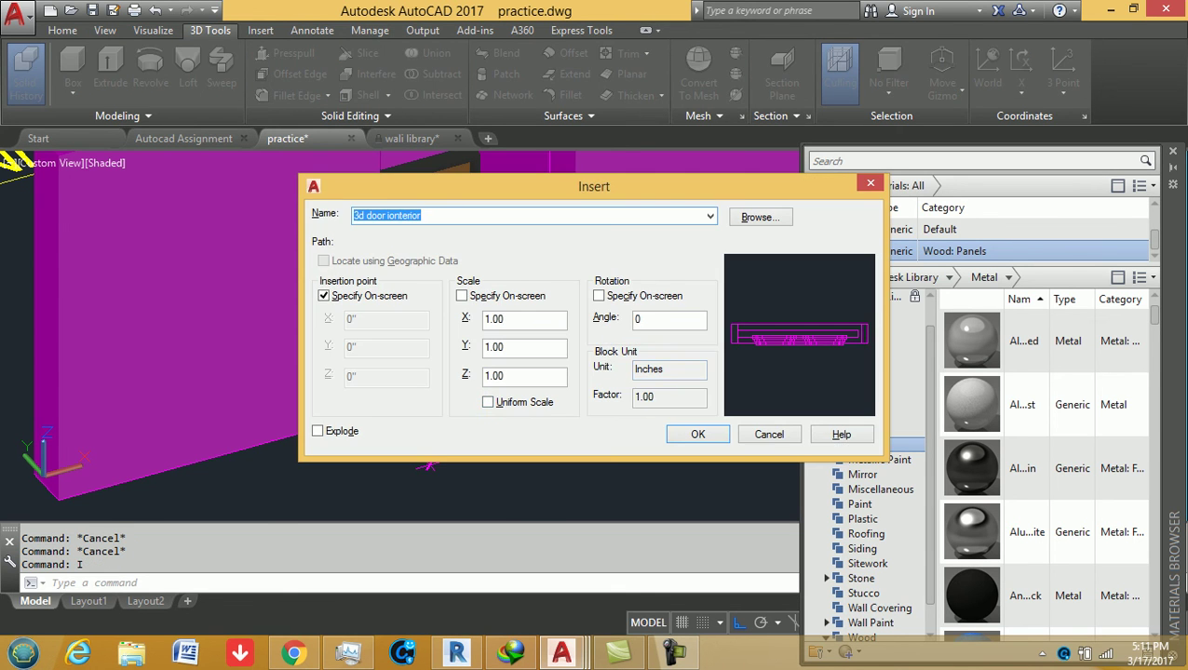
{"action": "left_click", "coordinate": [525, 319]}
{"action": "type", "text": "1.7"}
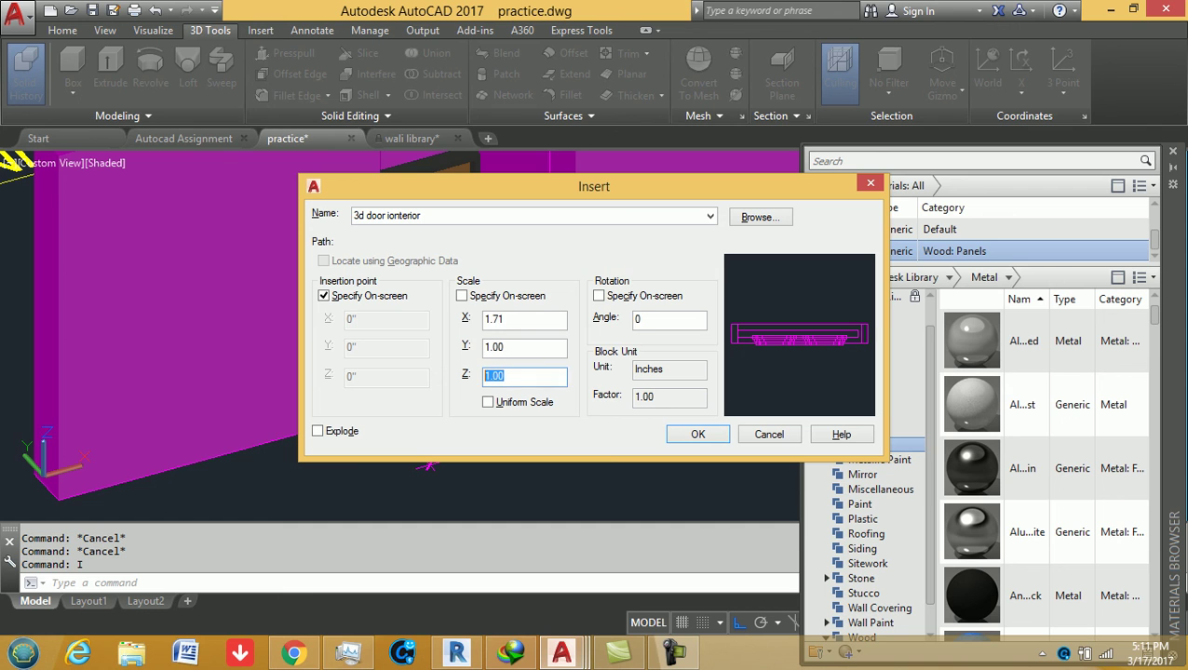
{"action": "type", "text": "1"}
{"action": "type", "text": "4"}
{"action": "left_click", "coordinate": [697, 434]}
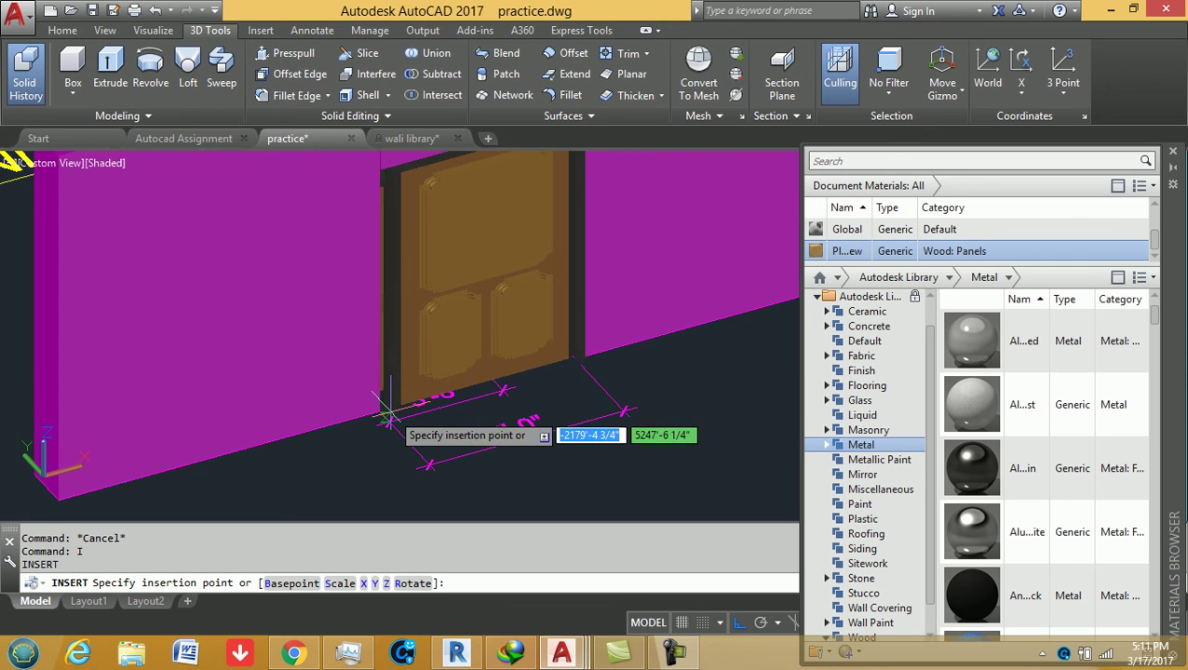
{"action": "scroll", "coordinate": [522, 391], "scroll_direction": "down", "scroll_amount": 3}
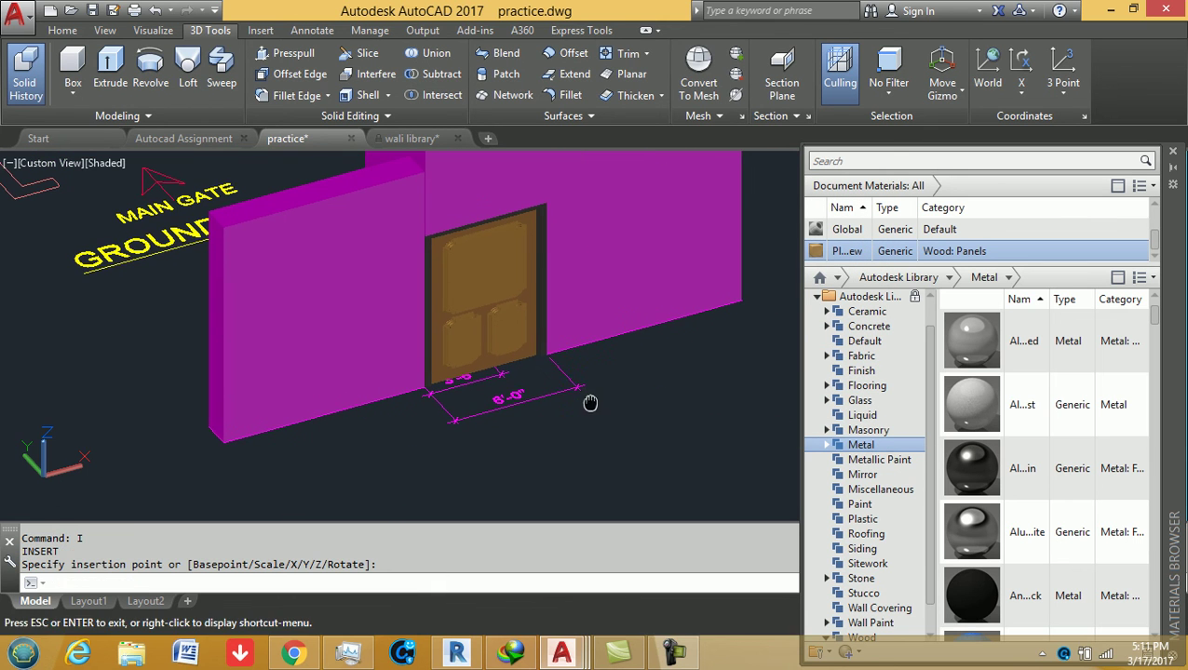
{"action": "left_click", "coordinate": [548, 361]}
{"action": "mouse_move", "coordinate": [548, 361]}
{"action": "middle_mouse_down", "text": "shift"}
{"action": "mouse_move", "coordinate": [422, 325]}
{"action": "mouse_move", "coordinate": [512, 224]}
{"action": "middle_mouse_up", "text": "shift"}
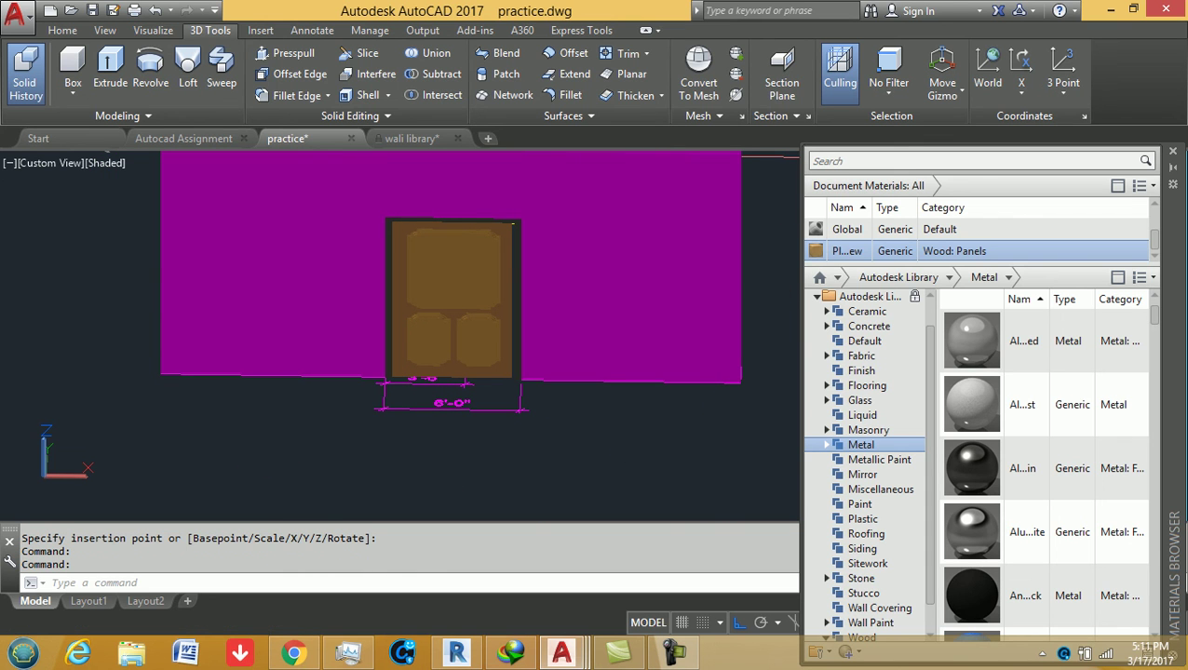
{"action": "middle_click_drag", "start_coordinate": [462, 351], "coordinate": [540, 335], "text": "shift"}
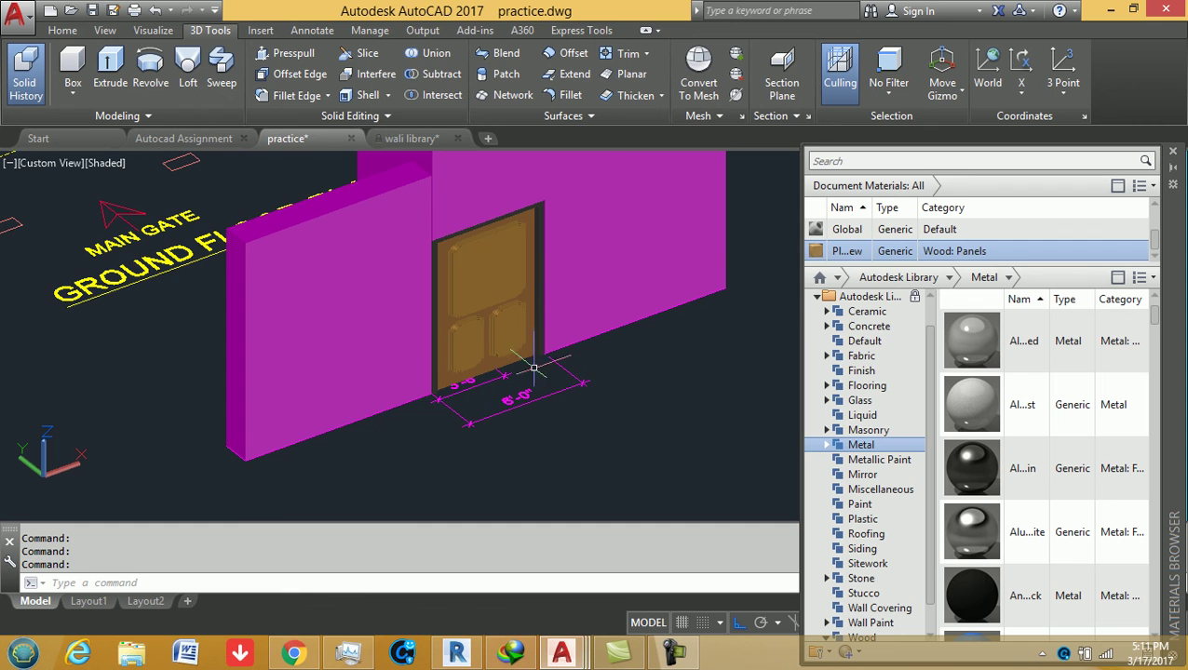
- Switch to the wali library drawing and close the Materials Browser
{"action": "left_click", "coordinate": [410, 138]}
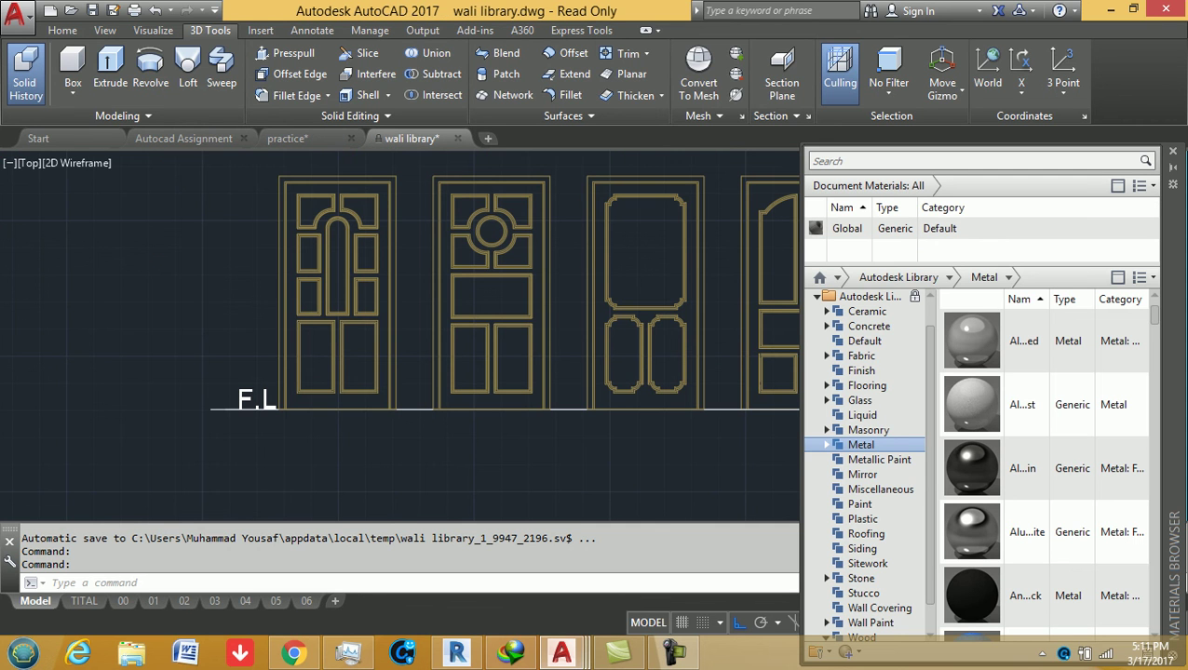
{"action": "scroll", "coordinate": [426, 296], "scroll_direction": "down", "scroll_amount": 3}
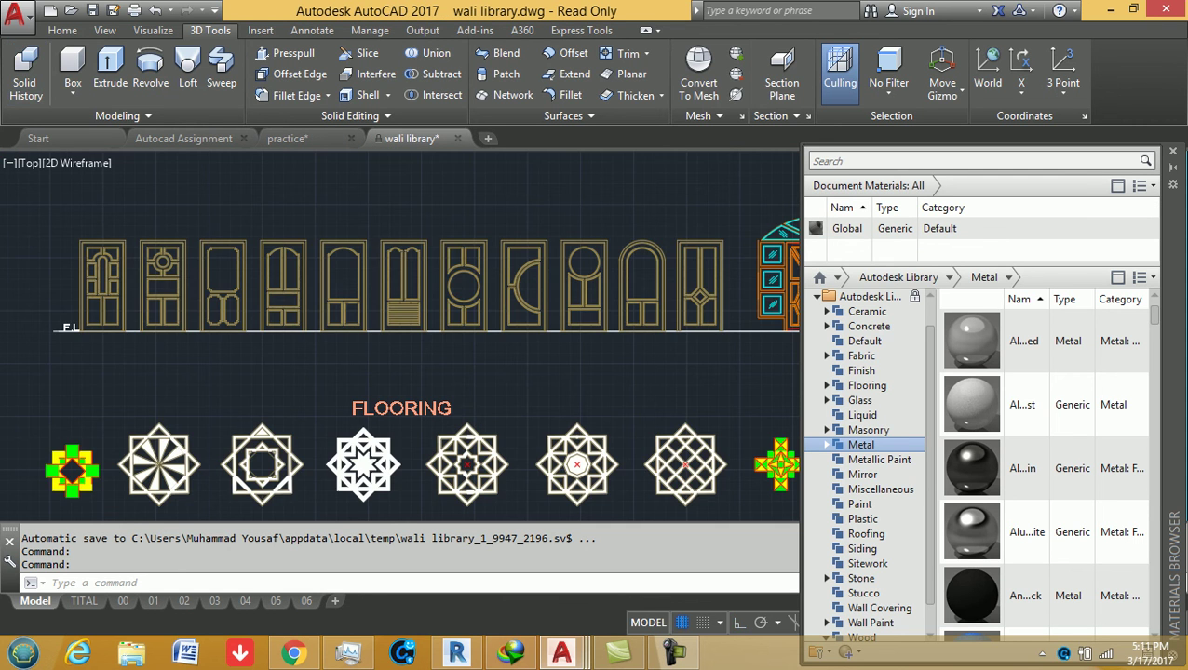
{"action": "left_click", "coordinate": [1172, 151]}
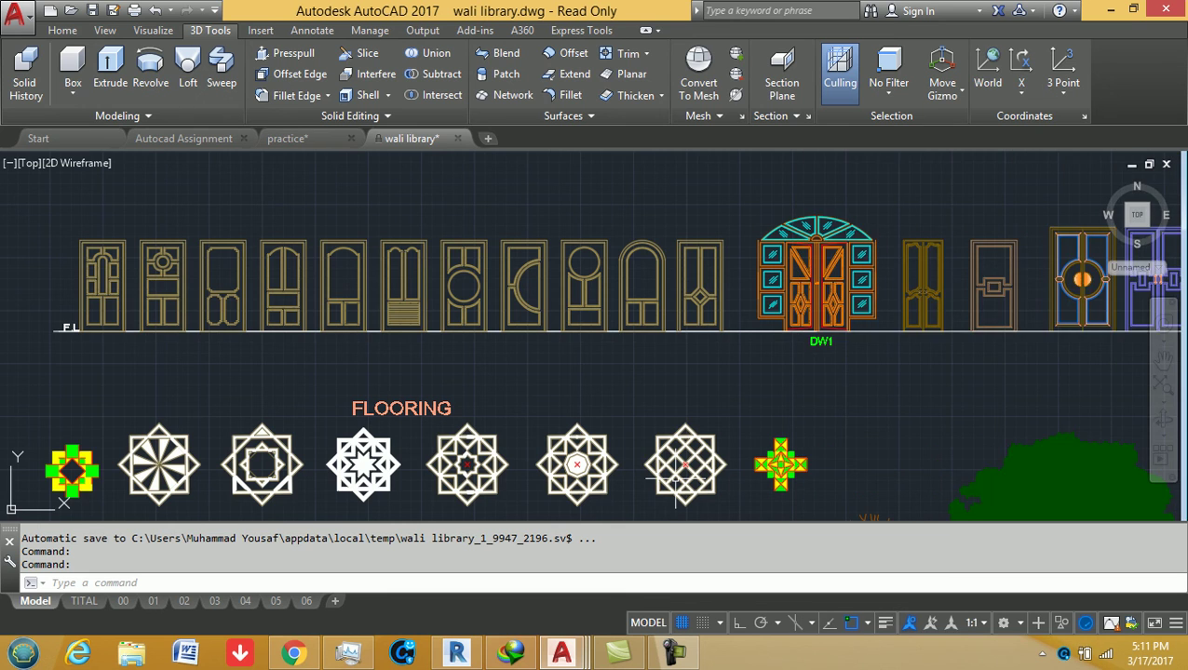
{"action": "scroll", "coordinate": [710, 406], "scroll_direction": "down", "scroll_amount": 1}
{"action": "scroll", "coordinate": [657, 368], "scroll_direction": "up", "scroll_amount": 1}
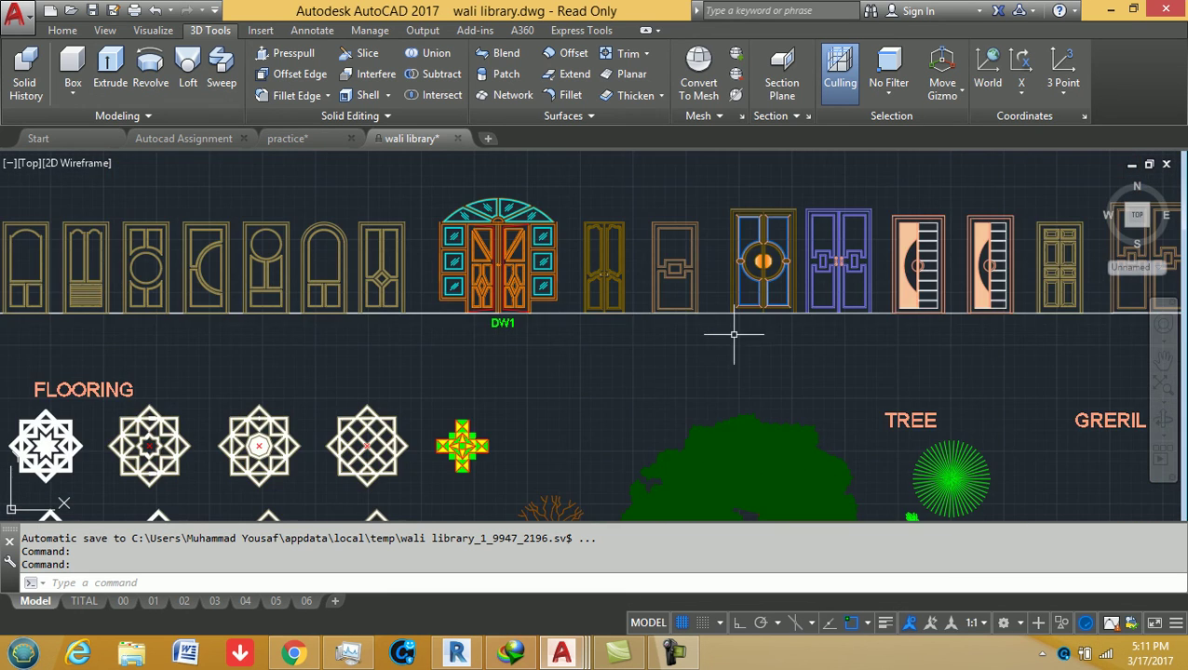
{"action": "scroll", "coordinate": [726, 337], "scroll_direction": "up", "scroll_amount": 1}
{"action": "scroll", "coordinate": [708, 374], "scroll_direction": "down", "scroll_amount": 2}
{"action": "scroll", "coordinate": [629, 384], "scroll_direction": "down", "scroll_amount": 2}
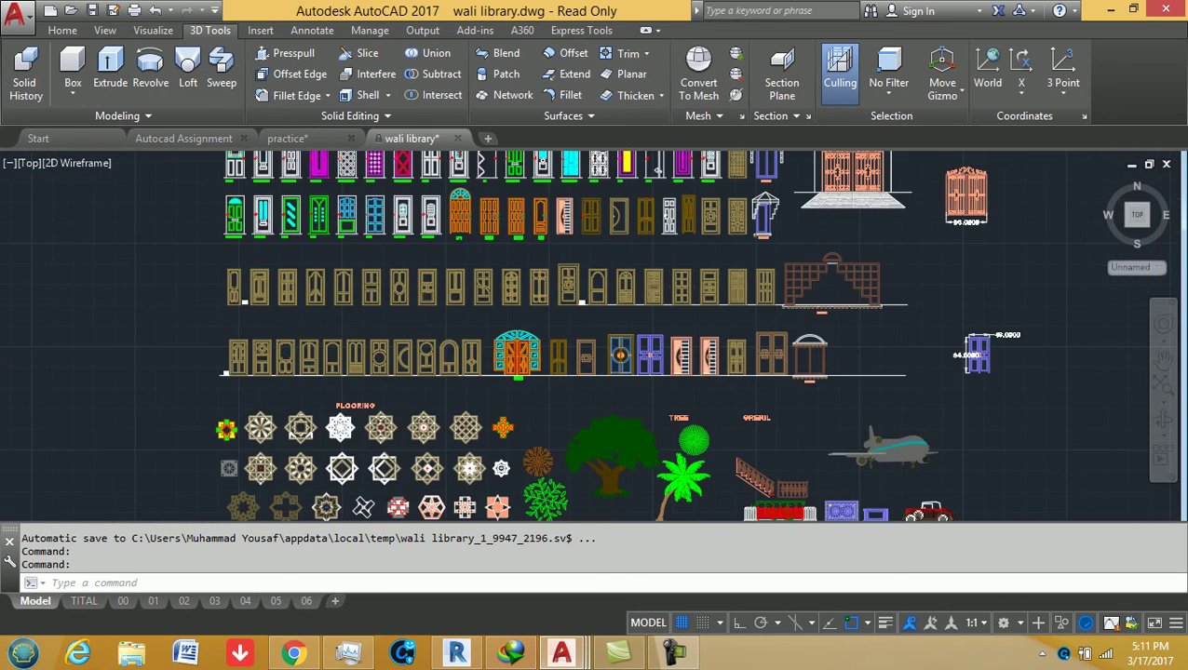
{"action": "scroll", "coordinate": [666, 309], "scroll_direction": "up", "scroll_amount": 4}
- Browse the library's door rows, including DW1, and the FLOORING tiles
{"action": "mouse_move", "coordinate": [837, 303]}
{"action": "middle_mouse_down"}
{"action": "mouse_move", "coordinate": [556, 287]}
{"action": "mouse_move", "coordinate": [714, 232]}
{"action": "middle_mouse_up"}
{"action": "middle_click_drag", "start_coordinate": [182, 322], "coordinate": [493, 332]}
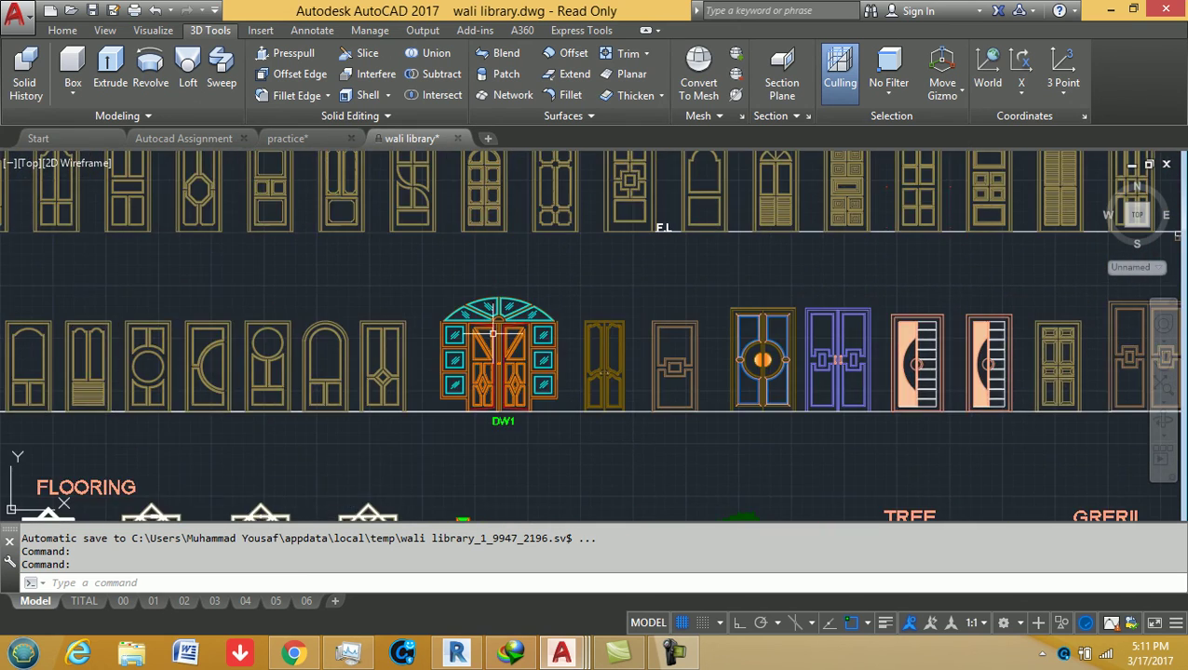
{"action": "scroll", "coordinate": [493, 332], "scroll_direction": "up", "scroll_amount": 1}
{"action": "scroll", "coordinate": [596, 312], "scroll_direction": "up", "scroll_amount": 1}
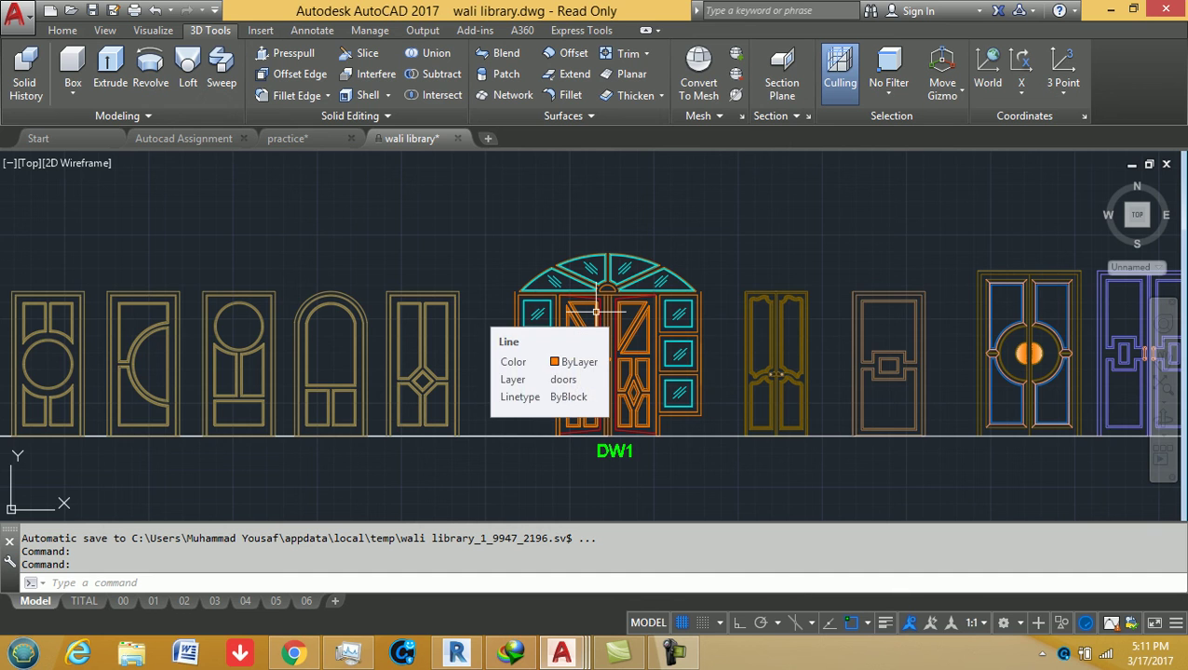
{"action": "scroll", "coordinate": [556, 297], "scroll_direction": "down", "scroll_amount": 1}
{"action": "middle_click_drag", "start_coordinate": [559, 296], "coordinate": [674, 198]}
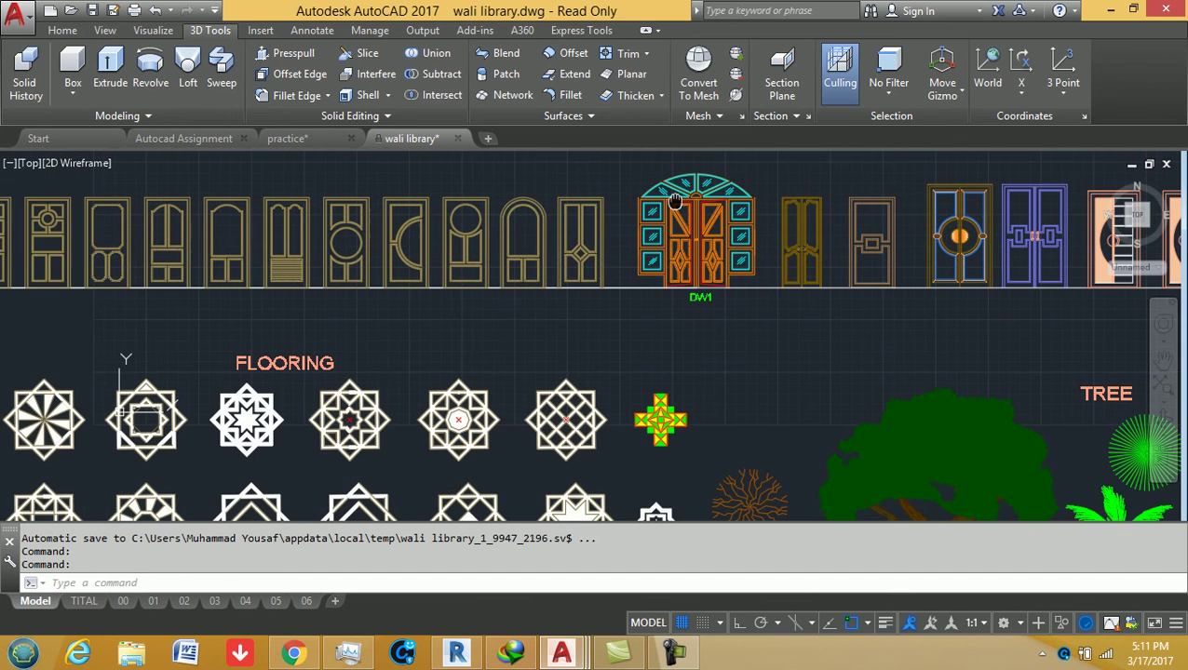
{"action": "scroll", "coordinate": [675, 198], "scroll_direction": "down", "scroll_amount": 1}
{"action": "middle_click_drag", "start_coordinate": [652, 242], "coordinate": [693, 200]}
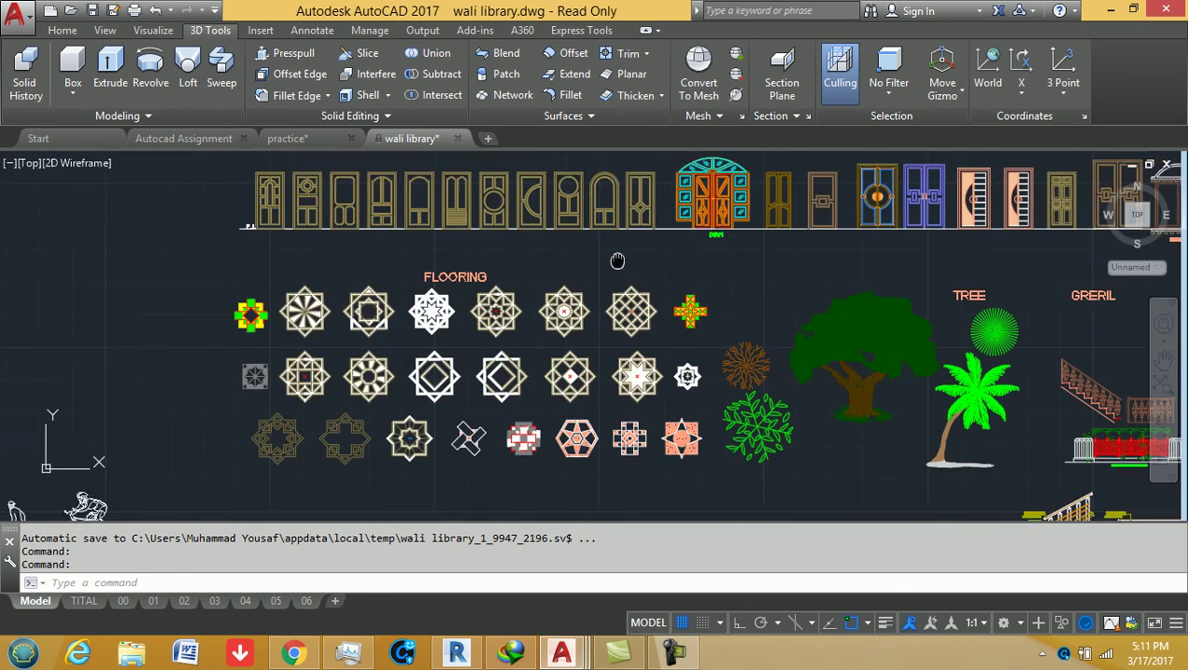
{"action": "scroll", "coordinate": [542, 202], "scroll_direction": "up", "scroll_amount": 1}
{"action": "scroll", "coordinate": [543, 202], "scroll_direction": "up", "scroll_amount": 1}
{"action": "scroll", "coordinate": [567, 283], "scroll_direction": "down", "scroll_amount": 2}
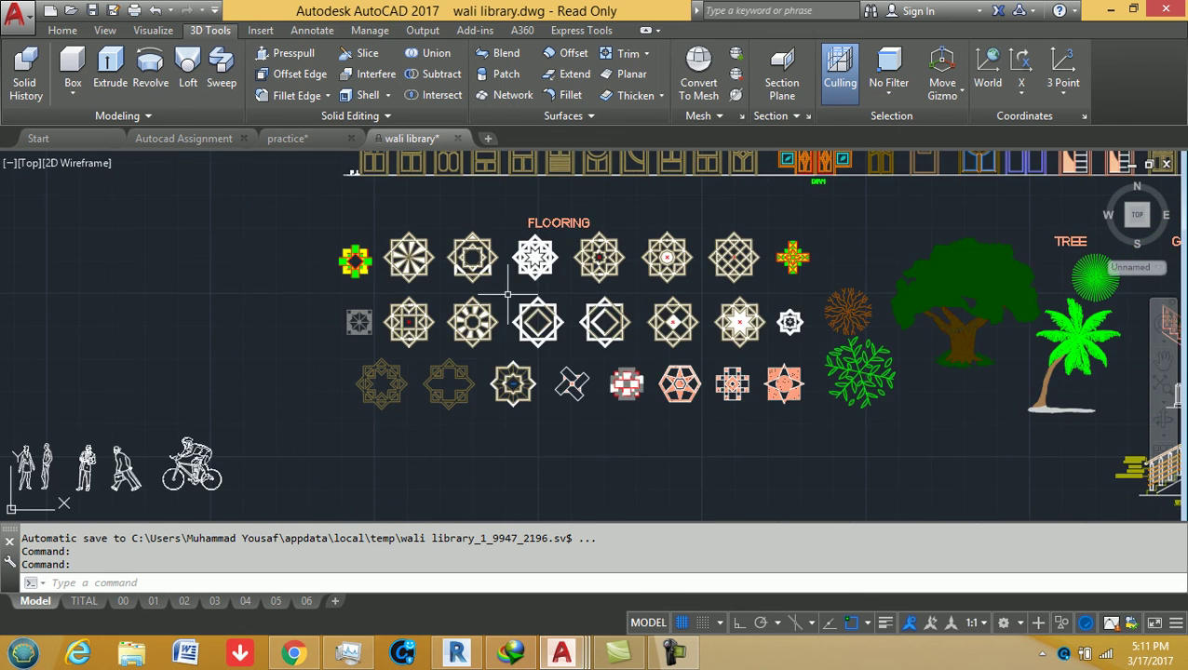
{"action": "scroll", "coordinate": [507, 295], "scroll_direction": "up", "scroll_amount": 2}
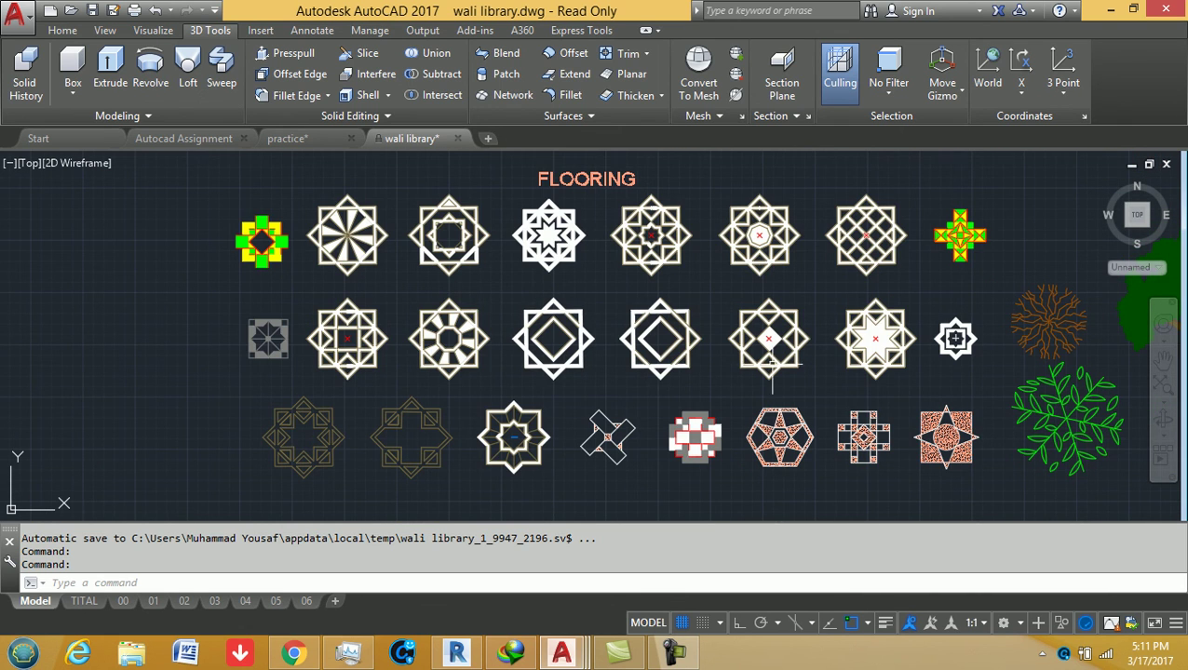
{"action": "scroll", "coordinate": [771, 363], "scroll_direction": "down", "scroll_amount": 2}
{"action": "scroll", "coordinate": [870, 333], "scroll_direction": "up", "scroll_amount": 1}
{"action": "scroll", "coordinate": [870, 334], "scroll_direction": "up", "scroll_amount": 2}
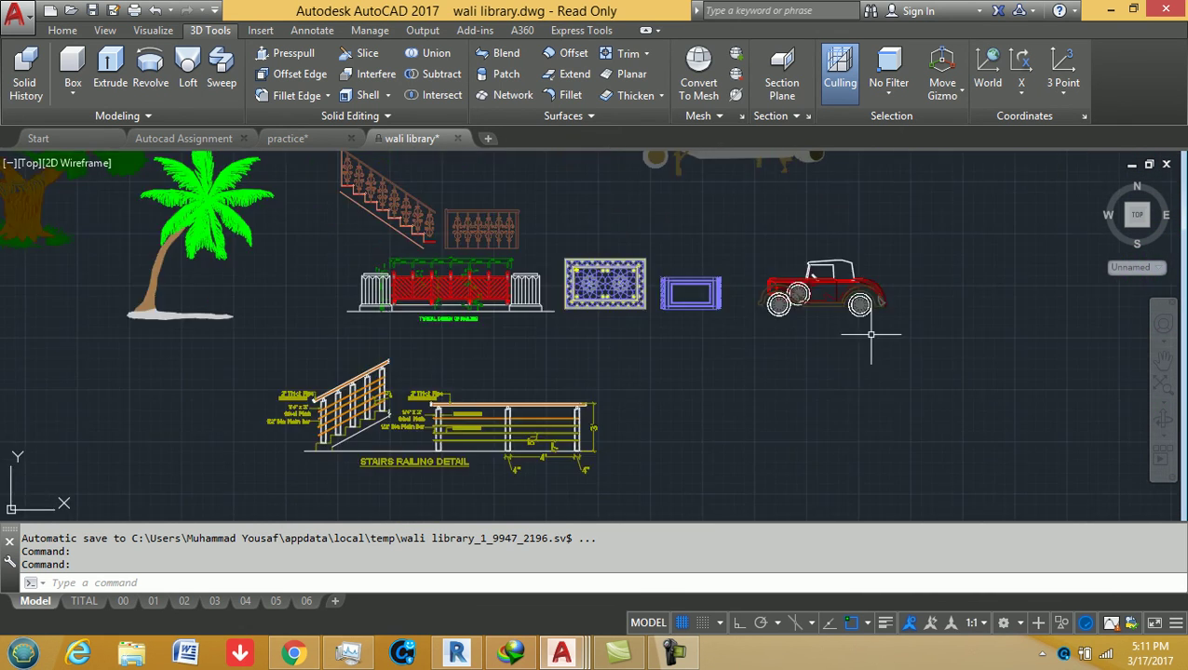
{"action": "scroll", "coordinate": [379, 253], "scroll_direction": "down", "scroll_amount": 2}
{"action": "scroll", "coordinate": [339, 202], "scroll_direction": "up", "scroll_amount": 1}
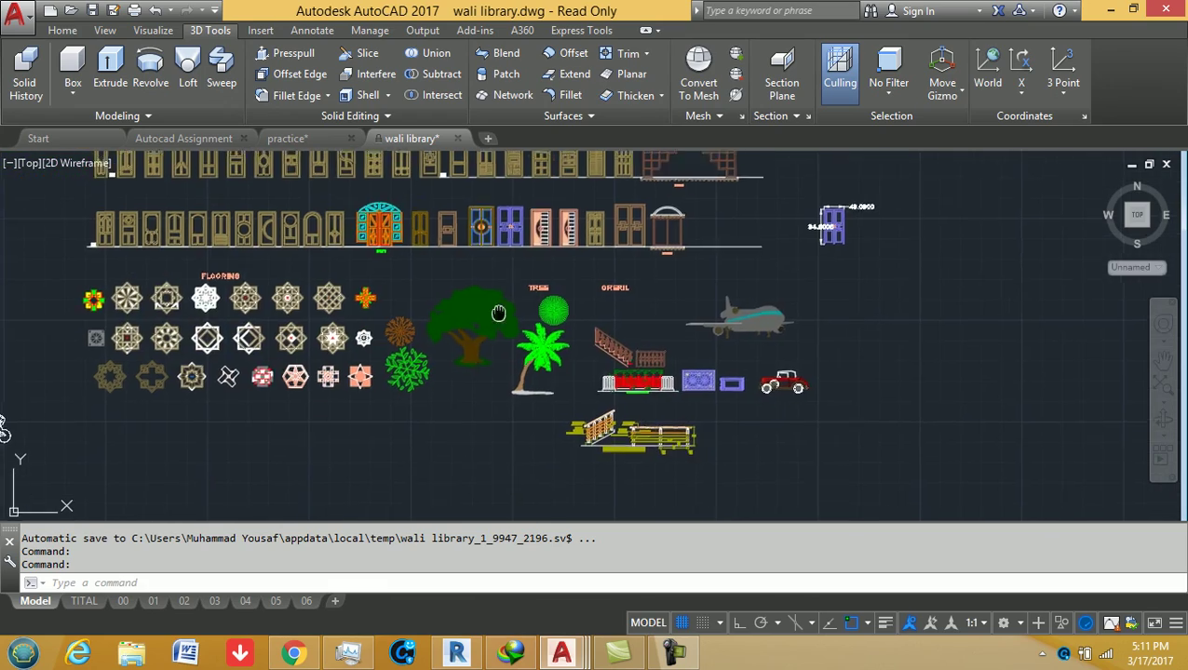
- Look over the library's 3D Blocks and furniture area
{"action": "middle_click_drag", "start_coordinate": [339, 202], "coordinate": [494, 345]}
{"action": "scroll", "coordinate": [494, 344], "scroll_direction": "down", "scroll_amount": 2}
{"action": "scroll", "coordinate": [596, 288], "scroll_direction": "up", "scroll_amount": 2}
{"action": "mouse_move", "coordinate": [595, 289]}
{"action": "middle_mouse_down"}
{"action": "mouse_move", "coordinate": [698, 350]}
{"action": "mouse_move", "coordinate": [449, 361]}
{"action": "mouse_move", "coordinate": [121, 438]}
{"action": "middle_mouse_up"}
{"action": "scroll", "coordinate": [698, 350], "scroll_direction": "down", "scroll_amount": 2}
{"action": "scroll", "coordinate": [728, 361], "scroll_direction": "up", "scroll_amount": 2}
{"action": "scroll", "coordinate": [448, 362], "scroll_direction": "down", "scroll_amount": 1}
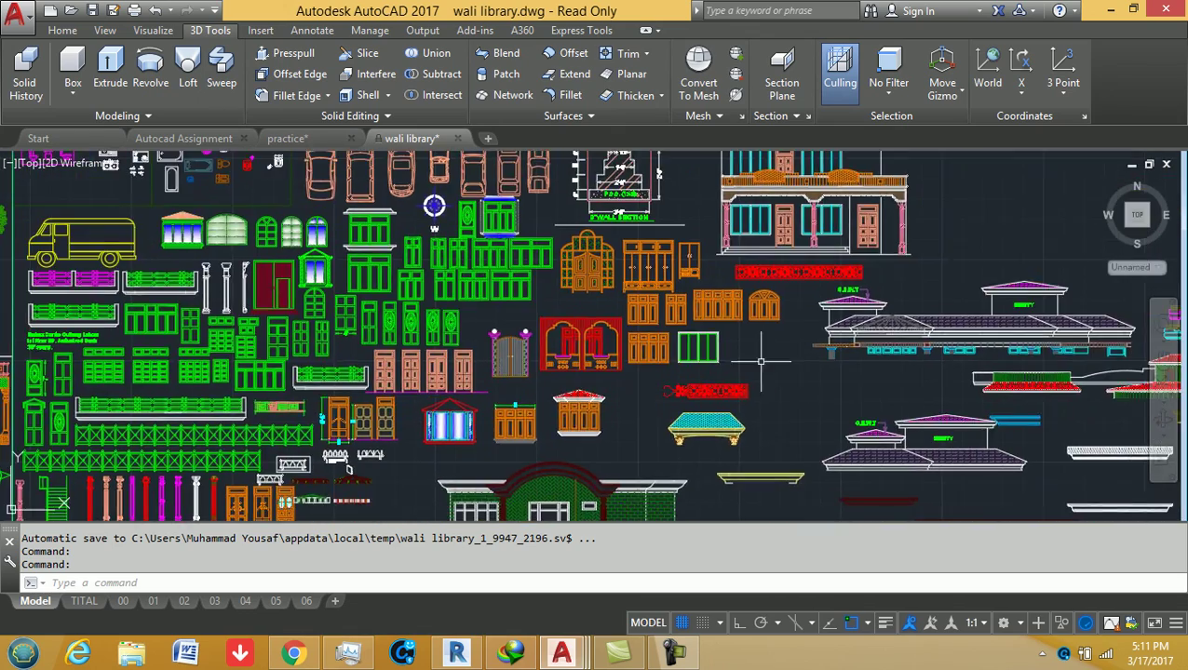
{"action": "scroll", "coordinate": [122, 437], "scroll_direction": "up", "scroll_amount": 1}
{"action": "scroll", "coordinate": [581, 315], "scroll_direction": "down", "scroll_amount": 3}
{"action": "middle_click_drag", "start_coordinate": [581, 316], "coordinate": [931, 224]}
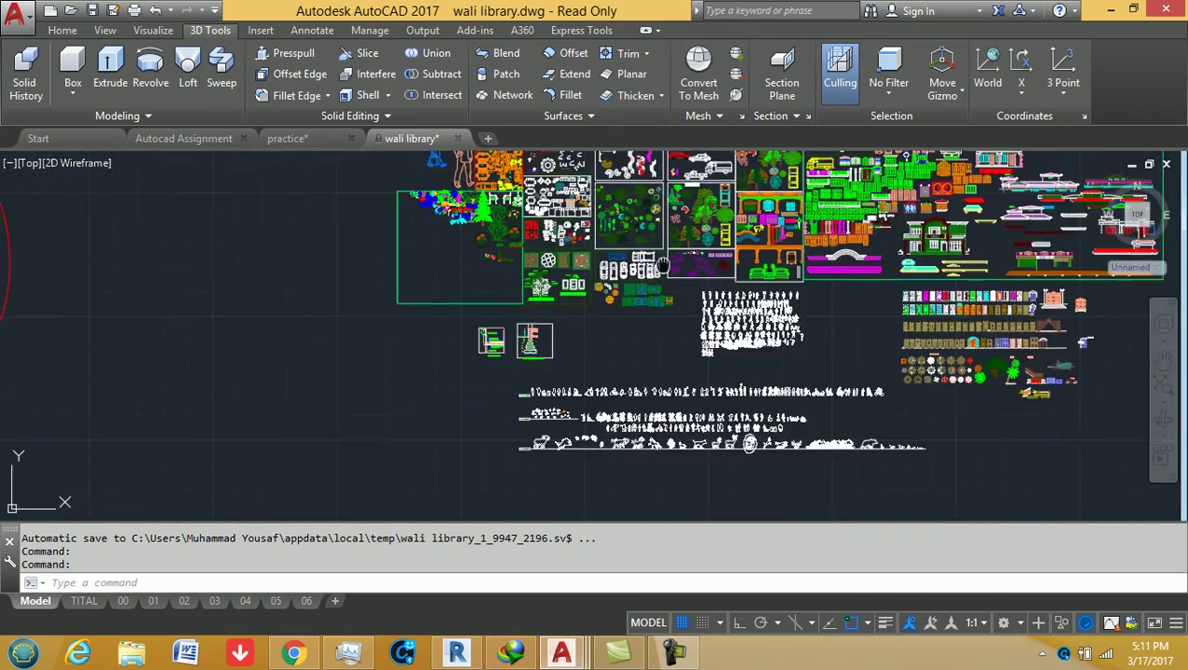
{"action": "scroll", "coordinate": [537, 183], "scroll_direction": "up", "scroll_amount": 2}
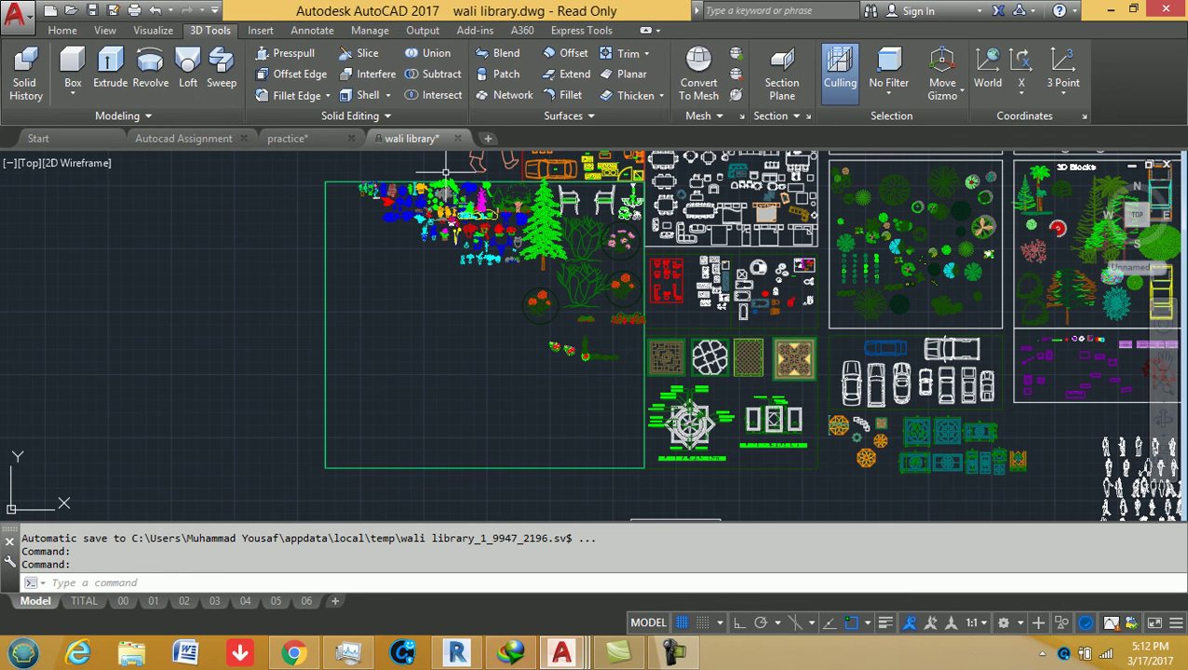
- Return to the practice.dwg drawing
{"action": "left_click", "coordinate": [288, 138]}
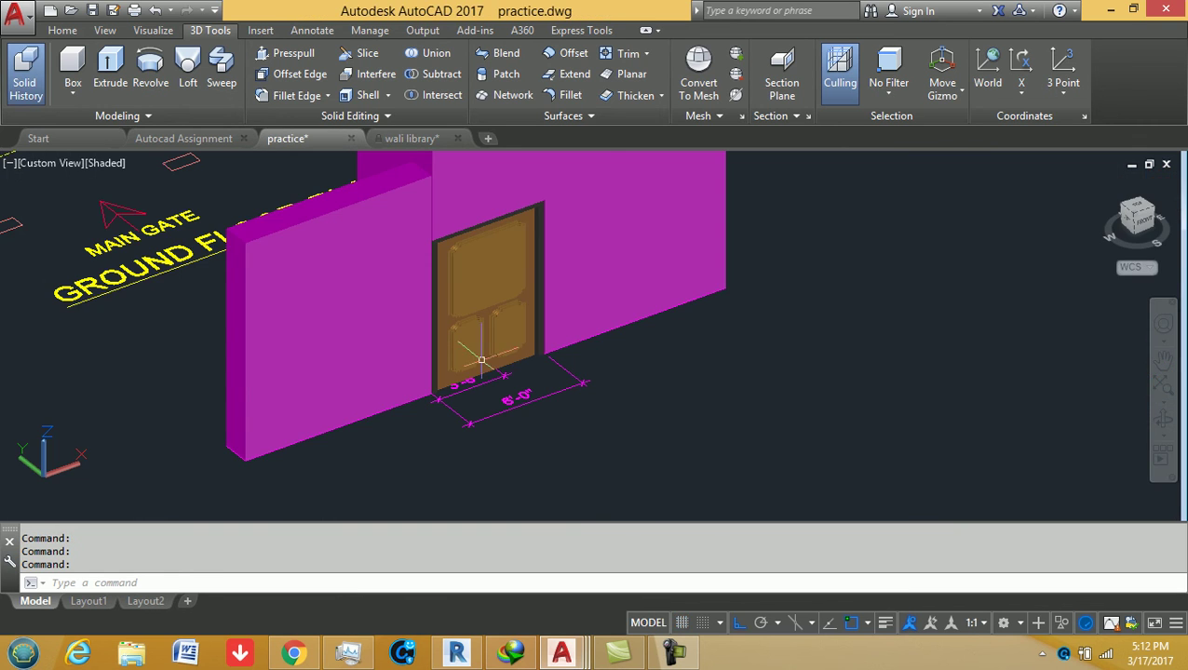
{"action": "scroll", "coordinate": [481, 361], "scroll_direction": "down", "scroll_amount": 2}
{"action": "scroll", "coordinate": [481, 361], "scroll_direction": "up", "scroll_amount": 1}
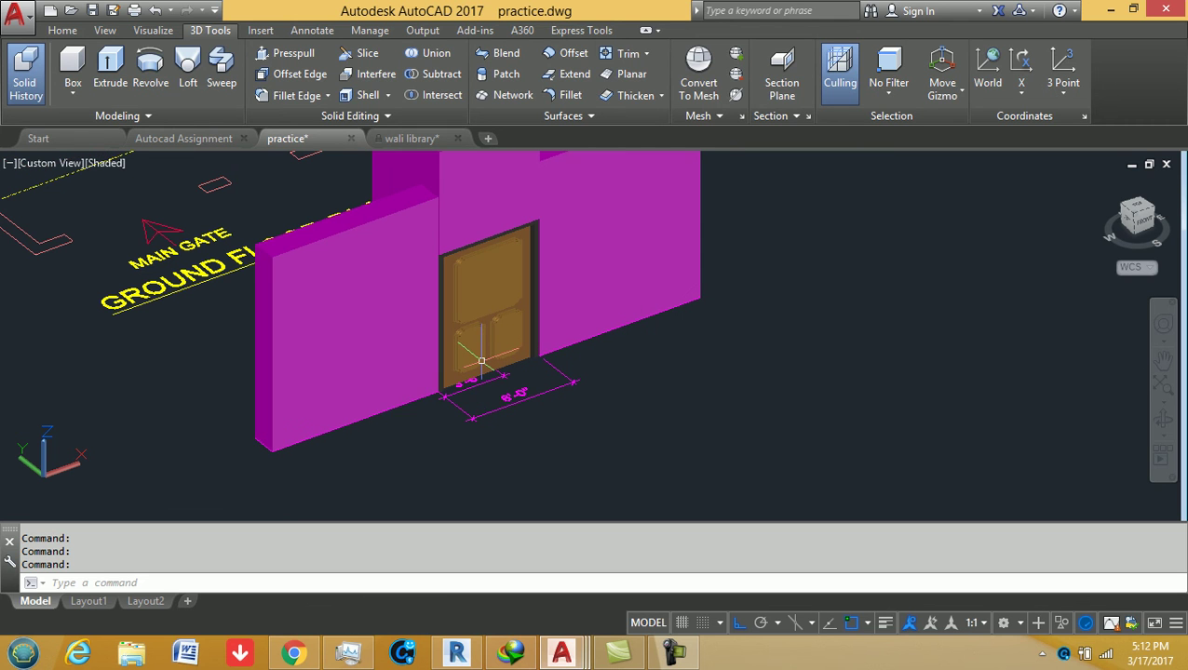